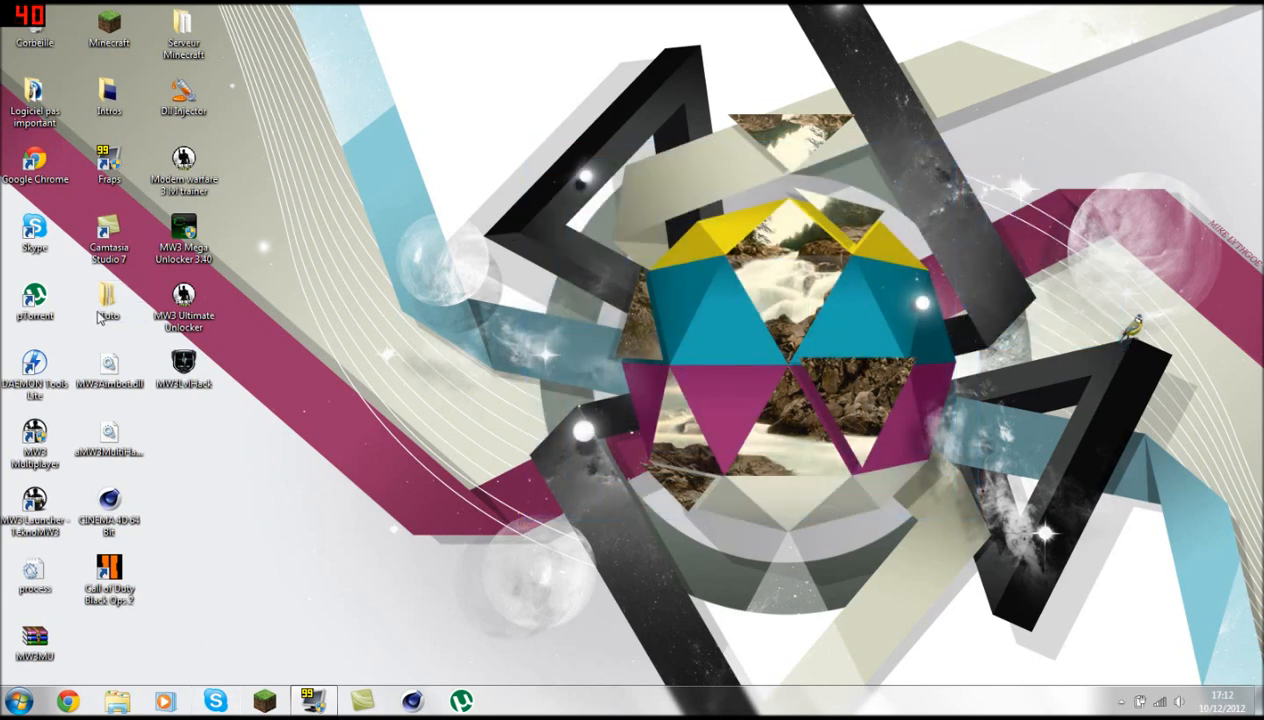
- Check the contents of the Intros and Tuto desktop folders, closing each one after viewing
{"action": "double_click", "coordinate": [109, 95]}
{"action": "left_click", "coordinate": [1027, 153]}
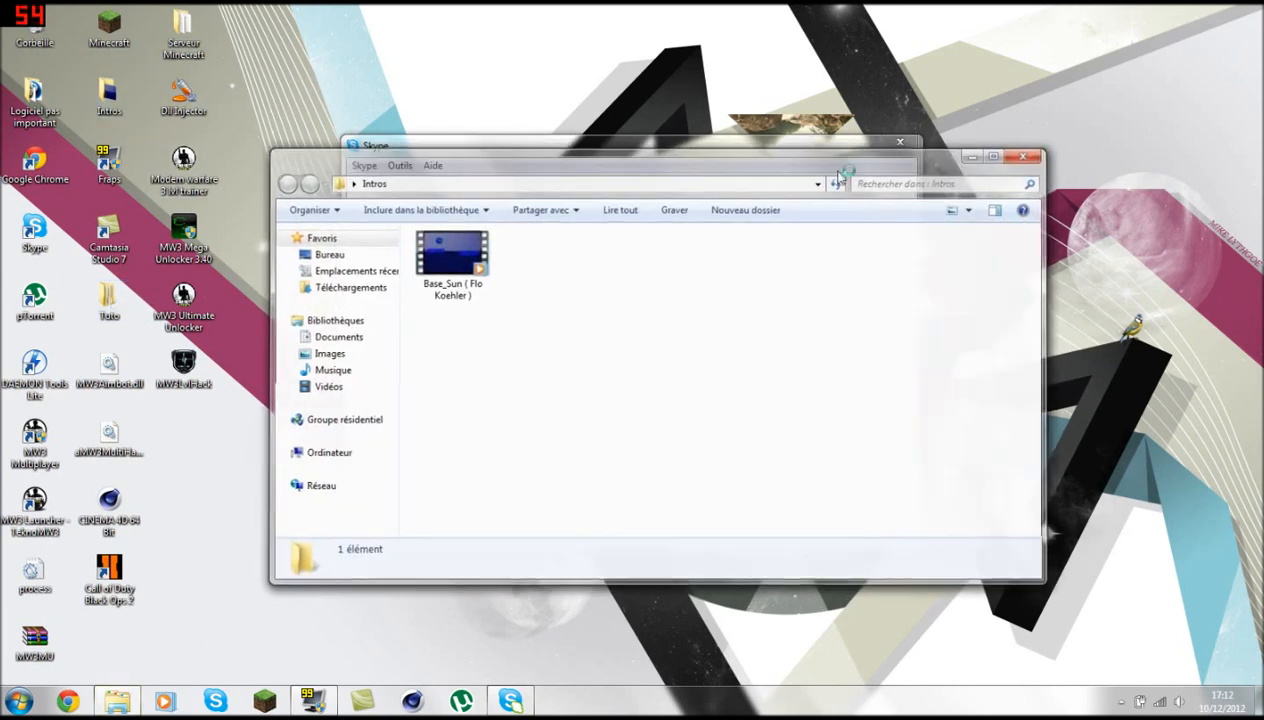
{"action": "double_click", "coordinate": [109, 300]}
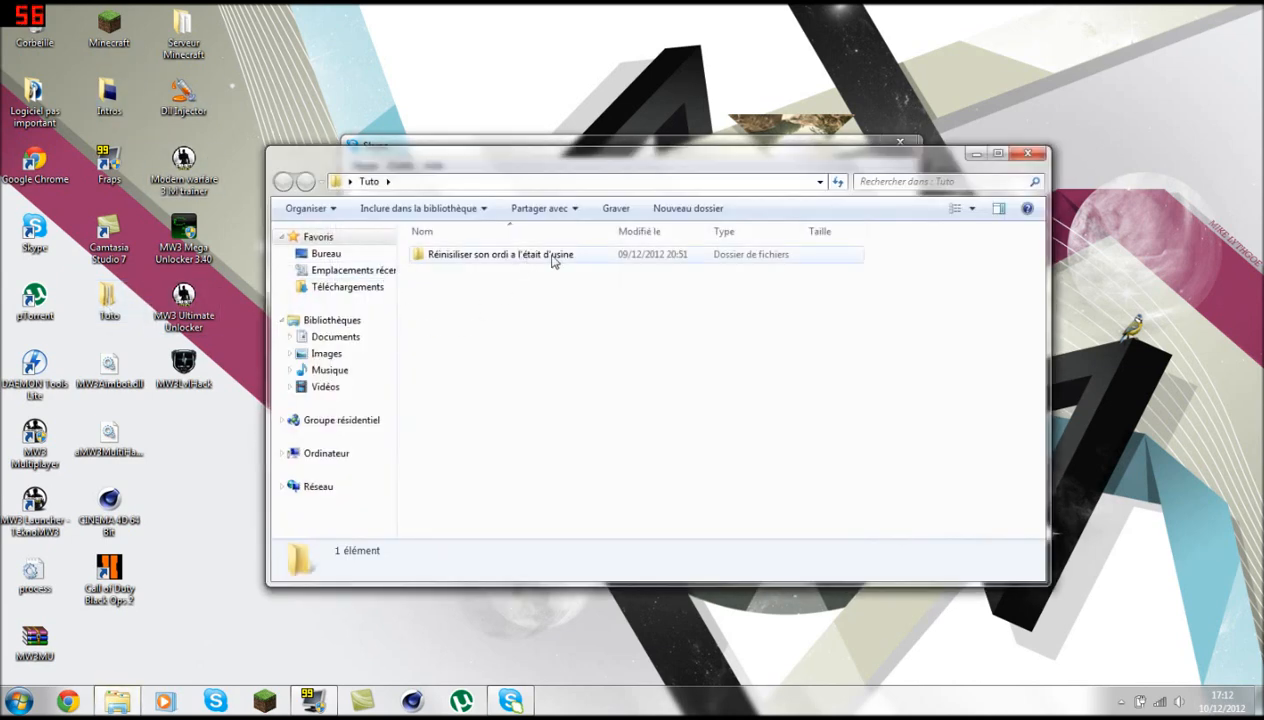
{"action": "left_click", "coordinate": [1030, 155]}
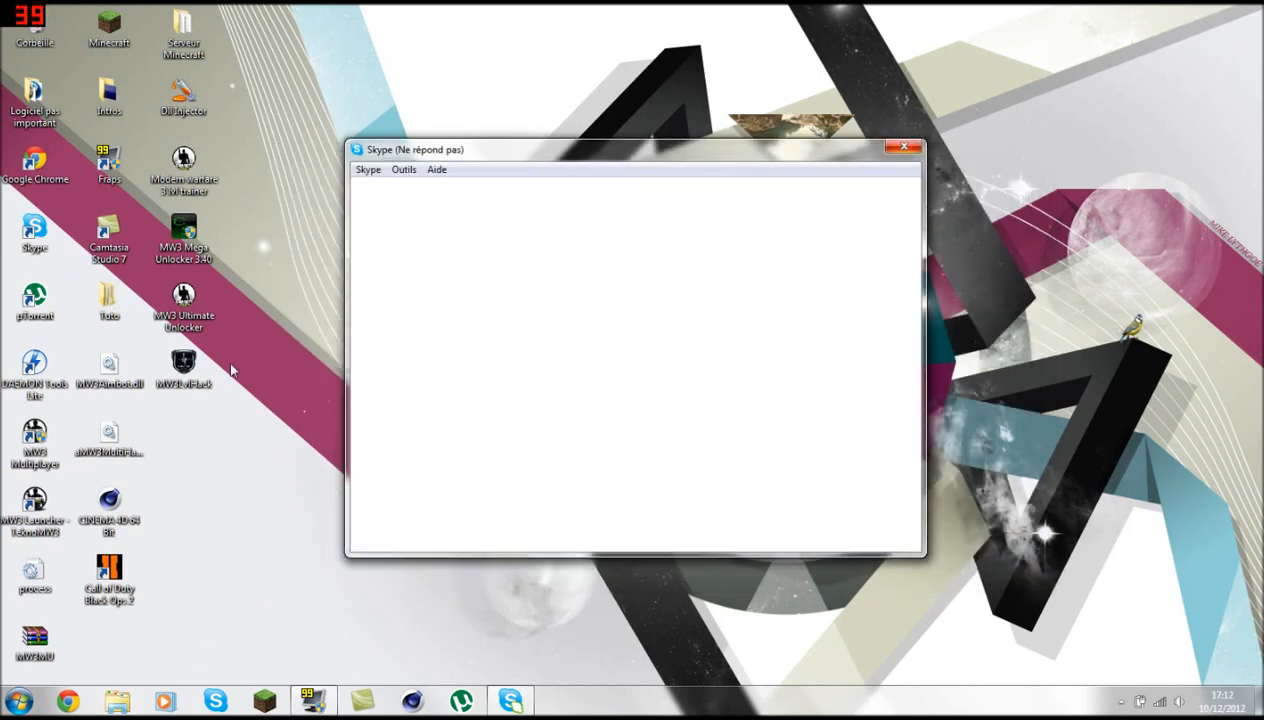
- Move the Call of Duty Black Ops 2 desktop shortcut to the recycle bin
{"action": "left_click_drag", "start_coordinate": [212, 434], "coordinate": [908, 670]}
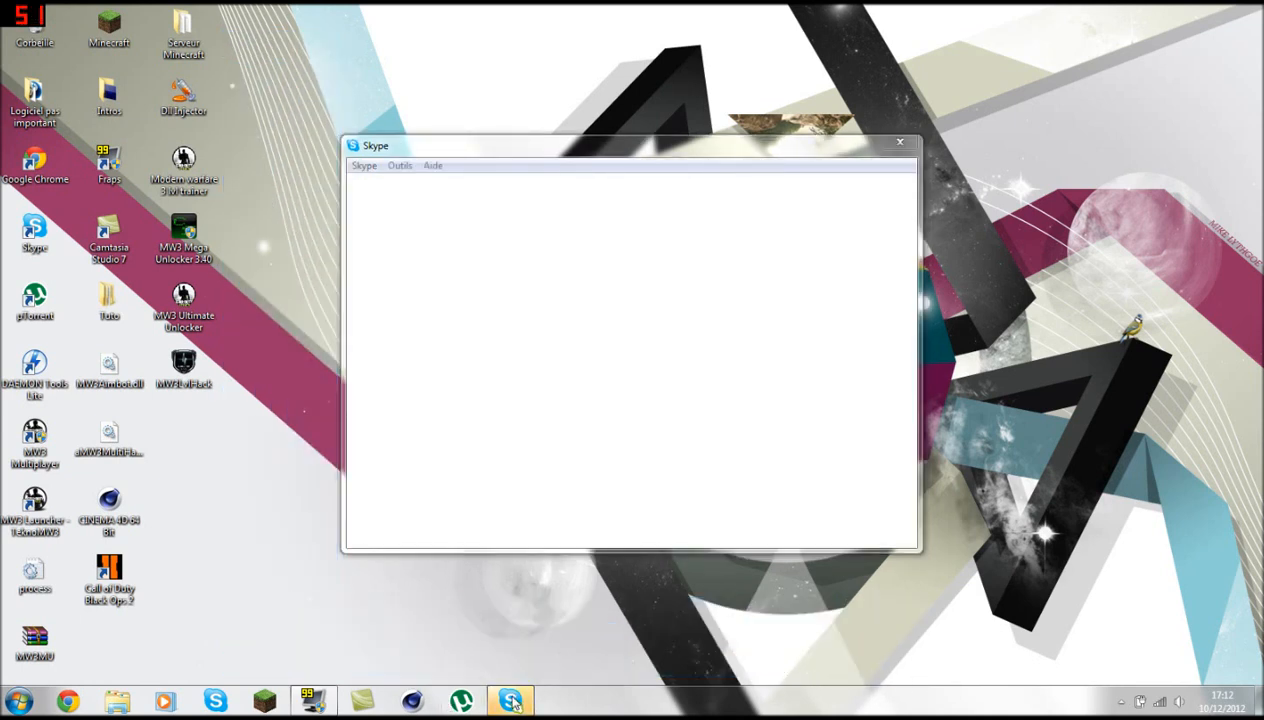
{"action": "left_click_drag", "start_coordinate": [277, 210], "coordinate": [288, 442]}
{"action": "left_click_drag", "start_coordinate": [271, 520], "coordinate": [300, 252]}
{"action": "left_click_drag", "start_coordinate": [228, 520], "coordinate": [318, 160]}
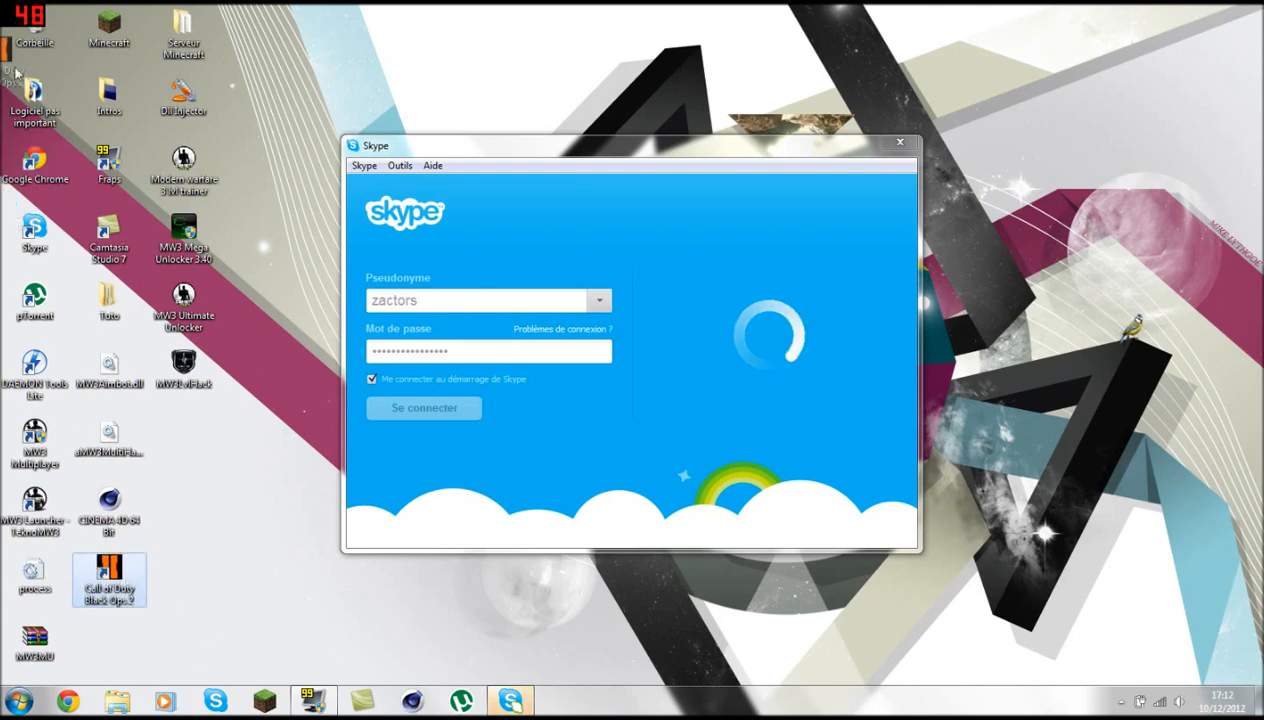
- Open Disque local (C:) in a file explorer window
{"action": "left_click", "coordinate": [18, 700]}
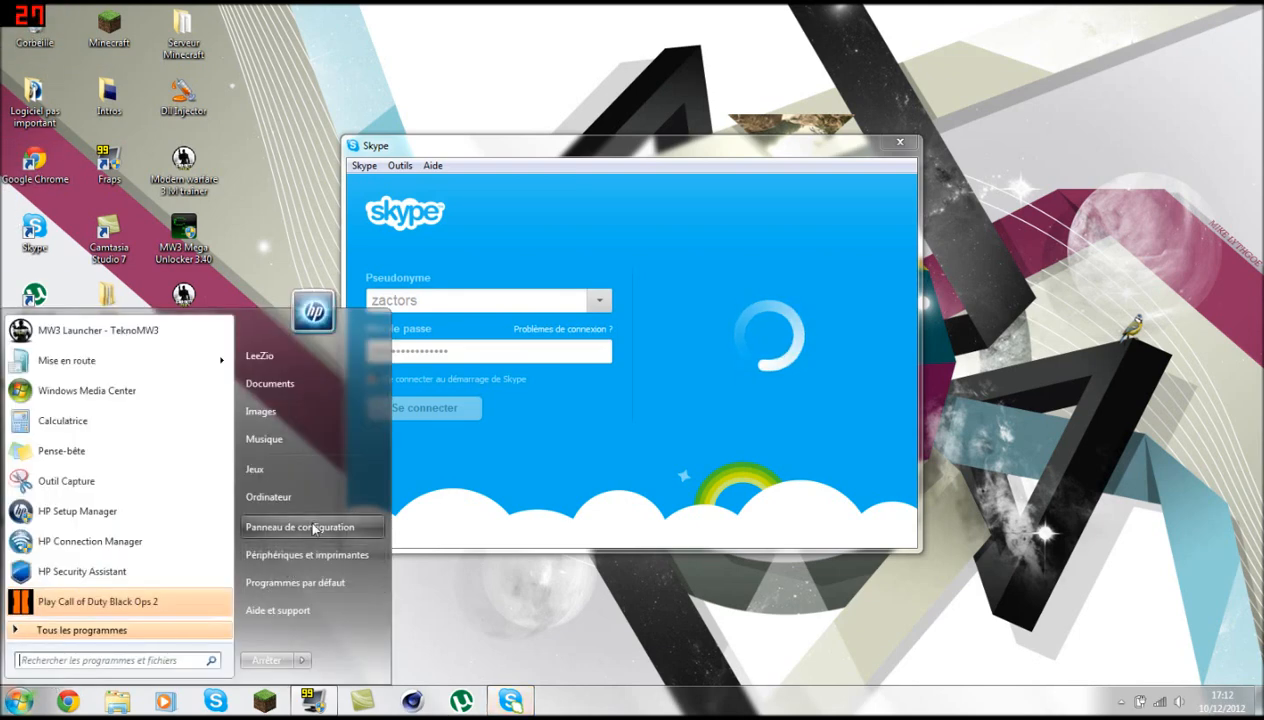
{"action": "left_click", "coordinate": [370, 355]}
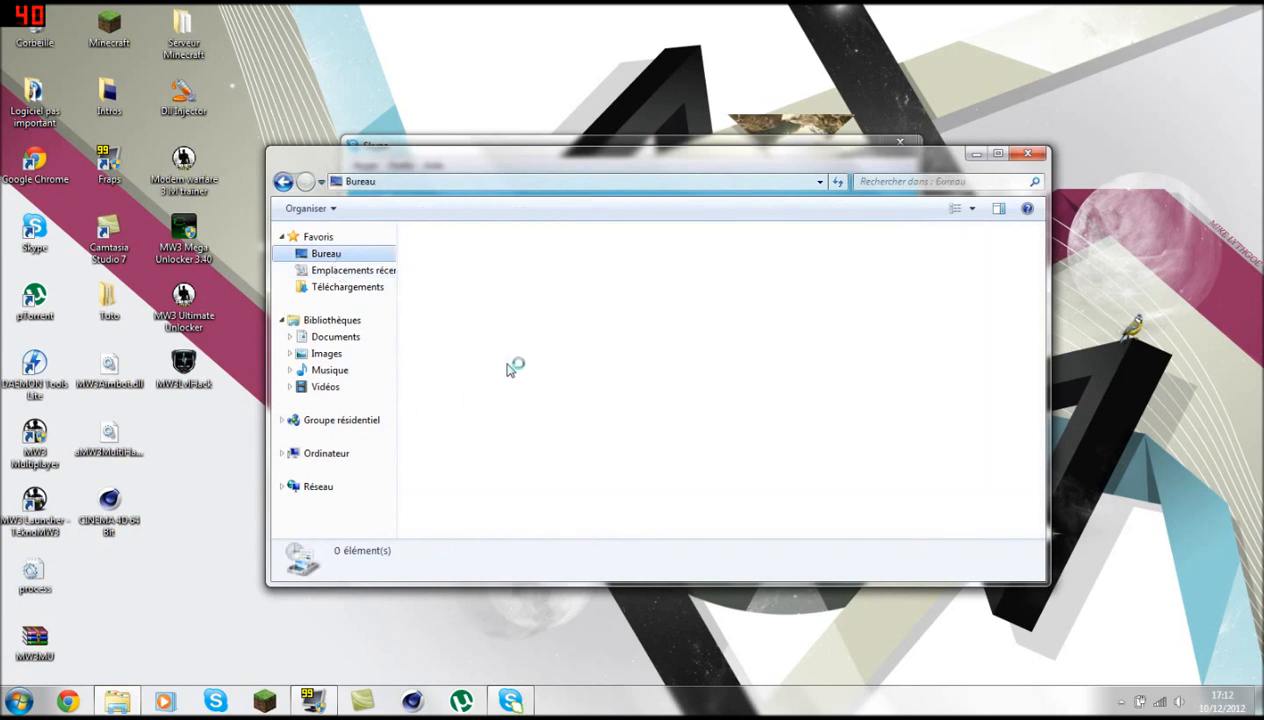
{"action": "left_click", "coordinate": [326, 454]}
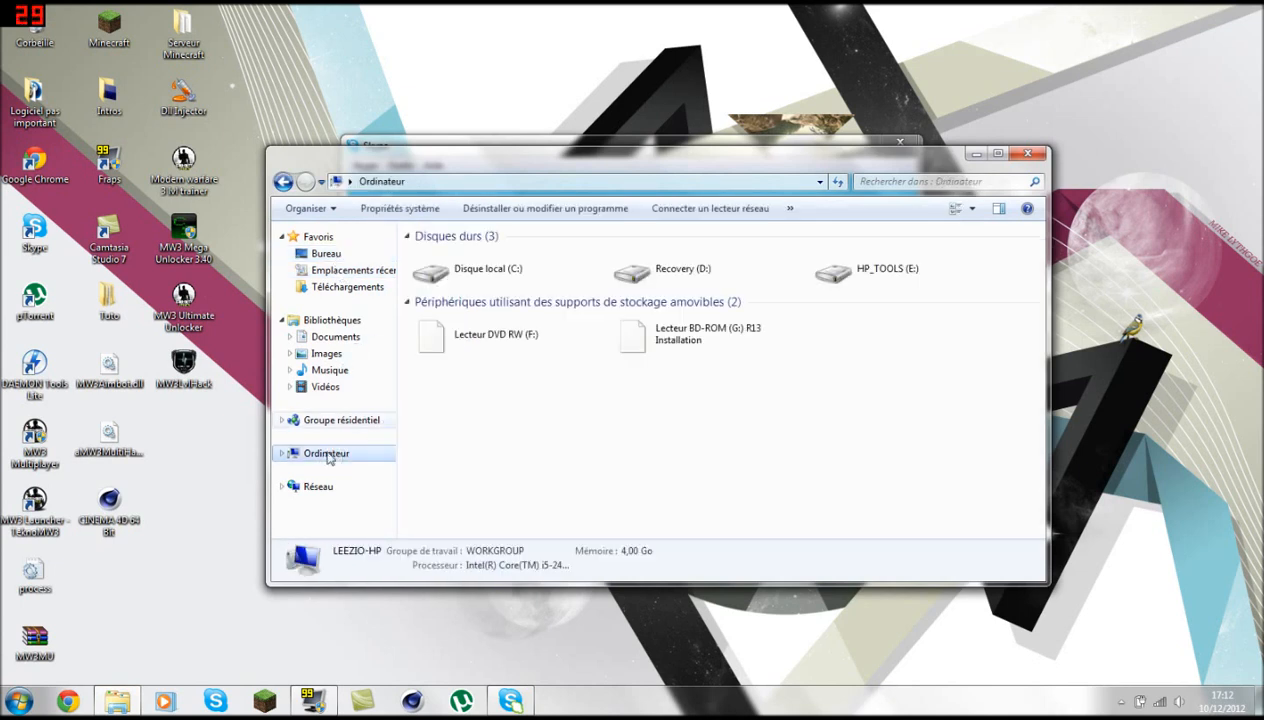
{"action": "left_click", "coordinate": [478, 268]}
{"action": "double_click", "coordinate": [520, 275]}
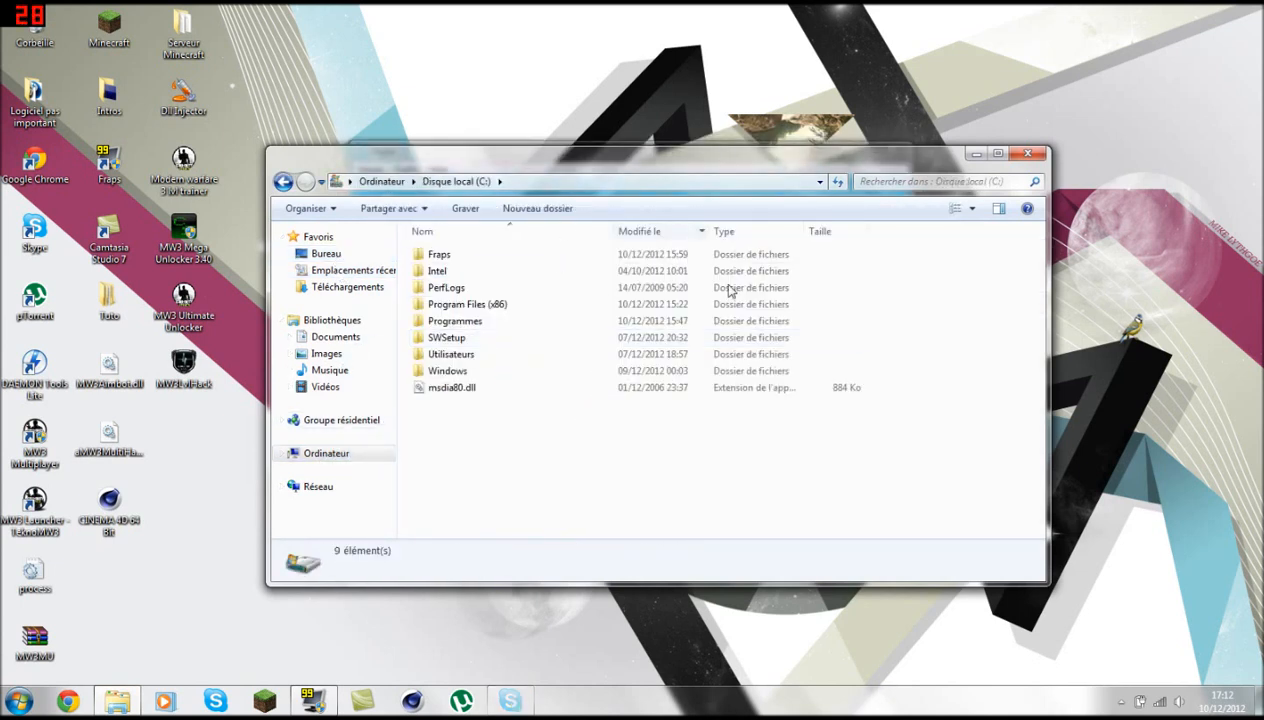
- Look through the Program Files (x86) and Programmes folders on drive C:, ending by closing the explorer window
{"action": "double_click", "coordinate": [527, 308]}
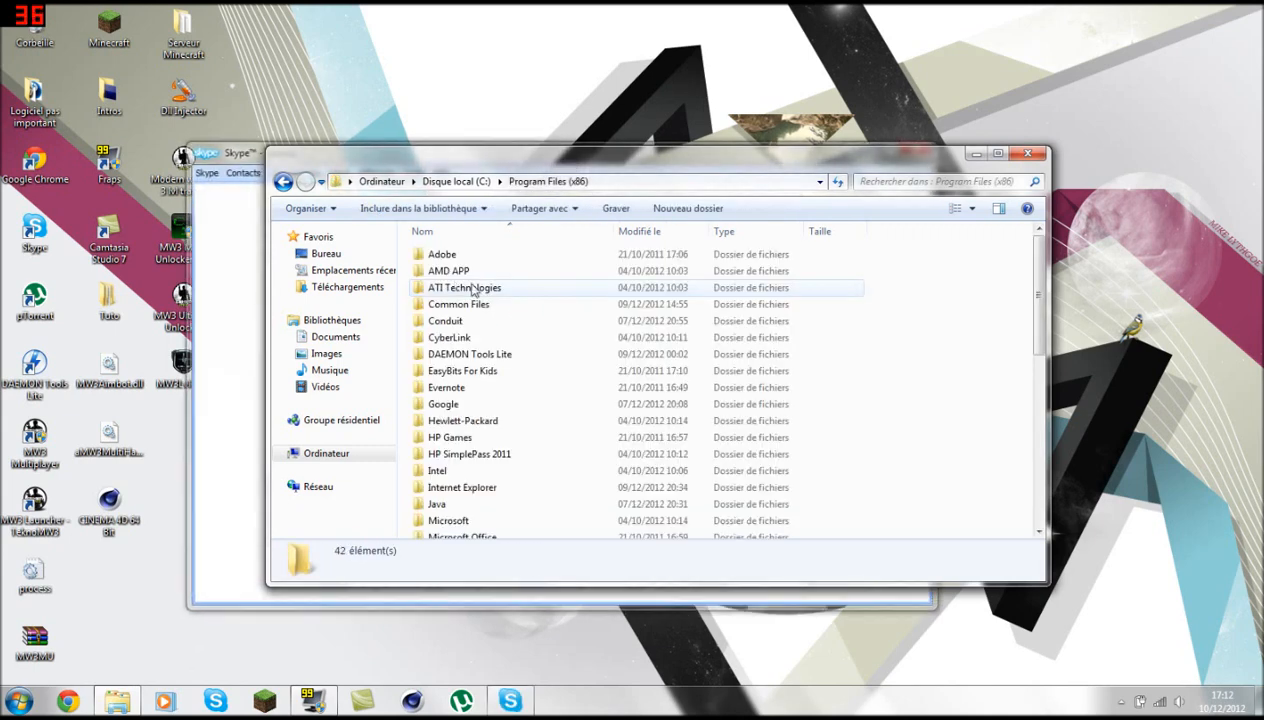
{"action": "key", "text": "BackSpace"}
{"action": "double_click", "coordinate": [490, 323]}
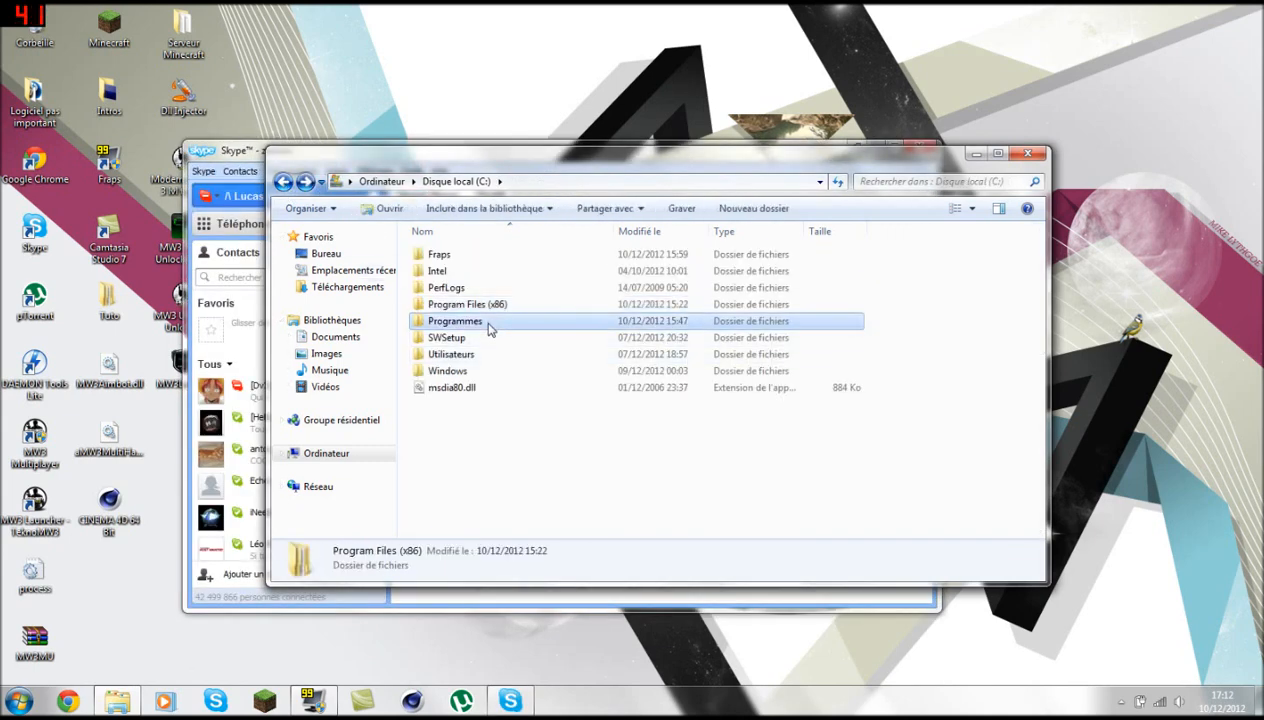
{"action": "left_click", "coordinate": [283, 181]}
{"action": "double_click", "coordinate": [486, 305]}
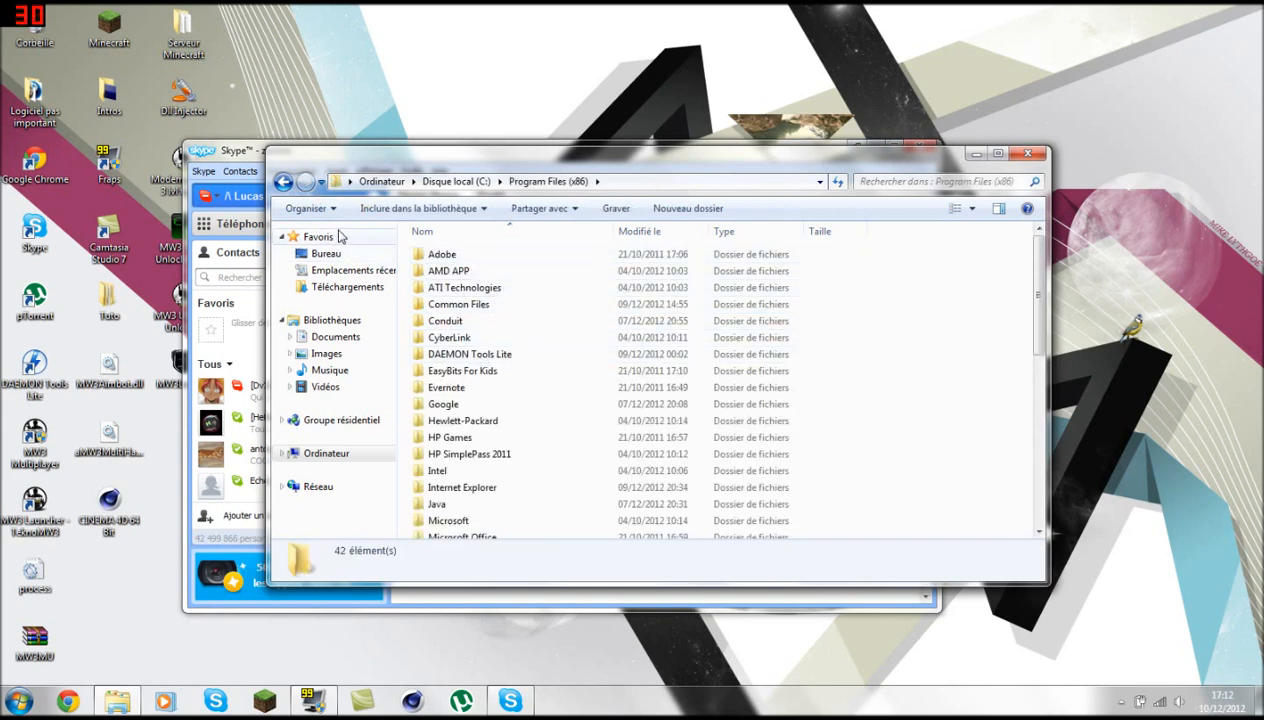
{"action": "left_click", "coordinate": [283, 181]}
{"action": "double_click", "coordinate": [473, 320]}
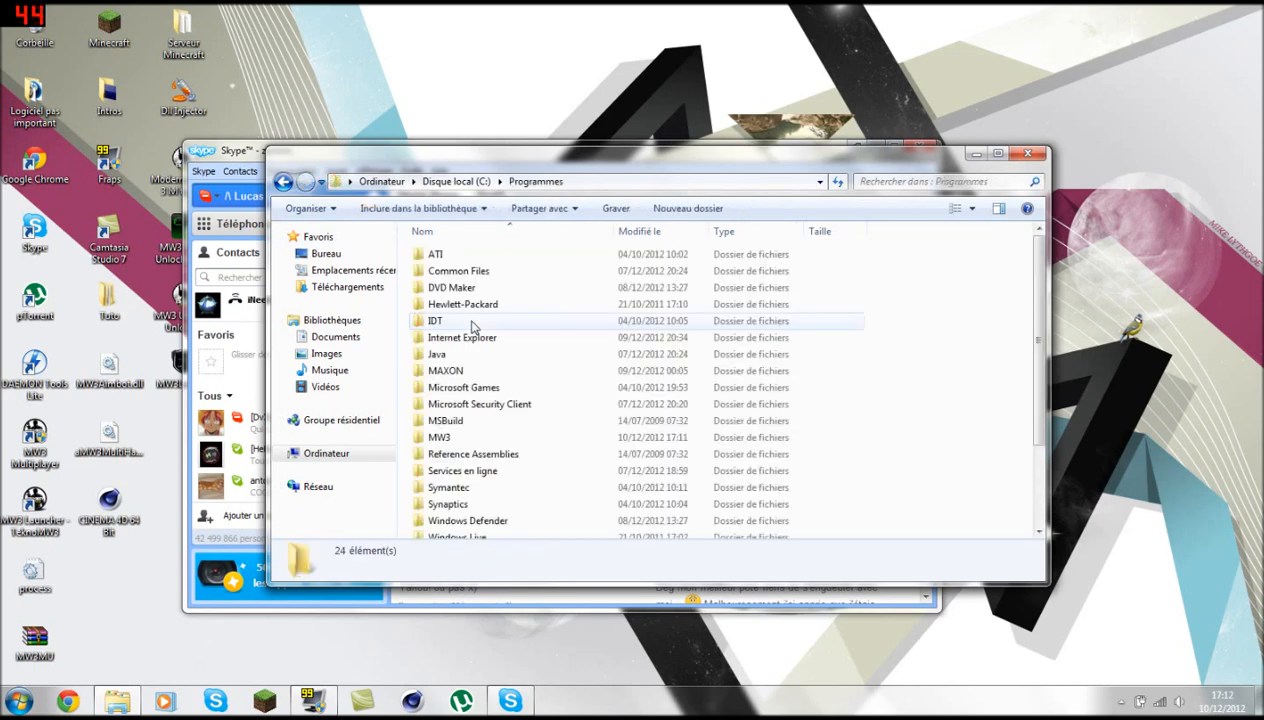
{"action": "left_click", "coordinate": [285, 182]}
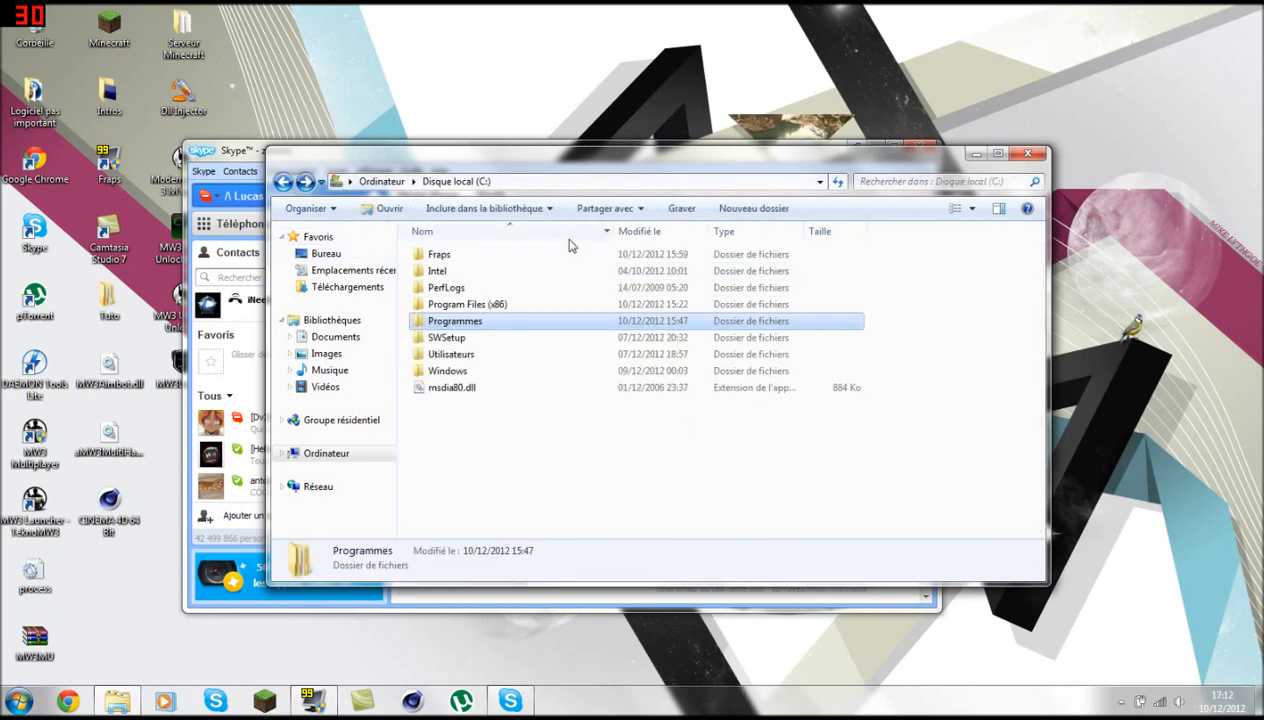
{"action": "left_click", "coordinate": [1027, 153]}
- Find the Call of Duty Black Ops 2 uninstaller by searching for "black" and remove the game along with its saved games
{"action": "key", "text": "super"}
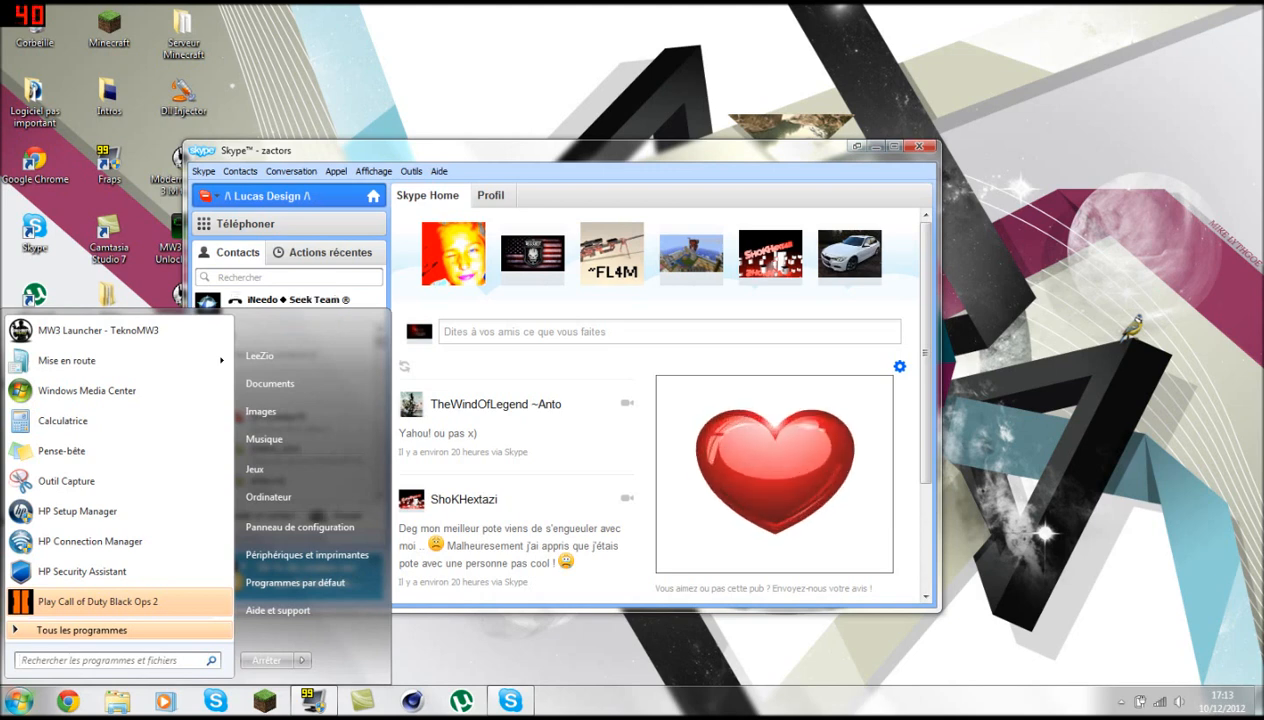
{"action": "type", "text": "black"}
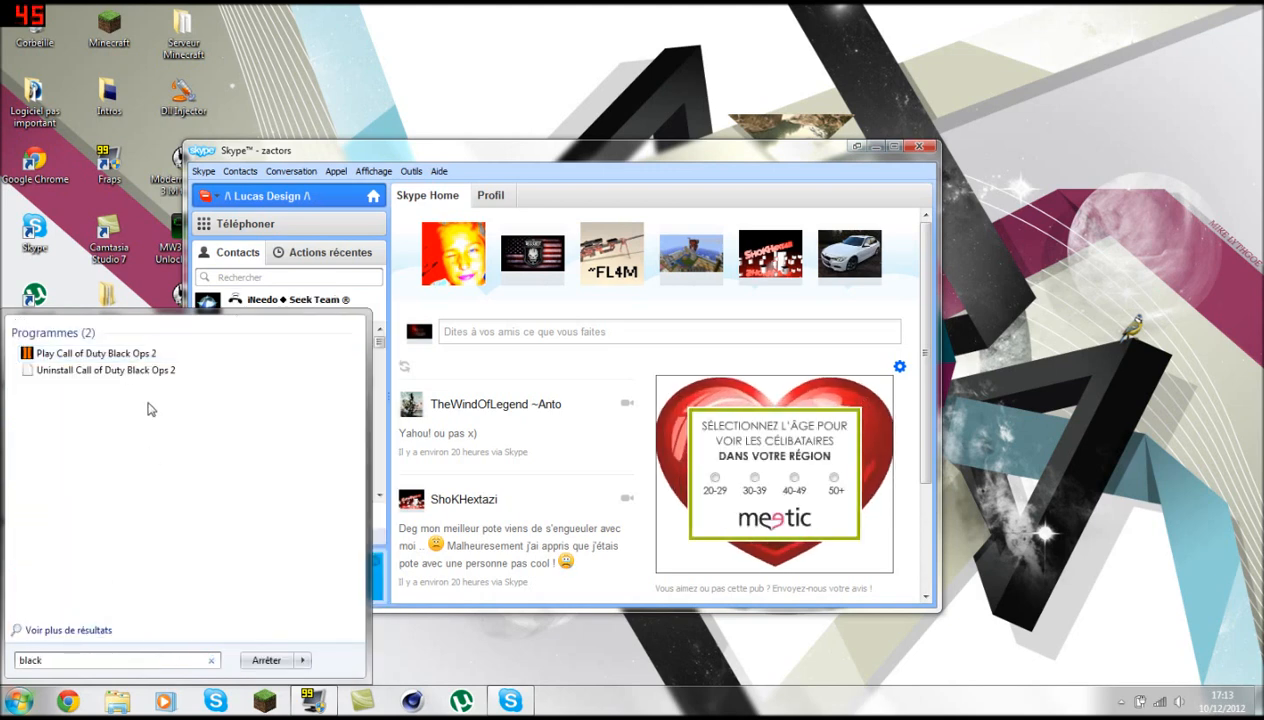
{"action": "left_click", "coordinate": [150, 370]}
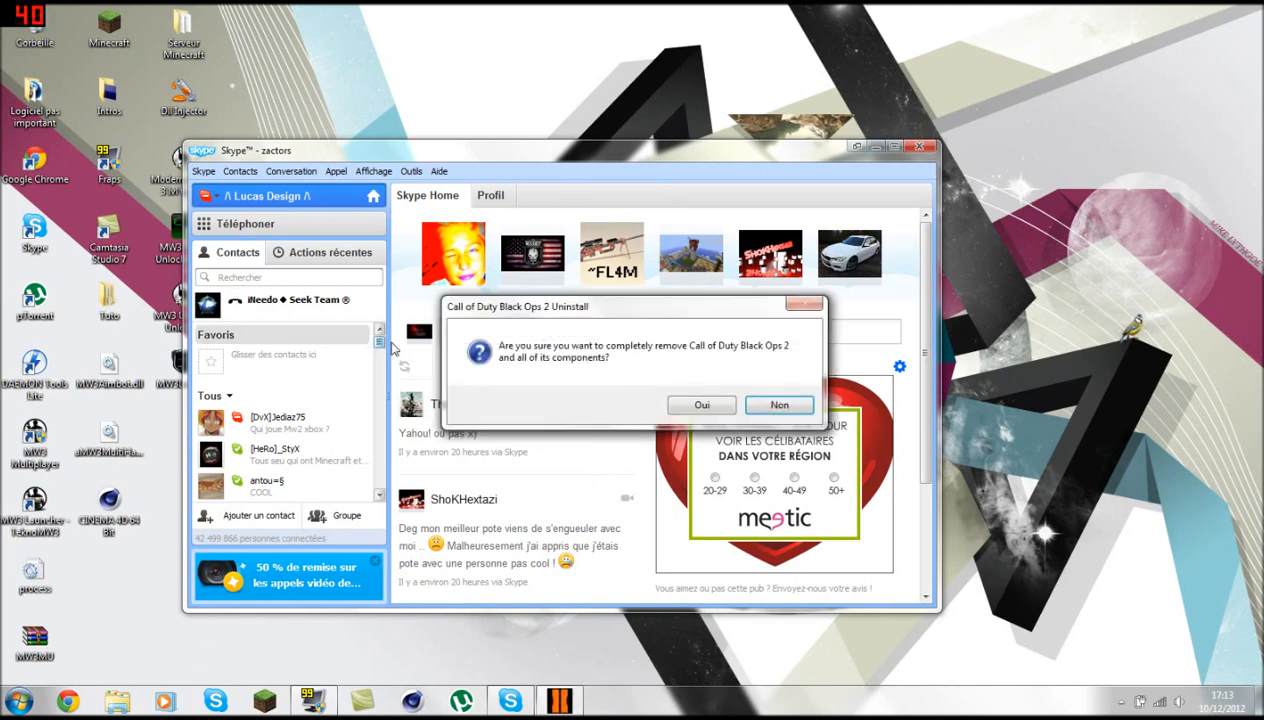
{"action": "left_click", "coordinate": [685, 405]}
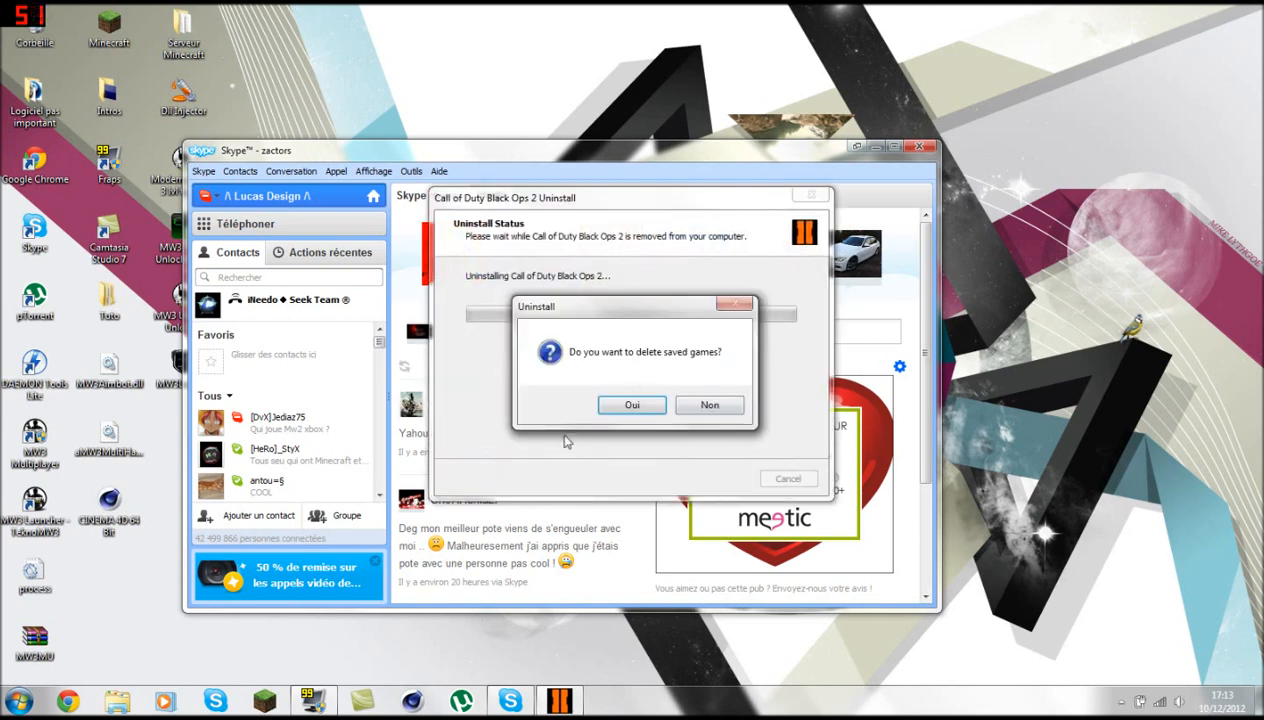
{"action": "left_click", "coordinate": [632, 405]}
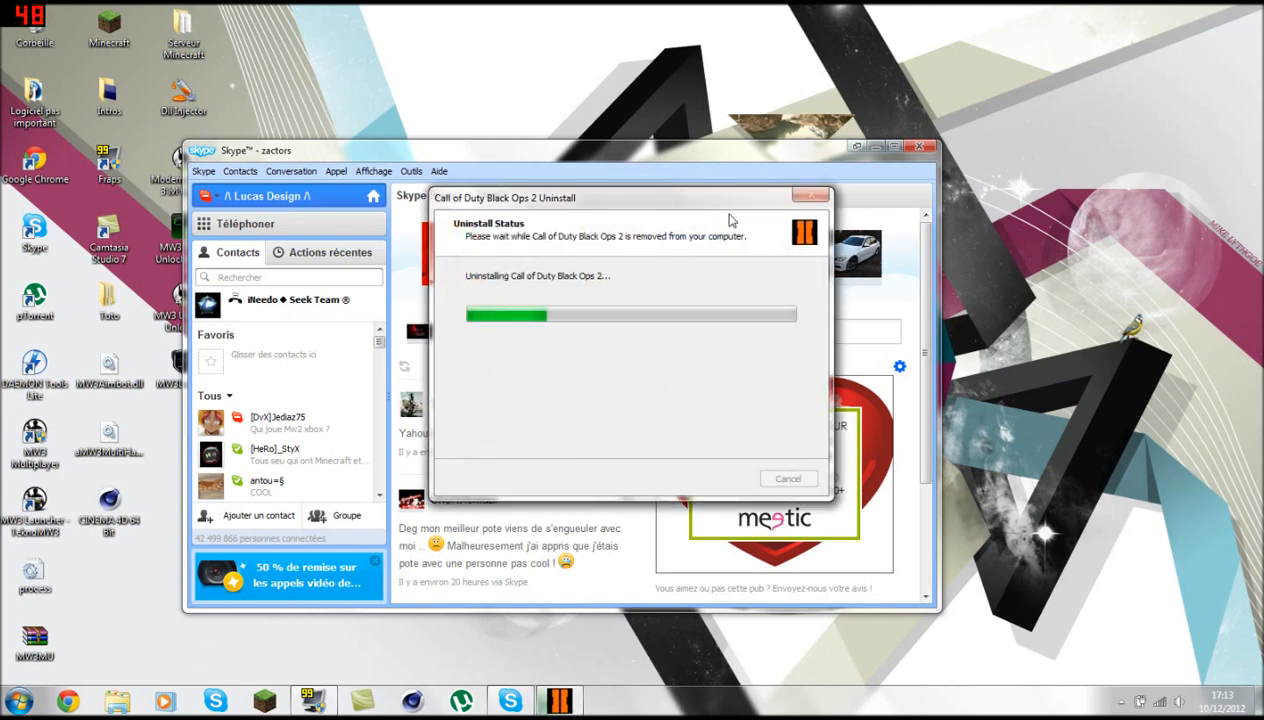
- Send the message "Attend" to the calling contact in Skype and minimize the Skype window
{"action": "left_click", "coordinate": [282, 305]}
{"action": "left_click", "coordinate": [665, 326]}
{"action": "left_click", "coordinate": [499, 580]}
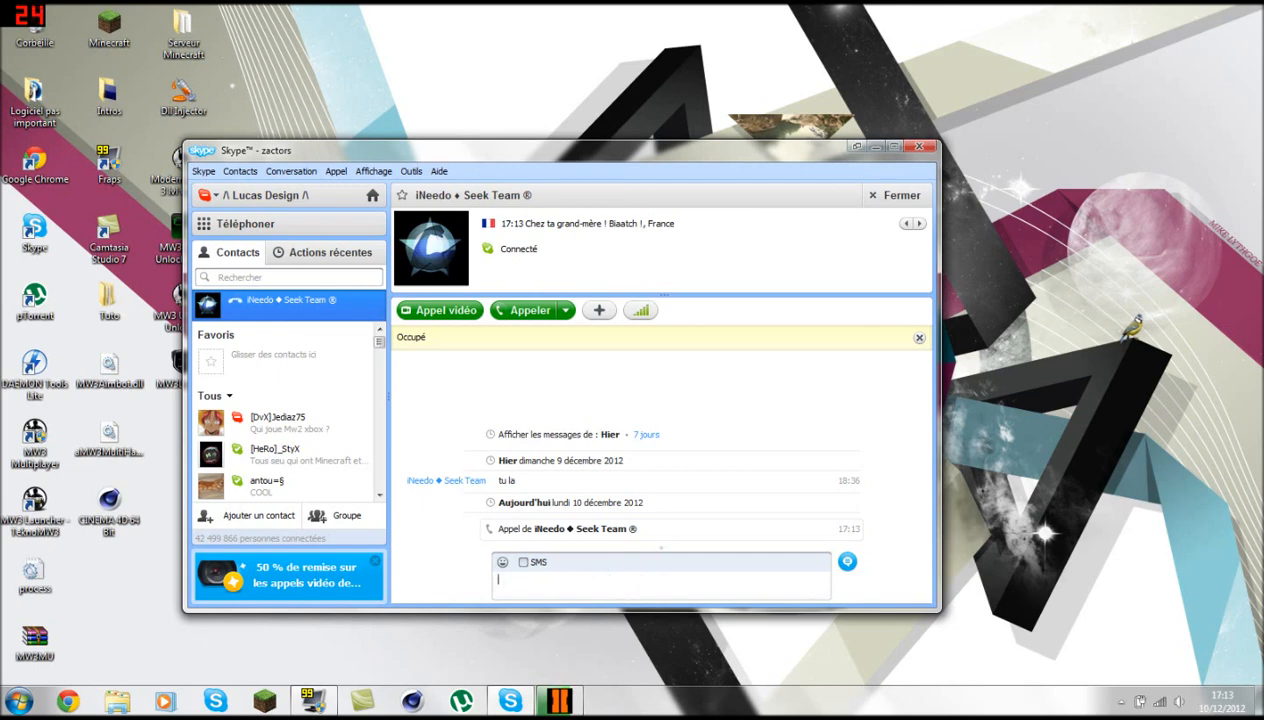
{"action": "type", "text": "Attend"}
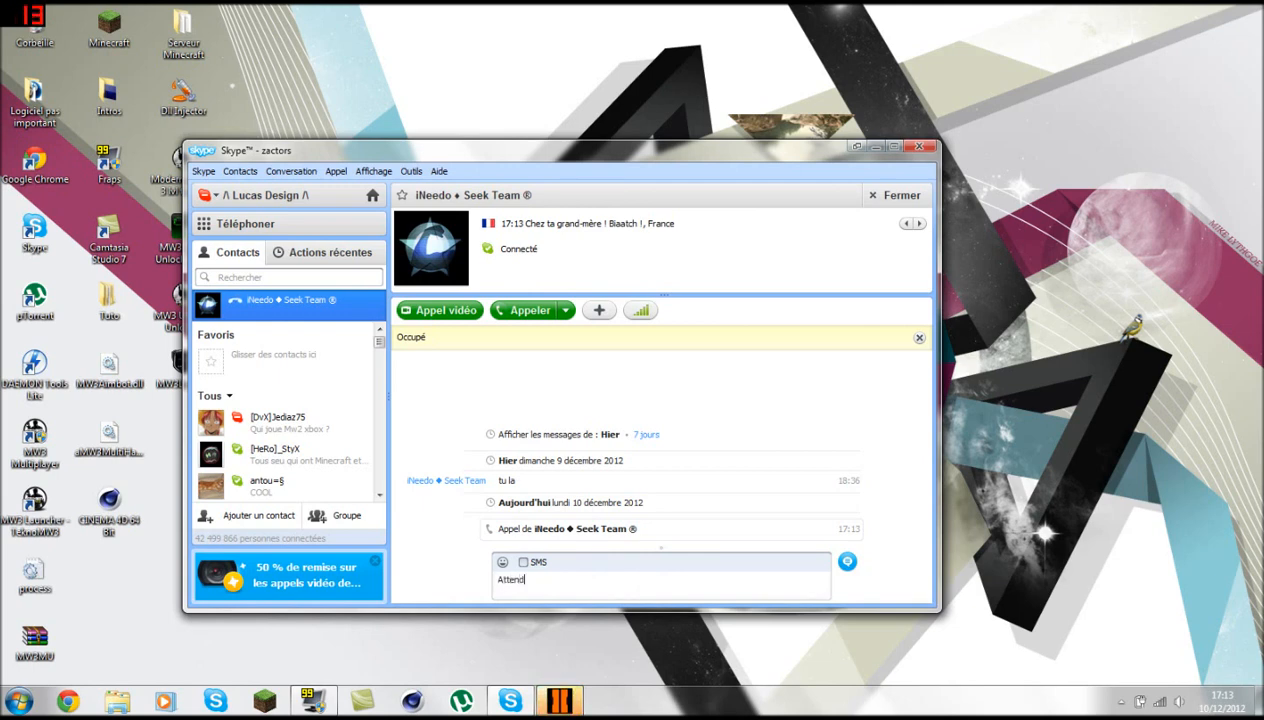
{"action": "key", "text": "Return"}
{"action": "left_click", "coordinate": [876, 148]}
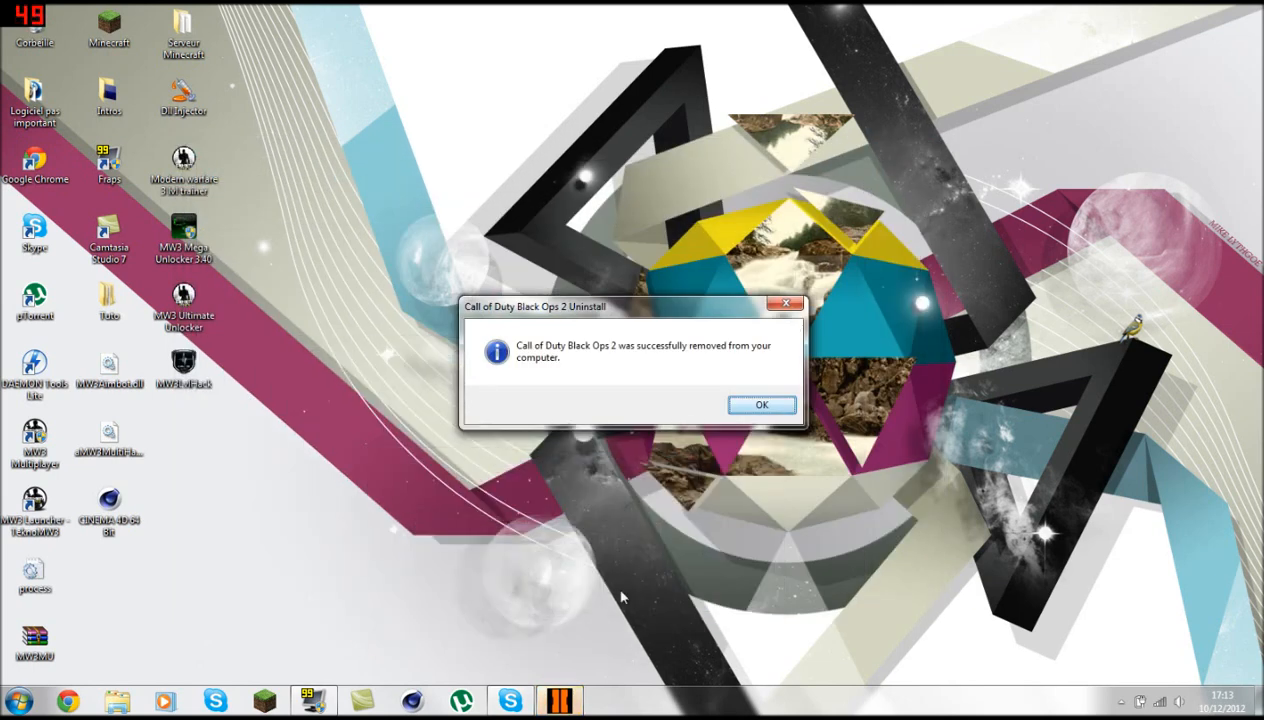
- Dismiss the uninstall message and review the full list of installed programs
{"action": "left_click", "coordinate": [765, 410]}
{"action": "left_click", "coordinate": [19, 700]}
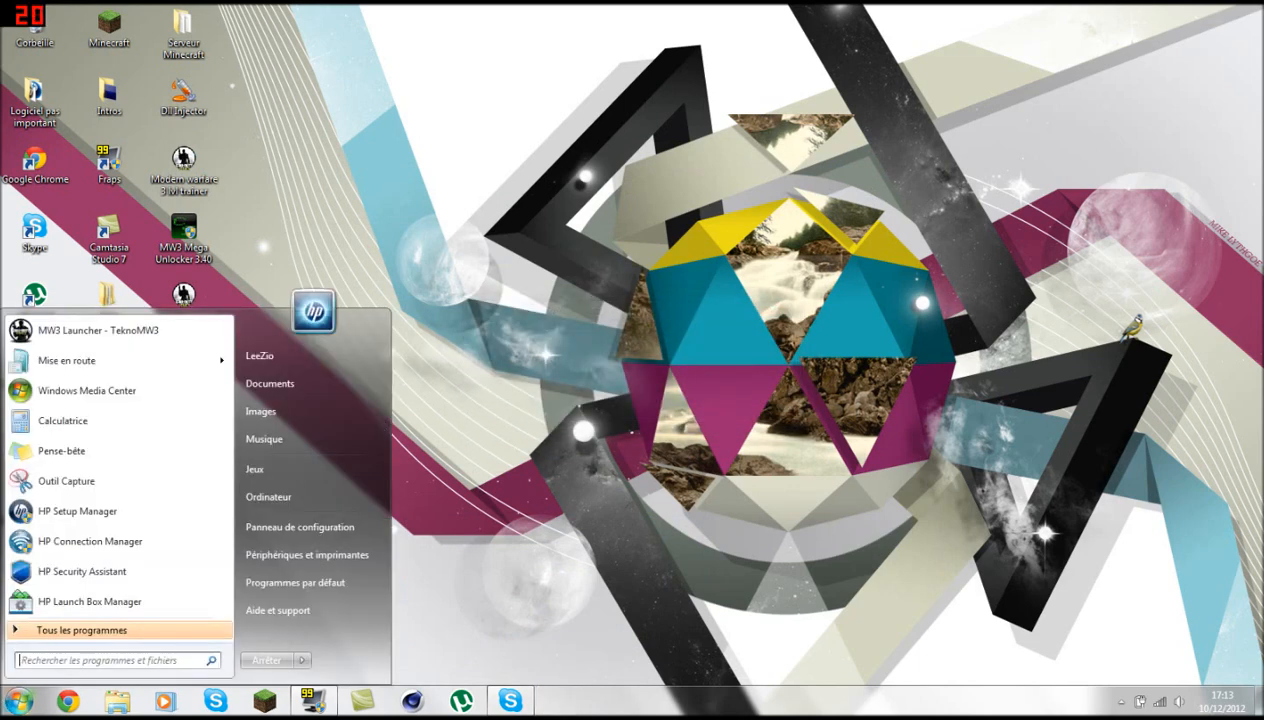
{"action": "left_click", "coordinate": [61, 630]}
{"action": "scroll", "coordinate": [100, 527], "scroll_direction": "down", "scroll_amount": 5}
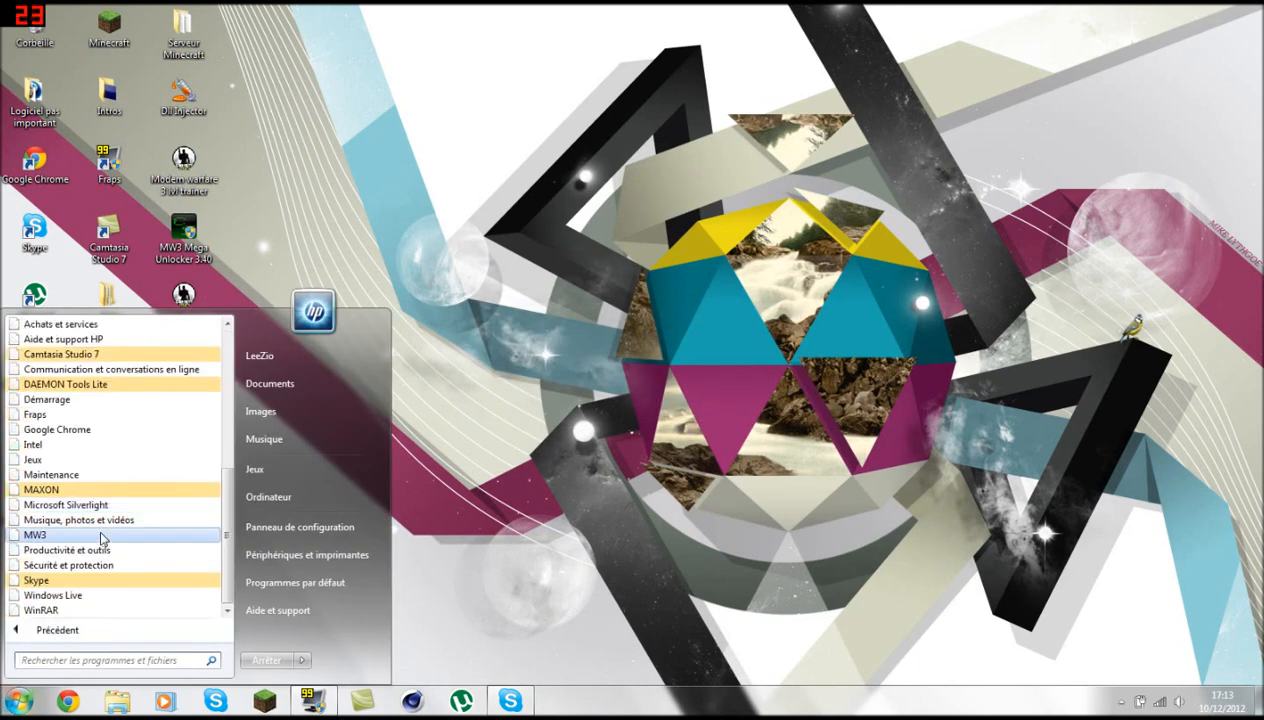
{"action": "scroll", "coordinate": [127, 429], "scroll_direction": "up", "scroll_amount": 5}
{"action": "left_click", "coordinate": [708, 440]}
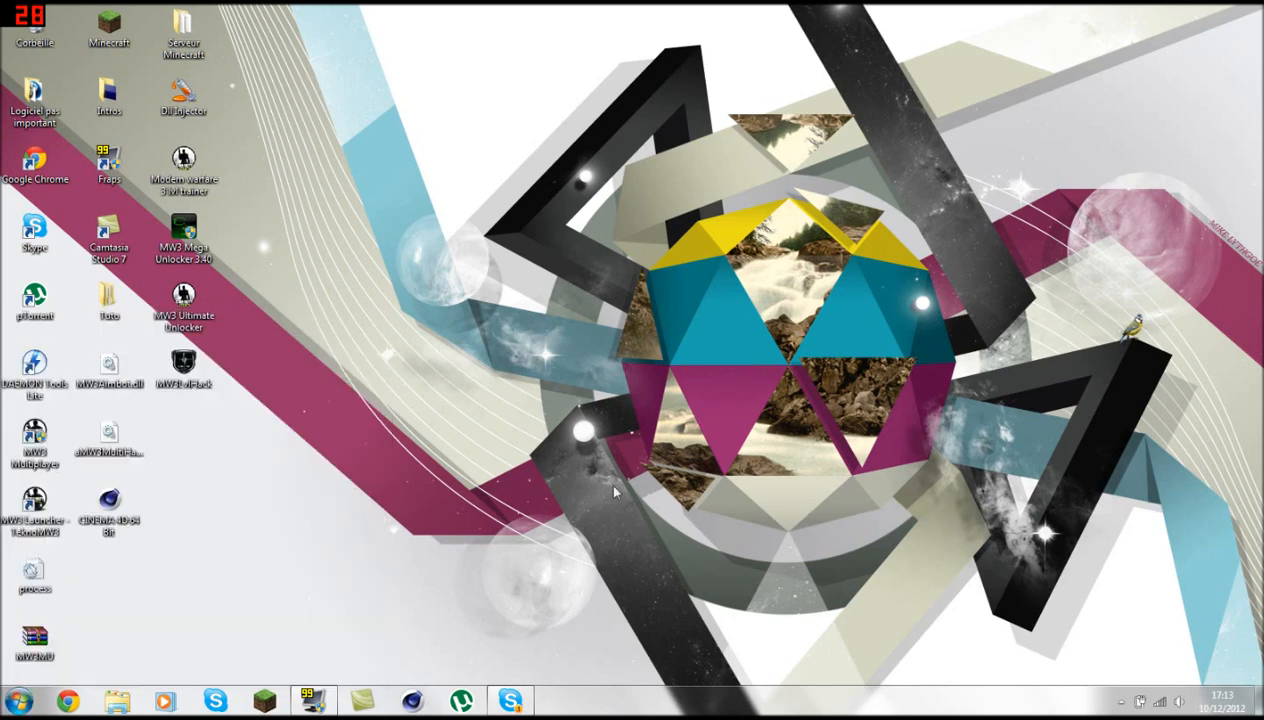
- Restore Skype to read the contact's reply, view another contact's conversation, and minimize the window again
{"action": "left_click", "coordinate": [511, 700]}
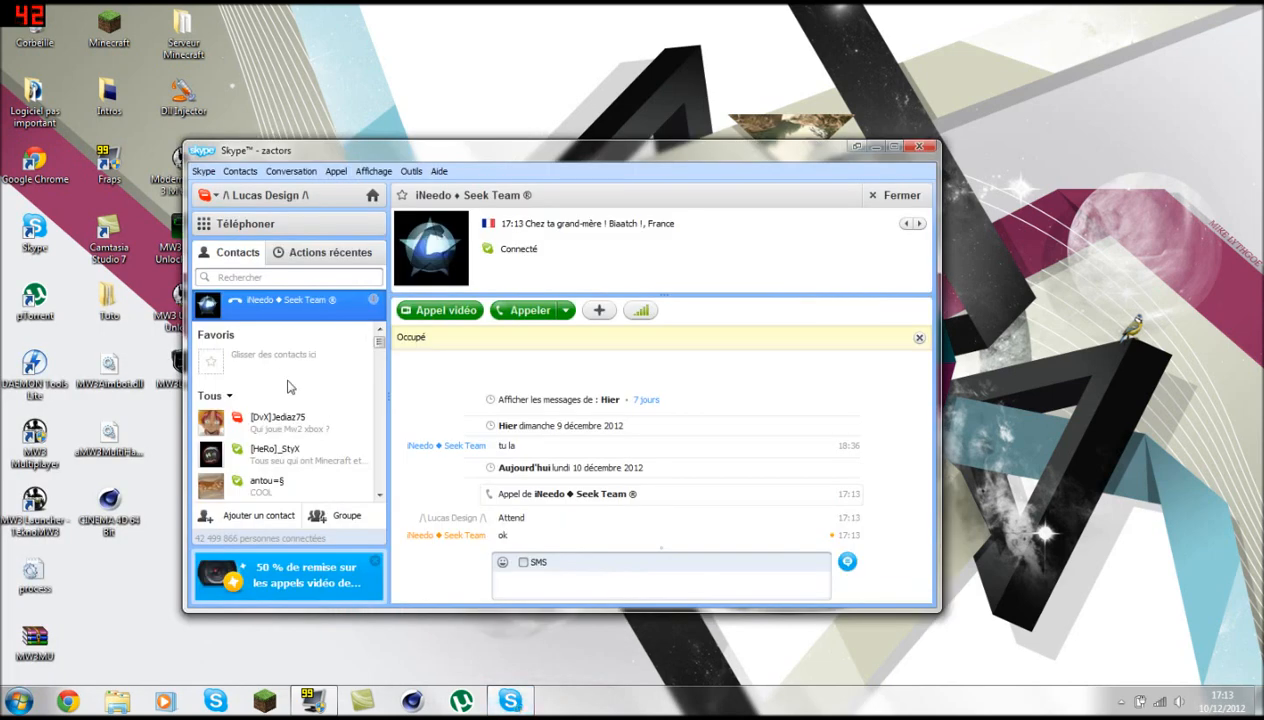
{"action": "left_click_drag", "start_coordinate": [379, 341], "coordinate": [391, 382]}
{"action": "left_click", "coordinate": [329, 407]}
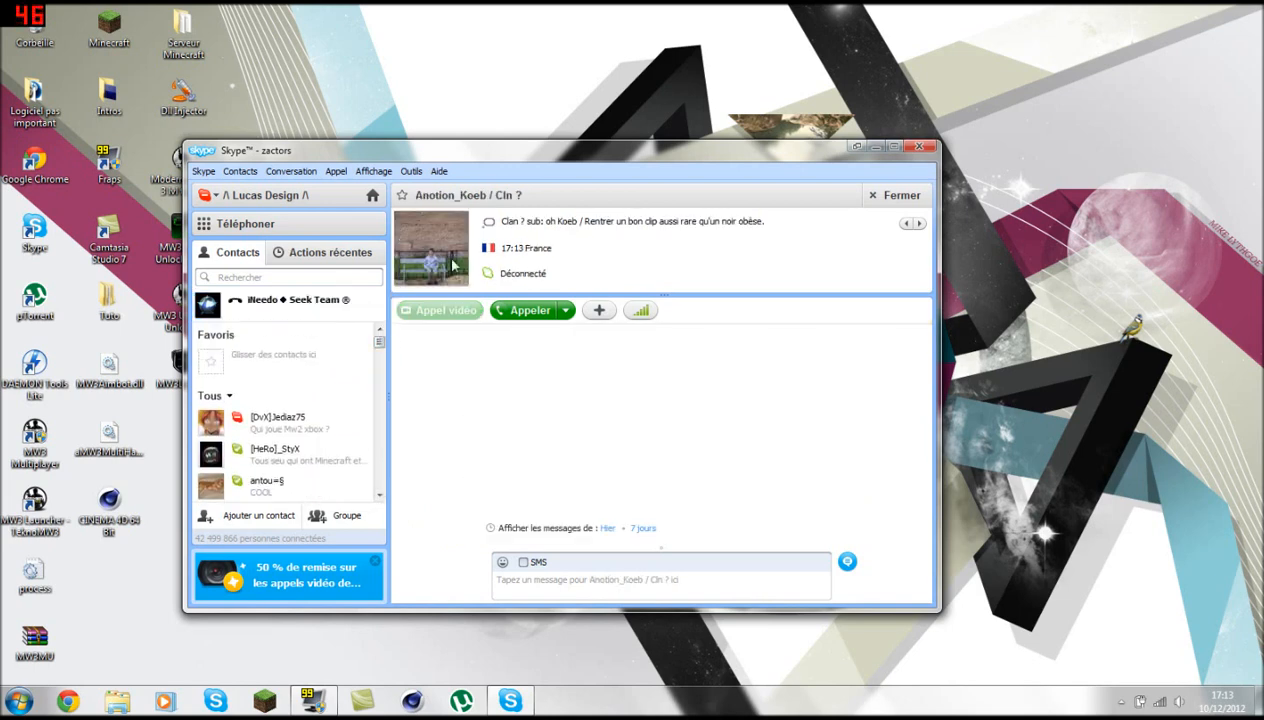
{"action": "left_click", "coordinate": [875, 147]}
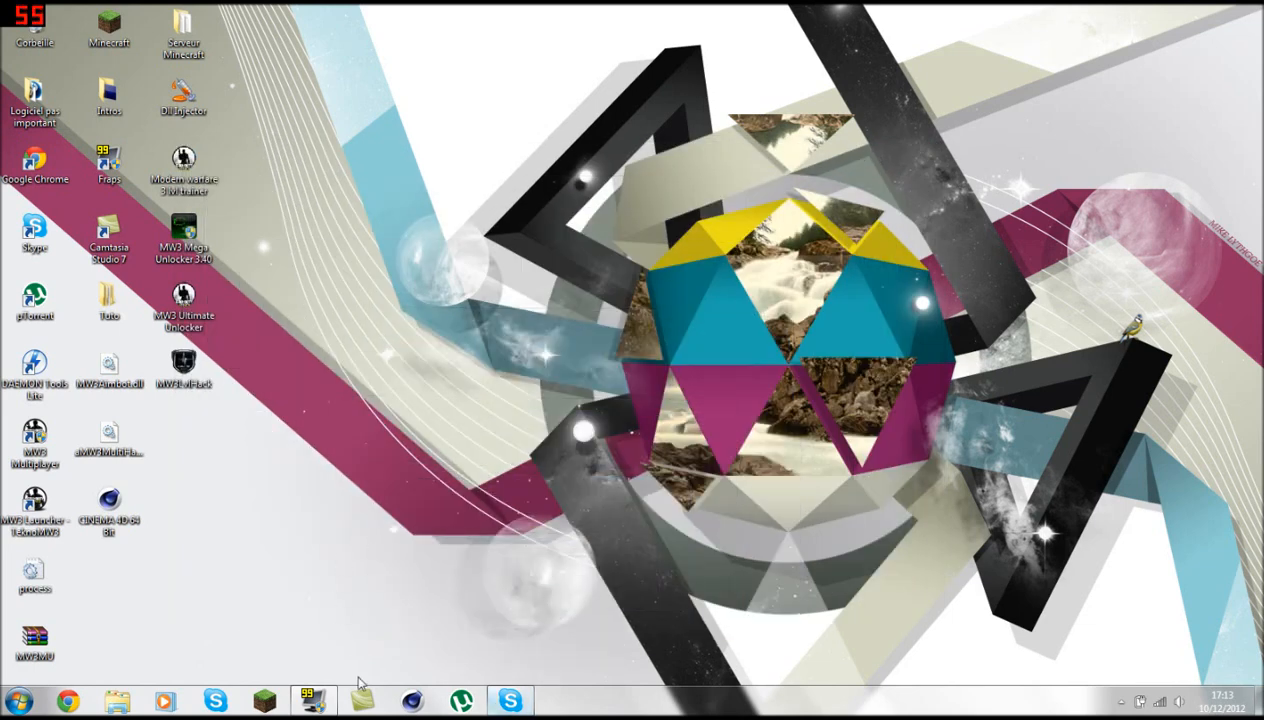
- Launch CINEMA 4D 64 Bit
{"action": "left_click", "coordinate": [428, 705]}
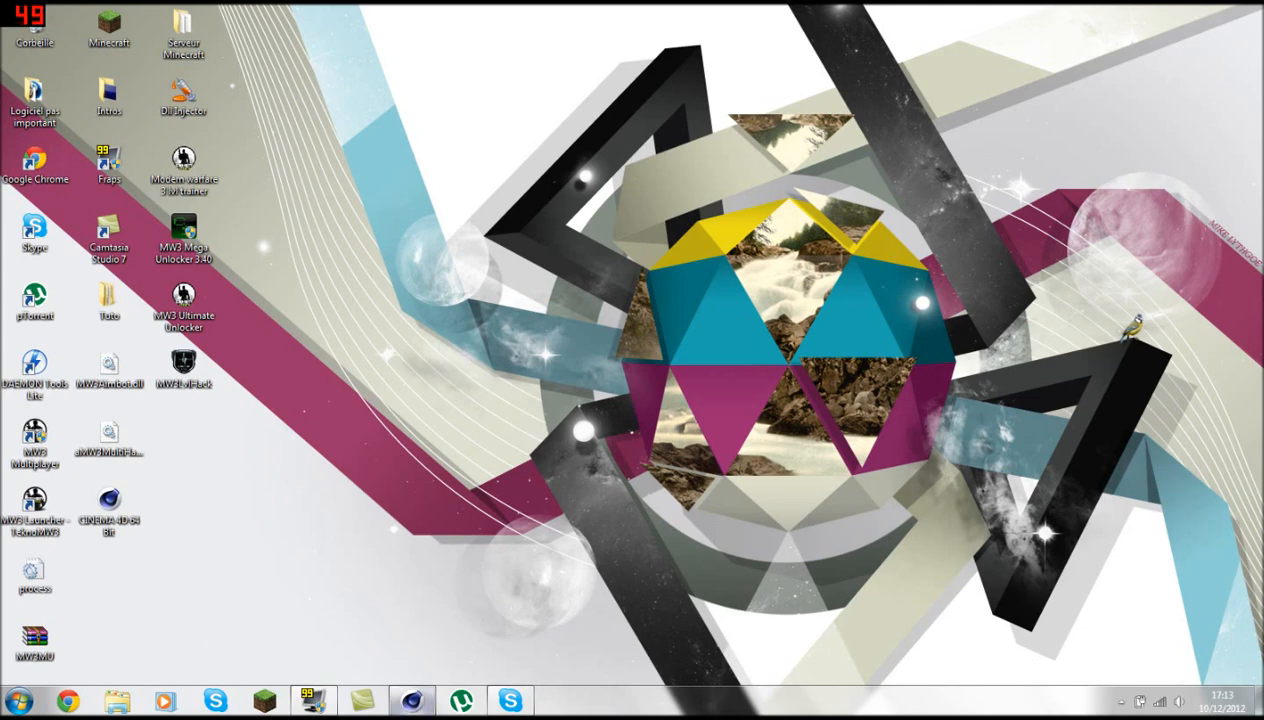
{"action": "right_click", "coordinate": [125, 512]}
{"action": "left_click", "coordinate": [200, 167]}
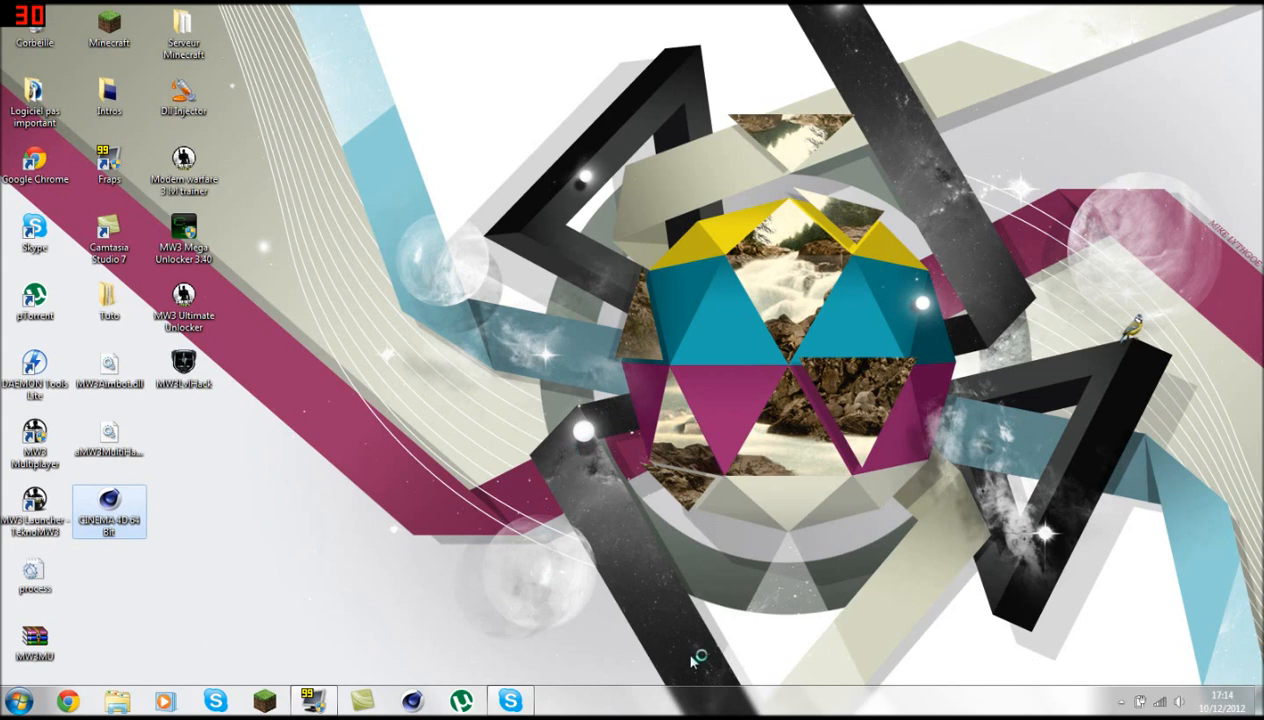
{"action": "left_click", "coordinate": [601, 515]}
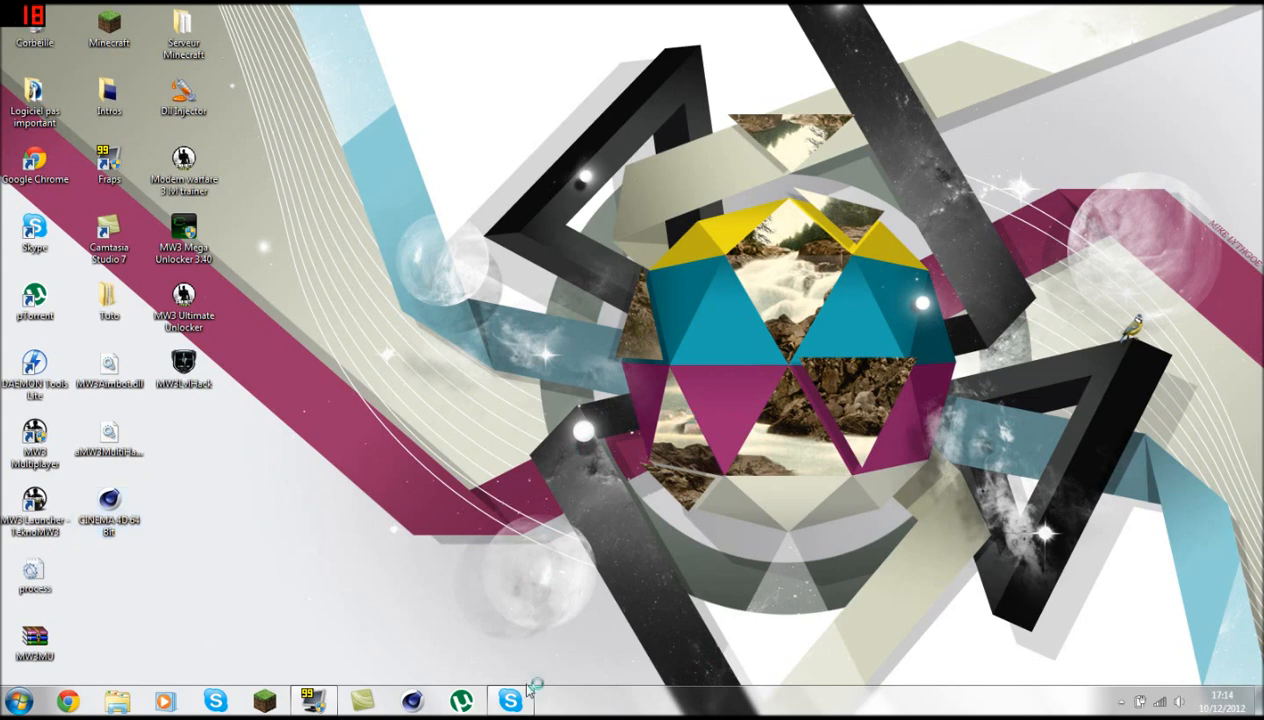
{"action": "left_click", "coordinate": [565, 358]}
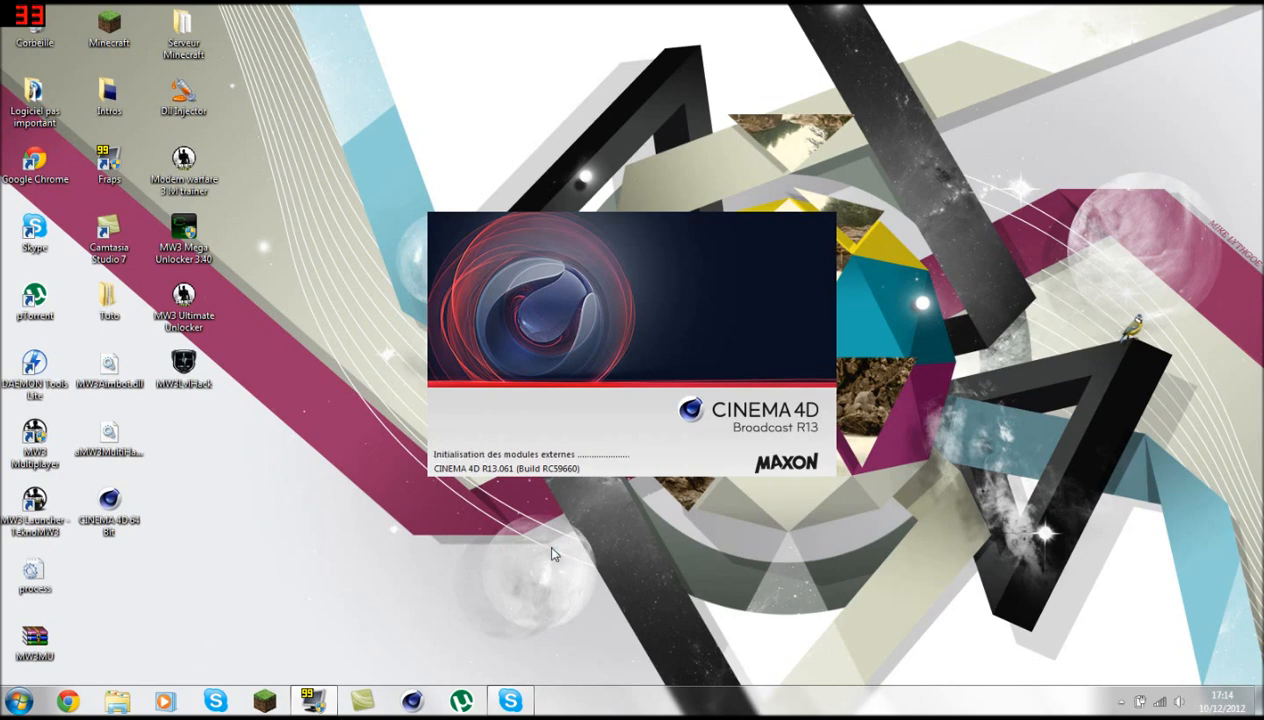
- Quit Skype completely while CINEMA 4D is loading
{"action": "right_click", "coordinate": [510, 700]}
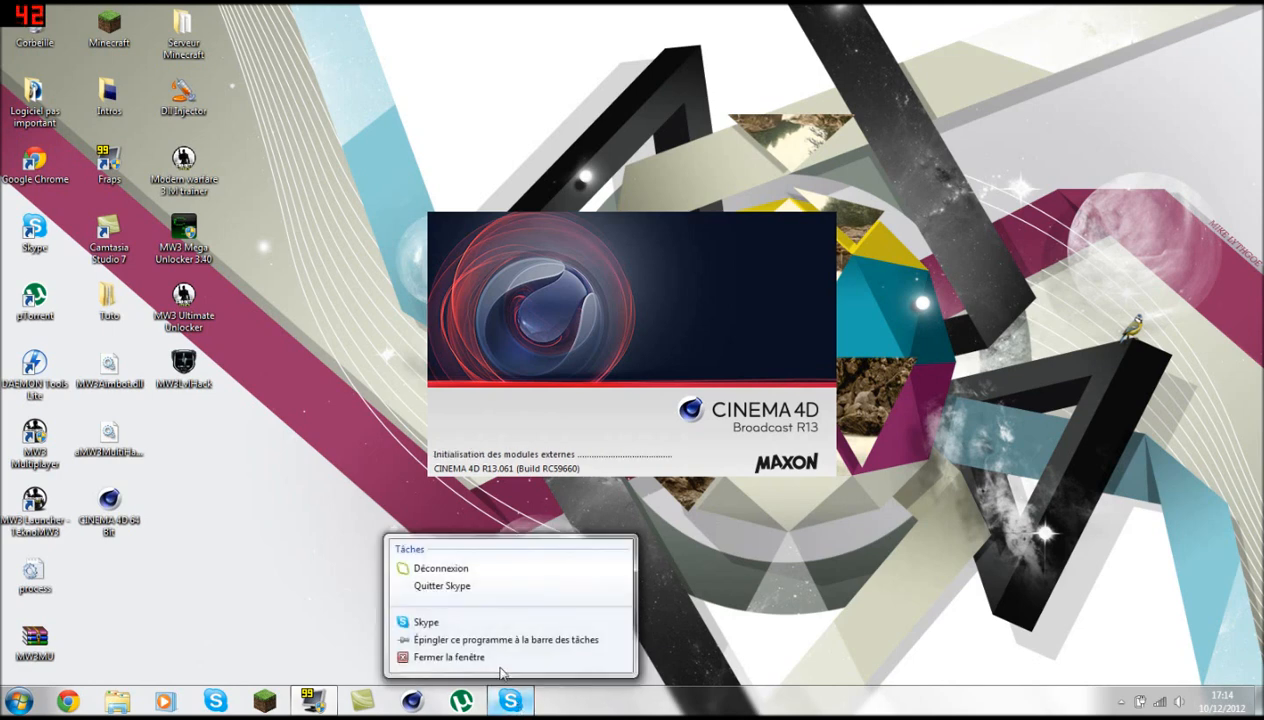
{"action": "left_click", "coordinate": [489, 590]}
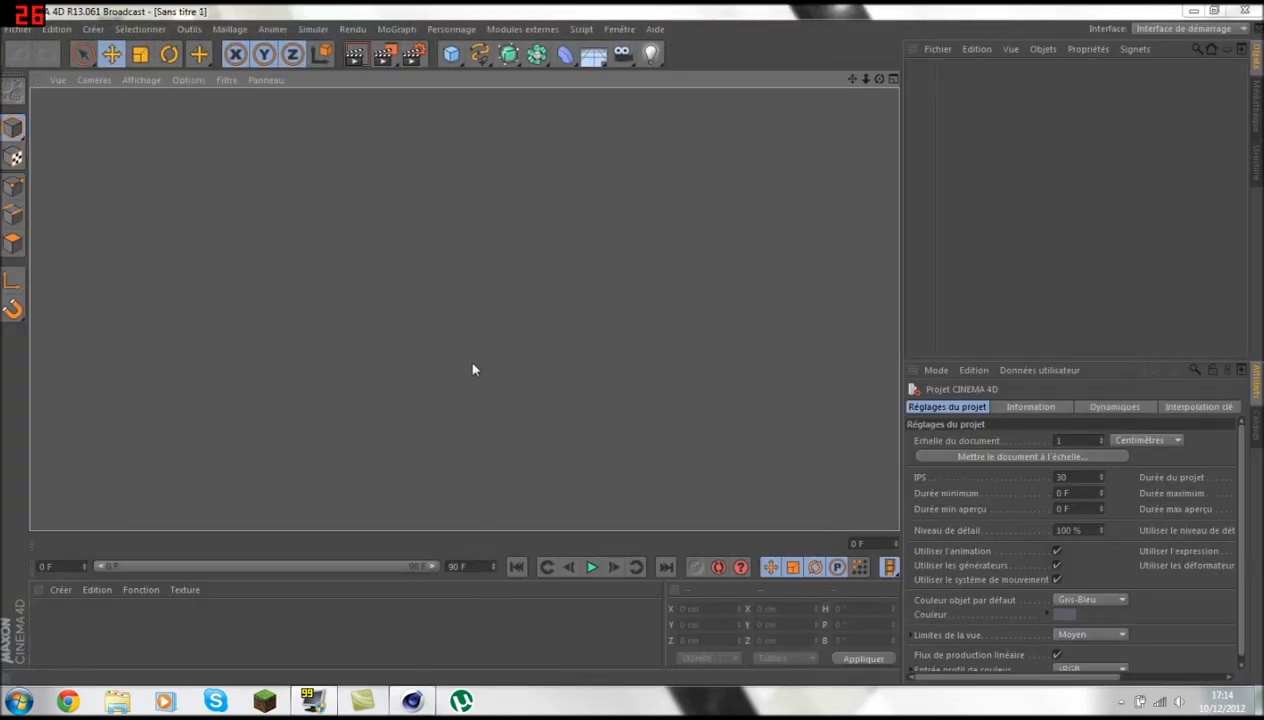
- Set the render output size to the 1920 x 1200 screen preset
{"action": "left_click", "coordinate": [415, 55]}
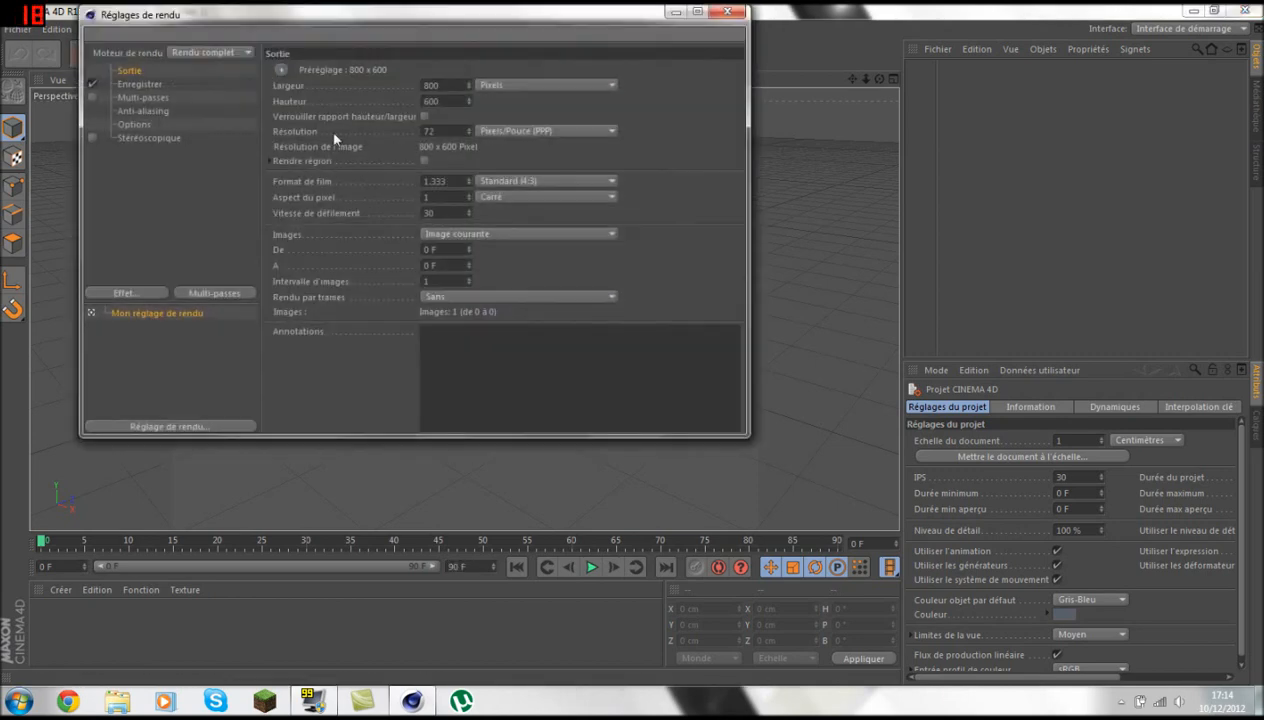
{"action": "left_click", "coordinate": [281, 69]}
{"action": "mouse_move", "coordinate": [331, 88]}
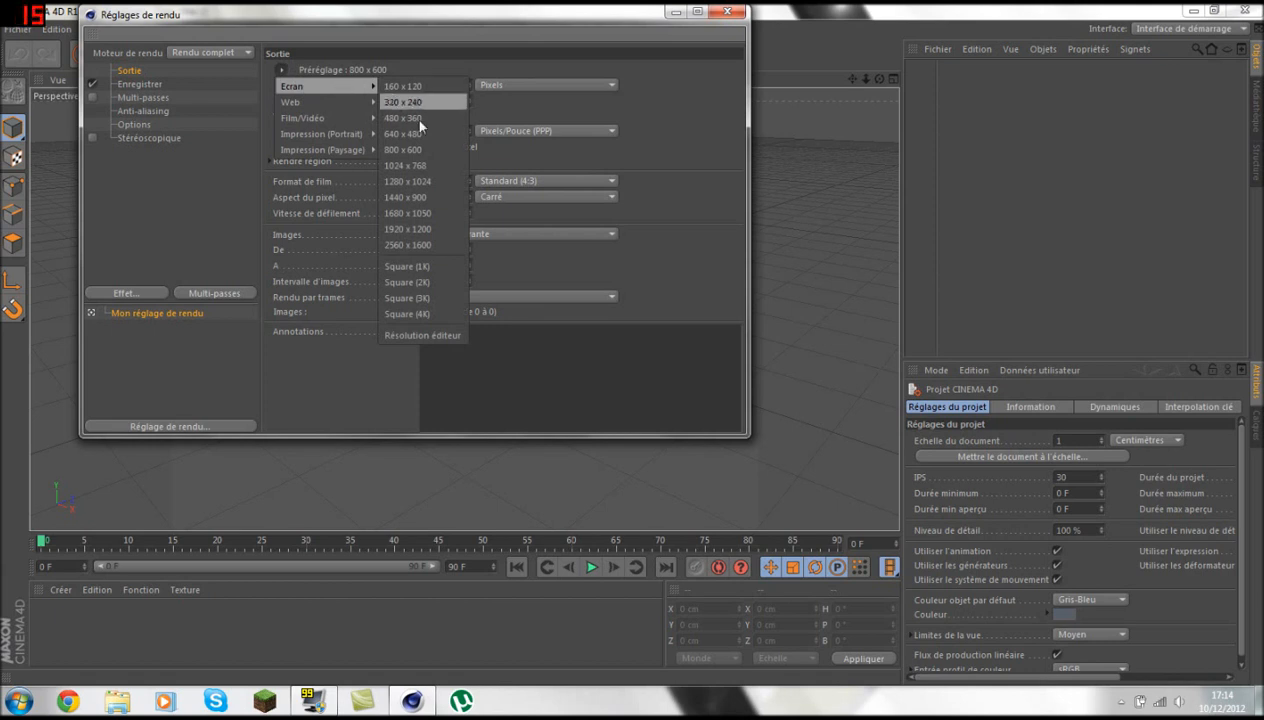
{"action": "left_click", "coordinate": [430, 229]}
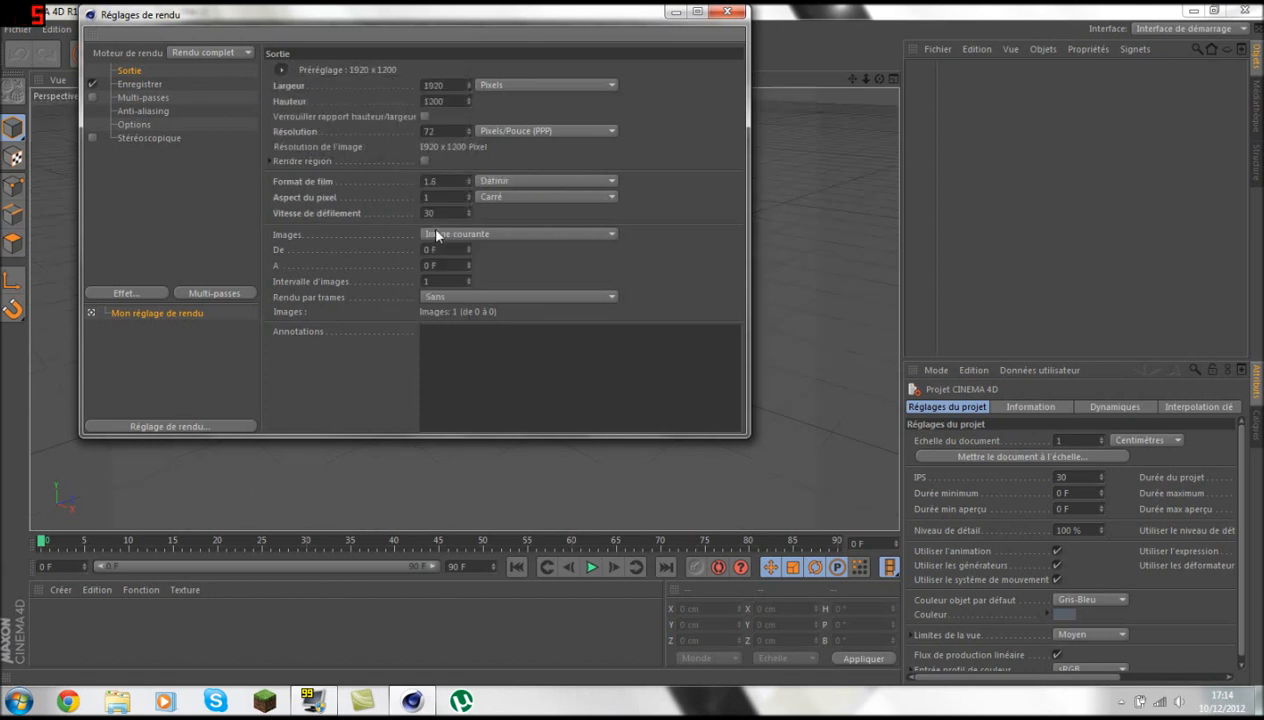
- Start choosing the render's save location, creating a folder named Logos on the desktop and opening it
{"action": "left_click", "coordinate": [148, 85]}
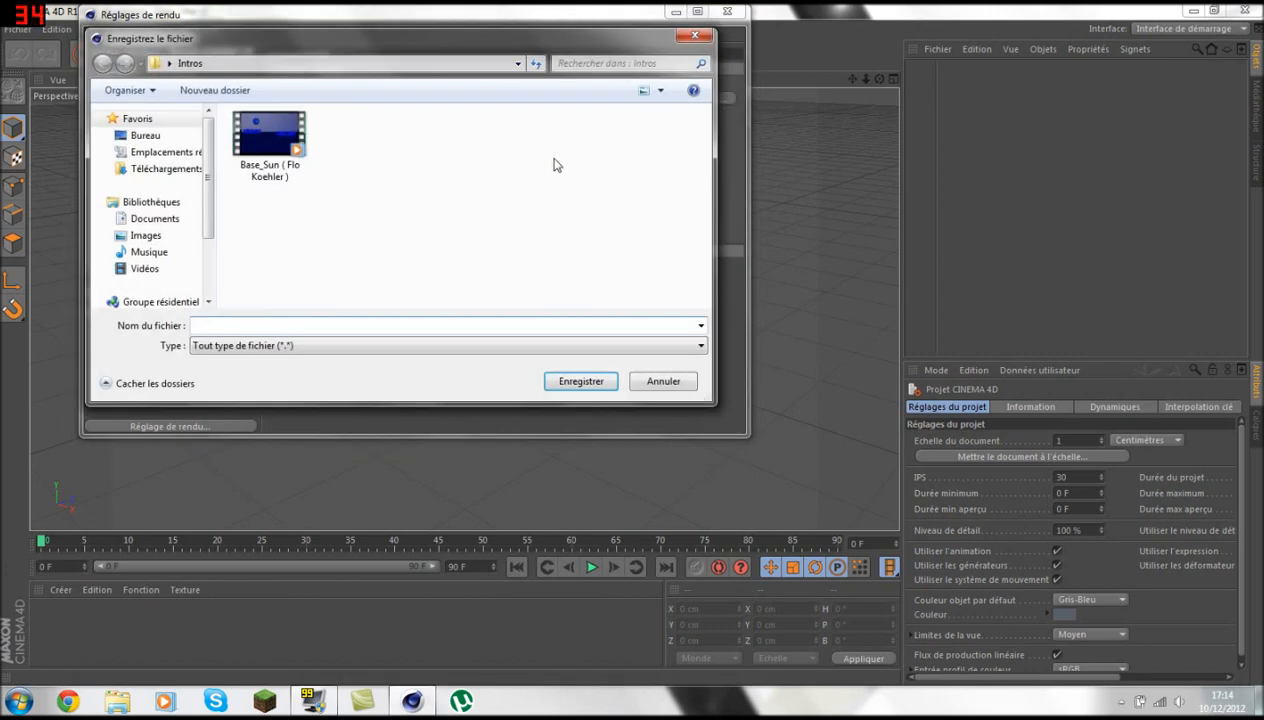
{"action": "left_click", "coordinate": [145, 135]}
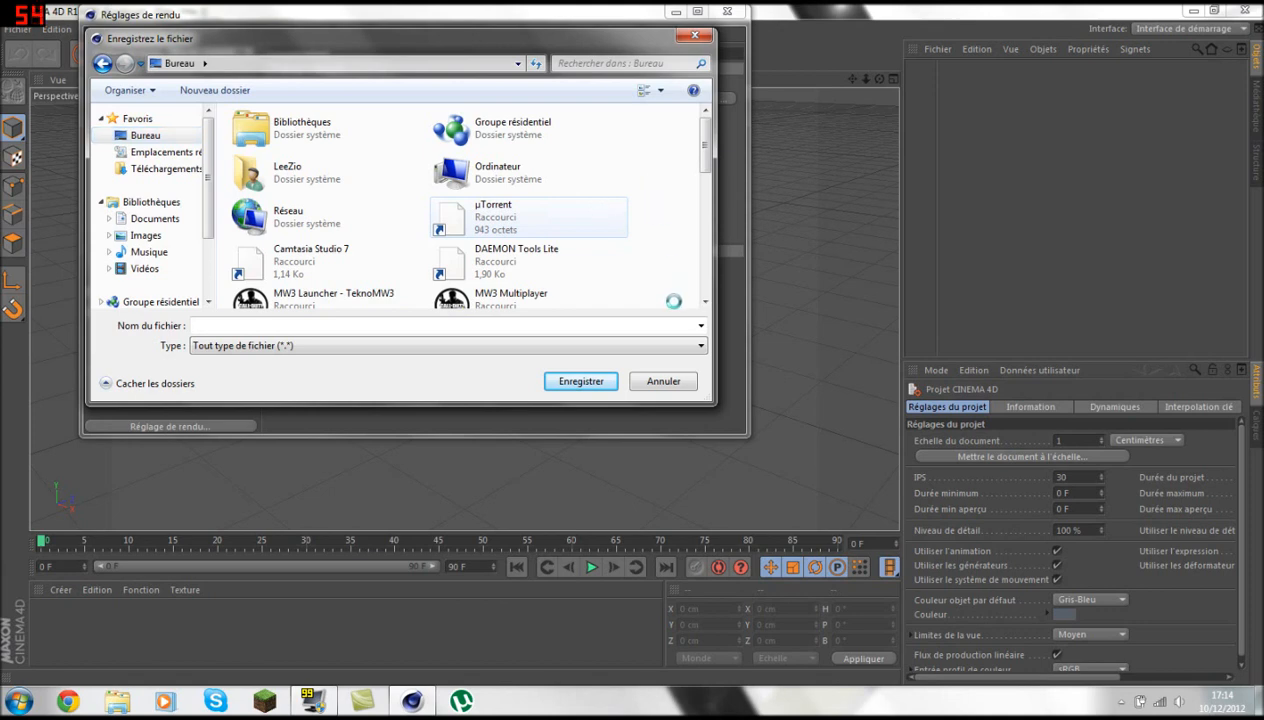
{"action": "right_click", "coordinate": [625, 284]}
{"action": "mouse_move", "coordinate": [843, 508]}
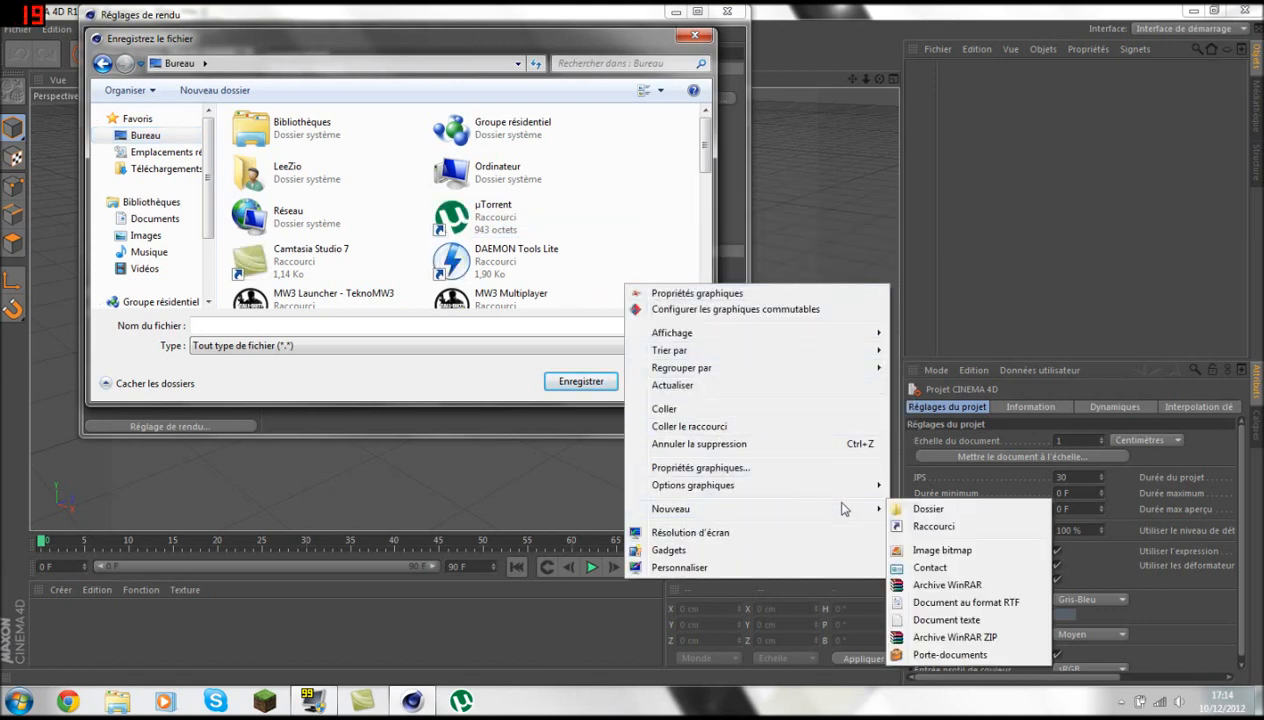
{"action": "left_click", "coordinate": [916, 515]}
{"action": "type", "text": "Logo"}
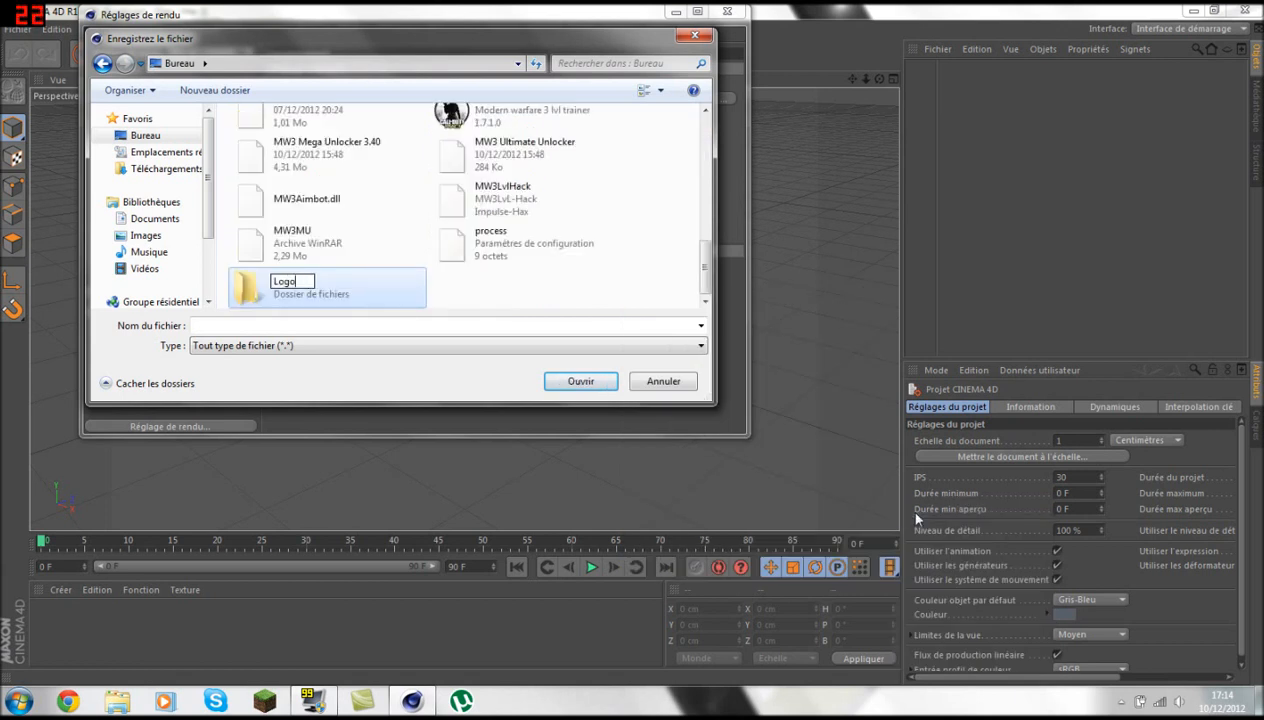
{"action": "type", "text": "s"}
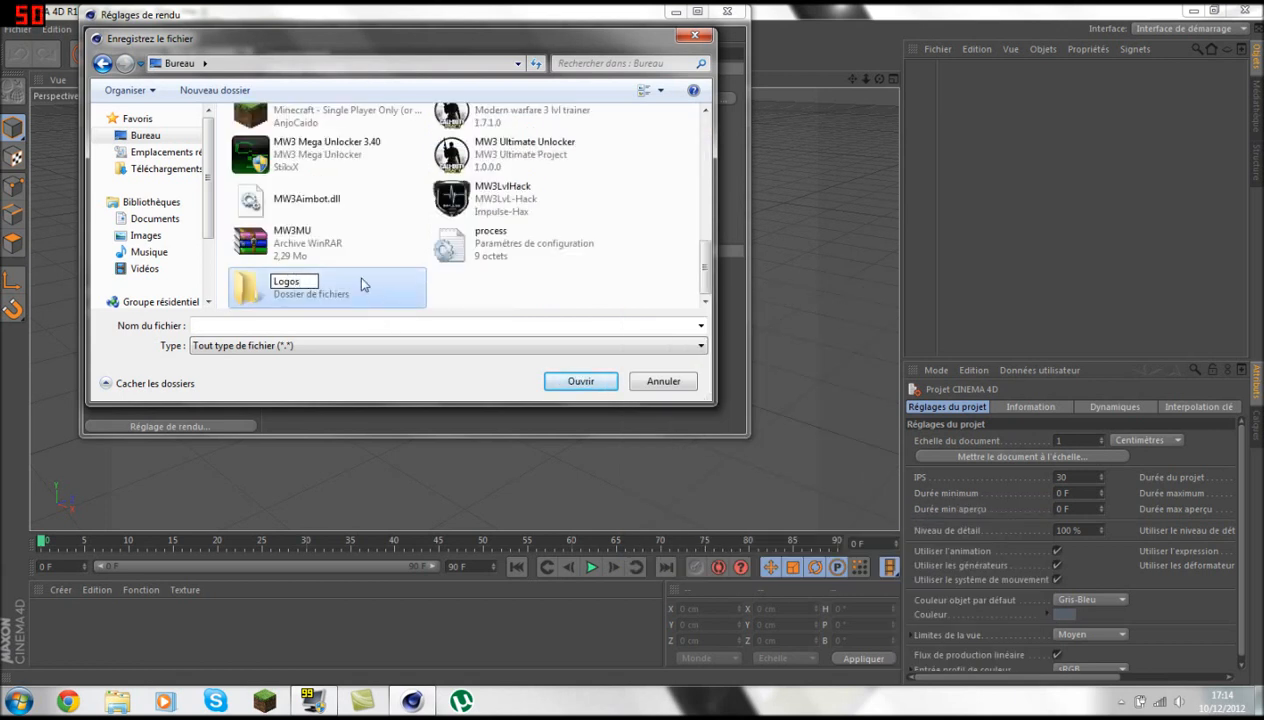
{"action": "double_click", "coordinate": [361, 284]}
- Save the render path in the Logos folder as Koeb plus the person's name in parentheses, with PNG format
{"action": "left_click", "coordinate": [250, 325]}
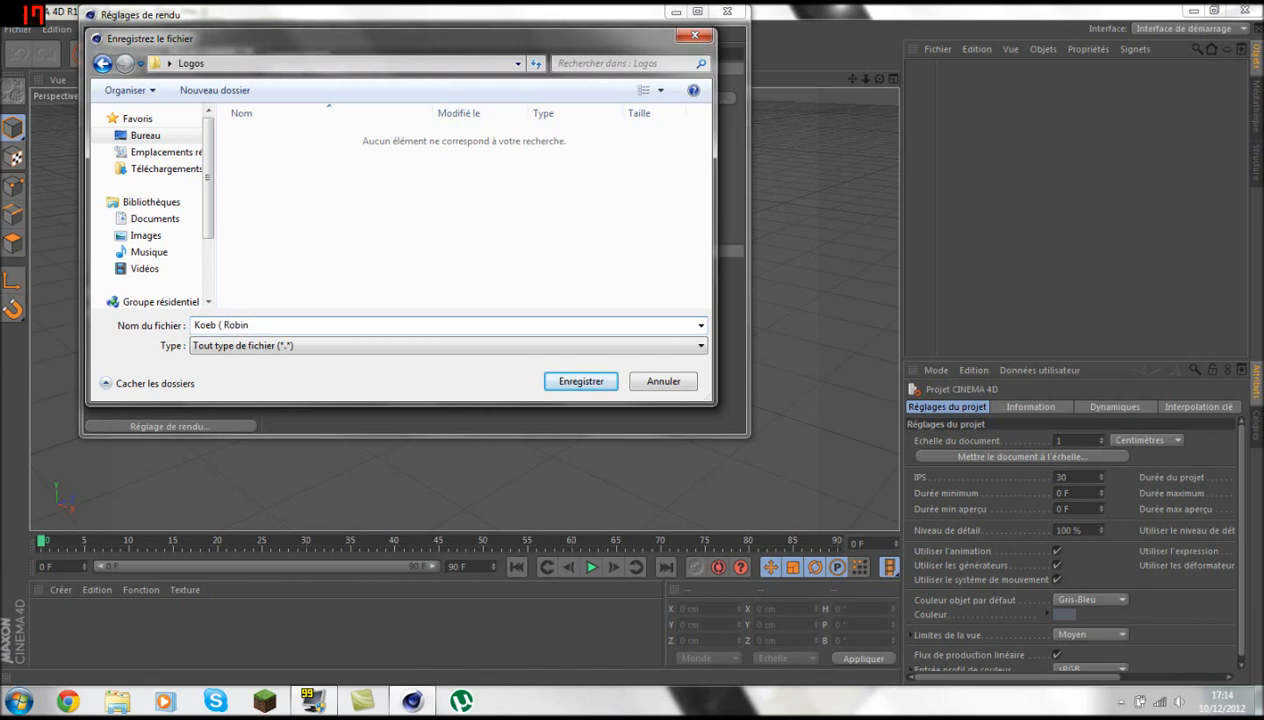
{"action": "left_click", "coordinate": [566, 386]}
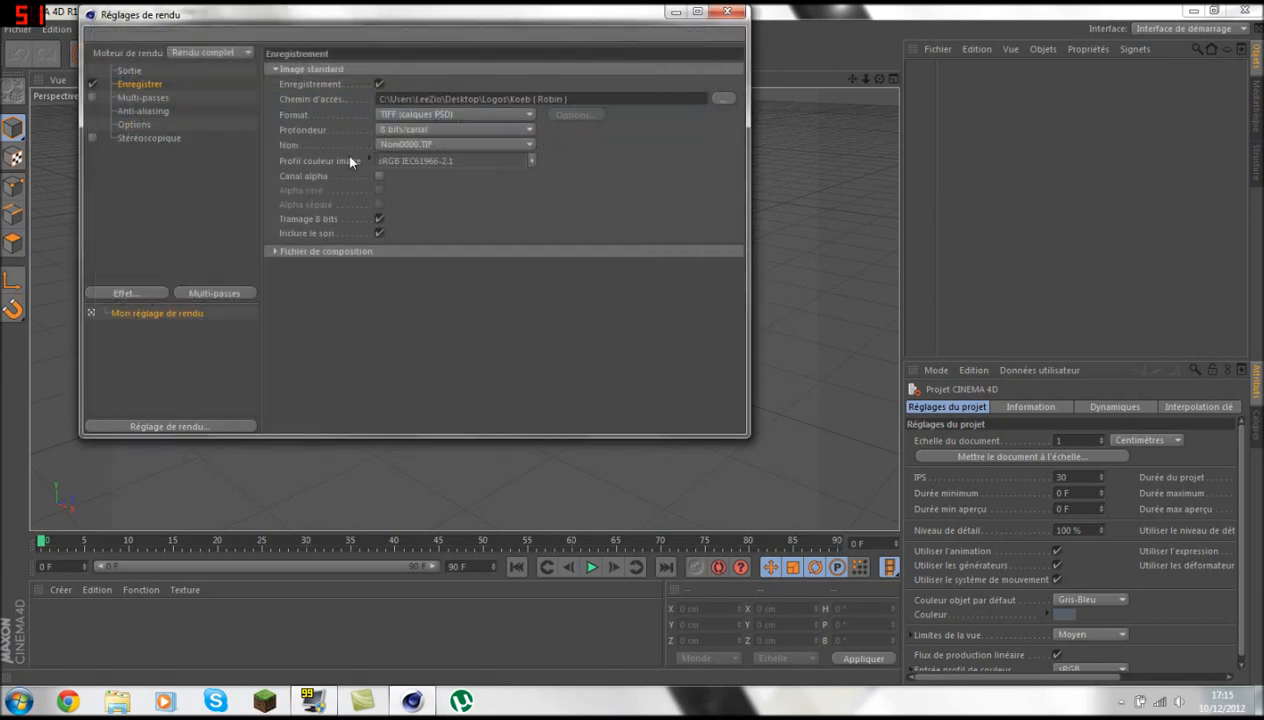
{"action": "left_click", "coordinate": [405, 116]}
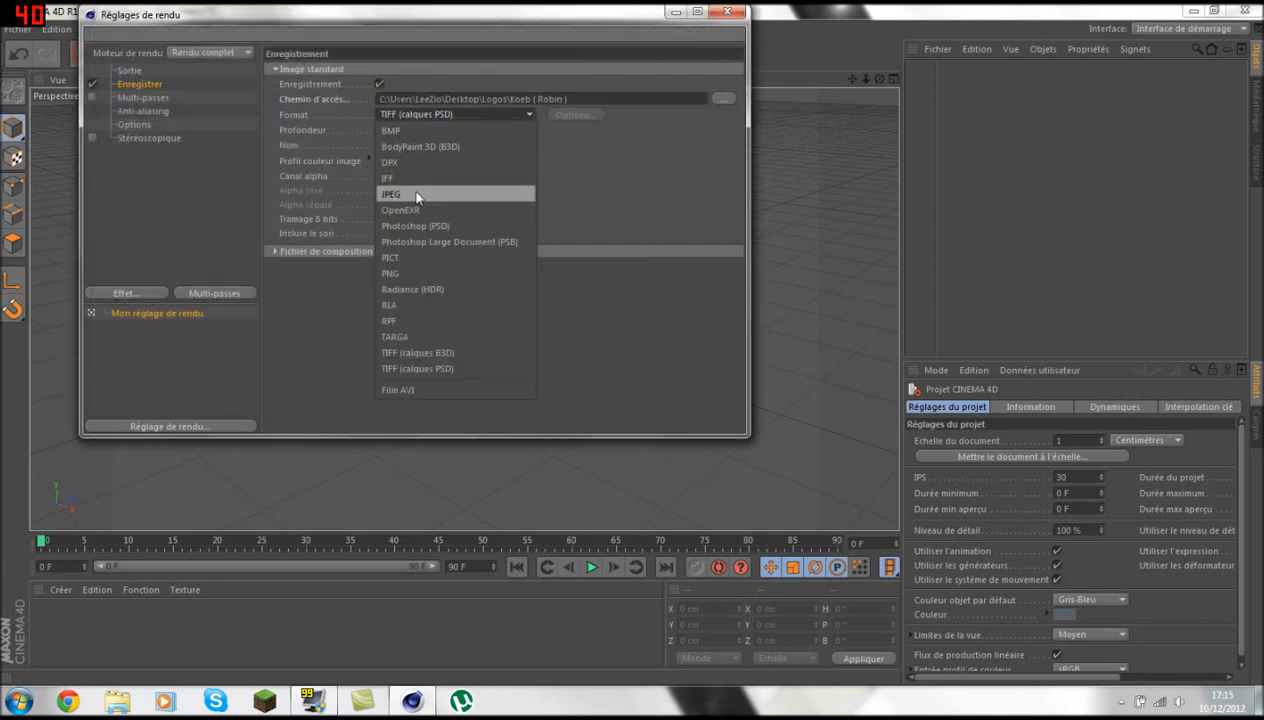
{"action": "left_click", "coordinate": [407, 274]}
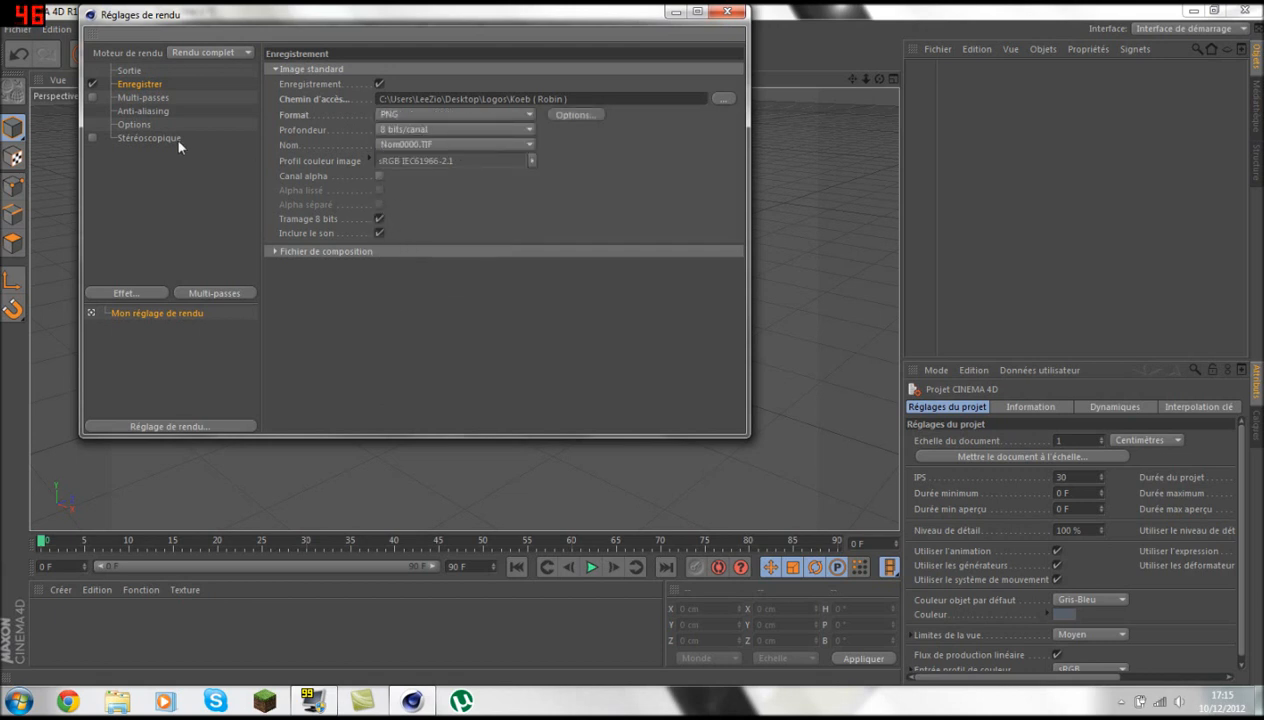
- Set the render's anti-aliasing to Au mieux with a minimum level of 2x2
{"action": "left_click", "coordinate": [133, 112]}
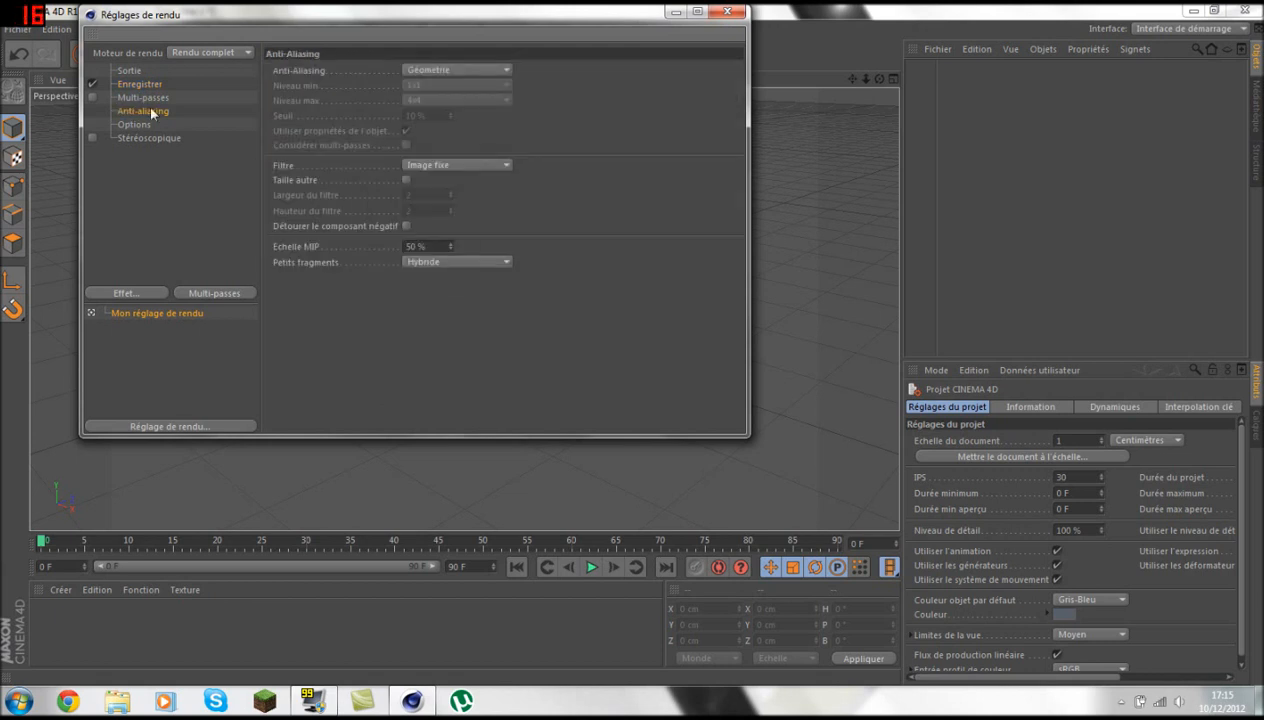
{"action": "left_click", "coordinate": [431, 68]}
{"action": "left_click", "coordinate": [429, 117]}
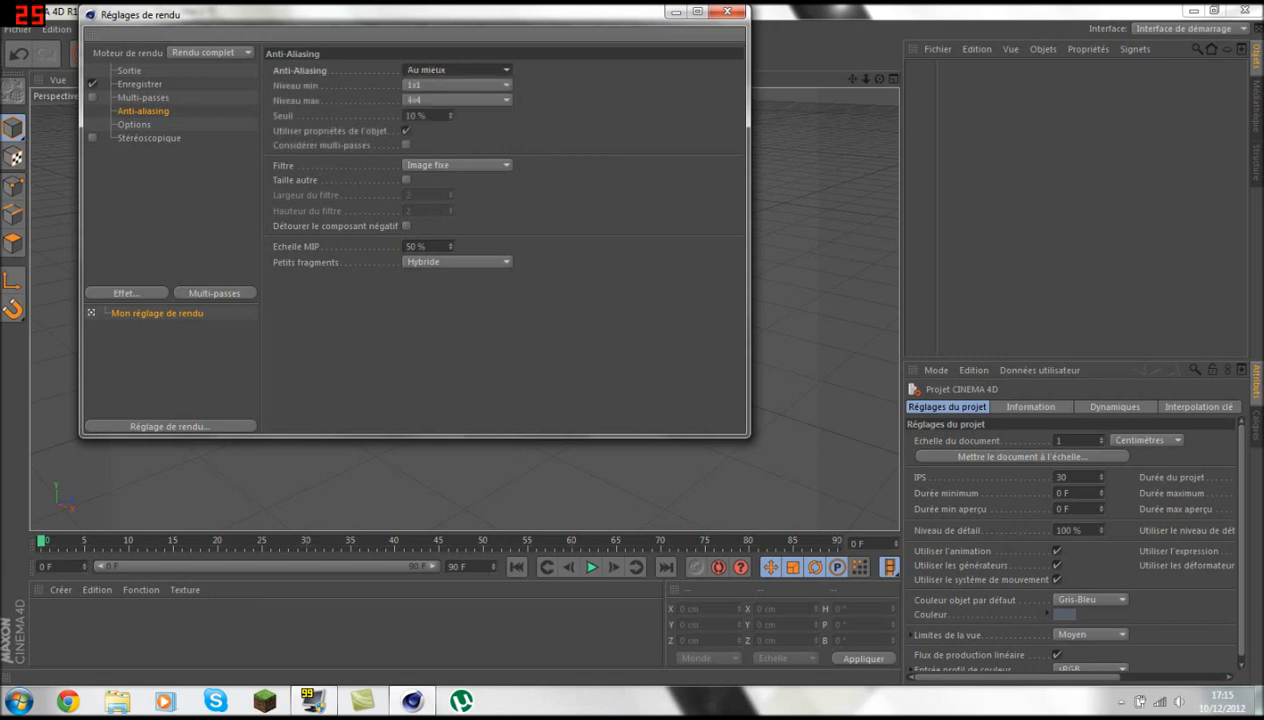
{"action": "left_click", "coordinate": [433, 87]}
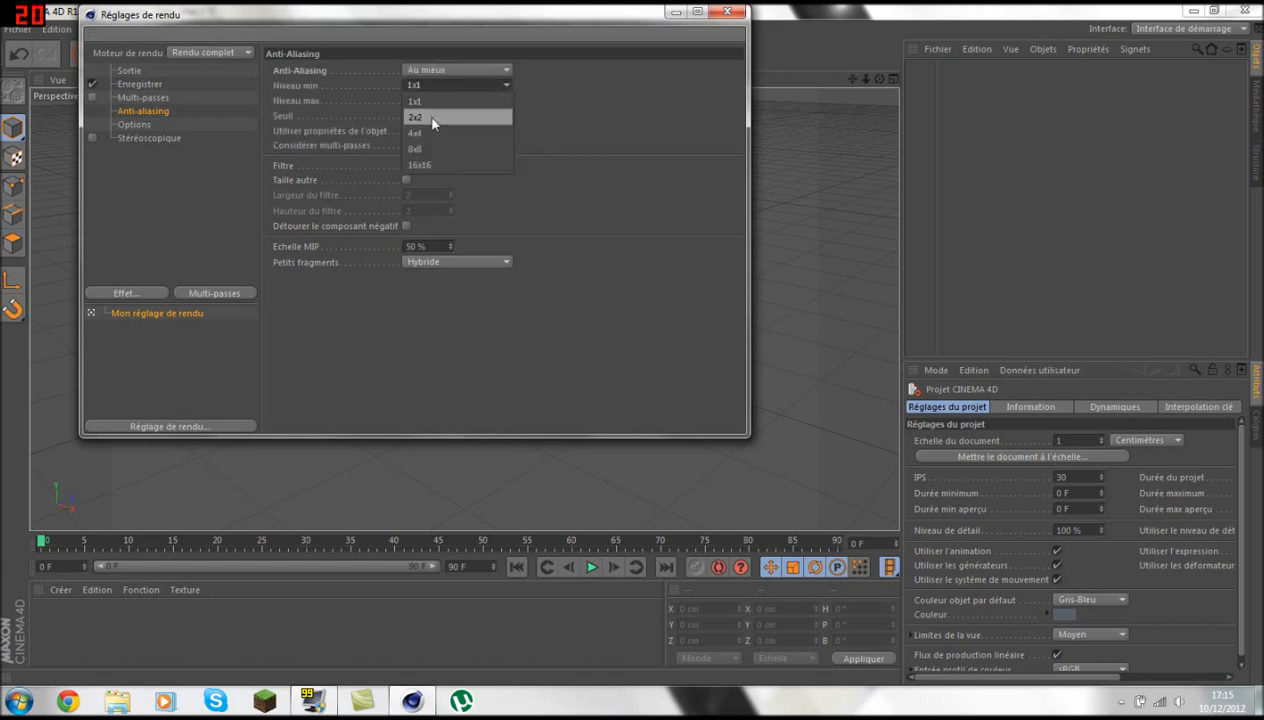
{"action": "left_click", "coordinate": [427, 106]}
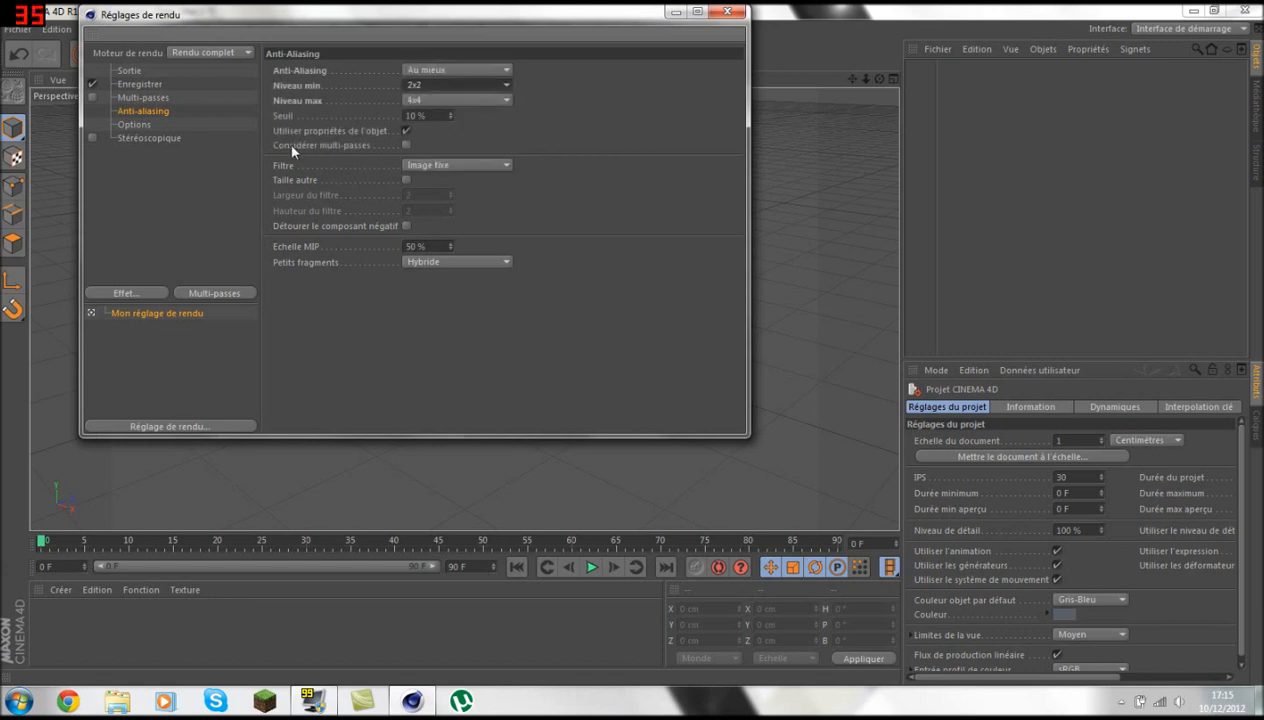
- Add the Illumination globale effect to the render settings and close them
{"action": "left_click", "coordinate": [99, 290]}
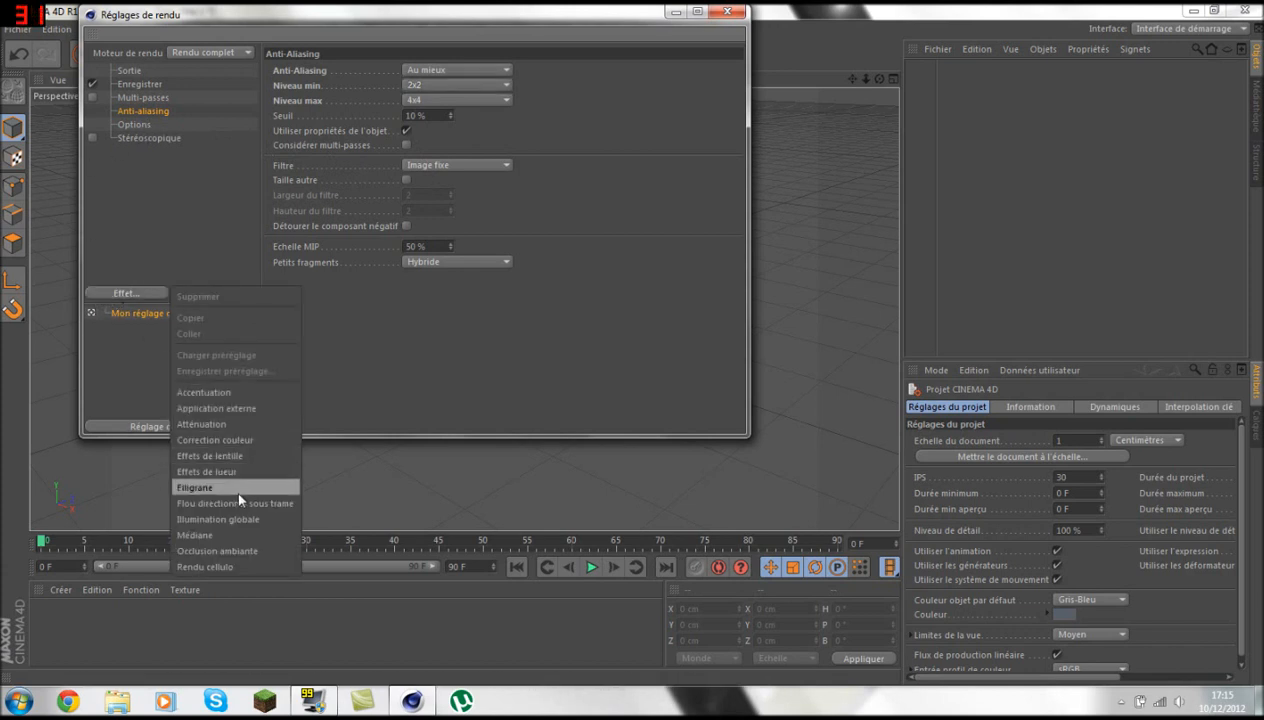
{"action": "left_click", "coordinate": [230, 519]}
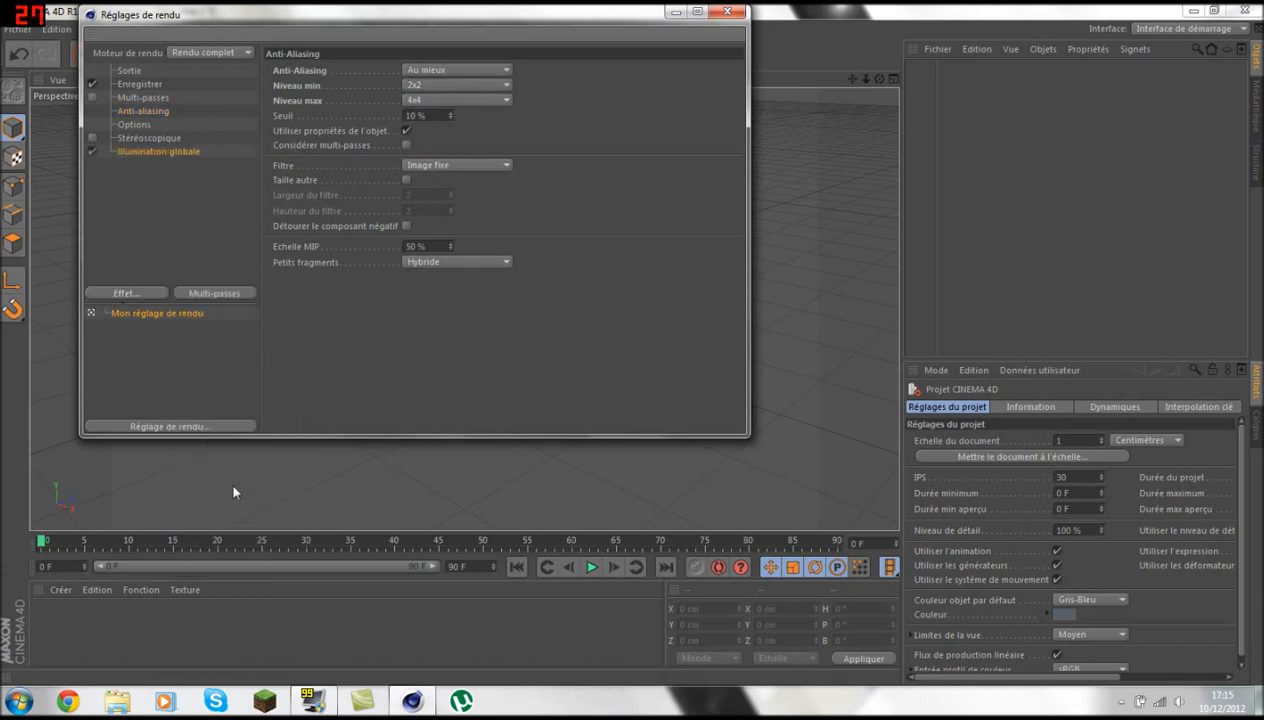
{"action": "left_click", "coordinate": [121, 293]}
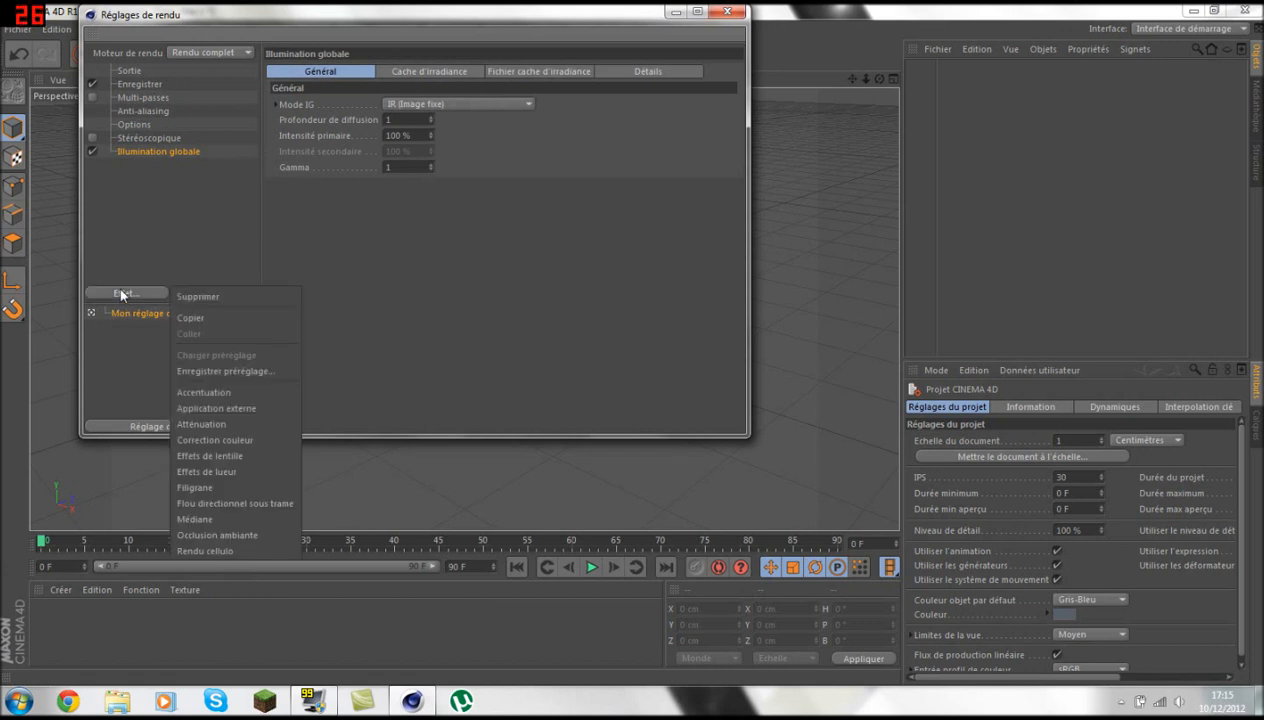
{"action": "left_click", "coordinate": [548, 290]}
{"action": "left_click", "coordinate": [727, 11]}
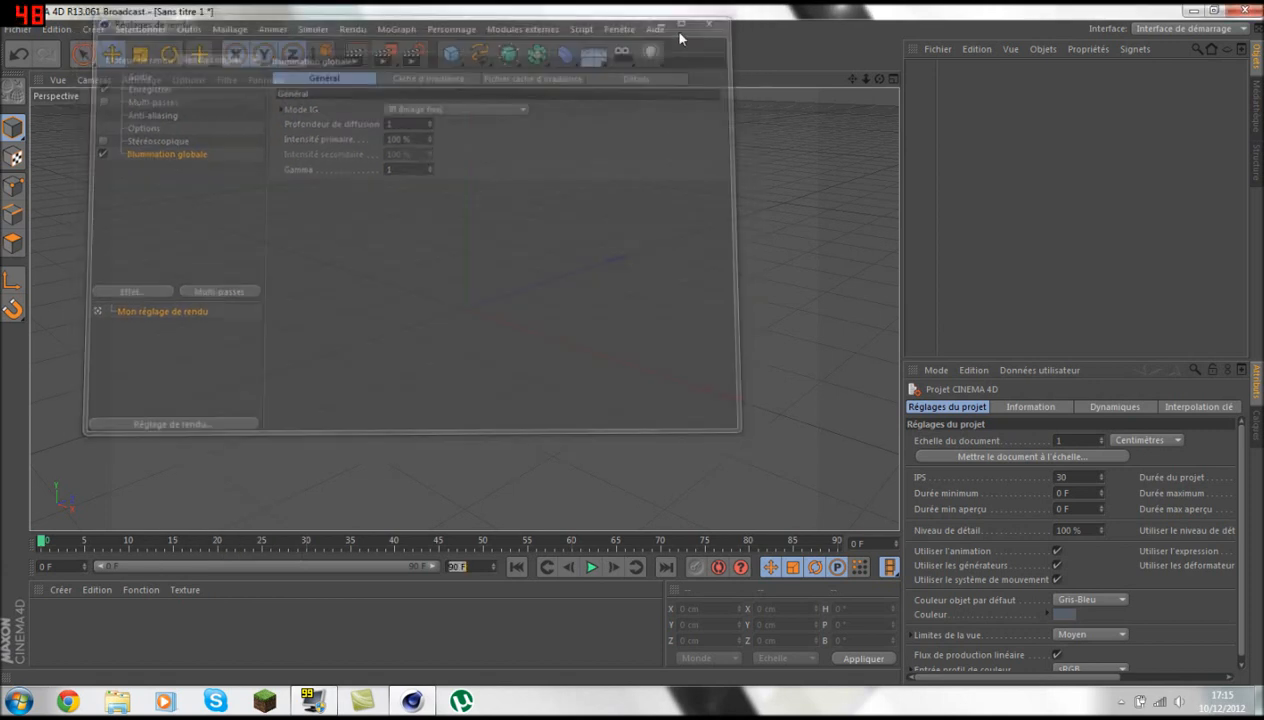
- Add a Mo Texte object to the scene and display its coordinates
{"action": "left_click", "coordinate": [396, 29]}
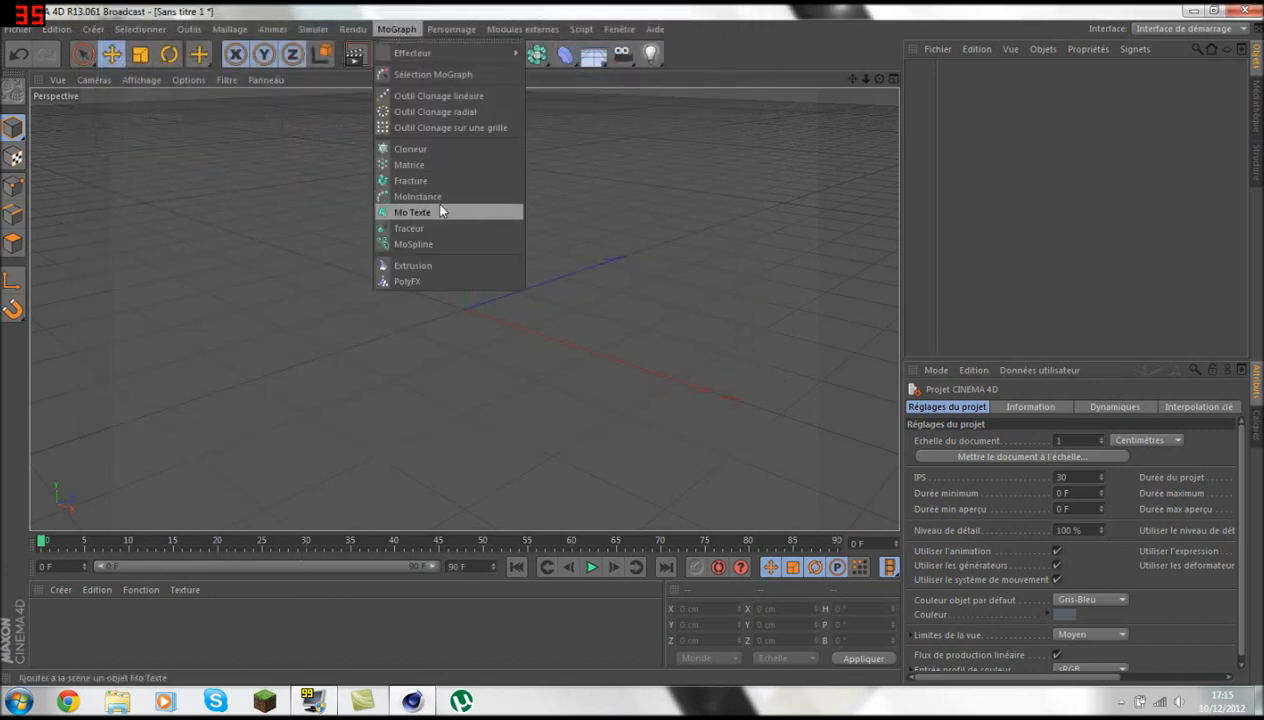
{"action": "left_click", "coordinate": [478, 212]}
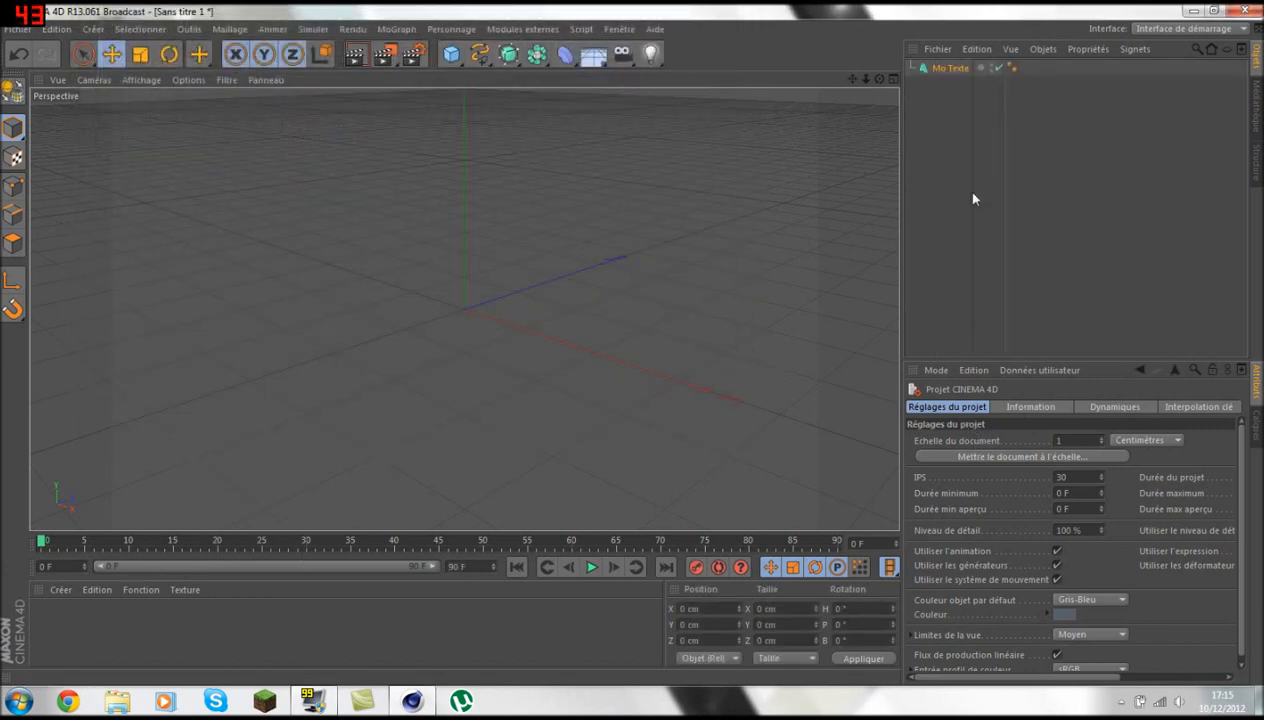
{"action": "left_click", "coordinate": [947, 68]}
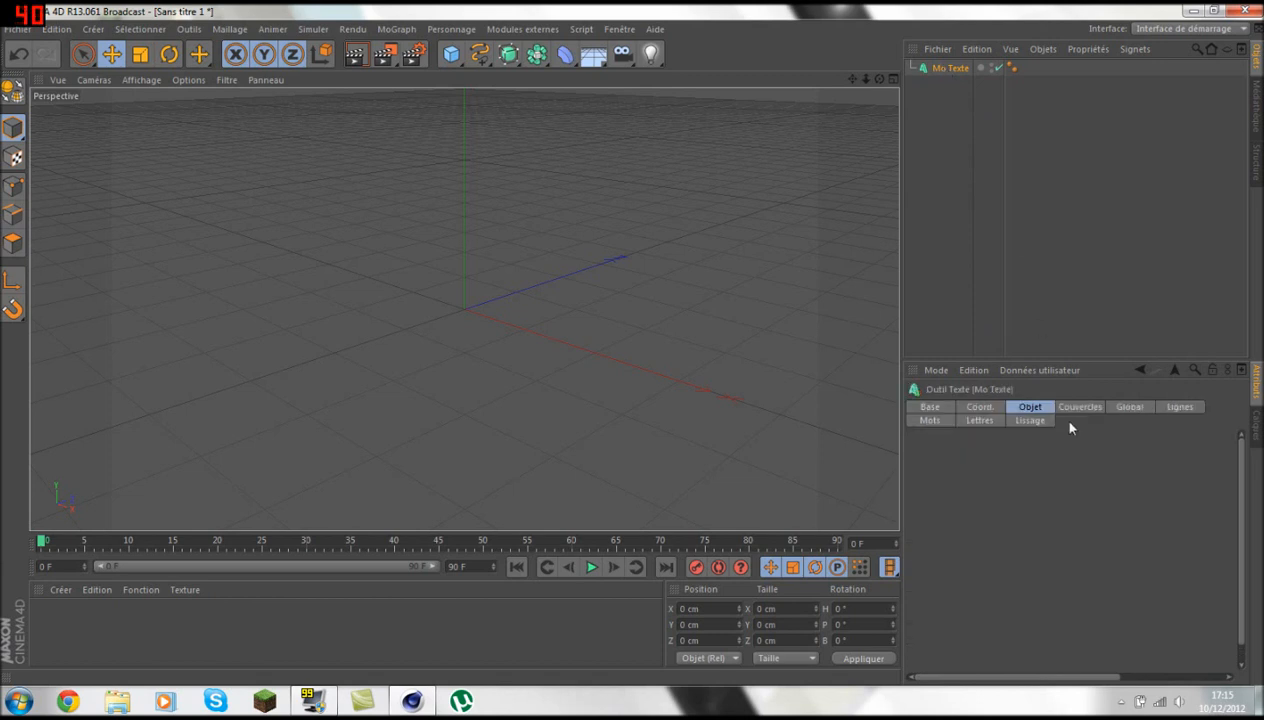
{"action": "left_click", "coordinate": [980, 407]}
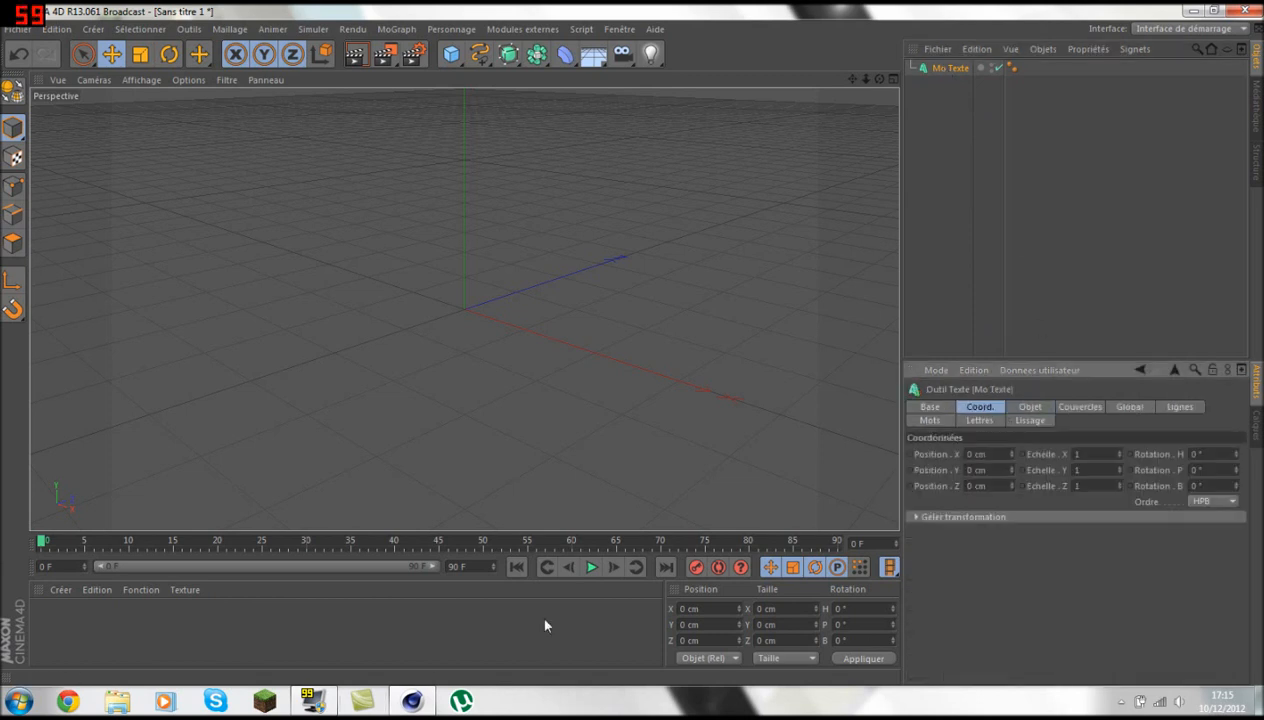
- Set the Mo Texte object's depth to 80 and its text to "koeb"
{"action": "left_click", "coordinate": [1034, 407]}
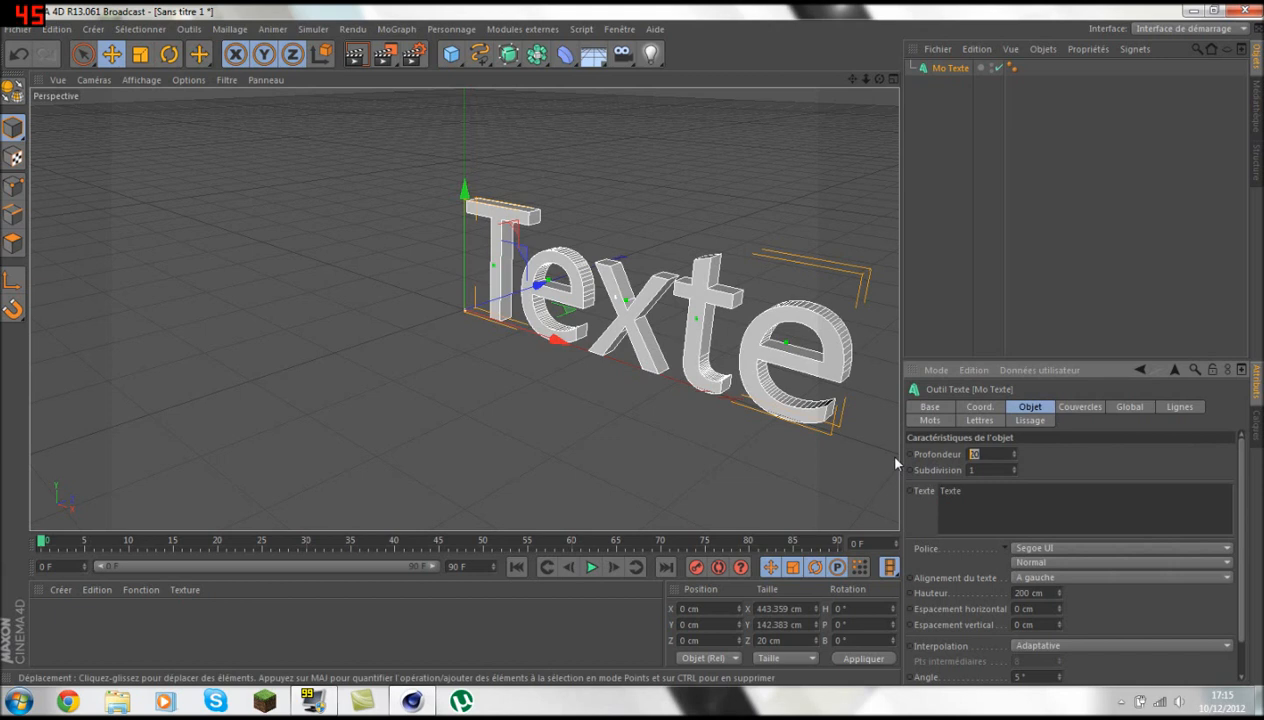
{"action": "type", "text": "80"}
{"action": "key", "text": "Tab"}
{"action": "key", "text": "Tab"}
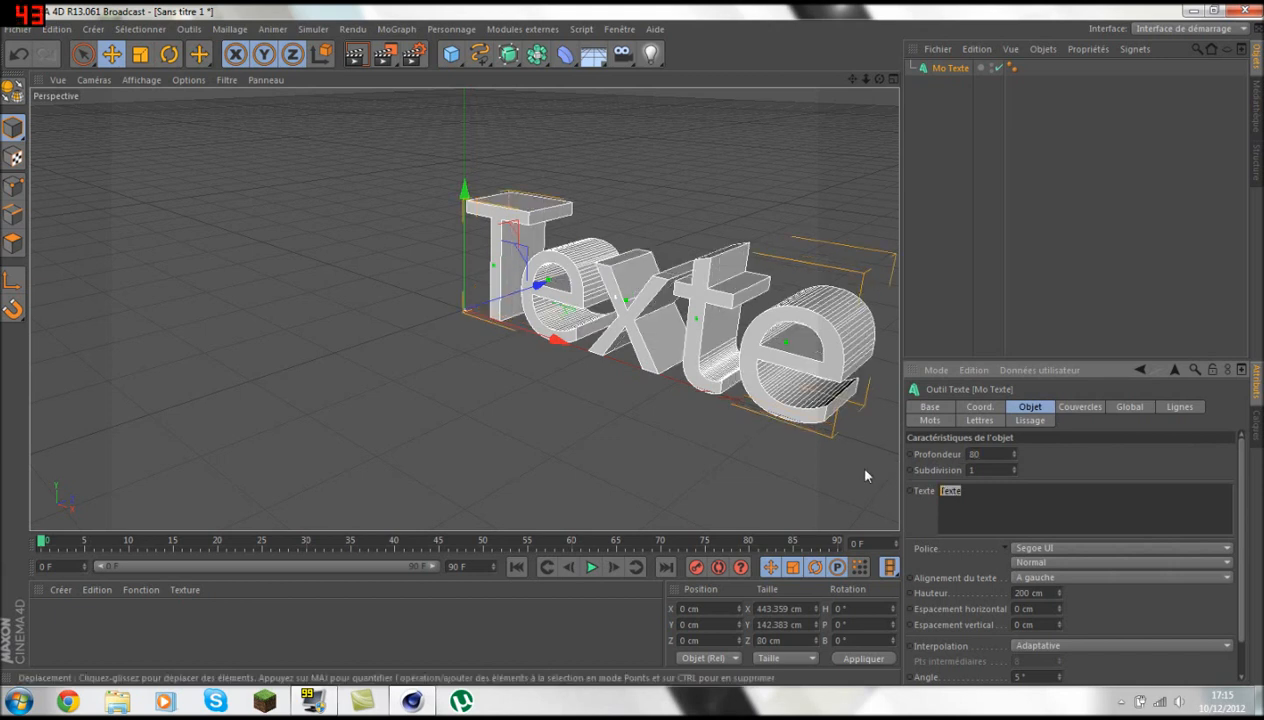
{"action": "type", "text": "K"}
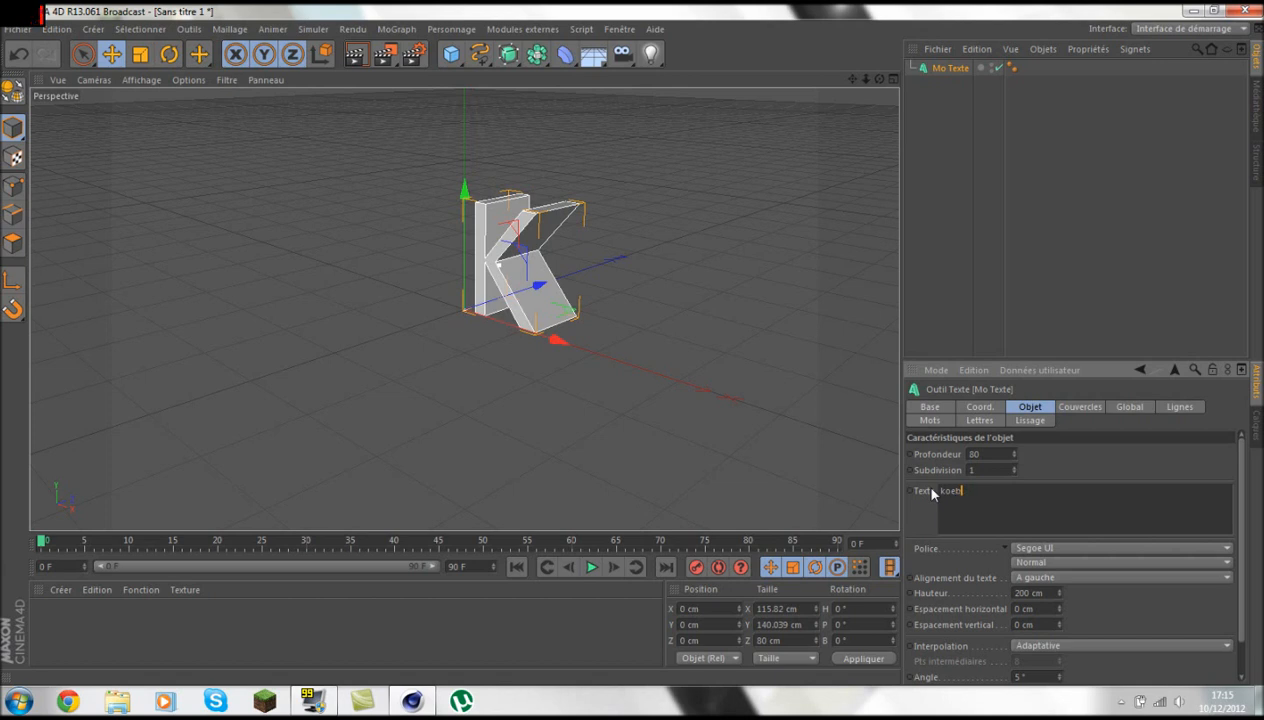
{"action": "type", "text": "oeb"}
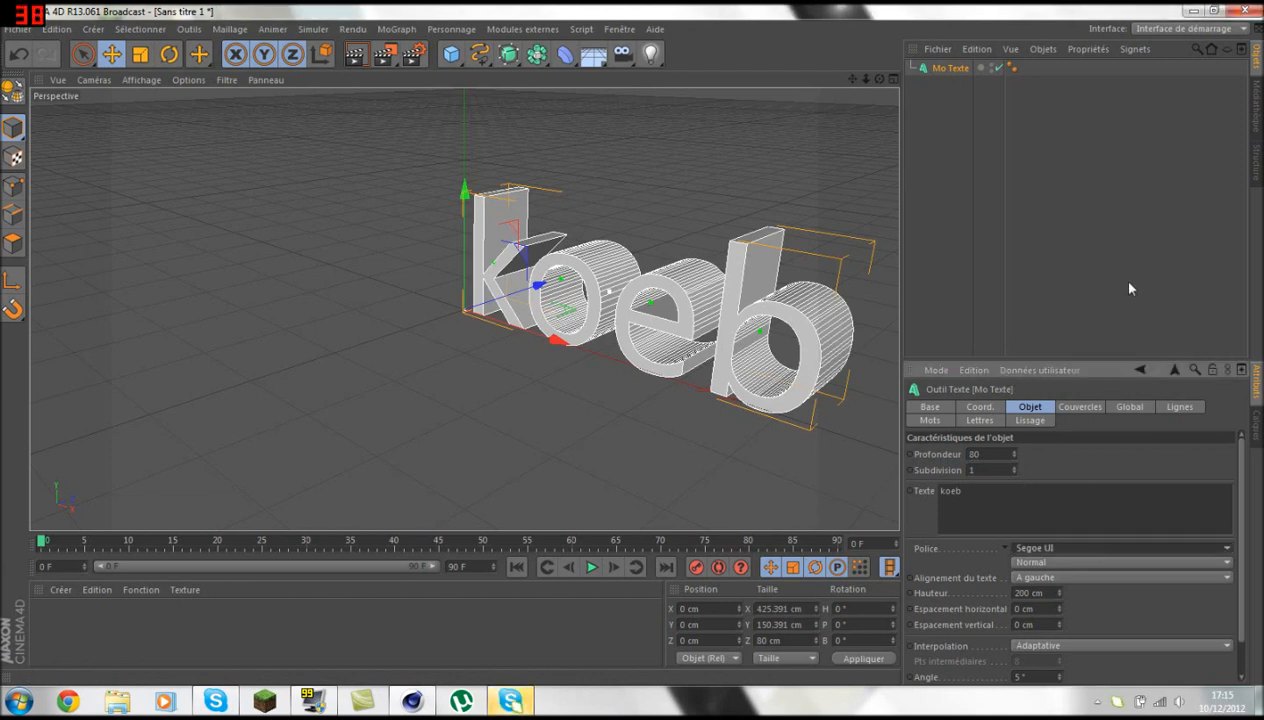
- Switch to Skype, search the contacts for "an", and clear the search
{"action": "left_click", "coordinate": [510, 700]}
{"action": "left_click", "coordinate": [334, 279]}
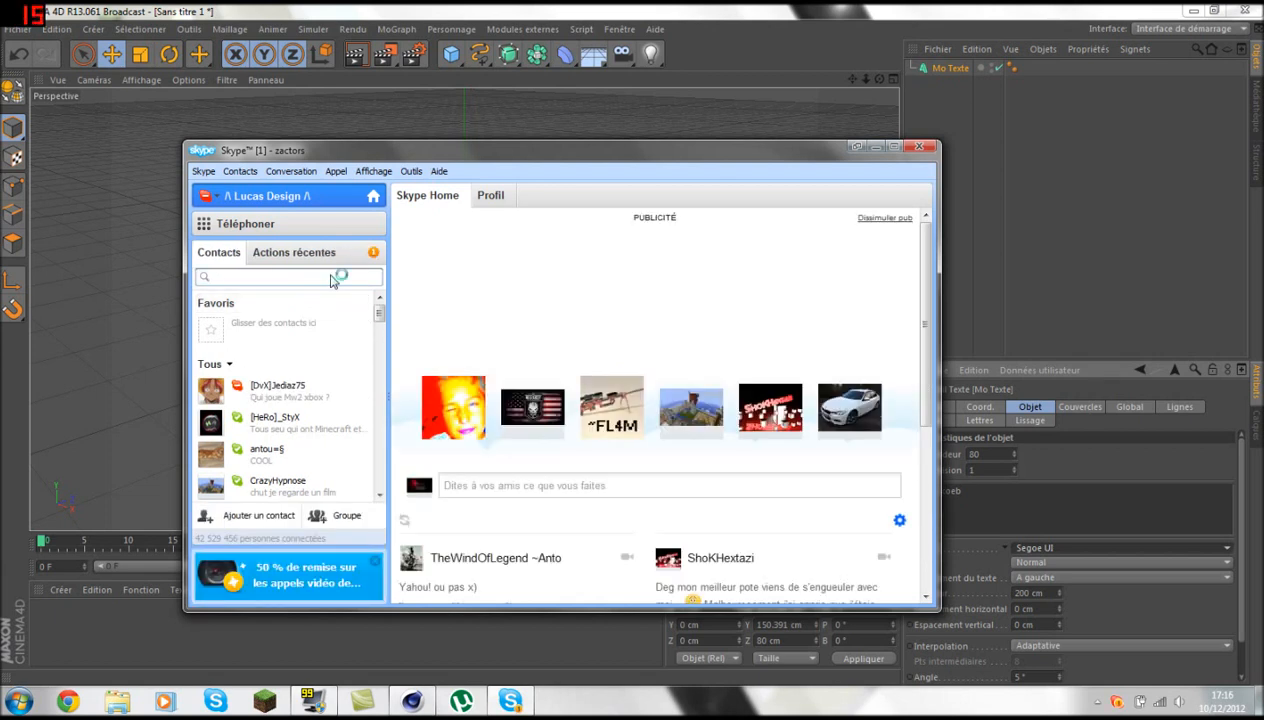
{"action": "type", "text": "a"}
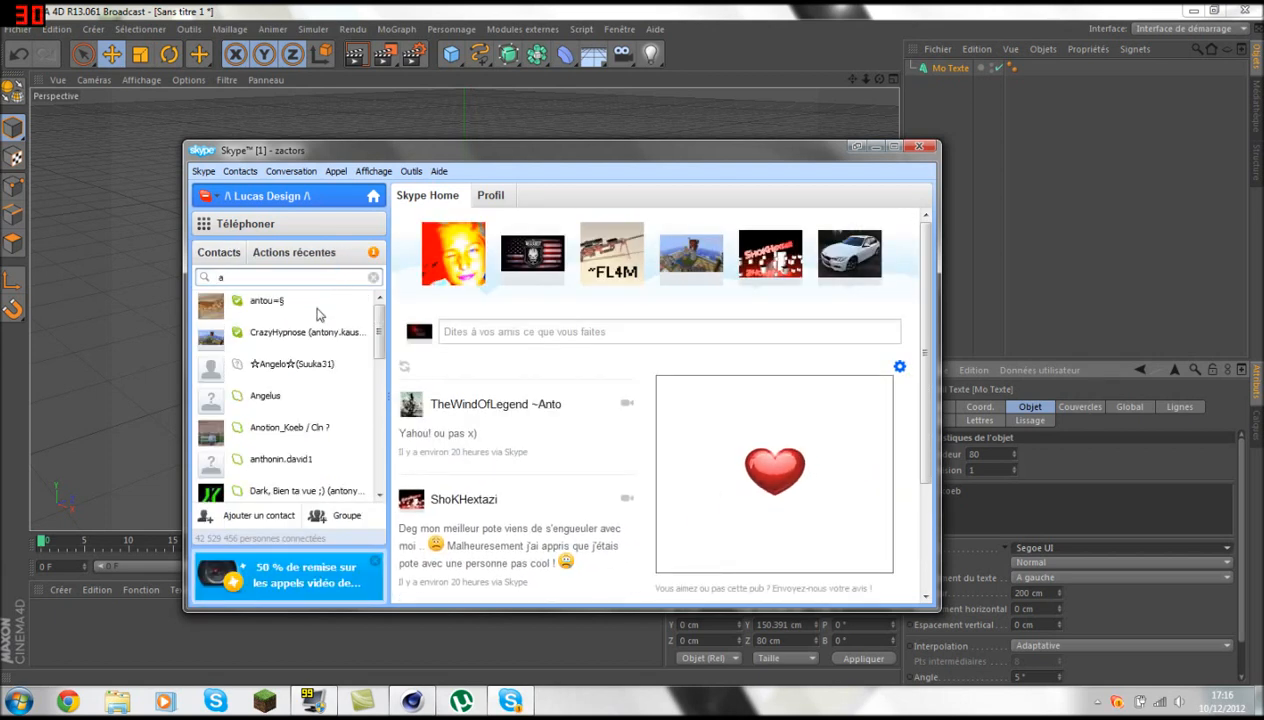
{"action": "type", "text": "n"}
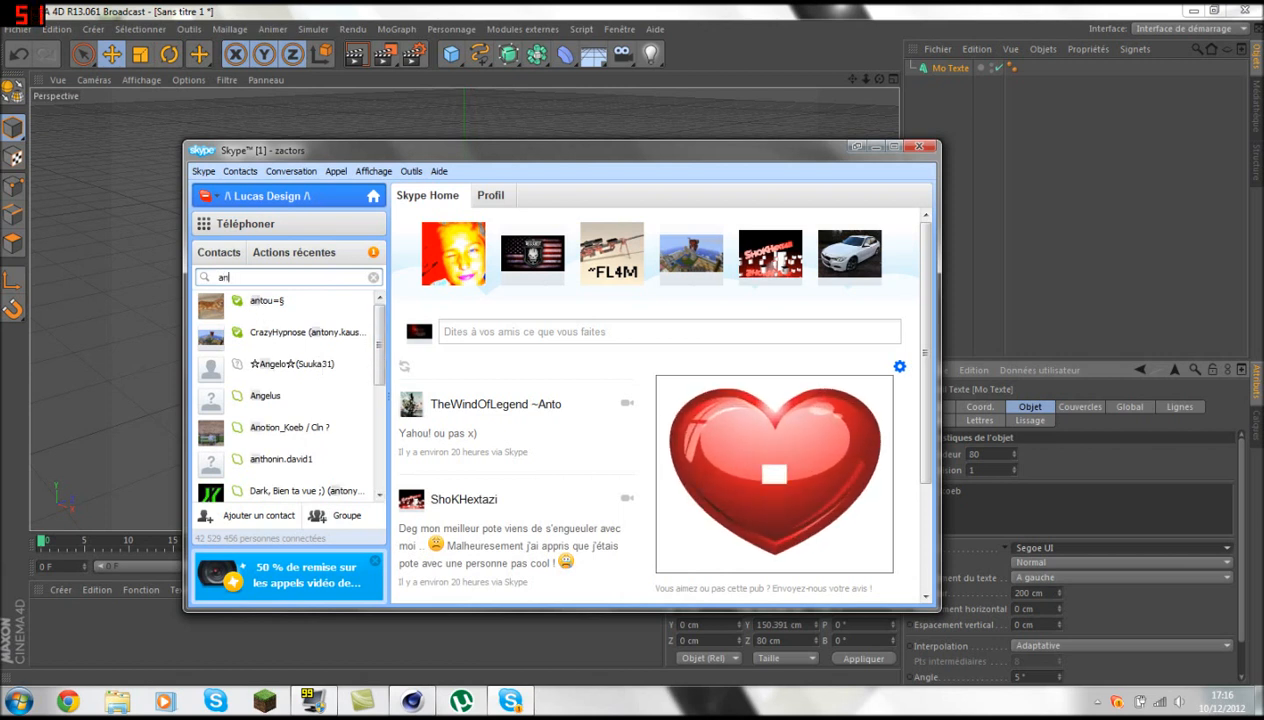
{"action": "mouse_move", "coordinate": [380, 344]}
{"action": "left_mouse_down"}
{"action": "mouse_move", "coordinate": [381, 387]}
{"action": "mouse_move", "coordinate": [362, 357]}
{"action": "left_mouse_up"}
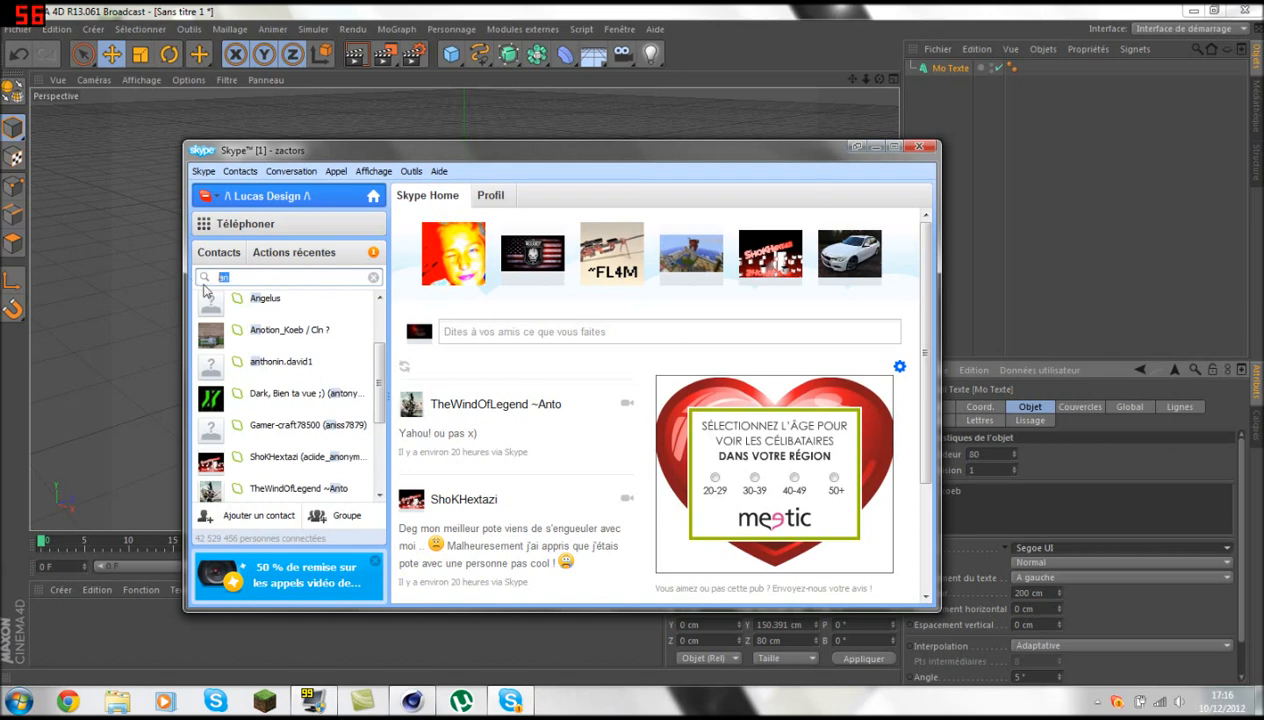
{"action": "key", "text": "BackSpace"}
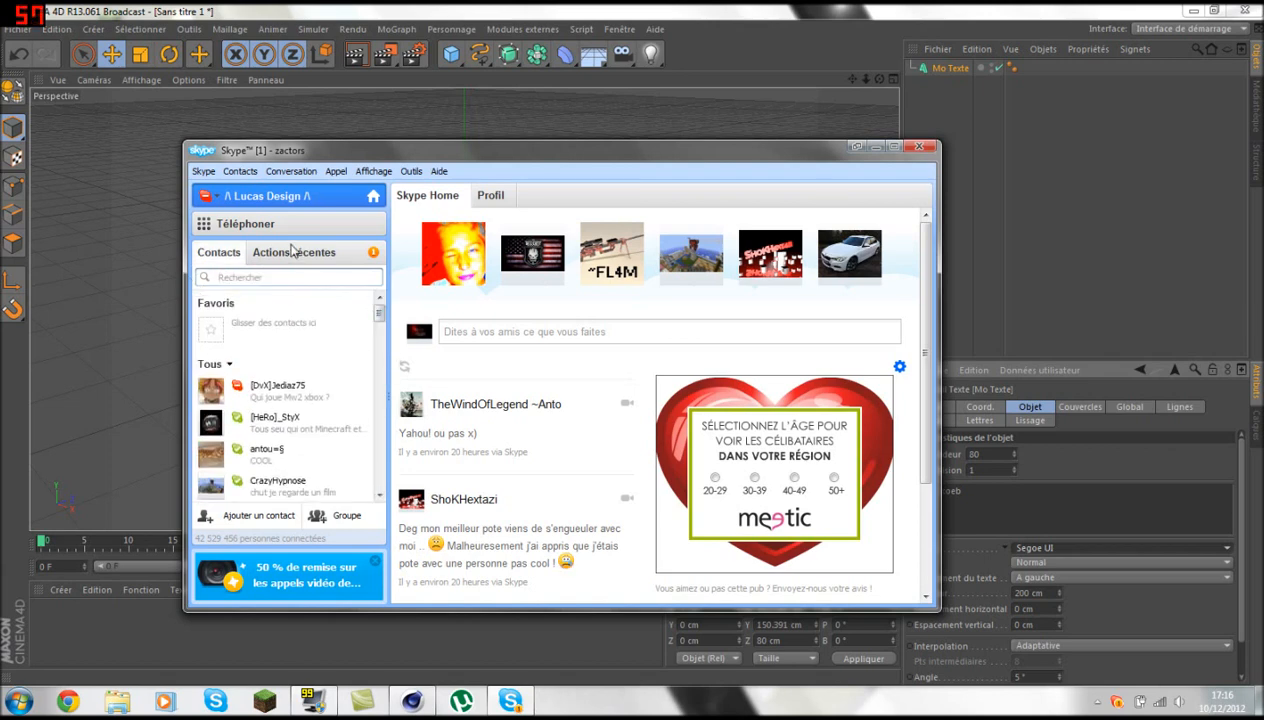
- Open today's unread conversation from the recent activity and reply "Ok"
{"action": "left_click", "coordinate": [285, 251]}
{"action": "left_click", "coordinate": [288, 316]}
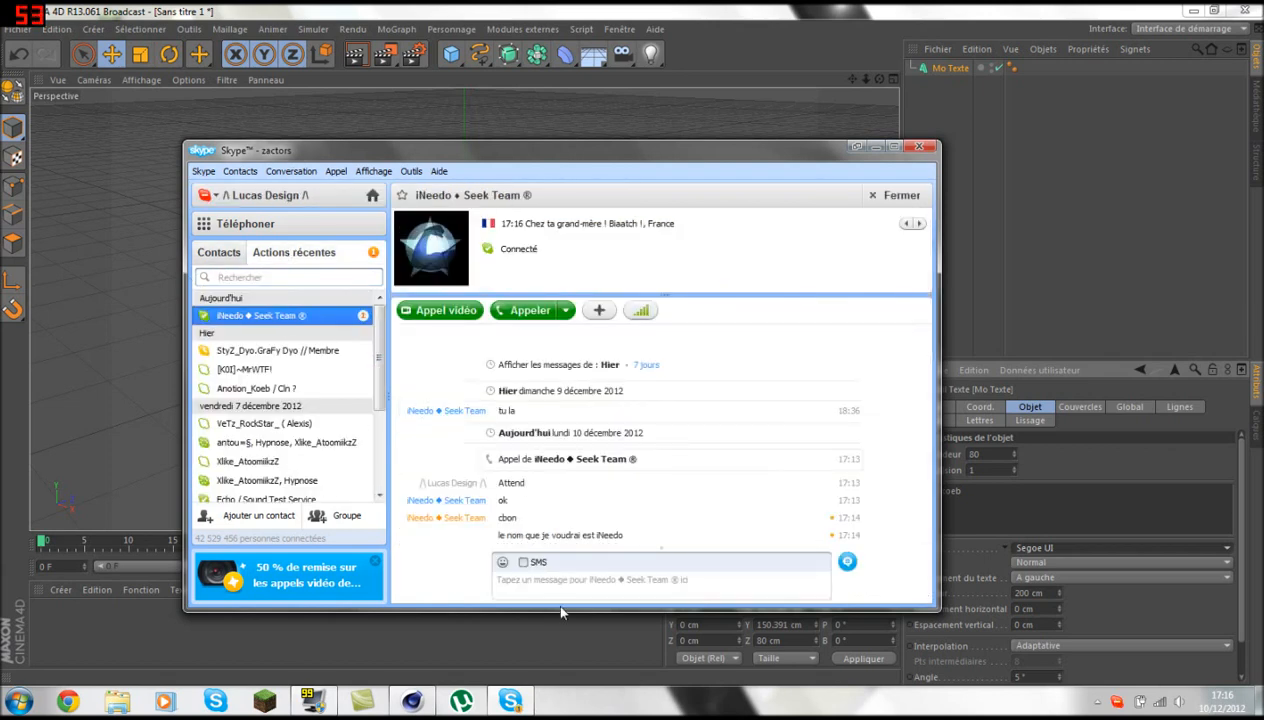
{"action": "type", "text": "Ok"}
{"action": "key", "text": "Return"}
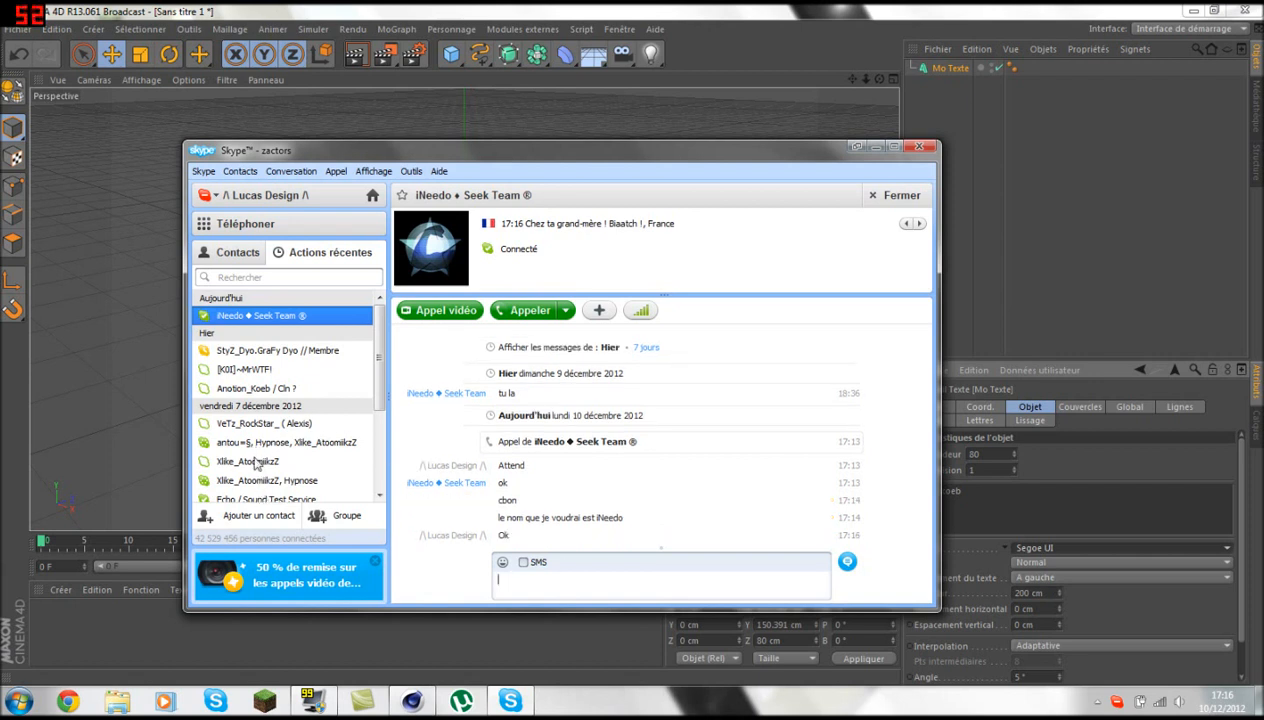
- Read yesterday's conversation with the logo details for "koeb" and return to CINEMA 4D
{"action": "left_click", "coordinate": [258, 389]}
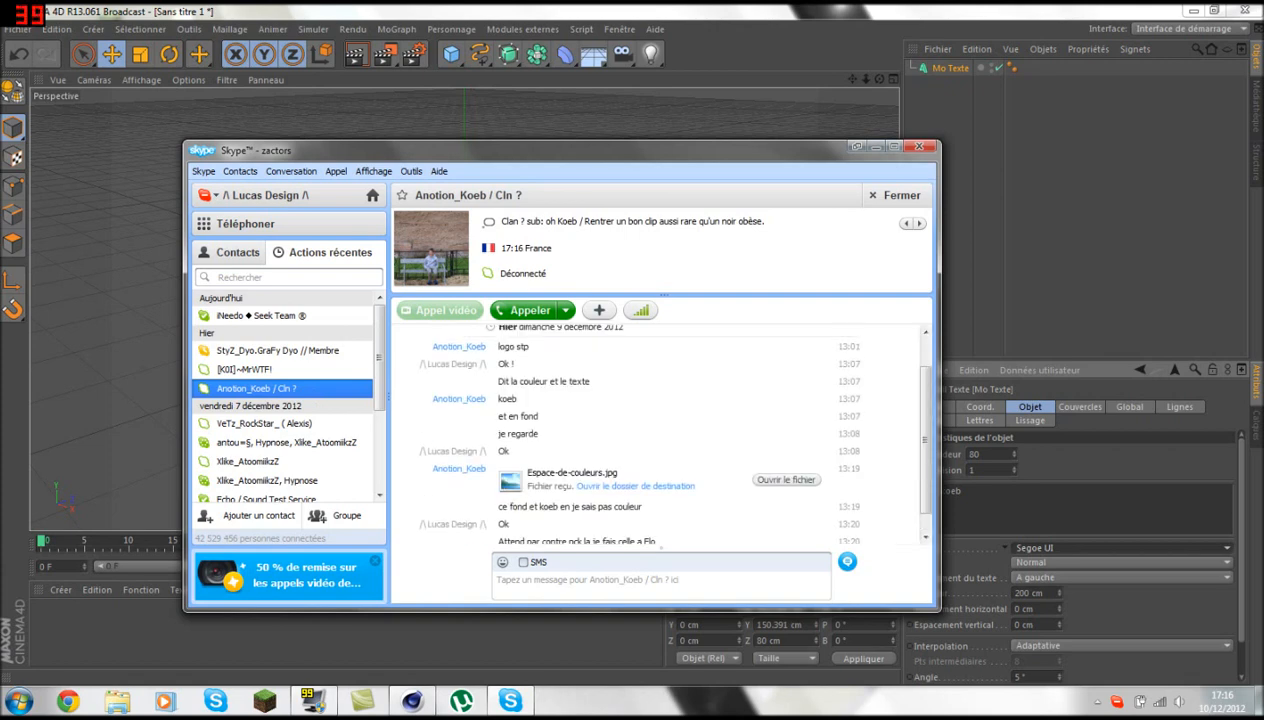
{"action": "left_click", "coordinate": [874, 148]}
- Change the font of the Mo Texte object to AmazDooMLeft
{"action": "left_click", "coordinate": [1072, 549]}
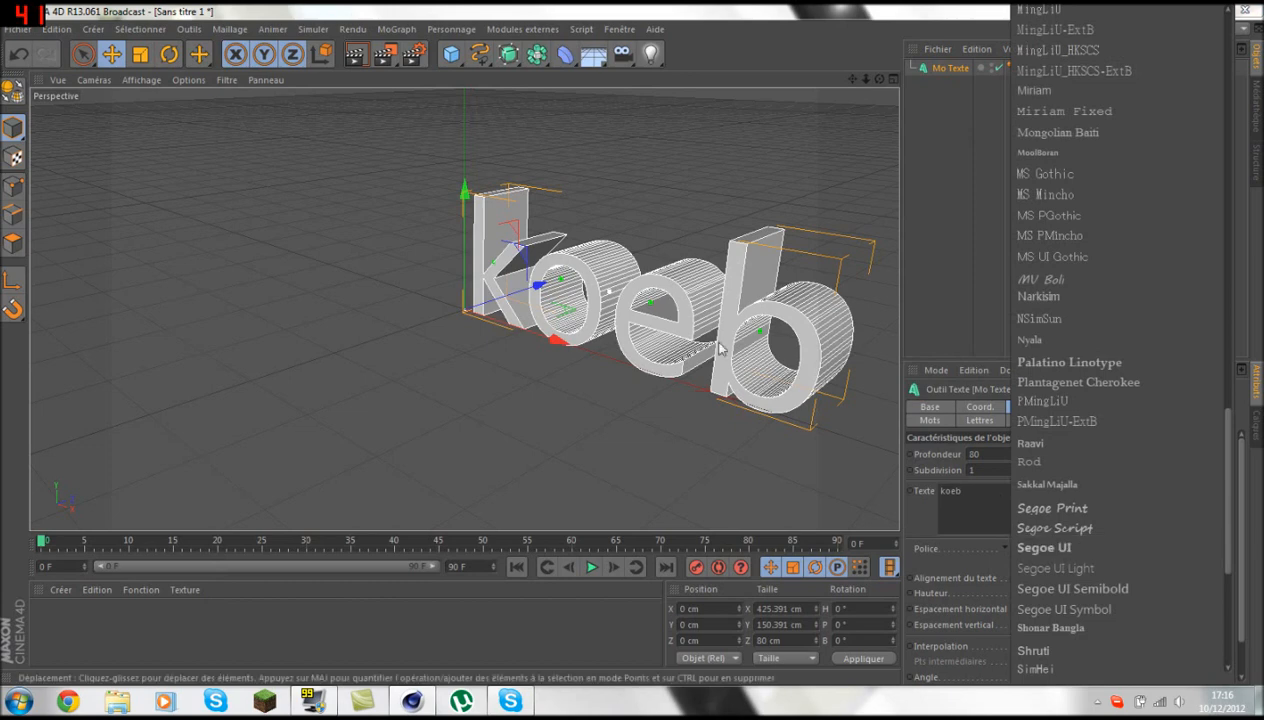
{"action": "scroll", "coordinate": [1100, 150], "scroll_direction": "up", "scroll_amount": 10}
{"action": "scroll", "coordinate": [1100, 117], "scroll_direction": "up", "scroll_amount": 8}
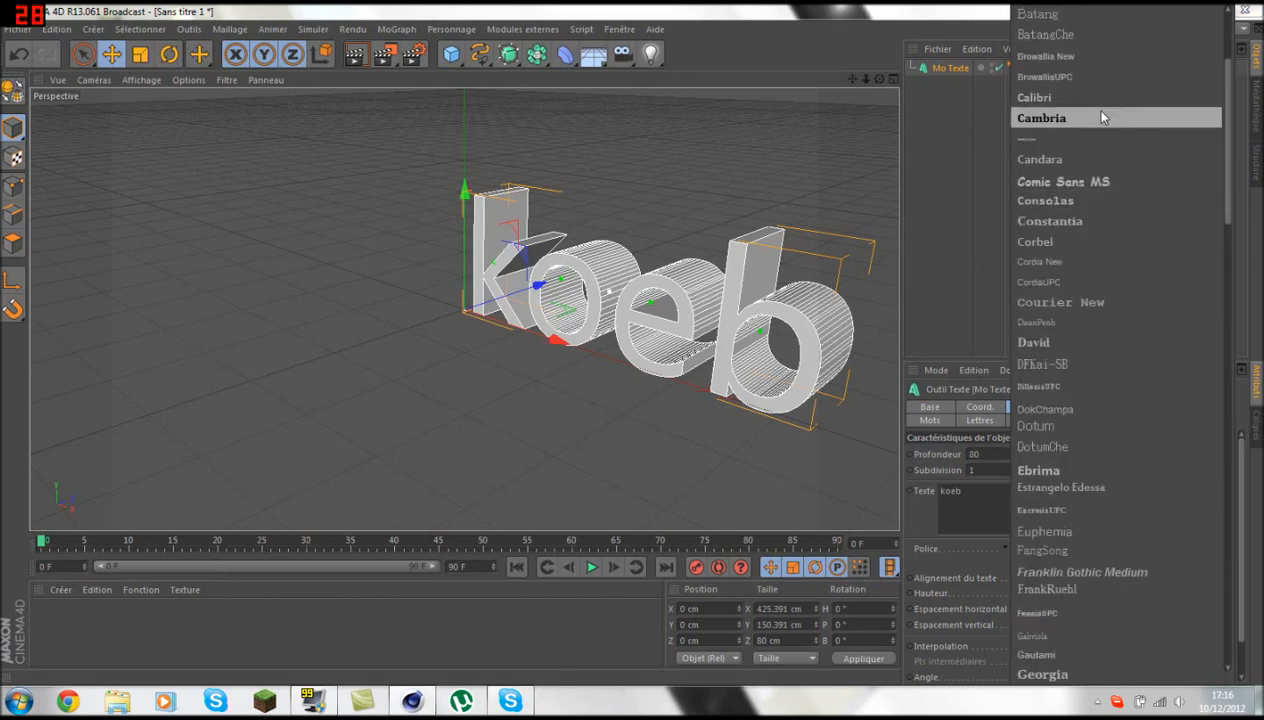
{"action": "left_click", "coordinate": [1076, 40]}
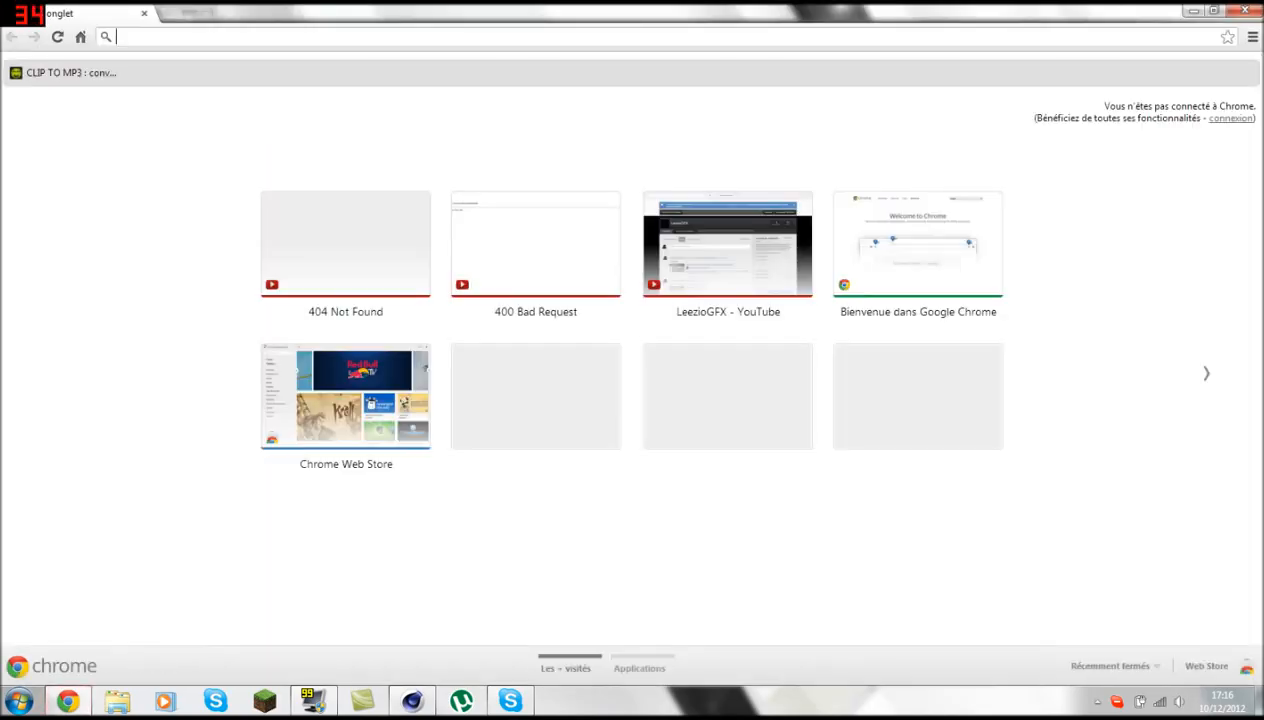
- In Chrome, search Google for "dafont", open the dafont.com site, and search it for the font "amazdoom"
{"action": "type", "text": "dafont"}
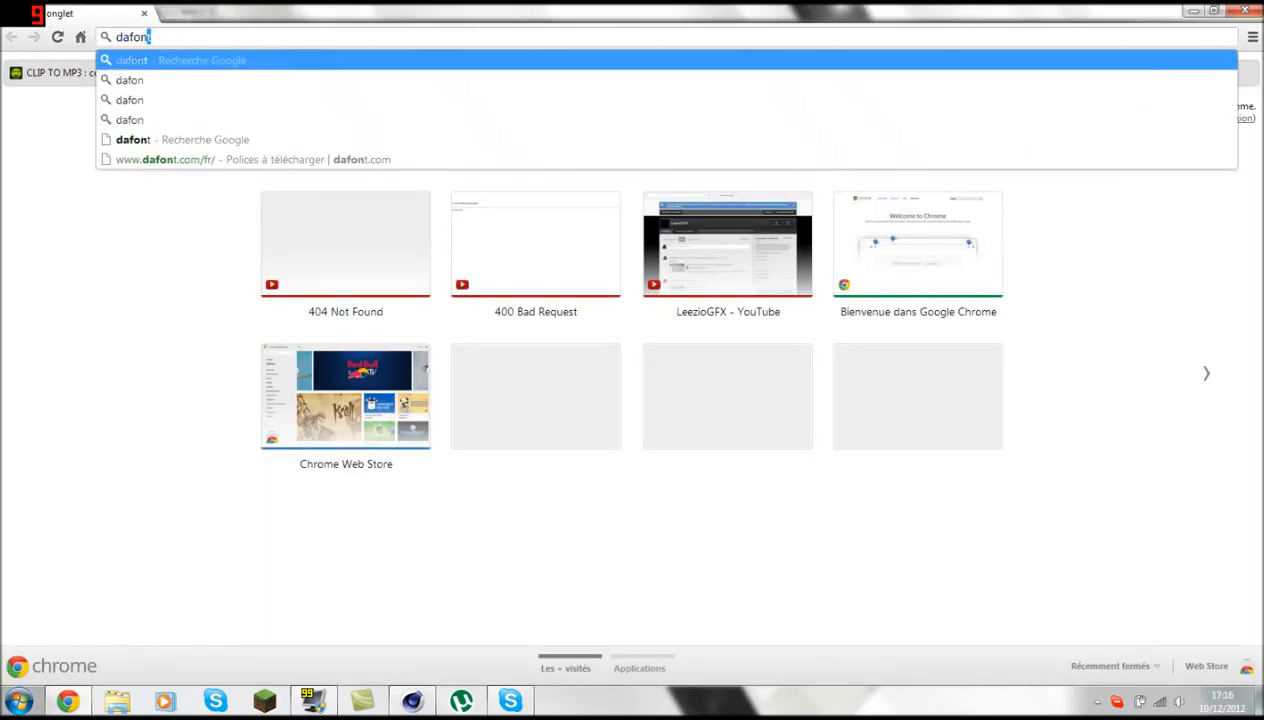
{"action": "key", "text": "Return"}
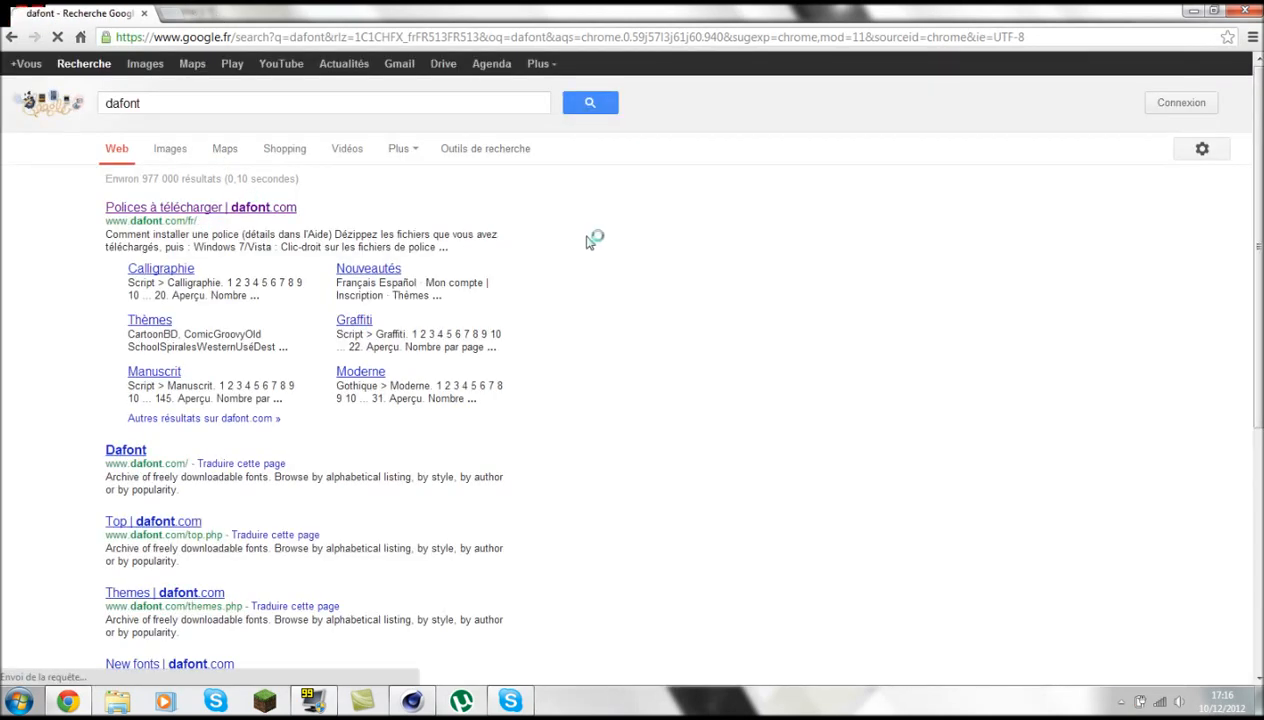
{"action": "left_click", "coordinate": [1089, 176]}
{"action": "type", "text": "amazdoom"}
{"action": "key", "text": "Return"}
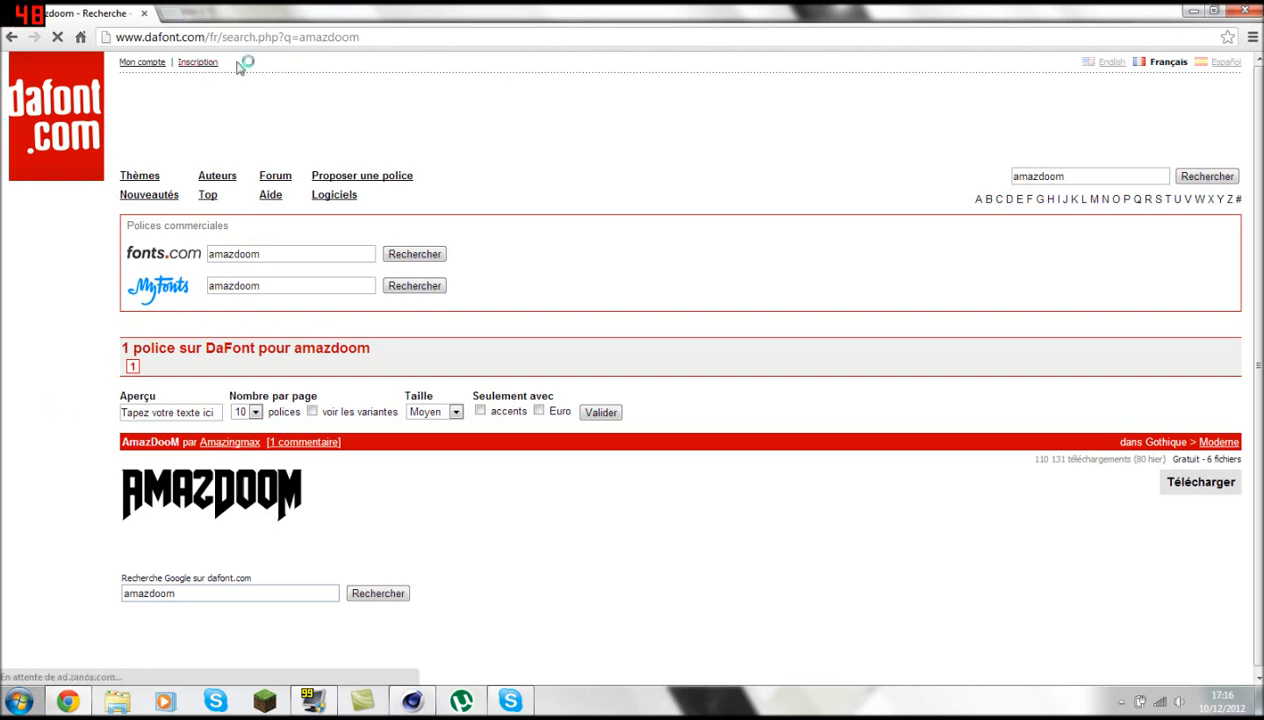
{"action": "left_click_drag", "start_coordinate": [364, 38], "coordinate": [112, 40]}
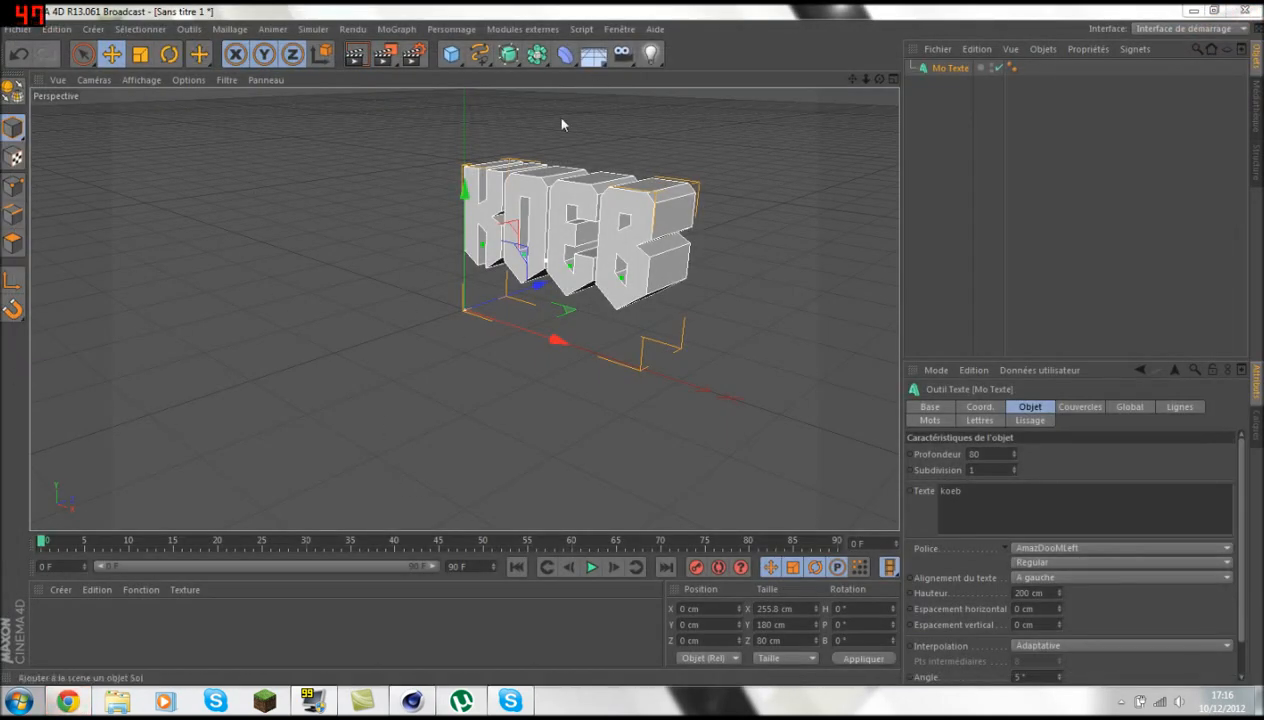
- Switch to Chrome, go to YouTube, and open the LeezioGFX channel page
{"action": "left_click", "coordinate": [1193, 10]}
{"action": "left_click", "coordinate": [70, 699]}
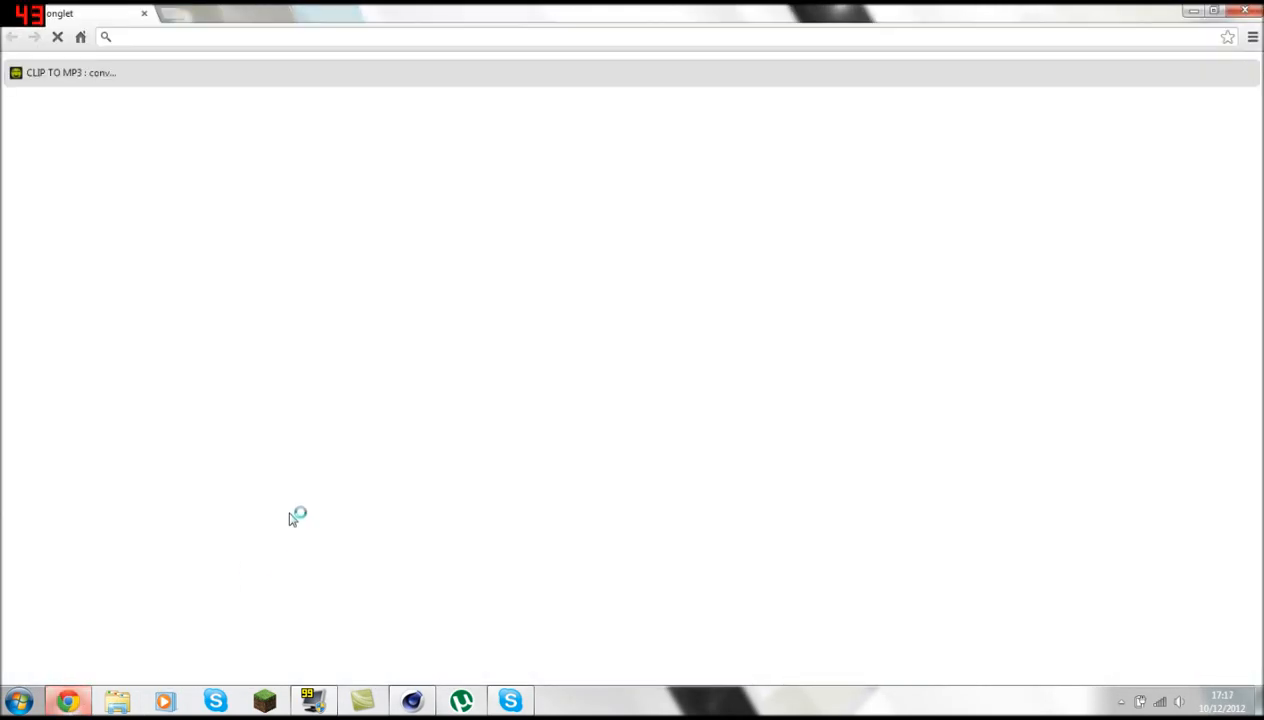
{"action": "type", "text": "youtube"}
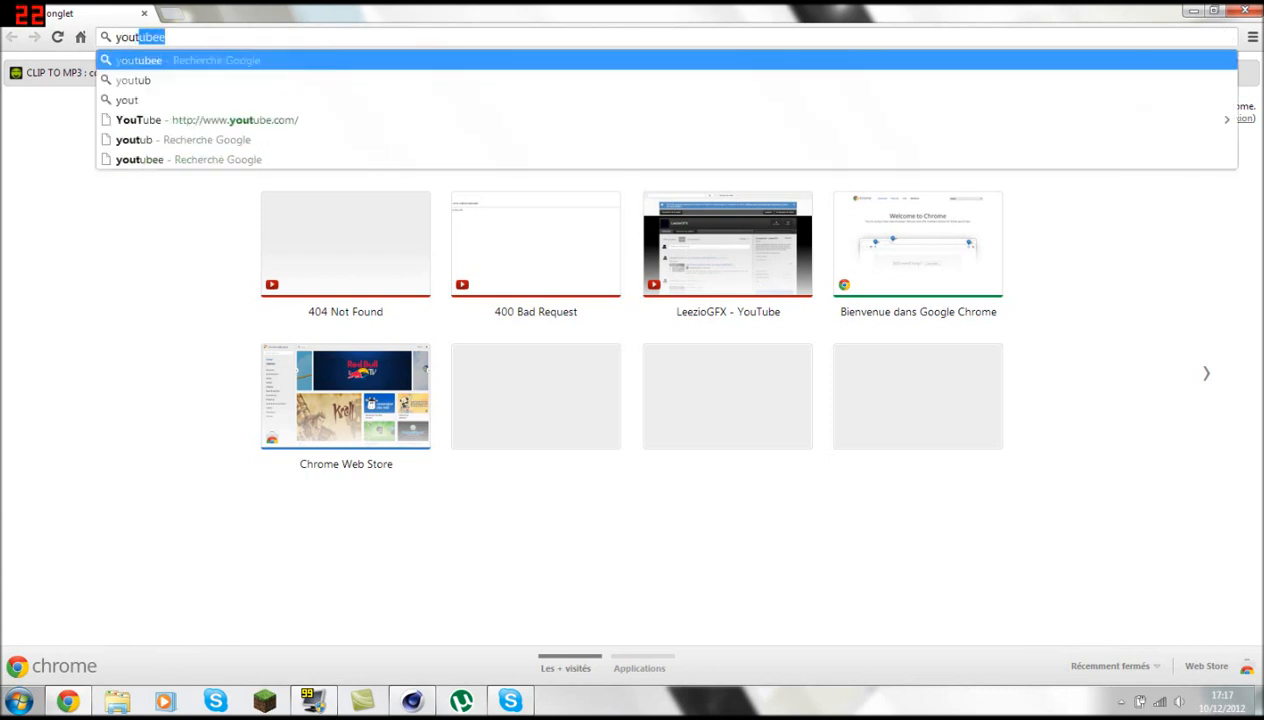
{"action": "key", "text": "Return"}
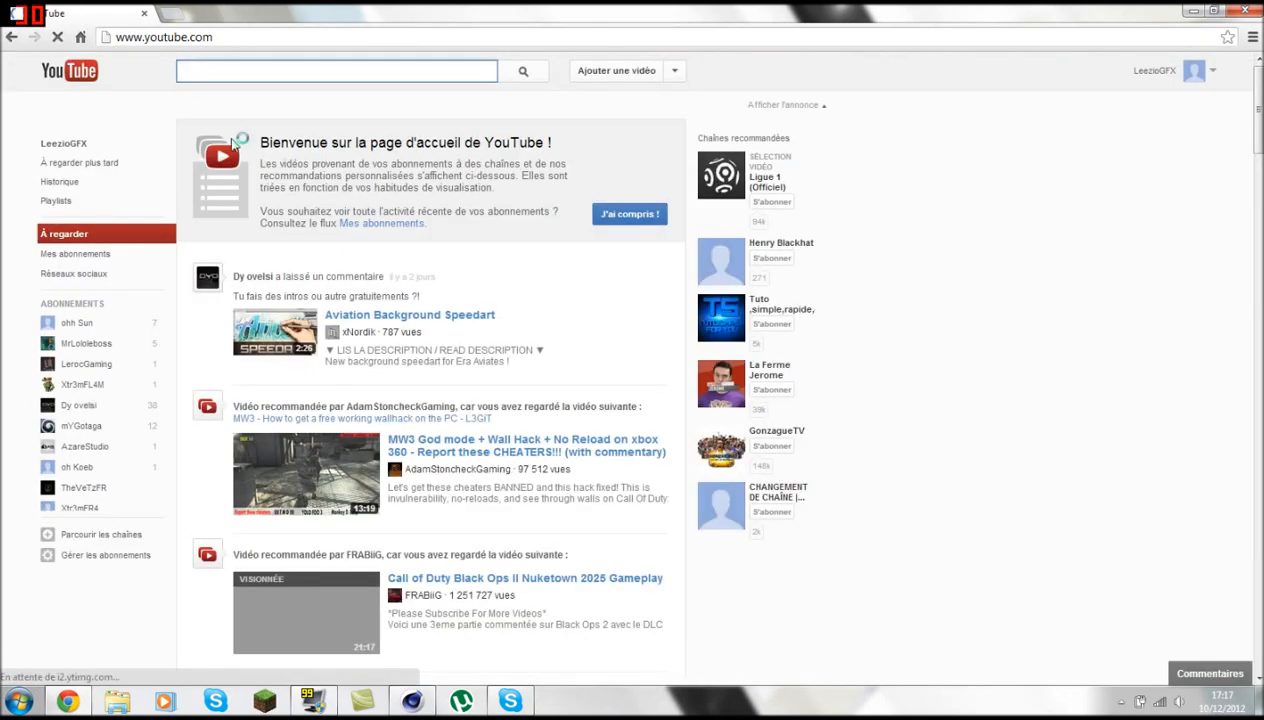
{"action": "left_click", "coordinate": [1195, 70]}
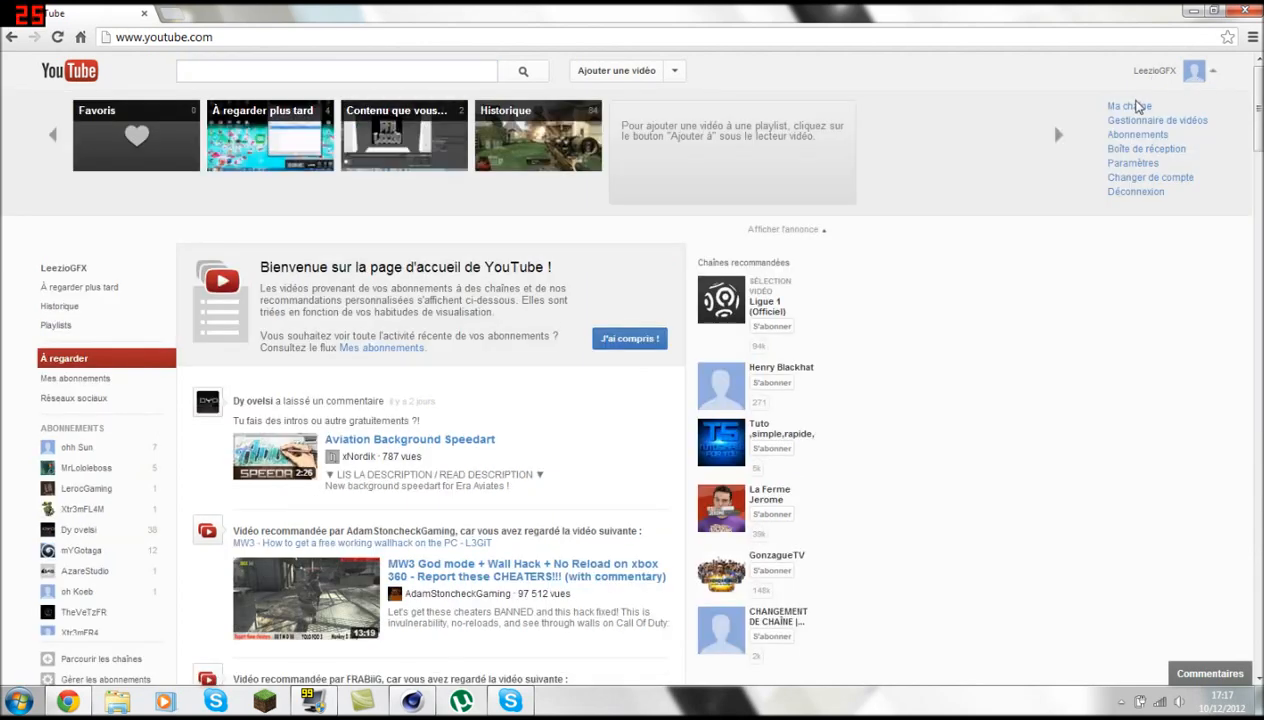
{"action": "left_click", "coordinate": [1130, 106]}
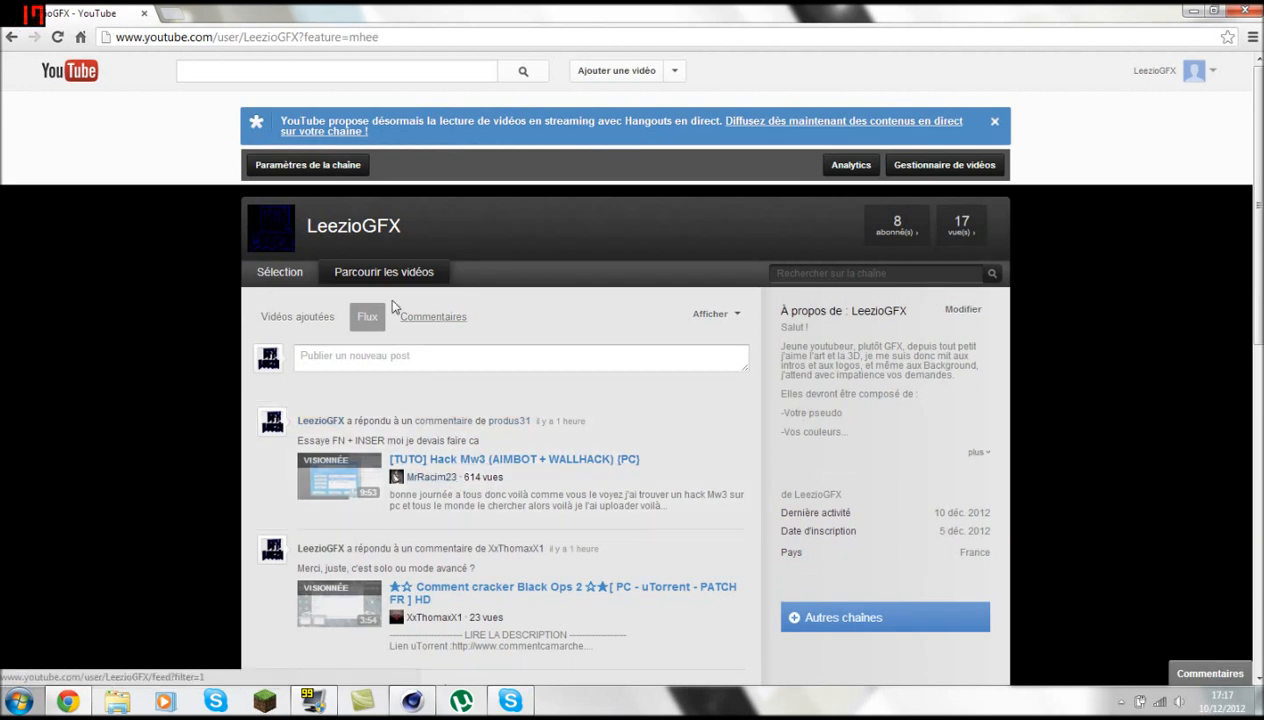
- View the channel's uploaded videos, expand the full channel description, and show its subscriber list
{"action": "left_click", "coordinate": [297, 318]}
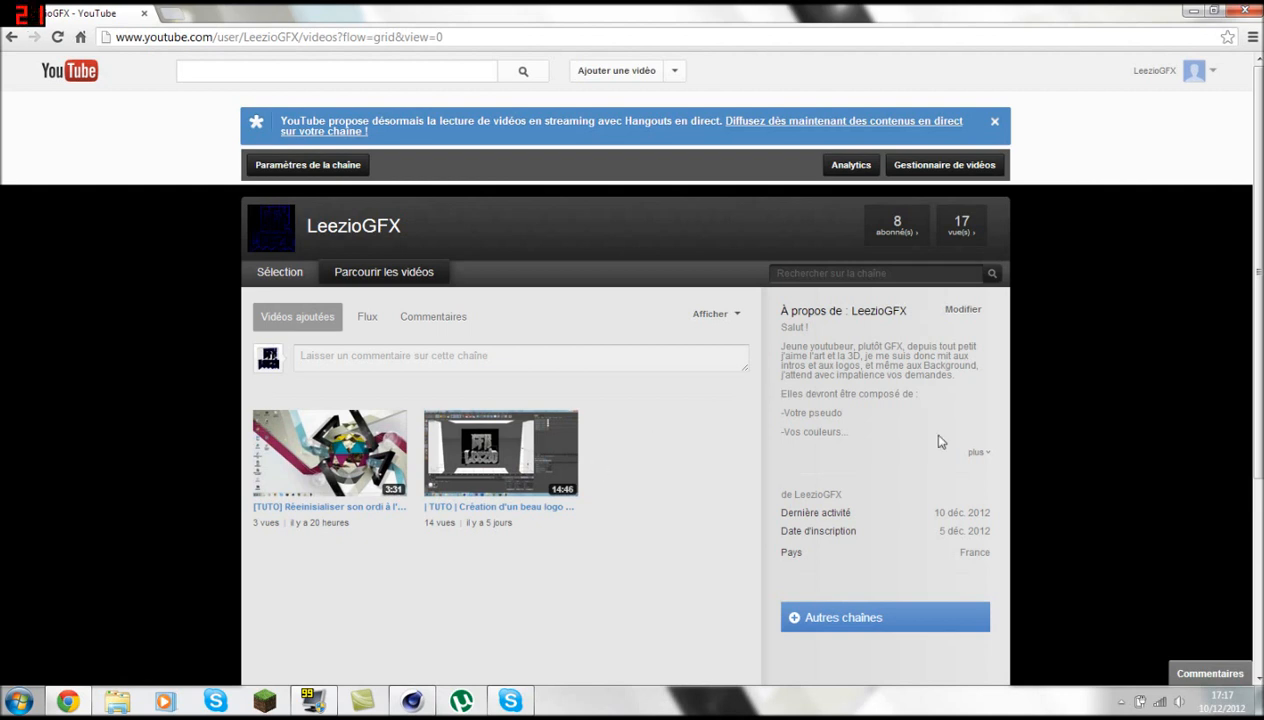
{"action": "left_click", "coordinate": [980, 453]}
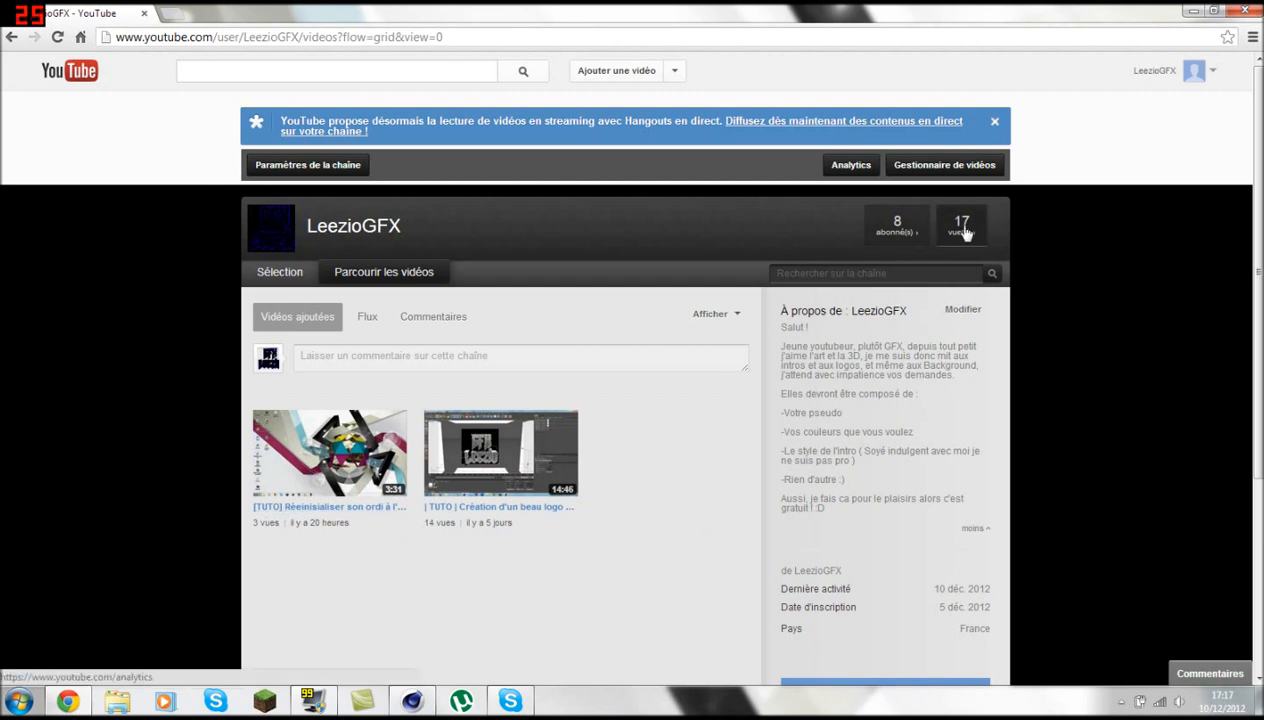
{"action": "left_click", "coordinate": [905, 227]}
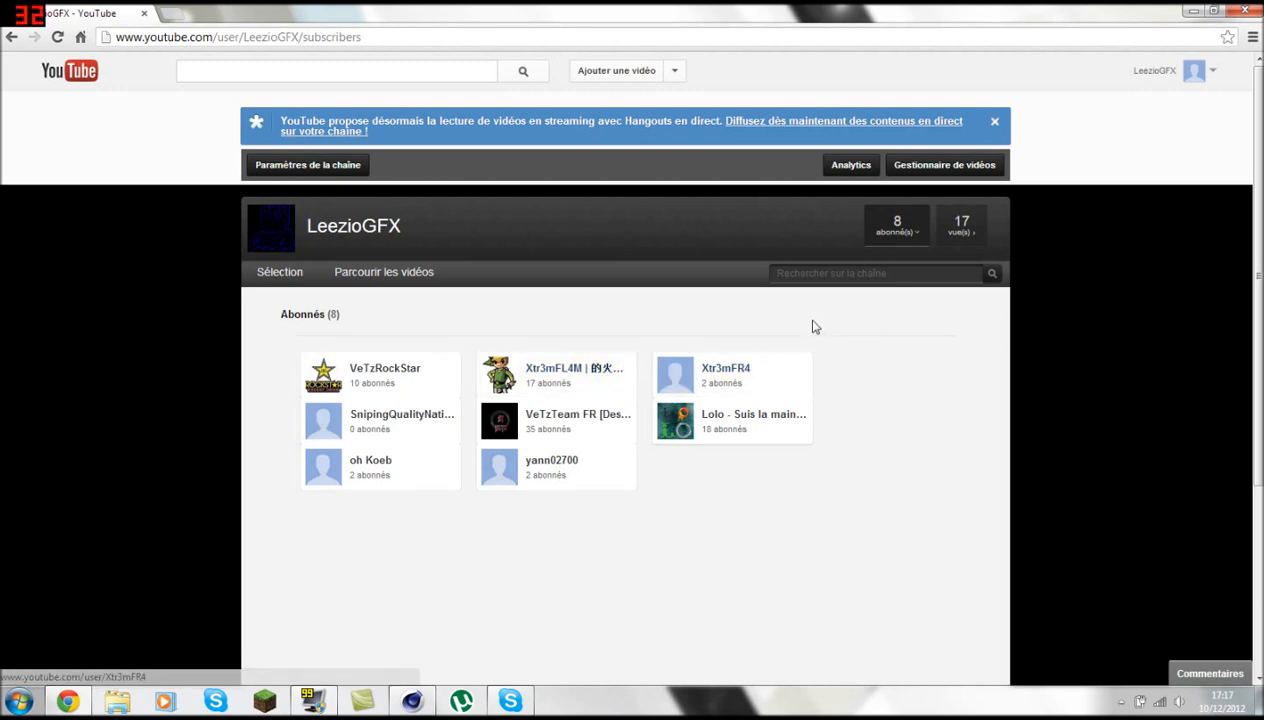
{"action": "left_click_drag", "start_coordinate": [347, 544], "coordinate": [542, 476]}
{"action": "left_click", "coordinate": [612, 500]}
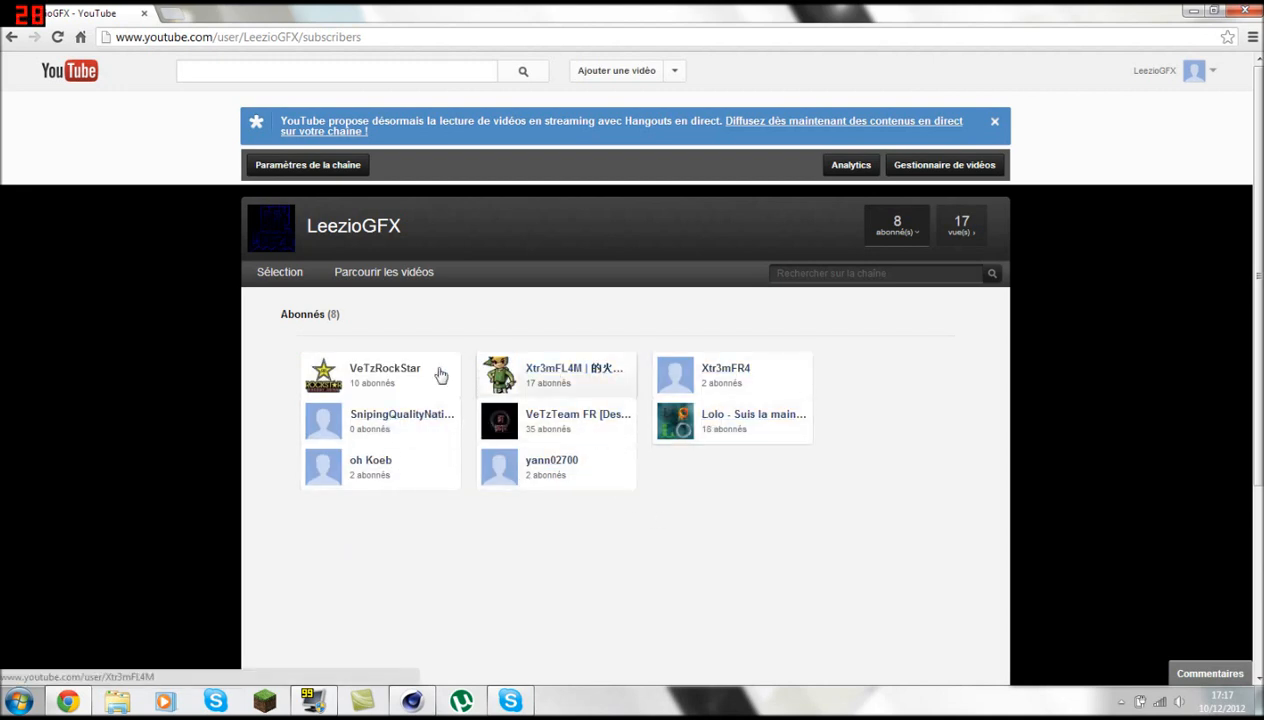
- Go back to the channel's videos, close the browser, and return to CINEMA 4D
{"action": "left_click", "coordinate": [291, 273]}
{"action": "left_click", "coordinate": [375, 273]}
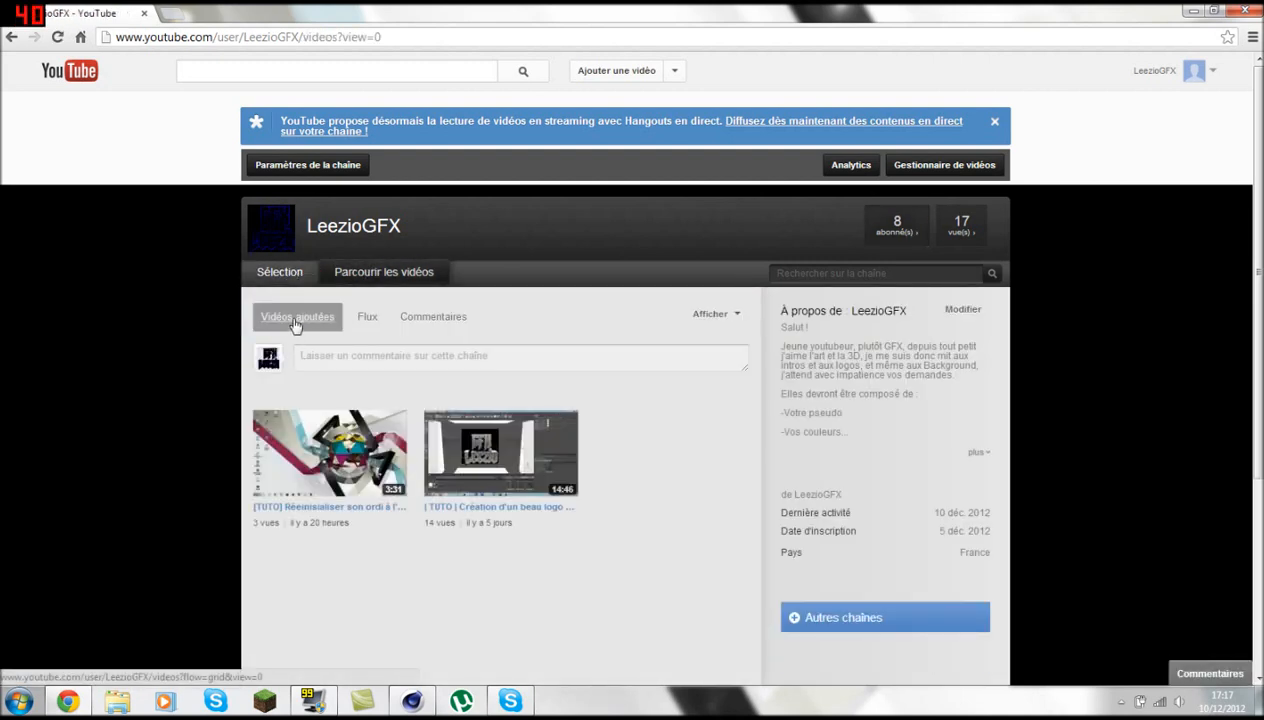
{"action": "left_click", "coordinate": [1245, 12]}
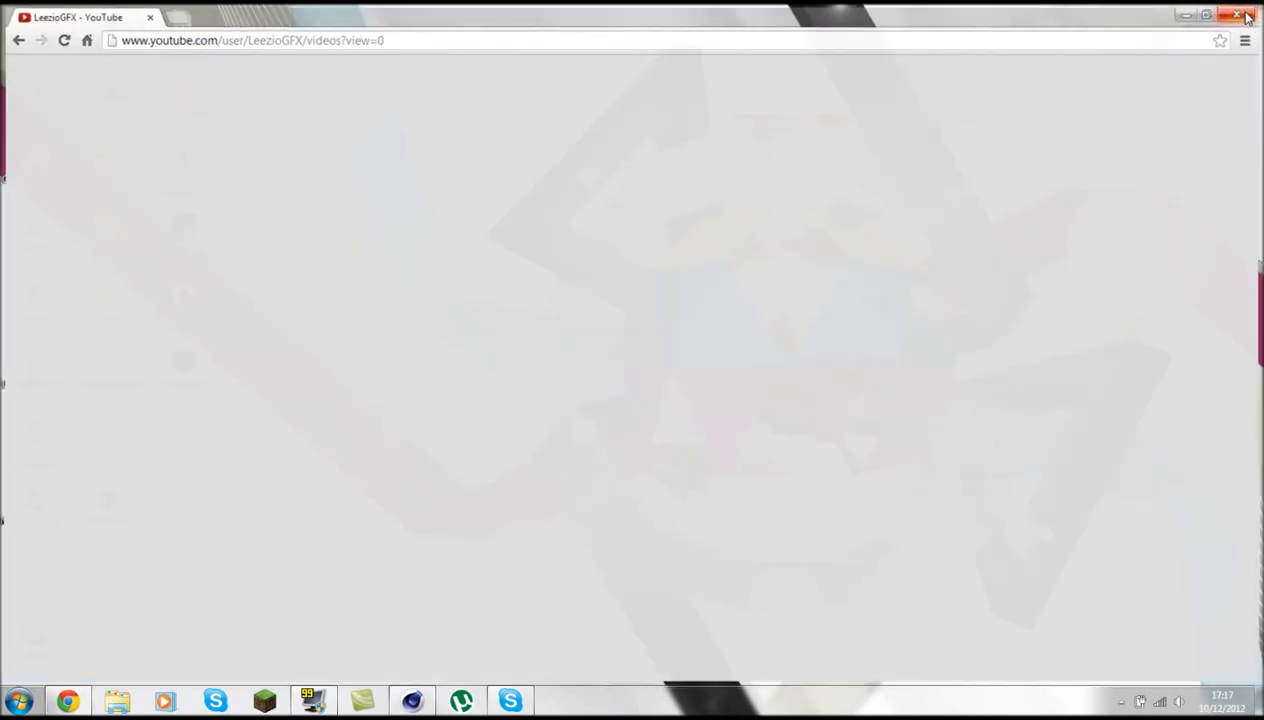
{"action": "left_click", "coordinate": [405, 695]}
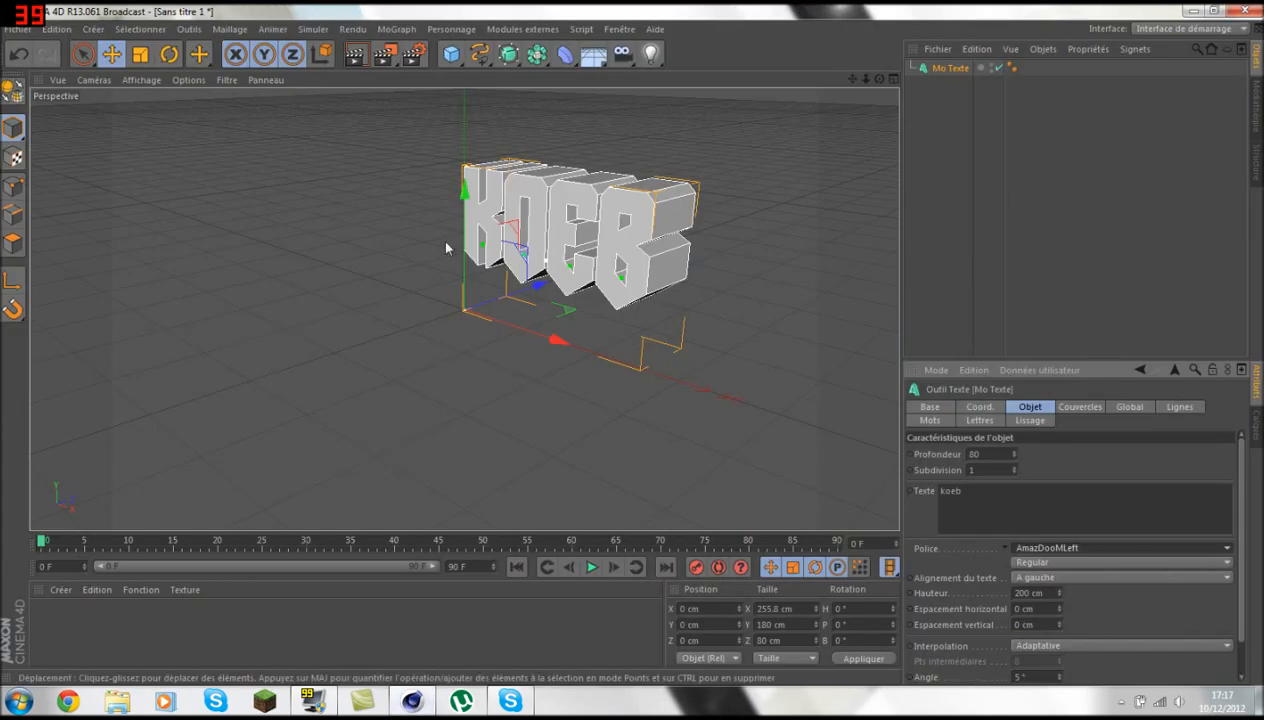
- Set both the start and end caps of the Mo Texte object to "Couvercle et biseau"
{"action": "left_click", "coordinate": [1068, 408]}
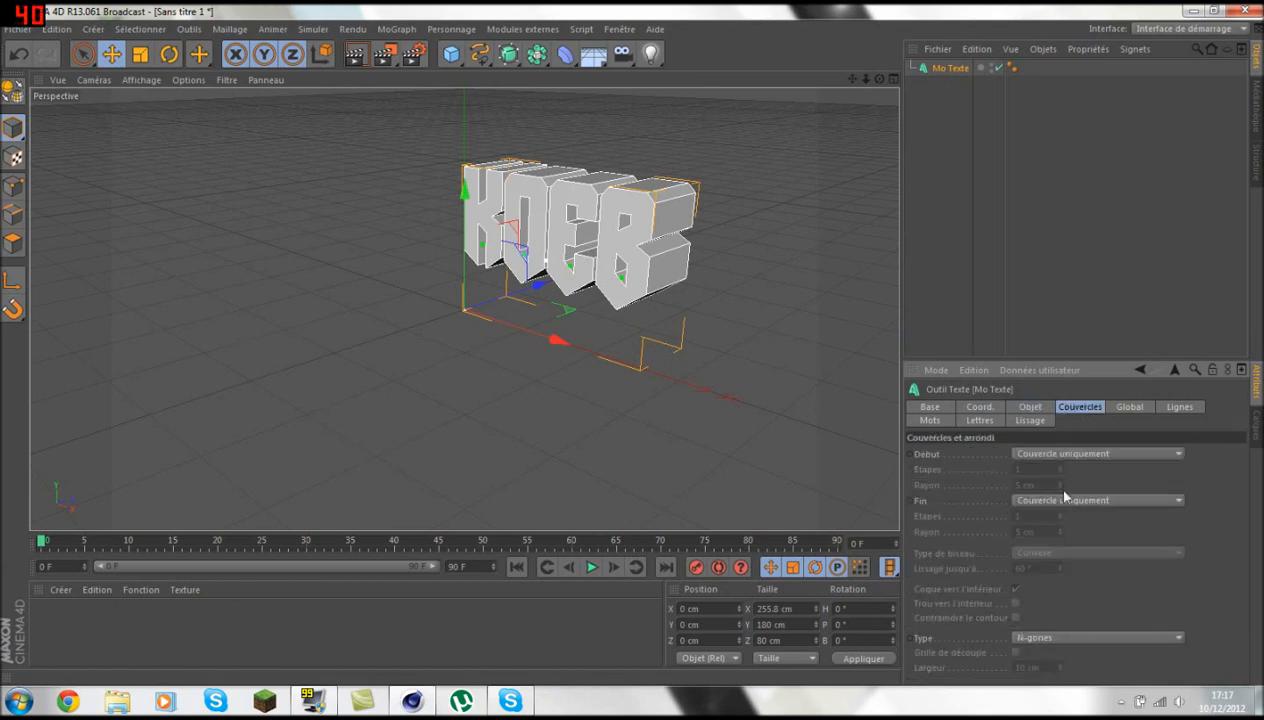
{"action": "left_click", "coordinate": [1064, 454]}
{"action": "left_click", "coordinate": [1060, 514]}
{"action": "left_click", "coordinate": [1060, 501]}
{"action": "left_click", "coordinate": [1052, 546]}
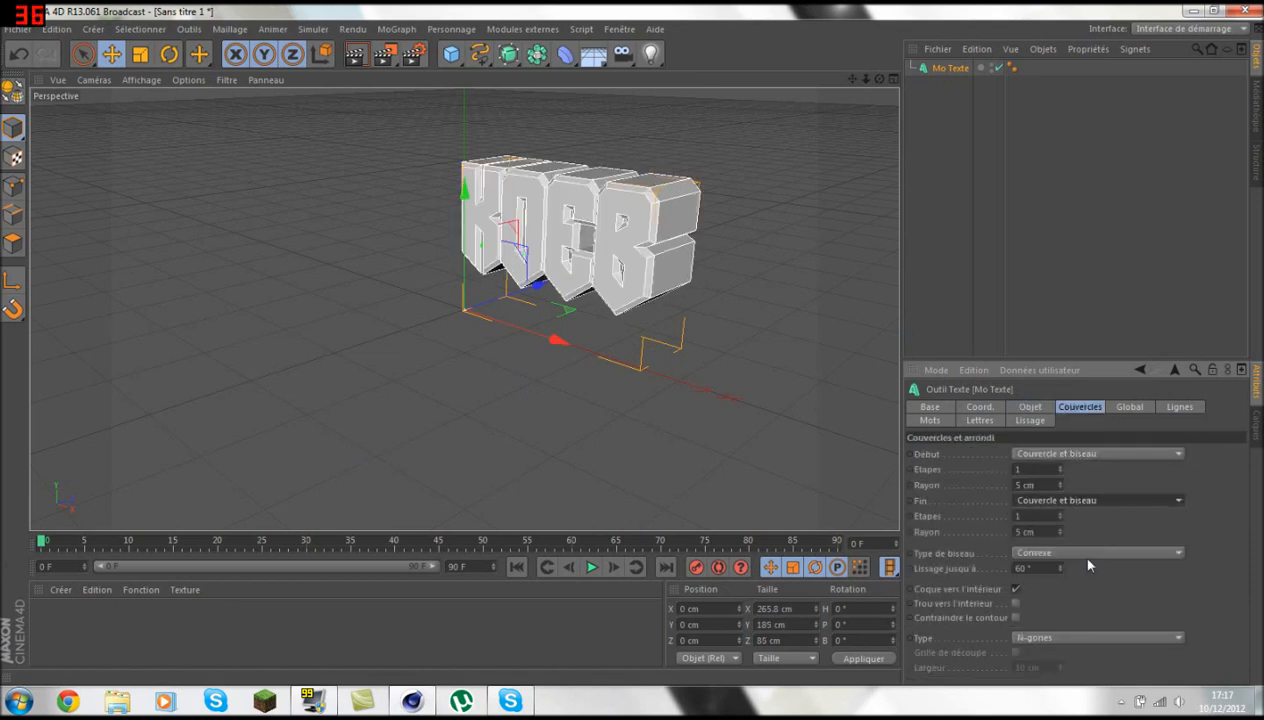
- Create a new material and delete the surplus Mat.1 material, keeping only Mat
{"action": "left_click", "coordinate": [65, 593]}
{"action": "left_click", "coordinate": [90, 452]}
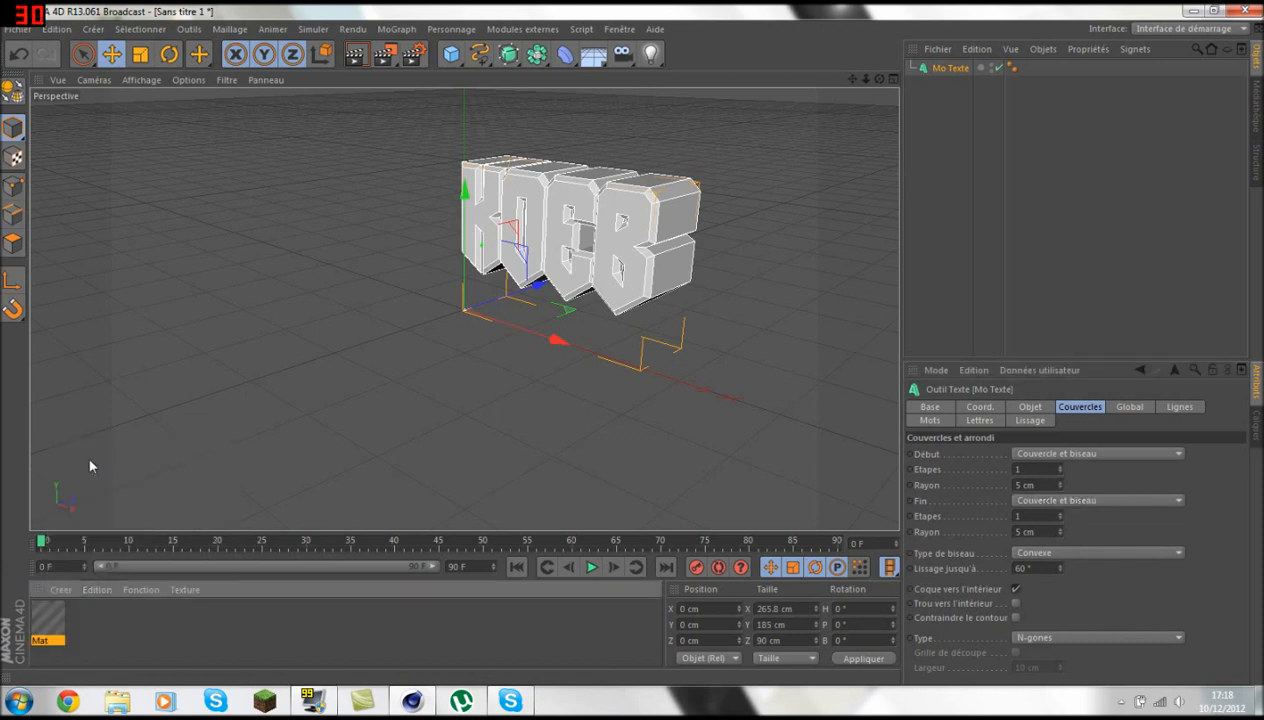
{"action": "double_click", "coordinate": [88, 615]}
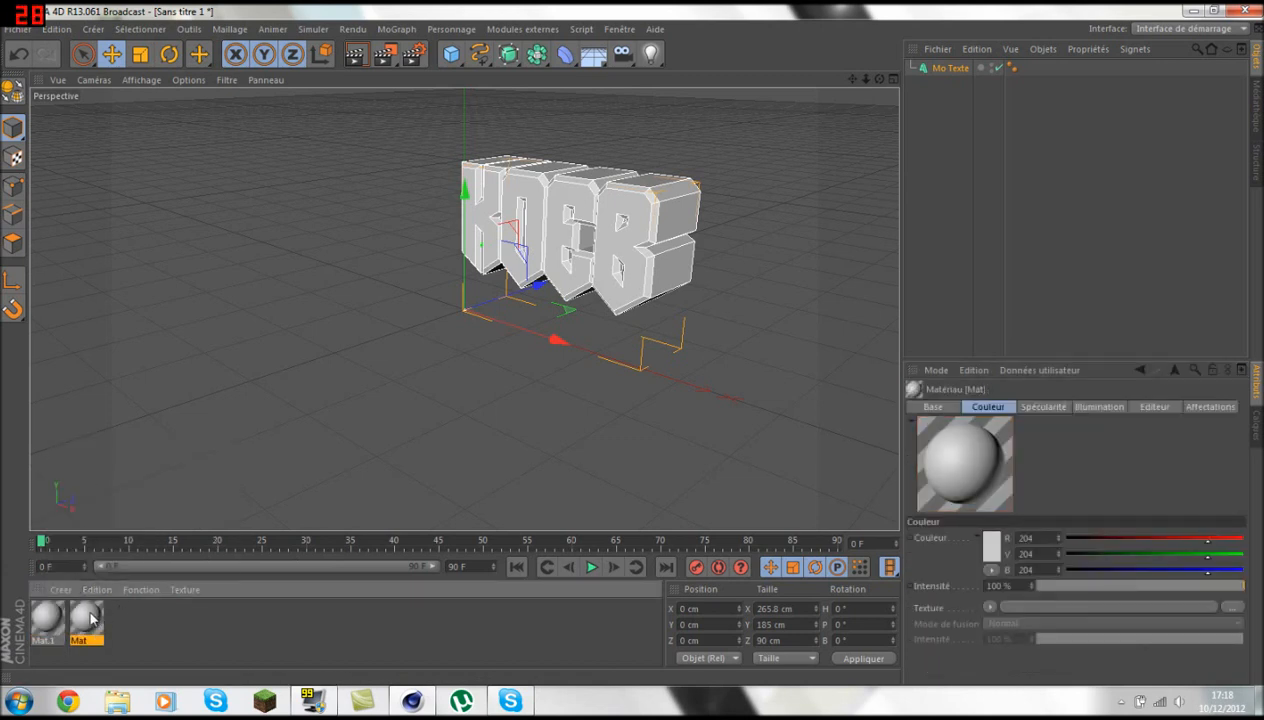
{"action": "left_click", "coordinate": [47, 614]}
{"action": "key", "text": "Delete"}
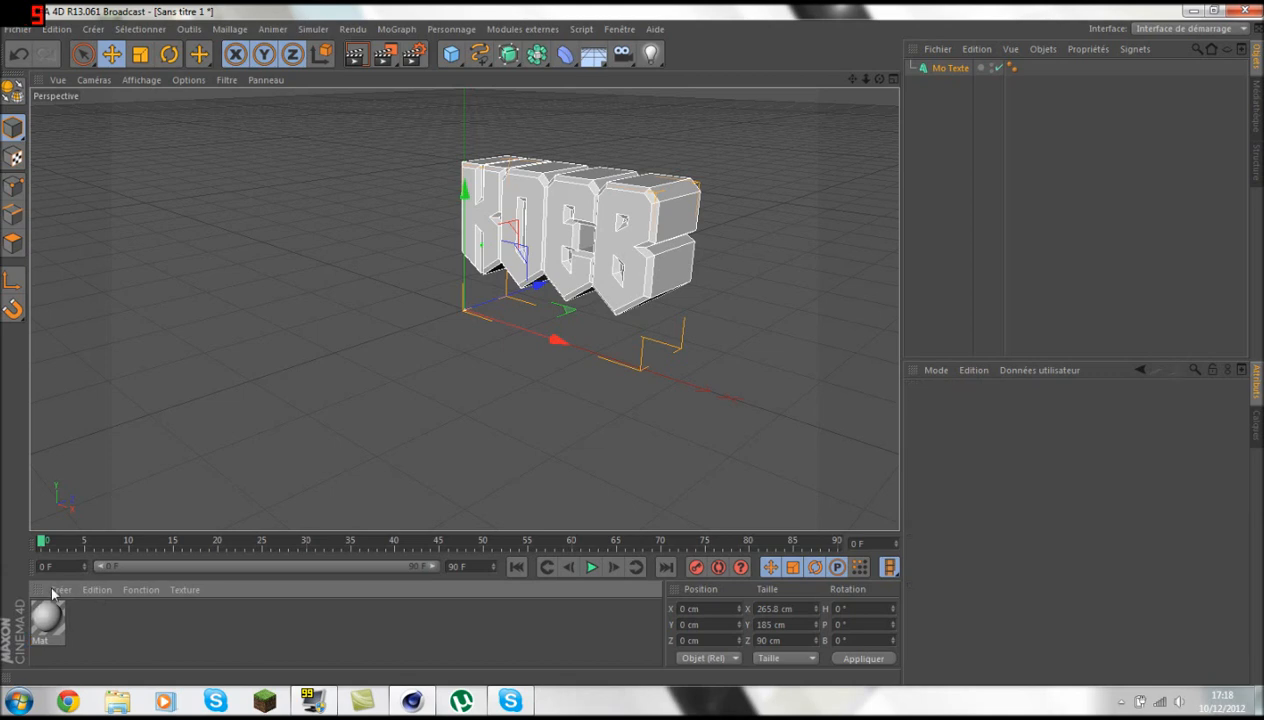
- Open the Mat material for editing and disable its specularity channel
{"action": "double_click", "coordinate": [47, 617]}
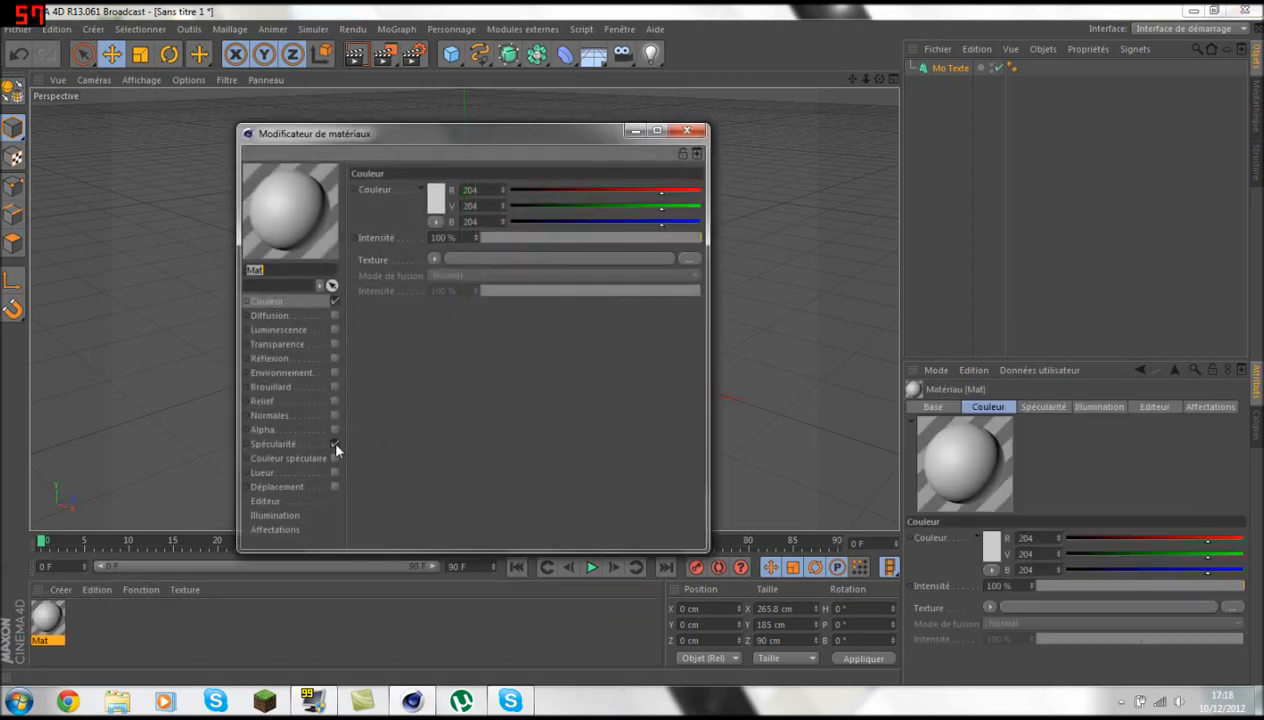
{"action": "left_click", "coordinate": [335, 444]}
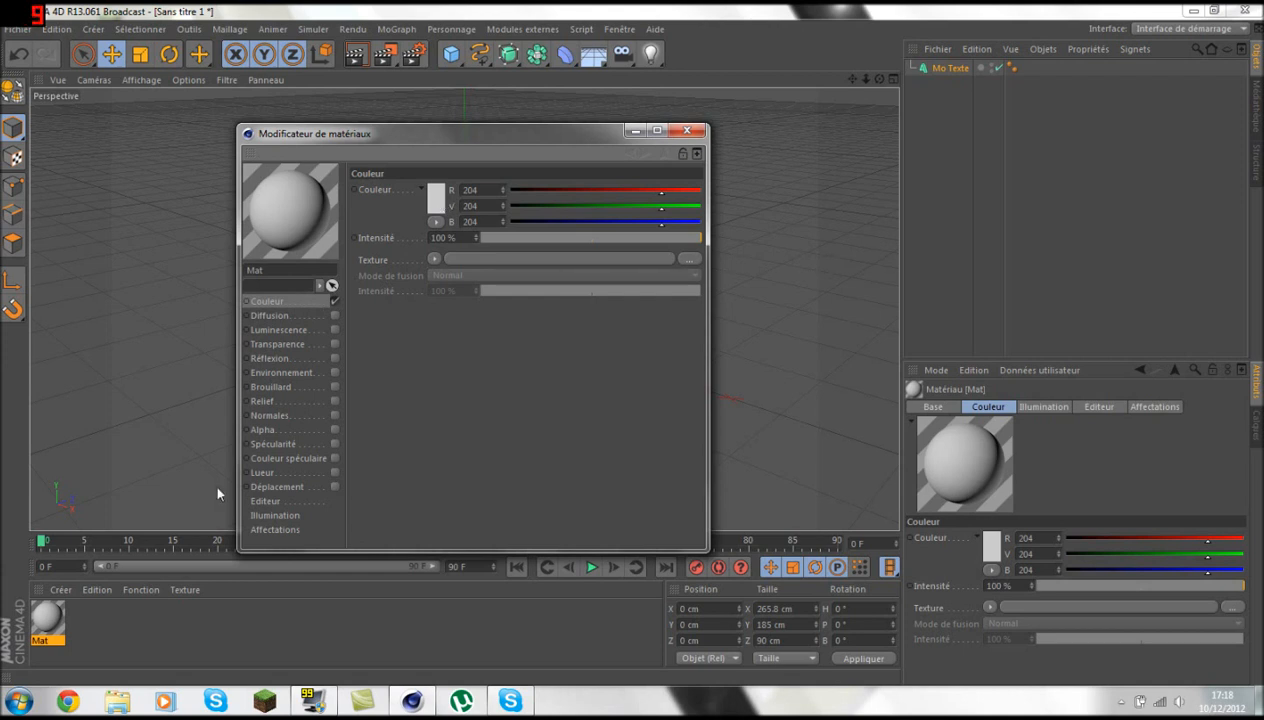
- Switch to Chrome, search for "google", and open the image search
{"action": "left_click", "coordinate": [82, 703]}
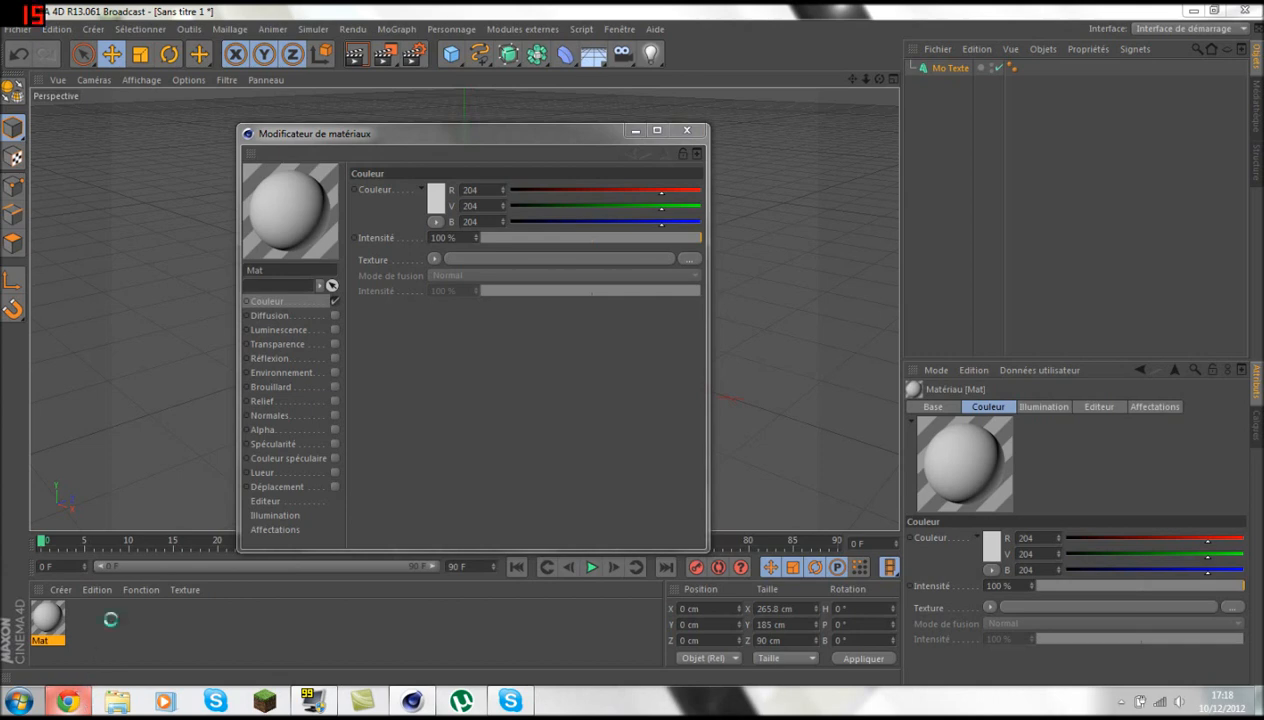
{"action": "type", "text": "google"}
{"action": "key", "text": "Return"}
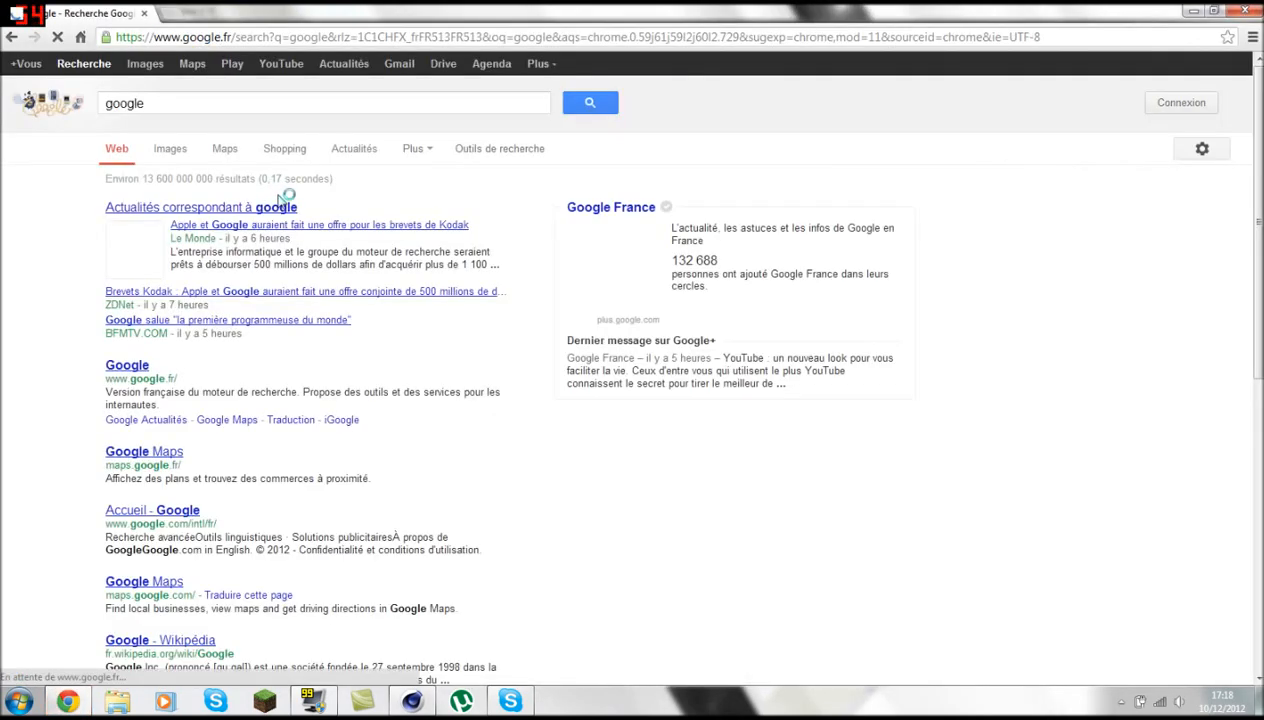
{"action": "left_click", "coordinate": [152, 68]}
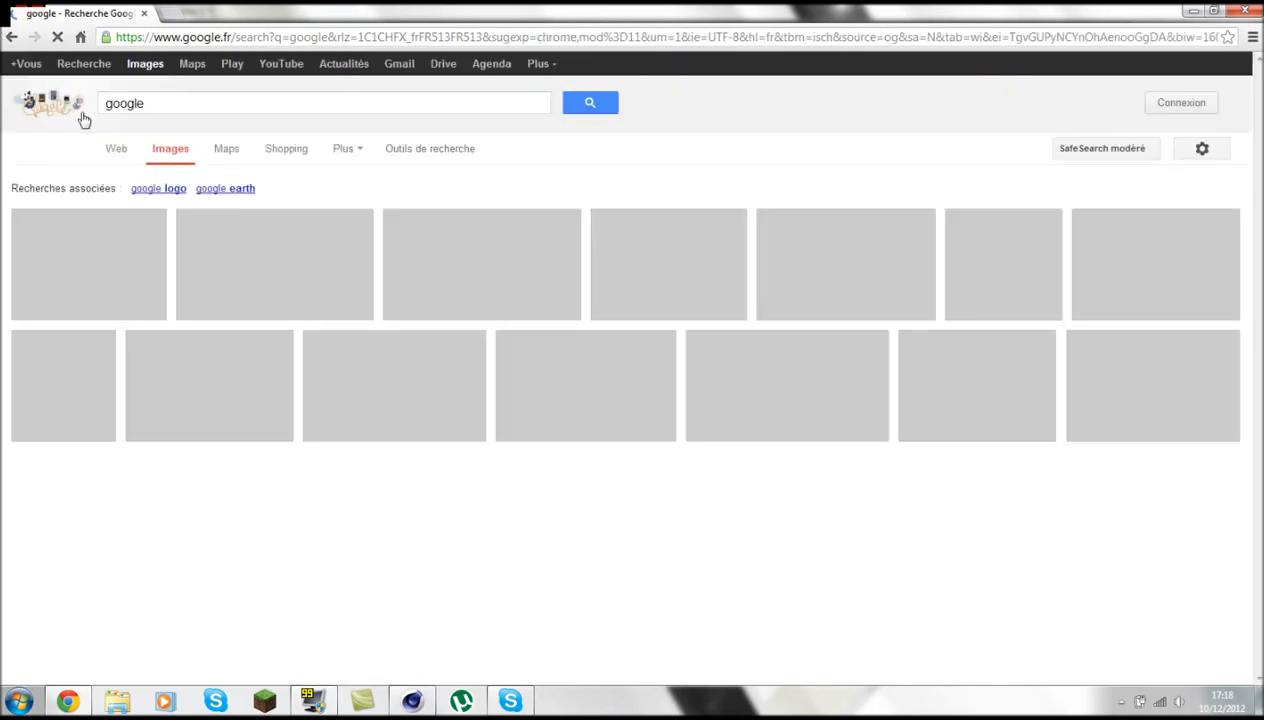
- Search Google Images for "nuage bleu"
{"action": "type", "text": "lune bleu"}
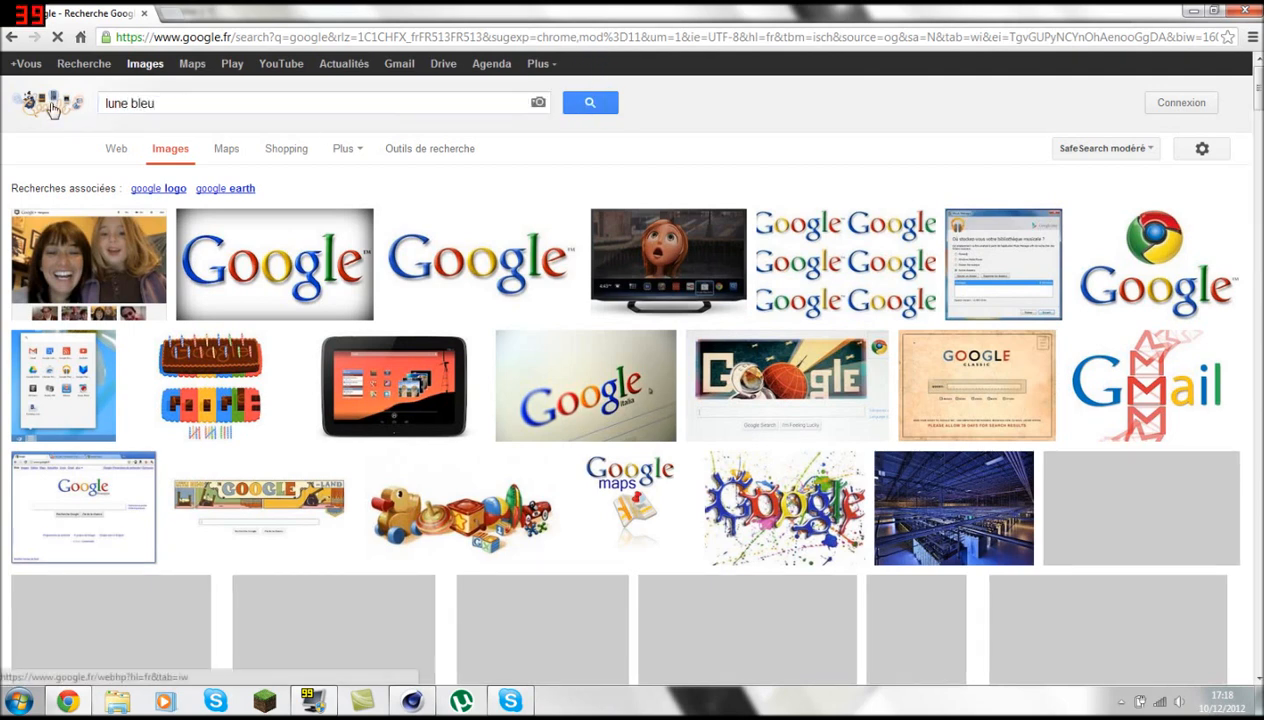
{"action": "key", "text": "ctrl+a"}
{"action": "type", "text": "nuage"}
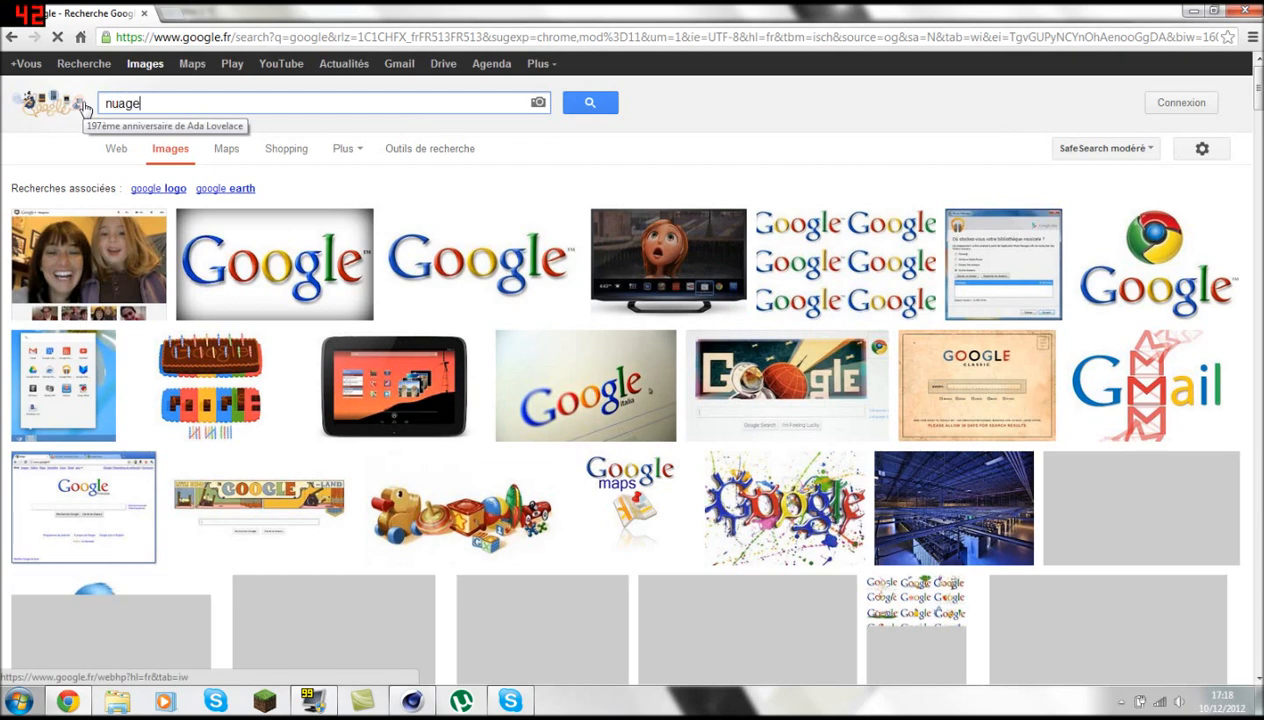
{"action": "type", "text": " bleu"}
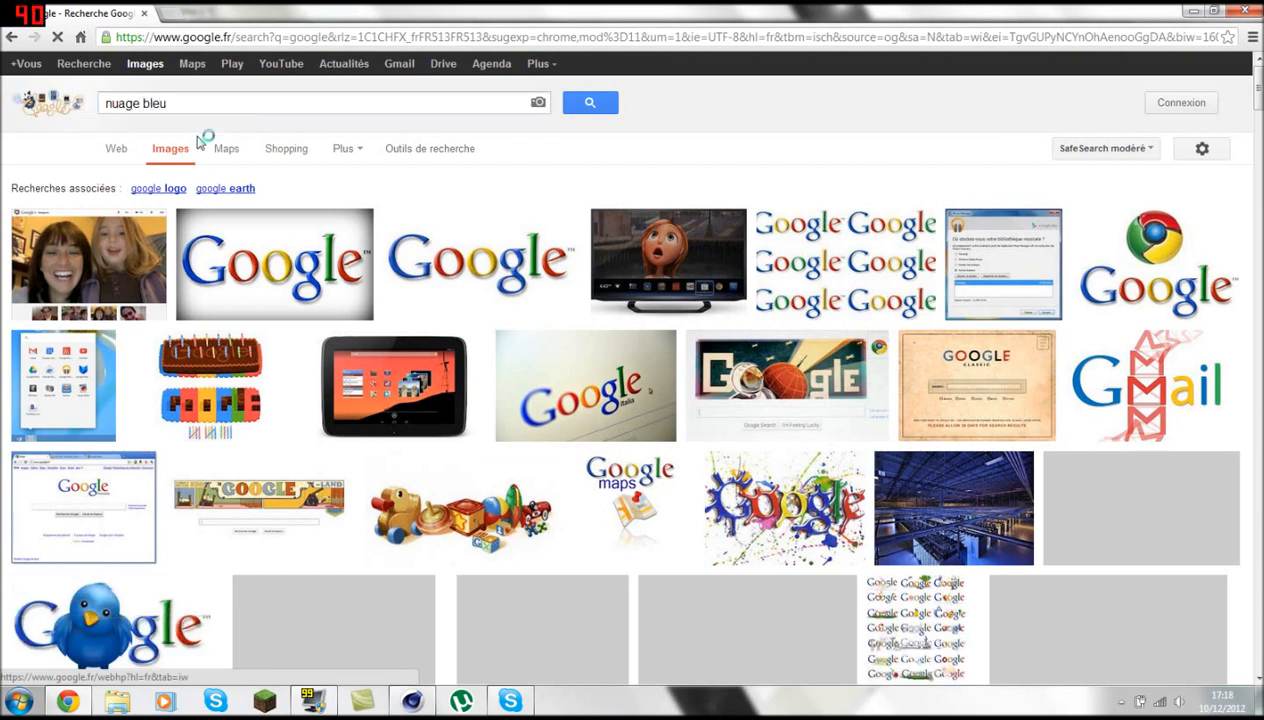
{"action": "left_click", "coordinate": [596, 114]}
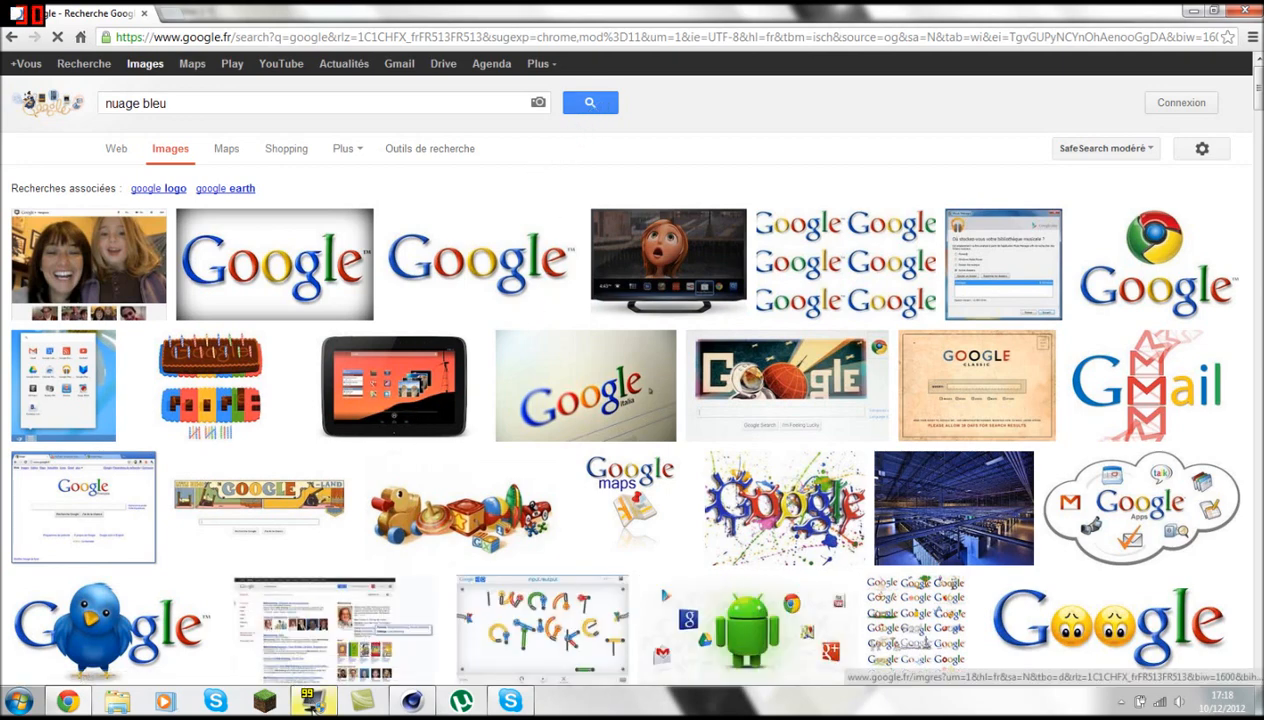
- Switch to FRAPS and display its movie capture settings
{"action": "left_click", "coordinate": [312, 703]}
{"action": "left_click", "coordinate": [627, 232]}
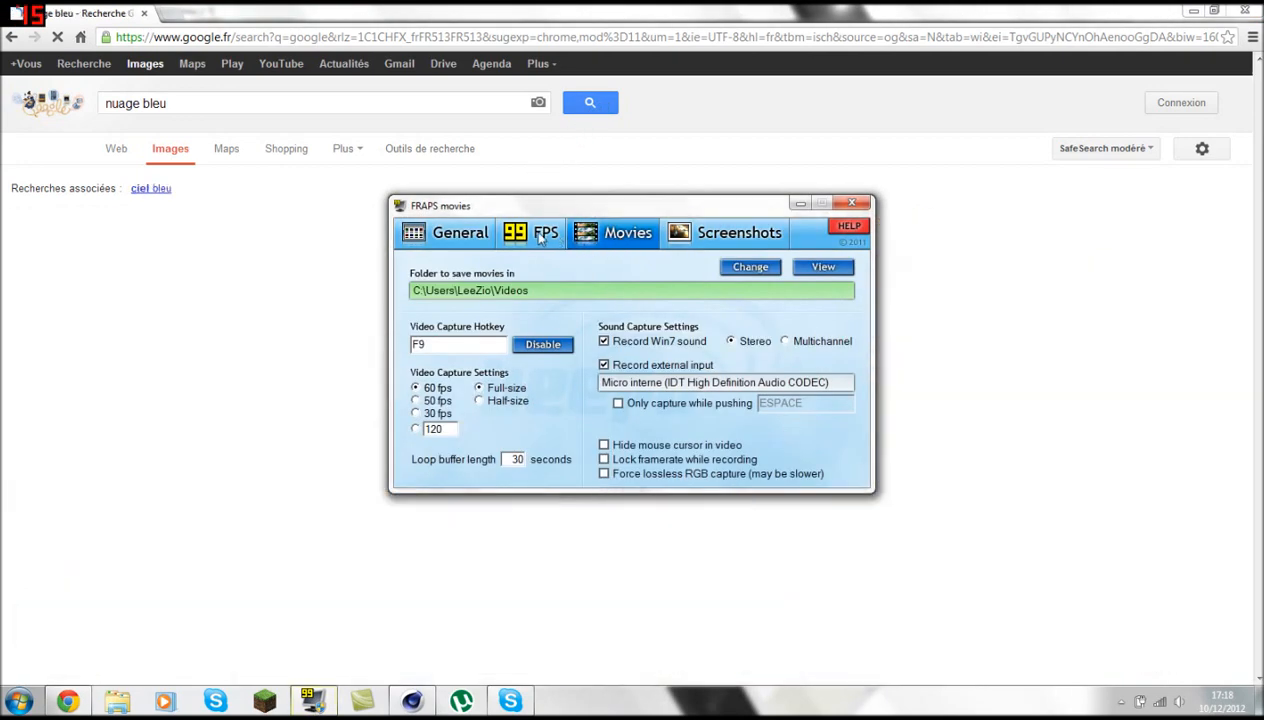
- Set the FRAPS frame-rate overlay to the upper-right corner and minimise the FRAPS window
{"action": "left_click", "coordinate": [540, 232]}
{"action": "left_click", "coordinate": [746, 385]}
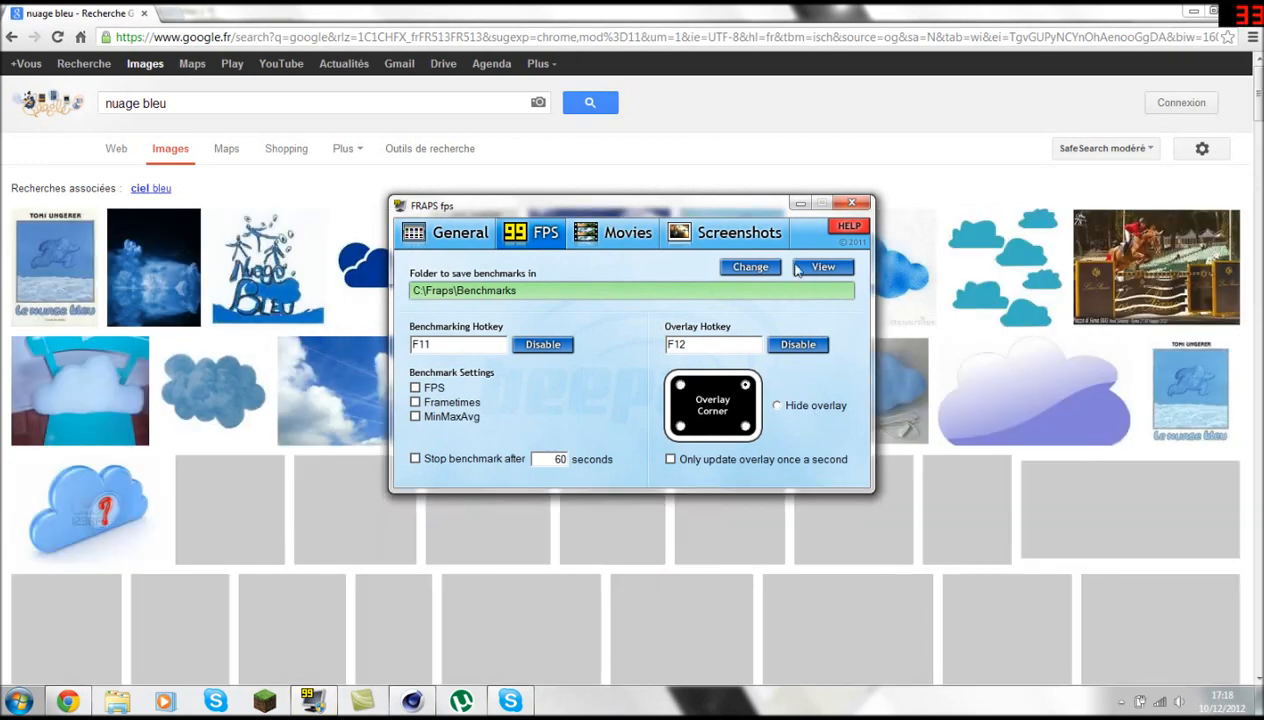
{"action": "left_click", "coordinate": [799, 203]}
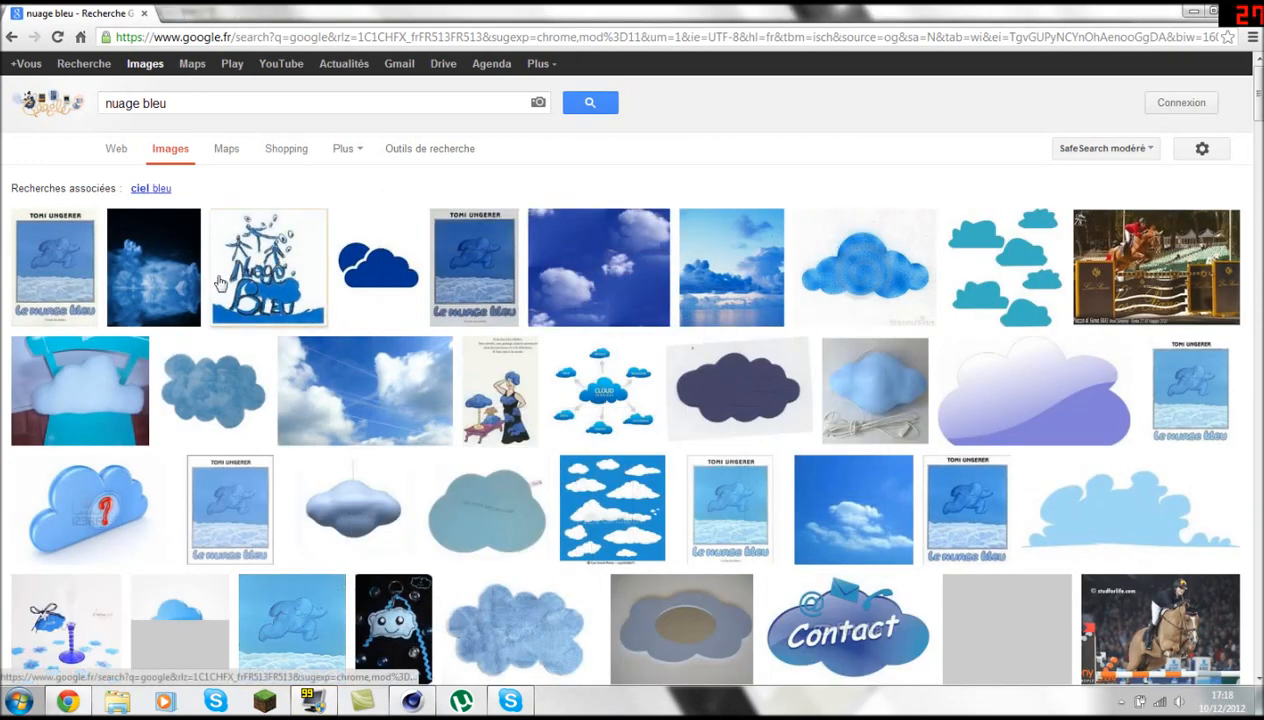
- Open the dark blue night-cloud image from the results and save it in the Téléchargements folder as "Nuage bleu"
{"action": "mouse_move", "coordinate": [123, 279]}
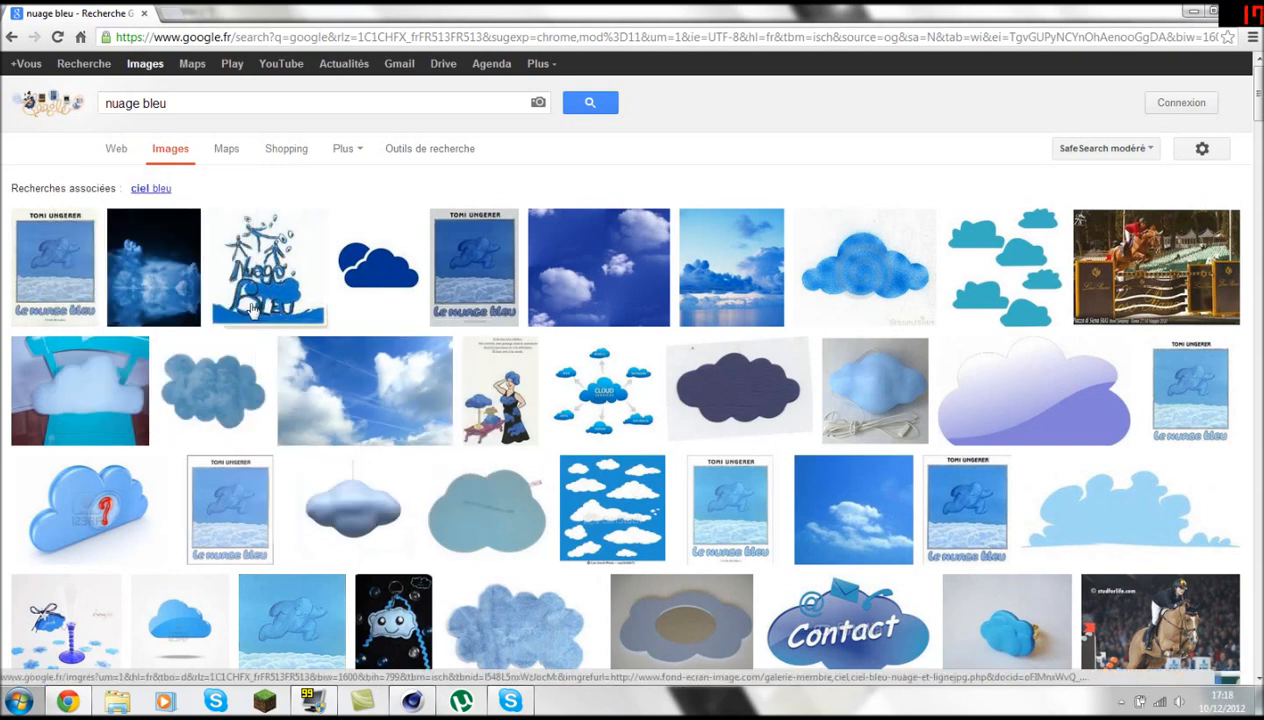
{"action": "left_click", "coordinate": [166, 284]}
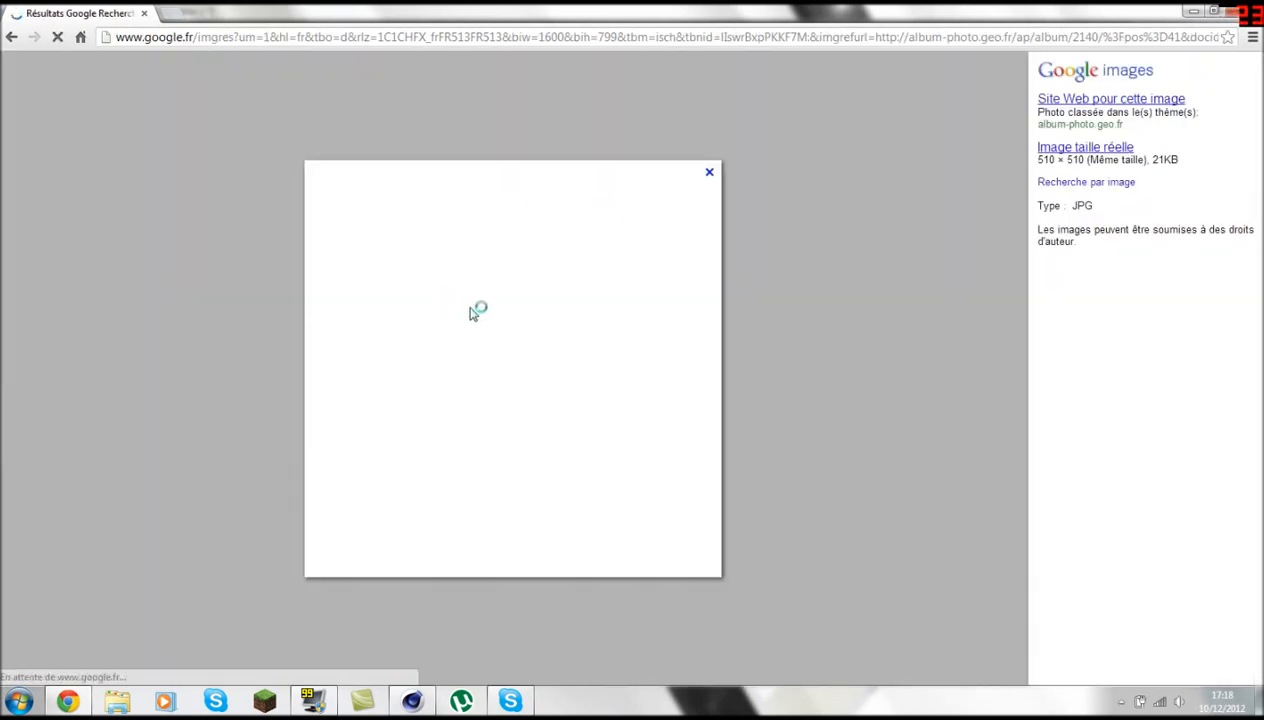
{"action": "right_click", "coordinate": [488, 418]}
{"action": "left_click", "coordinate": [525, 424]}
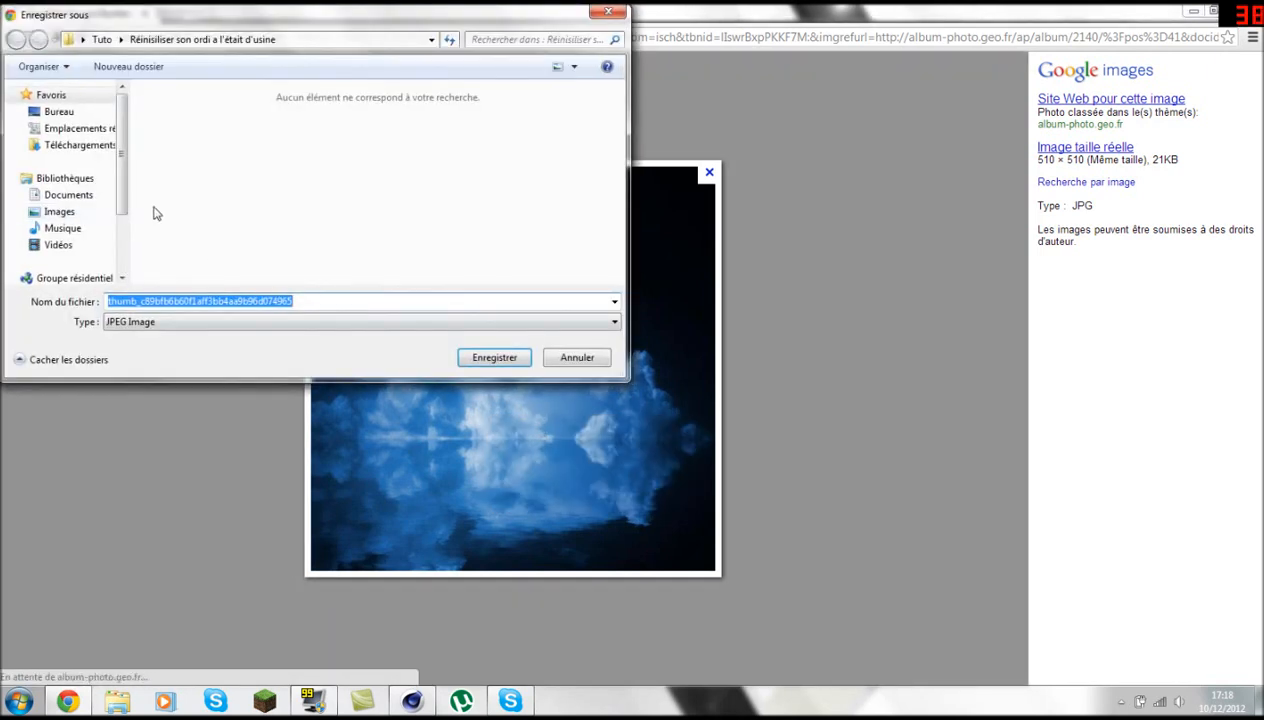
{"action": "left_click", "coordinate": [78, 146]}
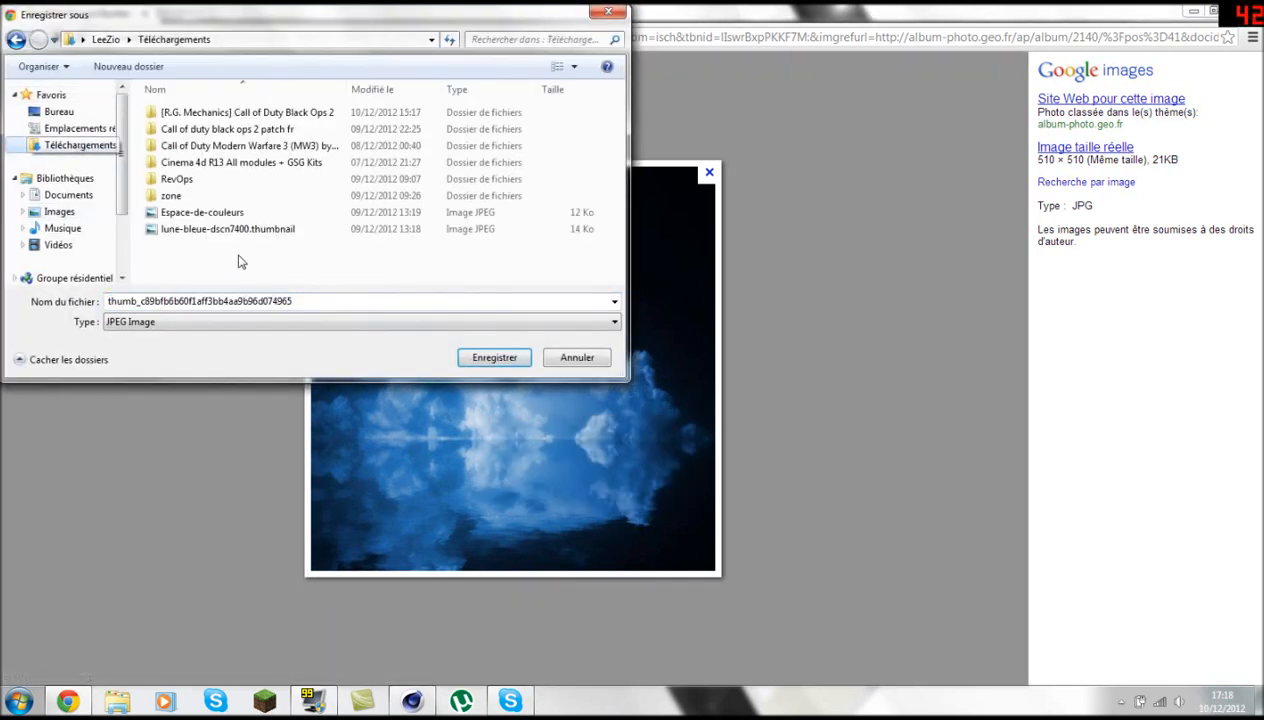
{"action": "left_click", "coordinate": [385, 301]}
{"action": "type", "text": "Nuage bleu"}
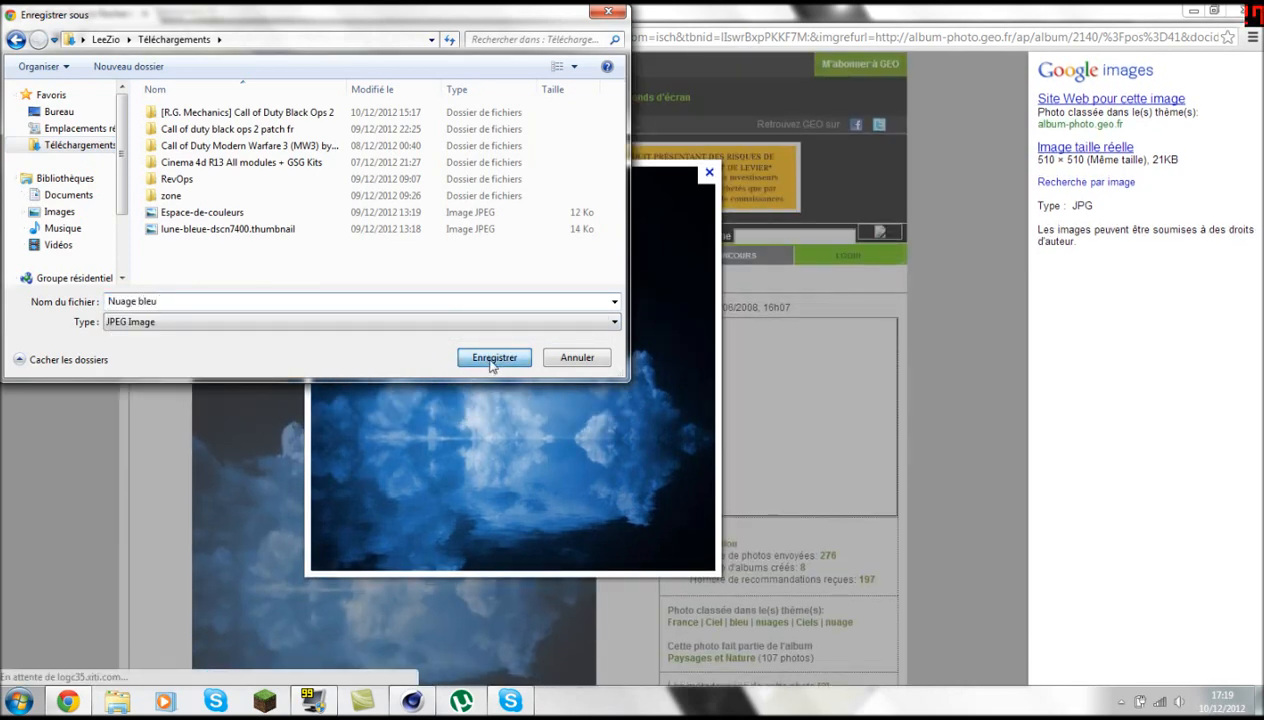
{"action": "key", "text": "Return"}
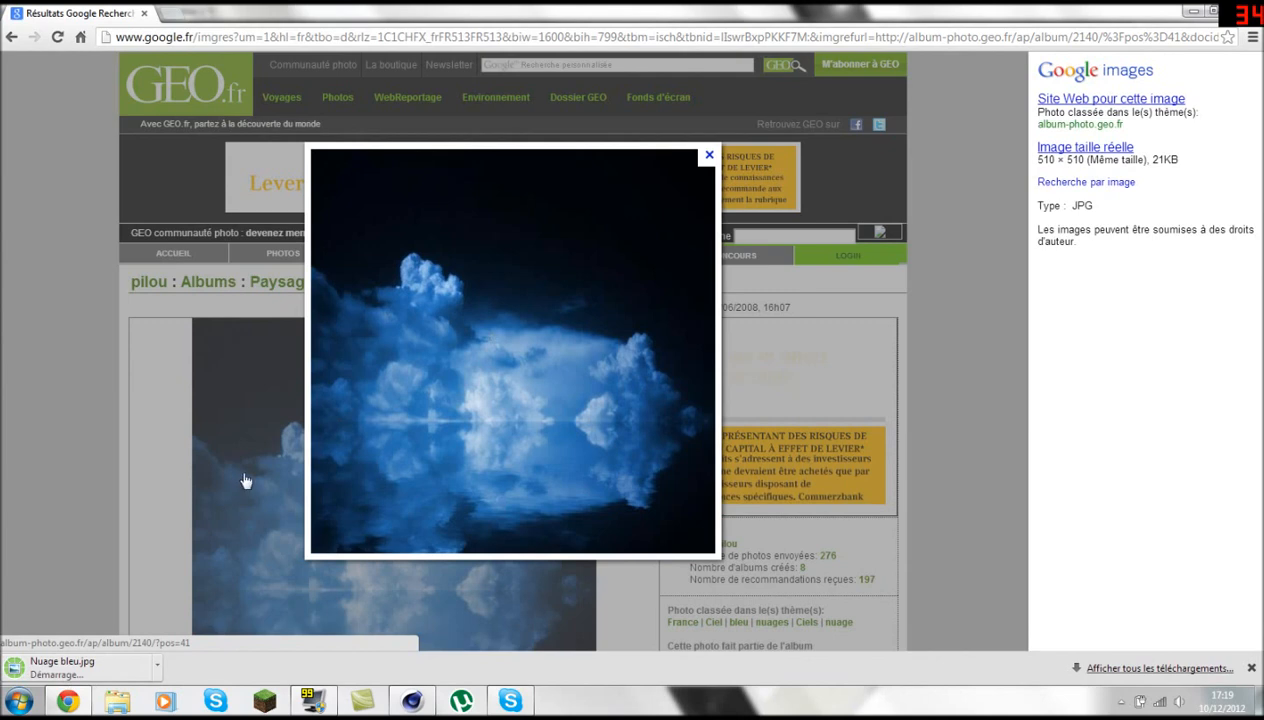
- Return to CINEMA 4D and close the Windows photo viewer
{"action": "left_click", "coordinate": [168, 13]}
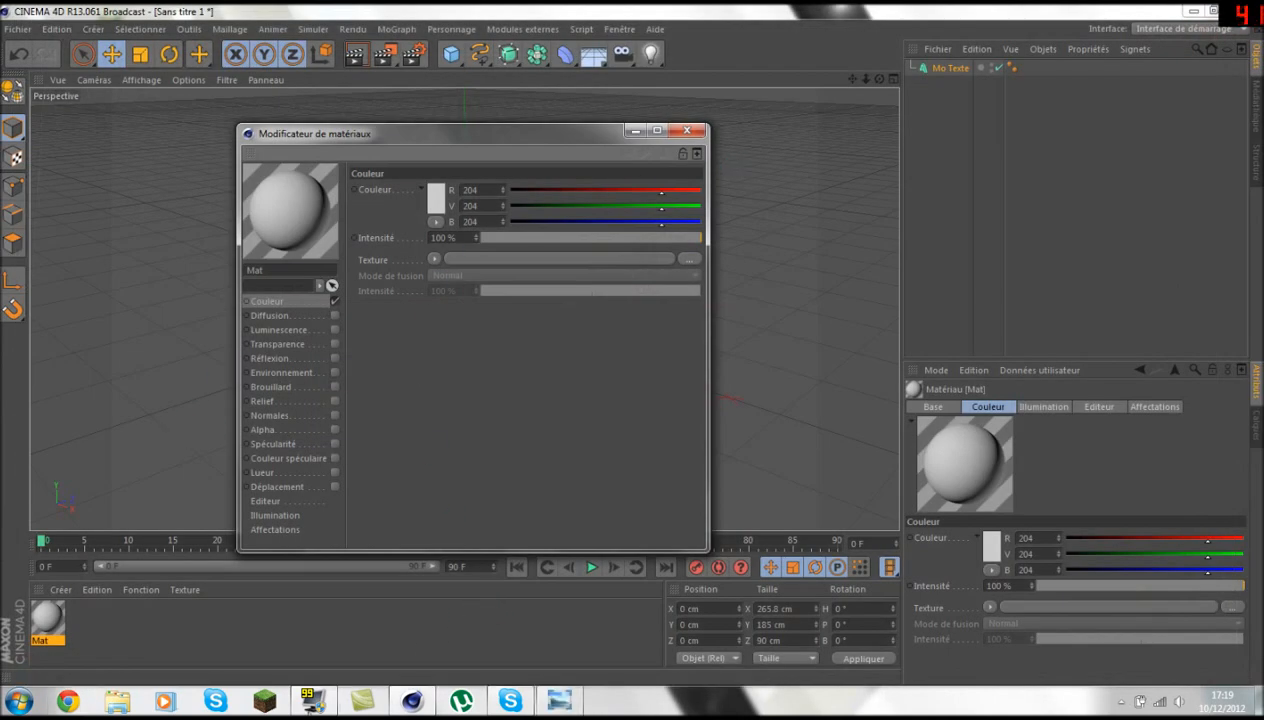
{"action": "left_click", "coordinate": [574, 694]}
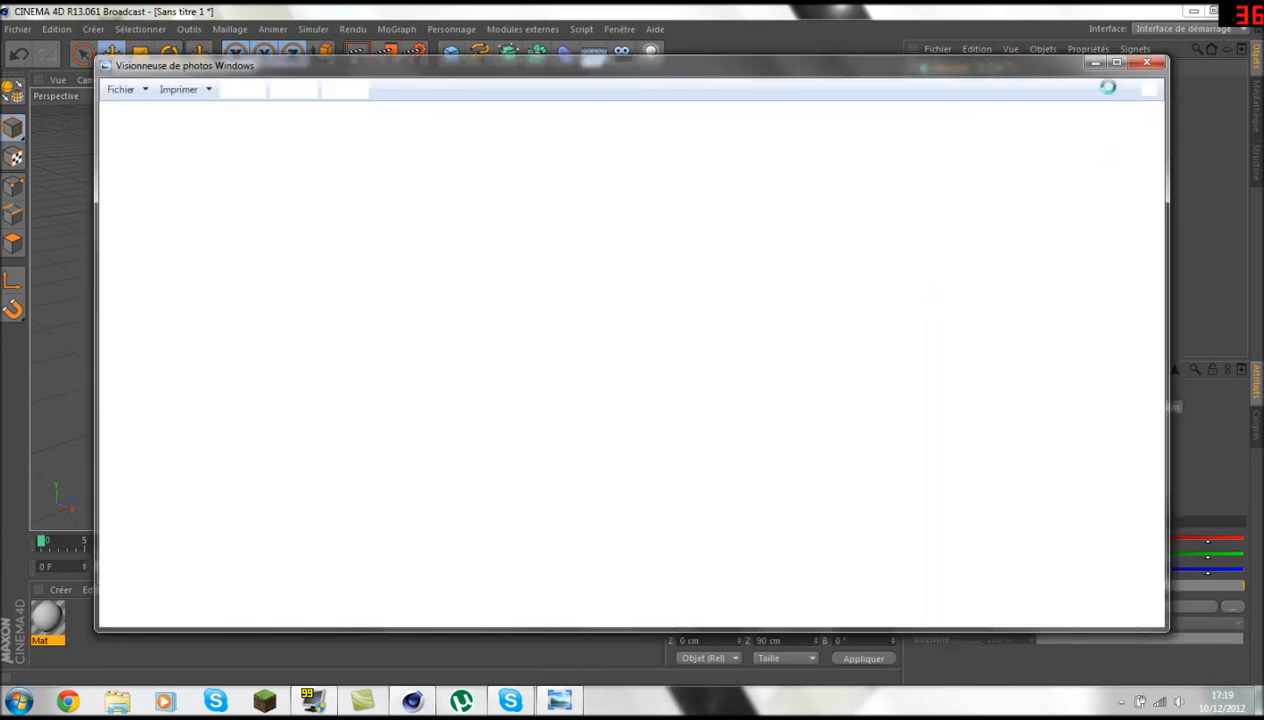
{"action": "left_click", "coordinate": [1150, 65]}
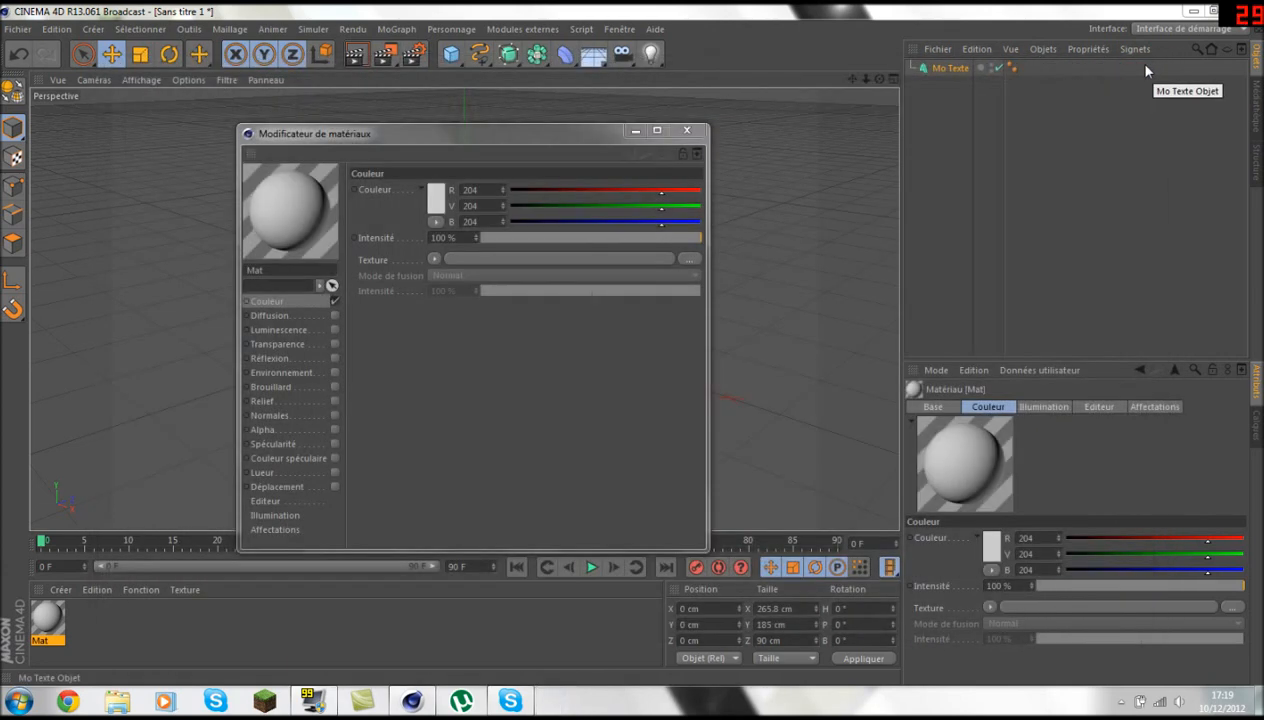
- Set the Mat material's colour to green with R 3, V 215, B 74
{"action": "left_click", "coordinate": [438, 196]}
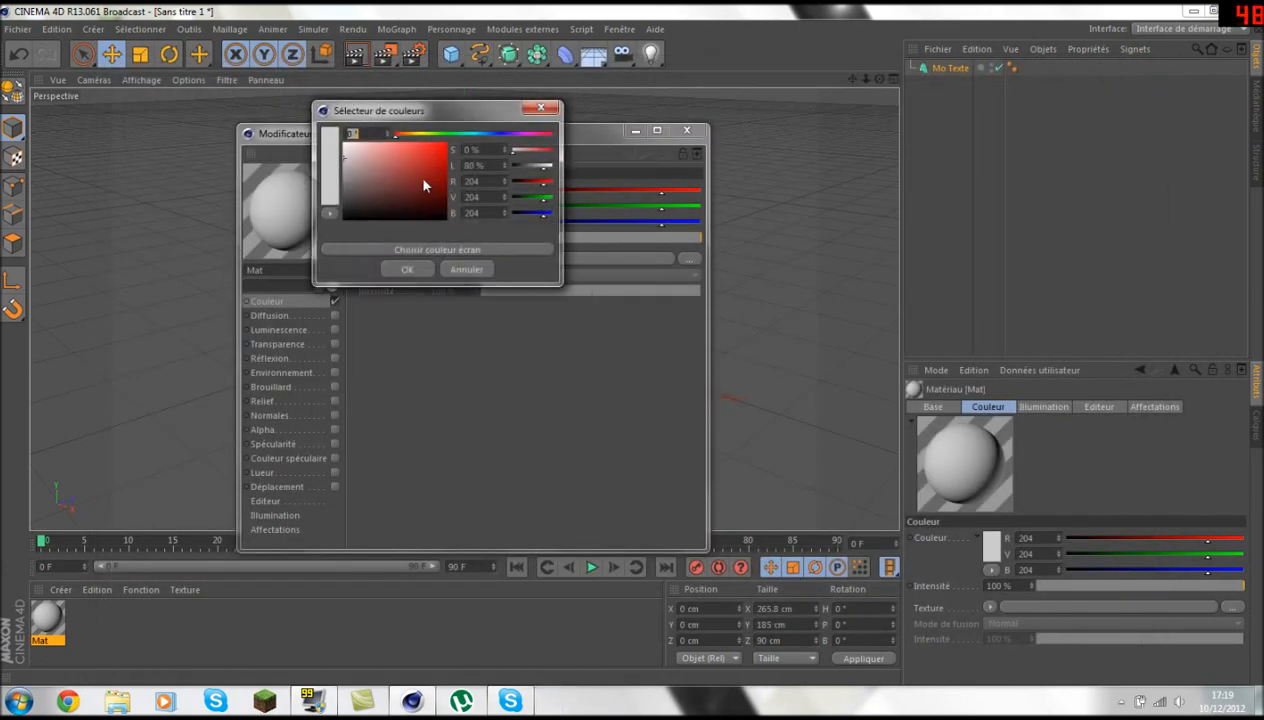
{"action": "left_click", "coordinate": [480, 135]}
{"action": "left_click_drag", "start_coordinate": [479, 137], "coordinate": [459, 137]}
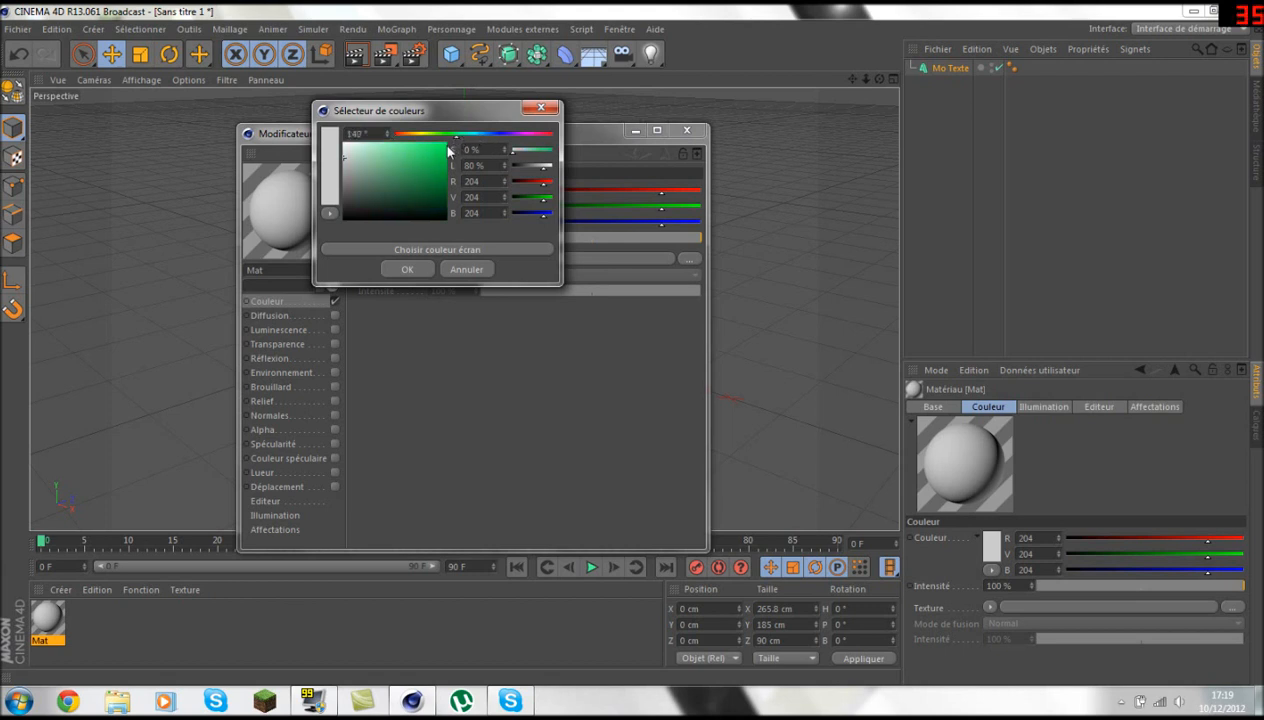
{"action": "left_click", "coordinate": [447, 160]}
{"action": "left_click", "coordinate": [402, 270]}
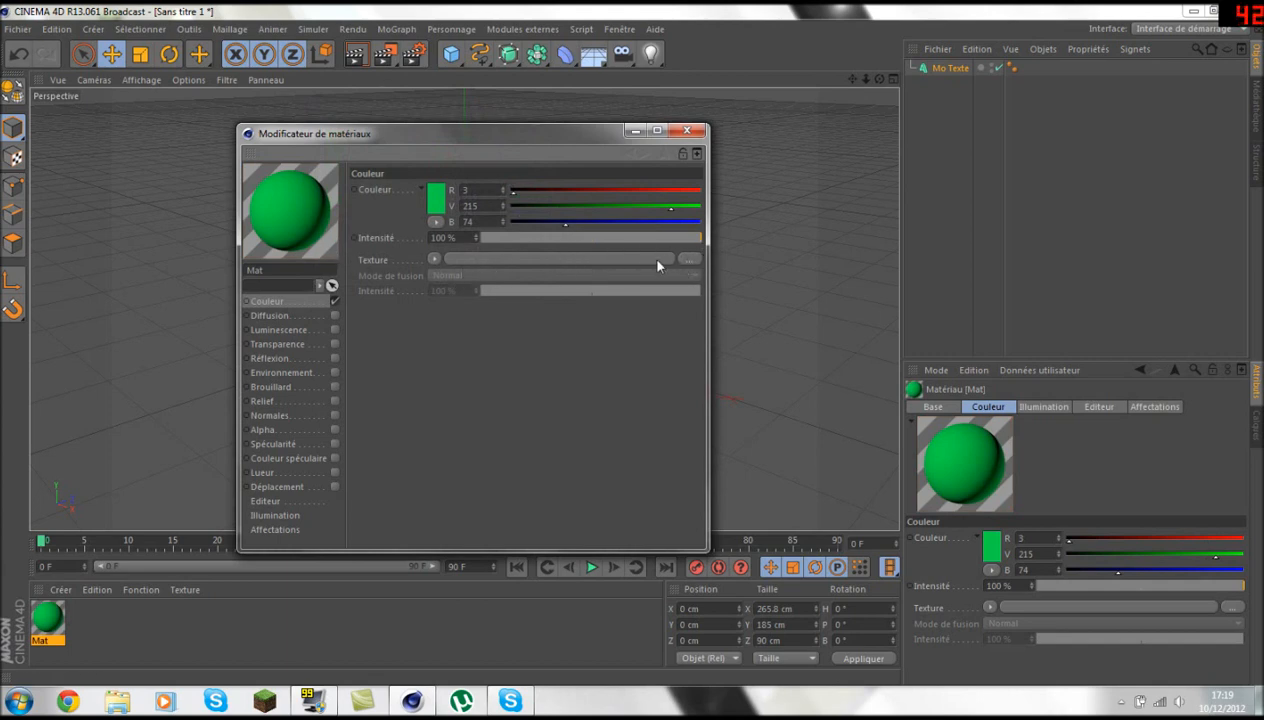
- Load the "Nuage bleu" image as the colour channel's texture and accept copying it to the project location
{"action": "left_click", "coordinate": [689, 260]}
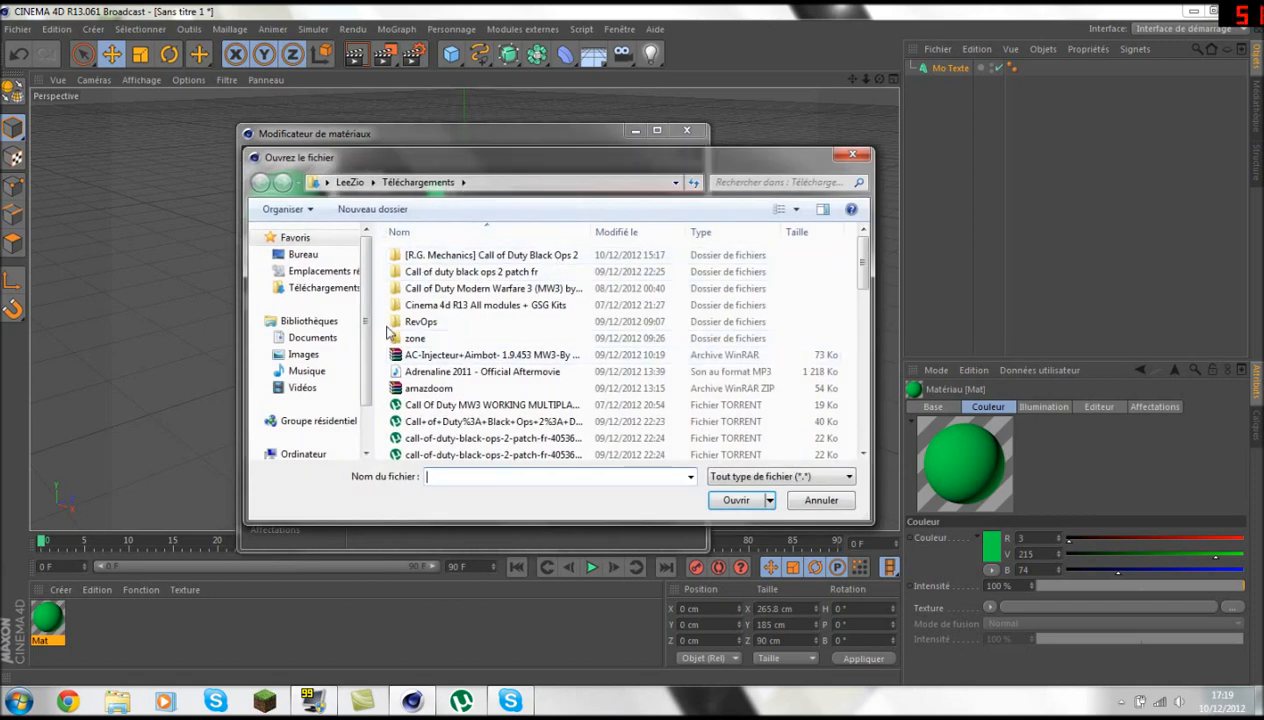
{"action": "left_click", "coordinate": [472, 359]}
{"action": "scroll", "coordinate": [472, 367], "scroll_direction": "down", "scroll_amount": 2}
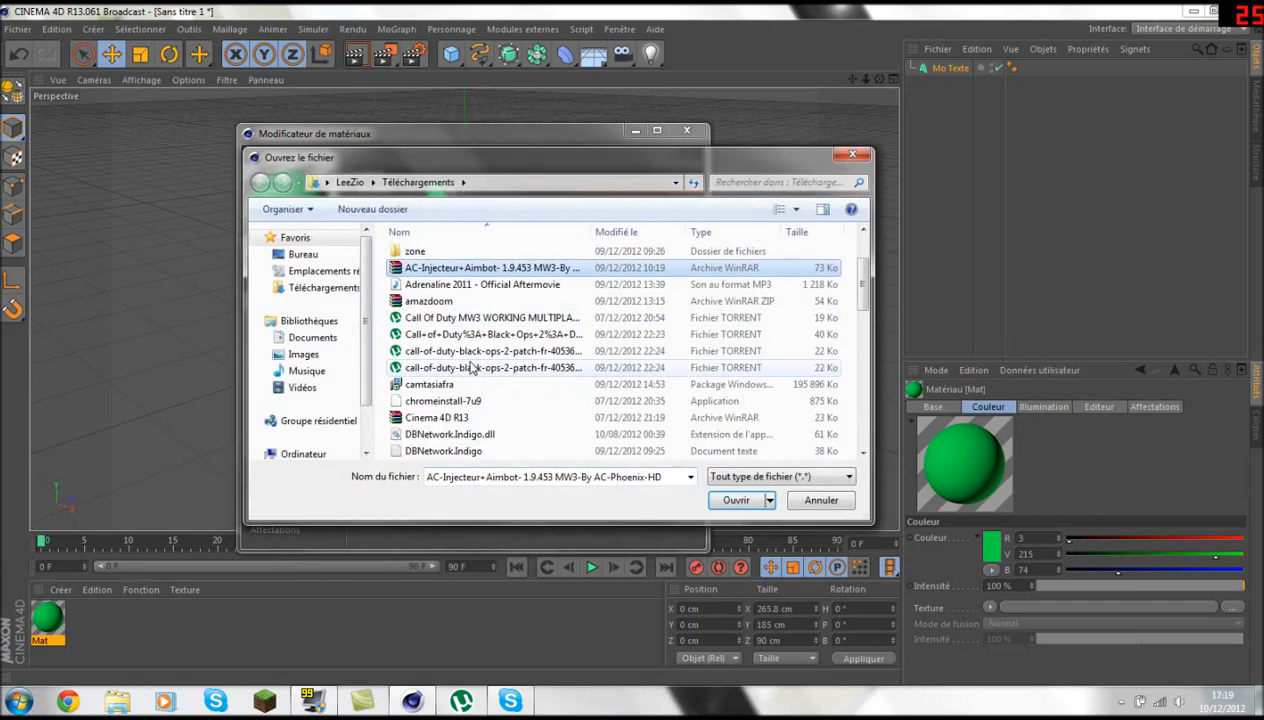
{"action": "scroll", "coordinate": [472, 367], "scroll_direction": "down", "scroll_amount": 6}
{"action": "left_click", "coordinate": [477, 338]}
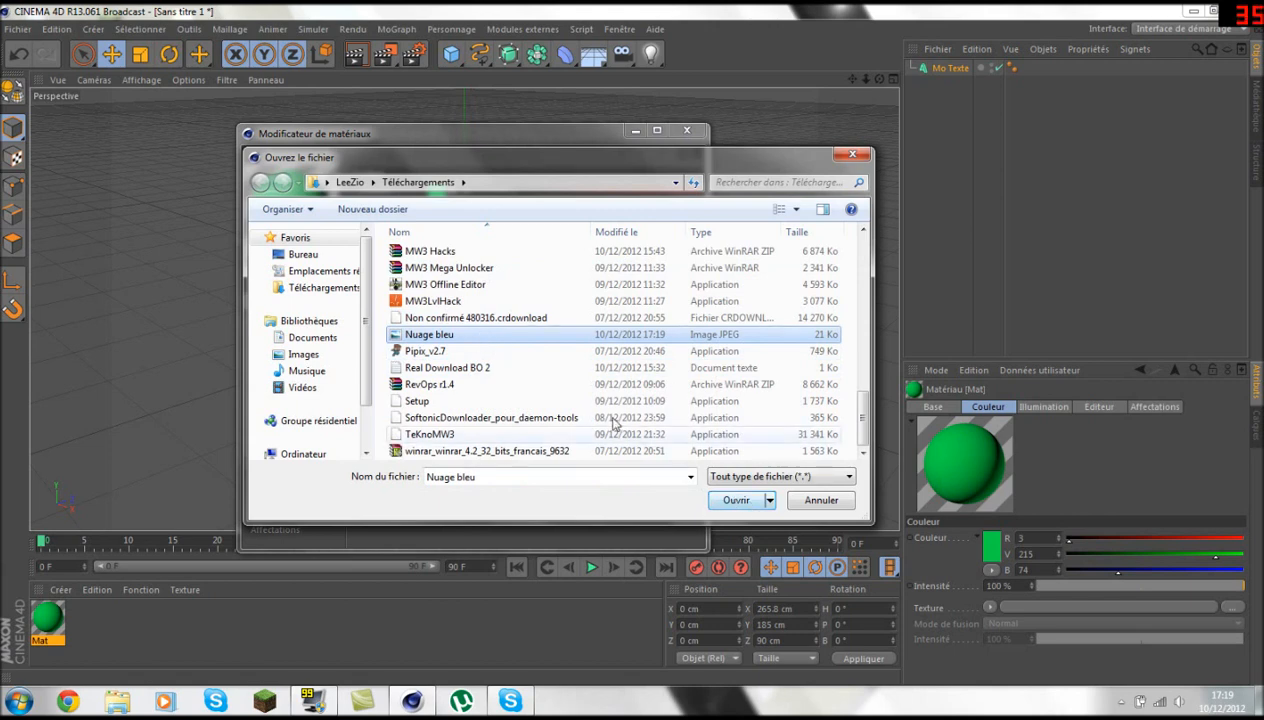
{"action": "key", "text": "Return"}
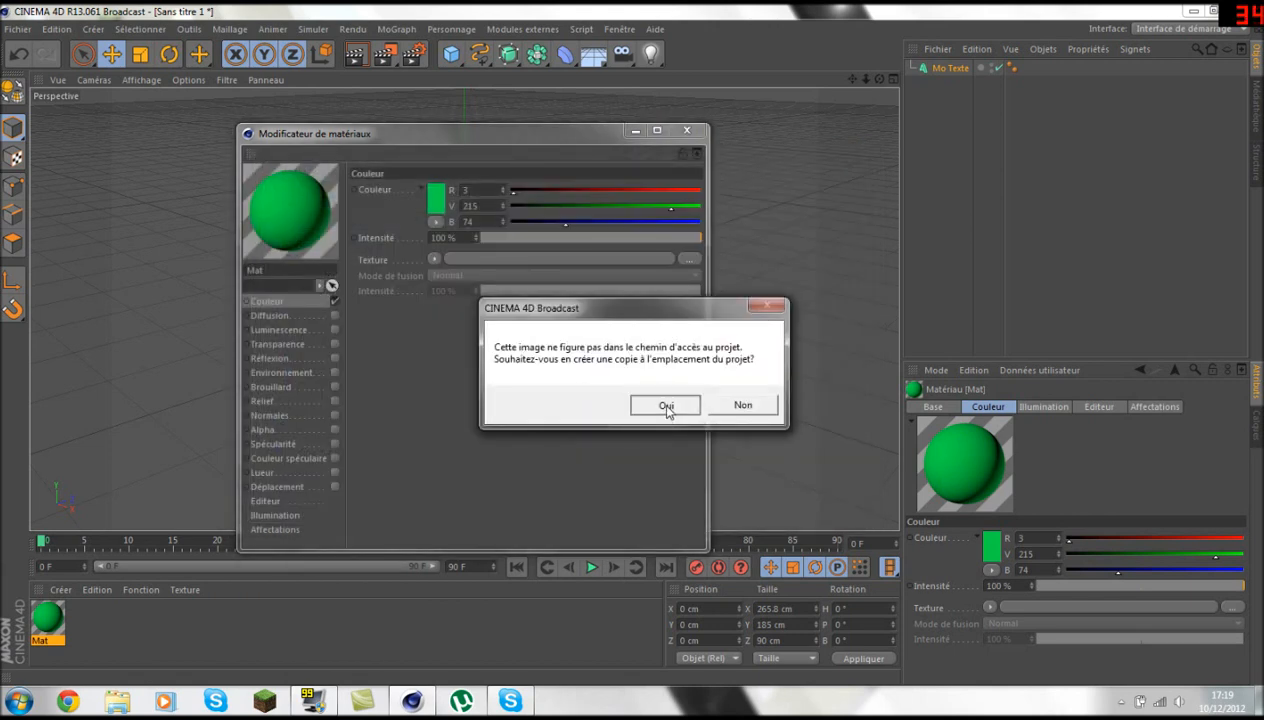
{"action": "left_click", "coordinate": [666, 408]}
- Set the colour texture's sampling to Sans and its blend mode to Produit
{"action": "left_click", "coordinate": [562, 275]}
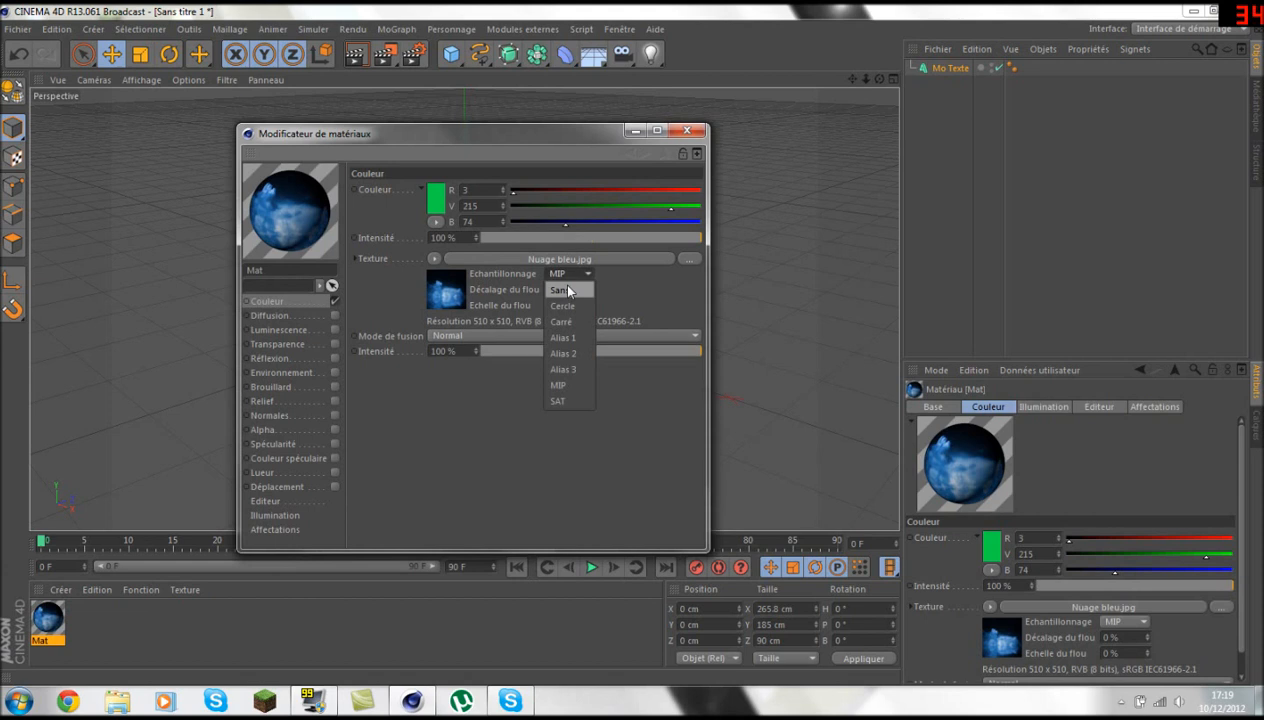
{"action": "left_click", "coordinate": [567, 291]}
{"action": "left_click", "coordinate": [476, 337]}
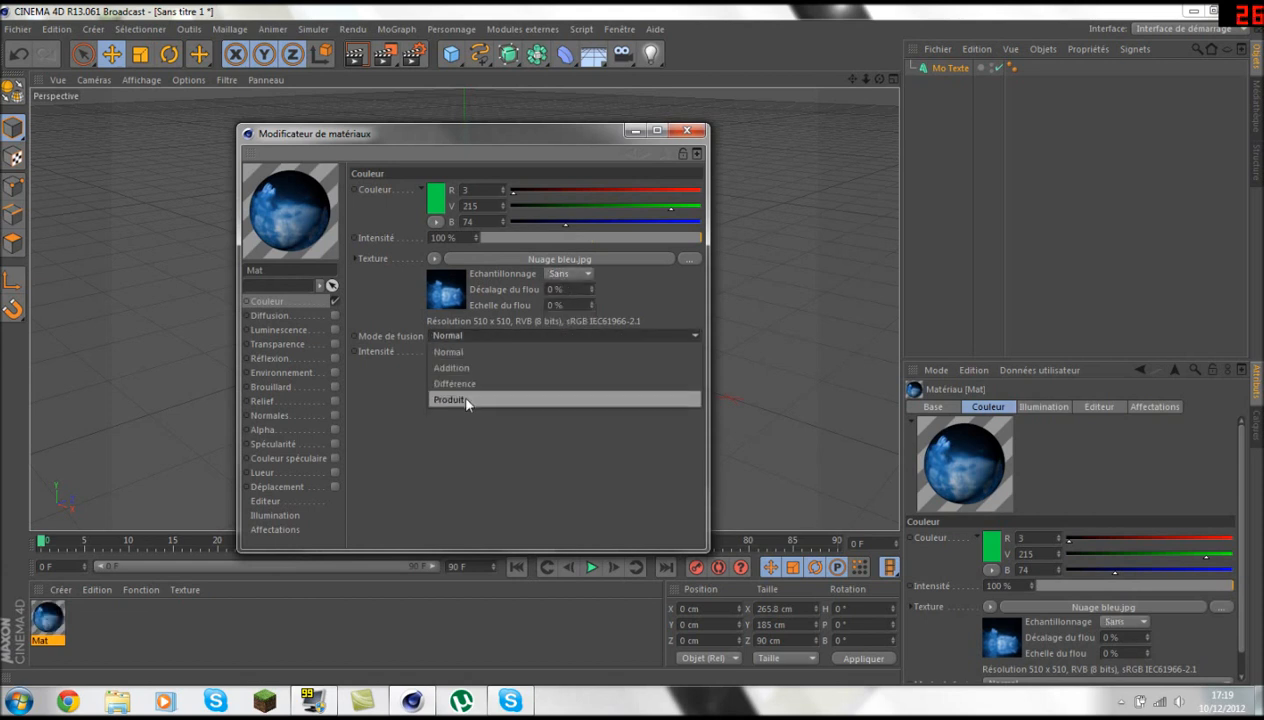
{"action": "left_click", "coordinate": [466, 400]}
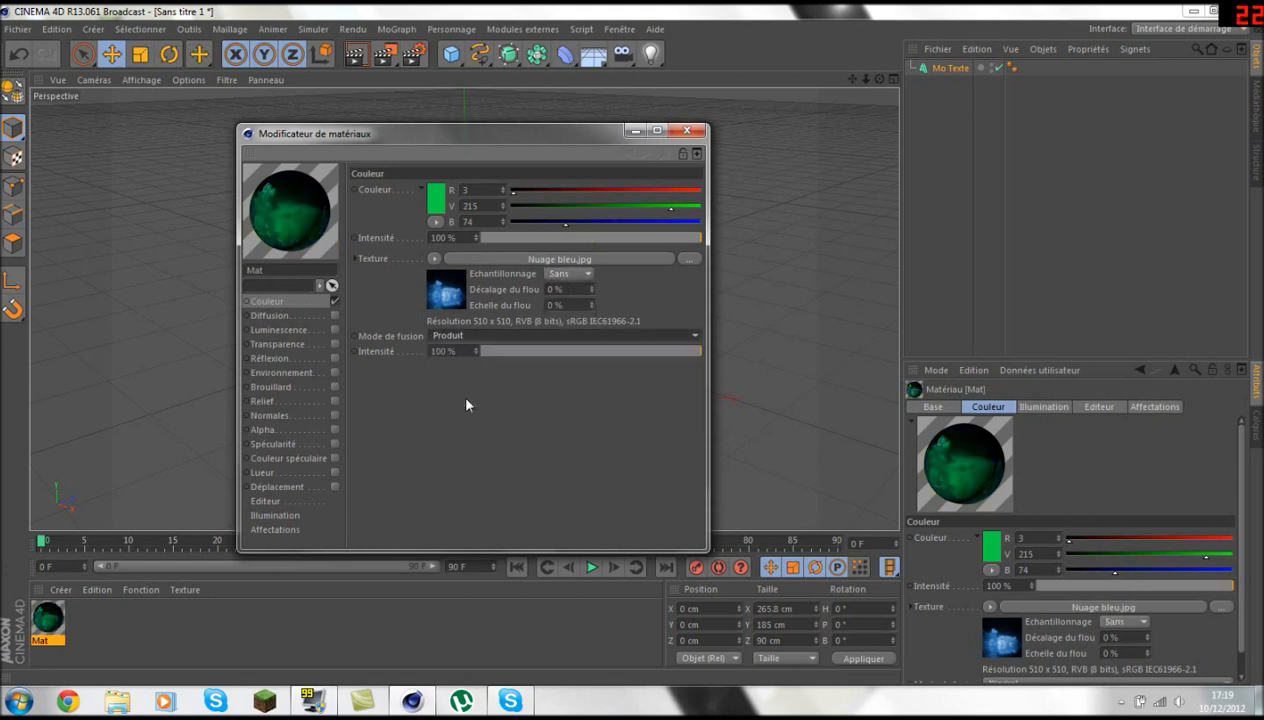
- Enable the material's reflection channel with a Fresnel texture and close the material editor
{"action": "left_click", "coordinate": [334, 357]}
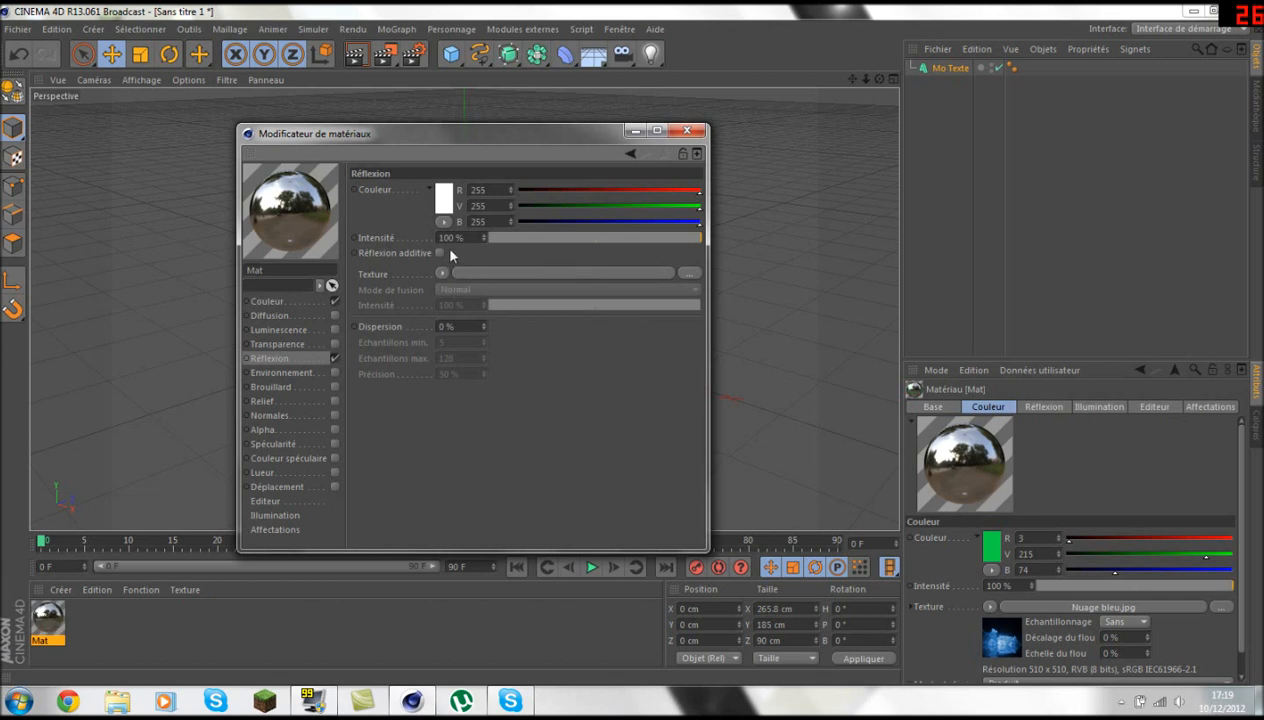
{"action": "left_click", "coordinate": [441, 274]}
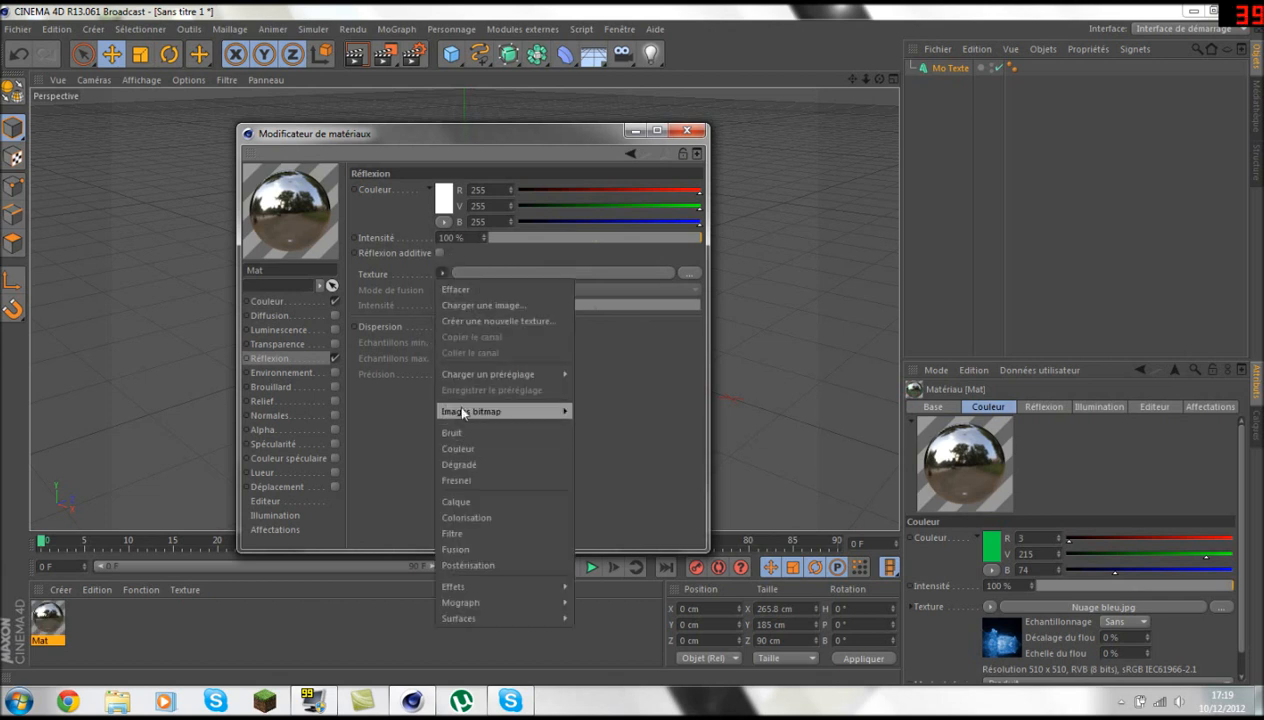
{"action": "left_click", "coordinate": [456, 480]}
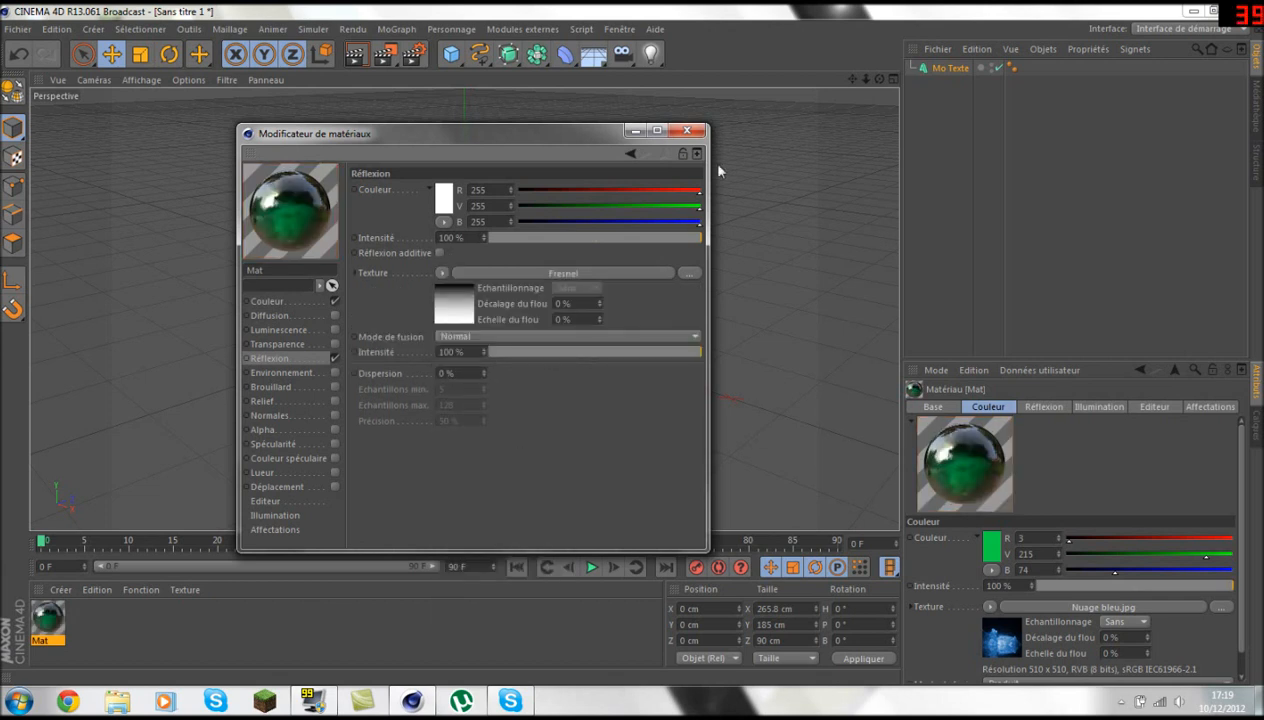
{"action": "left_click", "coordinate": [686, 132]}
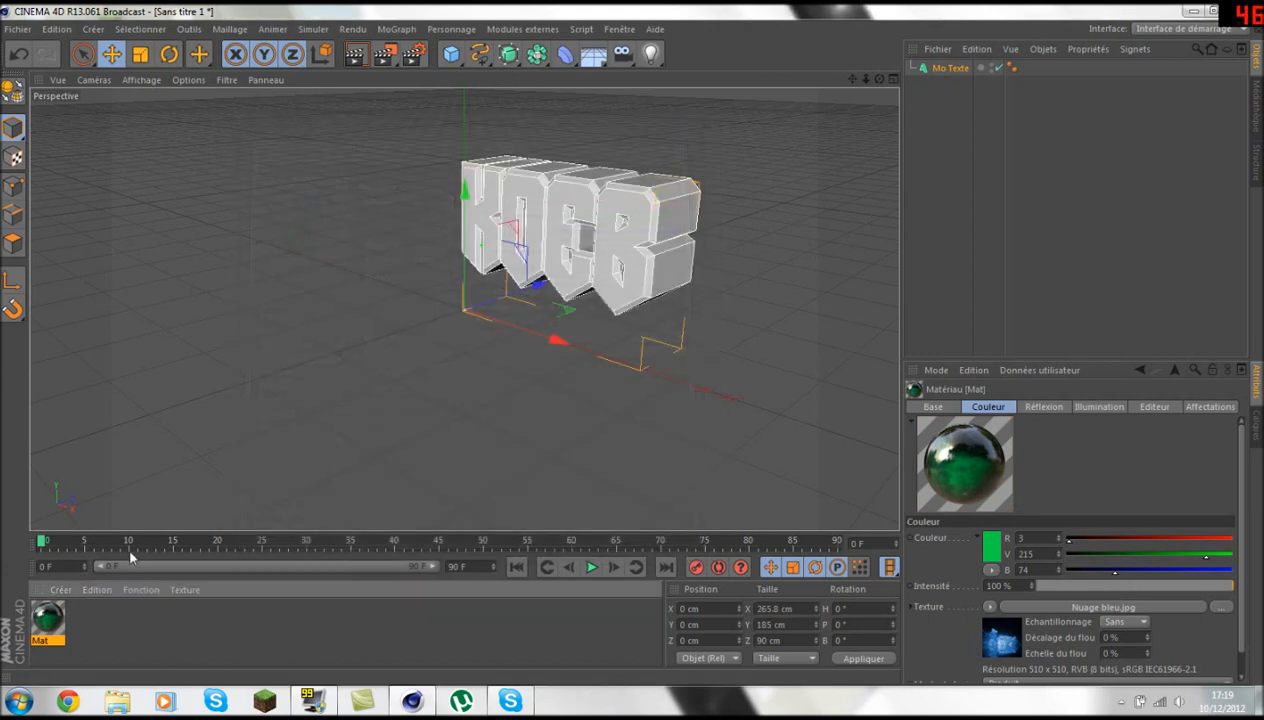
- Apply the Mat material to the koeb text and render the perspective view from the front
{"action": "left_click_drag", "start_coordinate": [540, 255], "coordinate": [542, 254]}
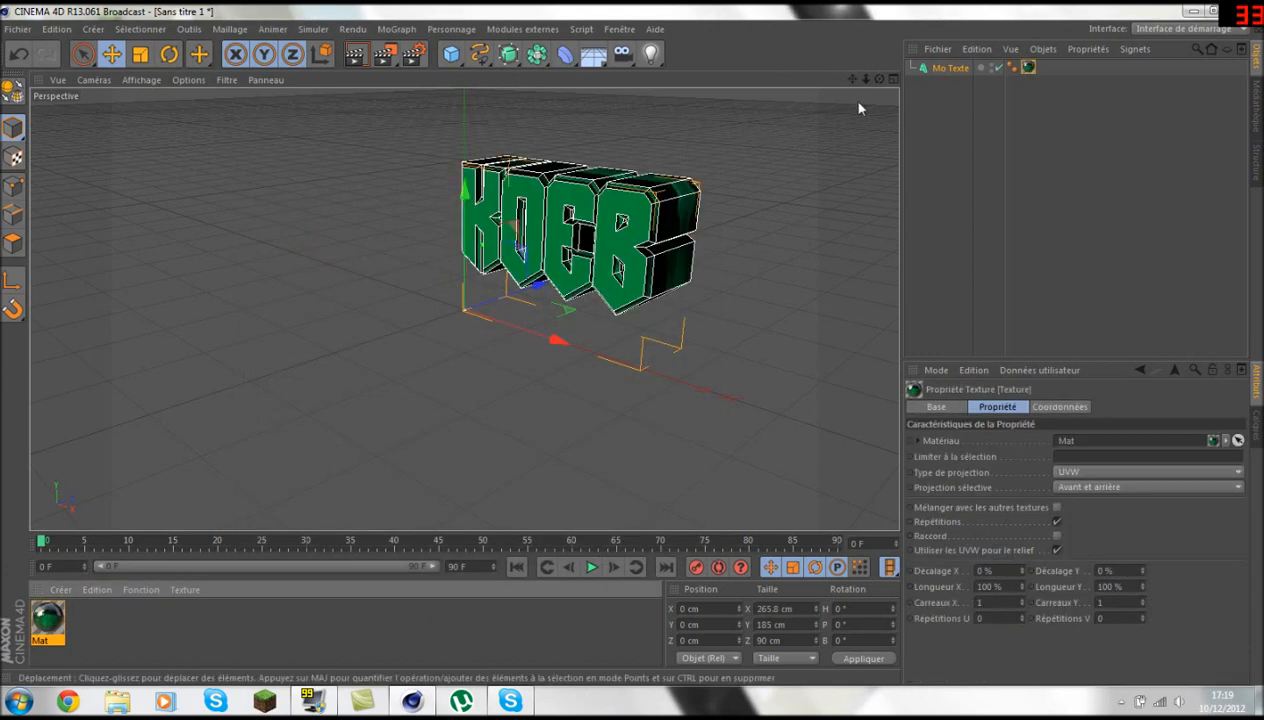
{"action": "left_click_drag", "start_coordinate": [879, 78], "coordinate": [767, 104]}
{"action": "scroll", "coordinate": [643, 302], "scroll_direction": "up", "scroll_amount": 4}
{"action": "left_click_drag", "start_coordinate": [872, 76], "coordinate": [838, 98]}
{"action": "left_click", "coordinate": [354, 56]}
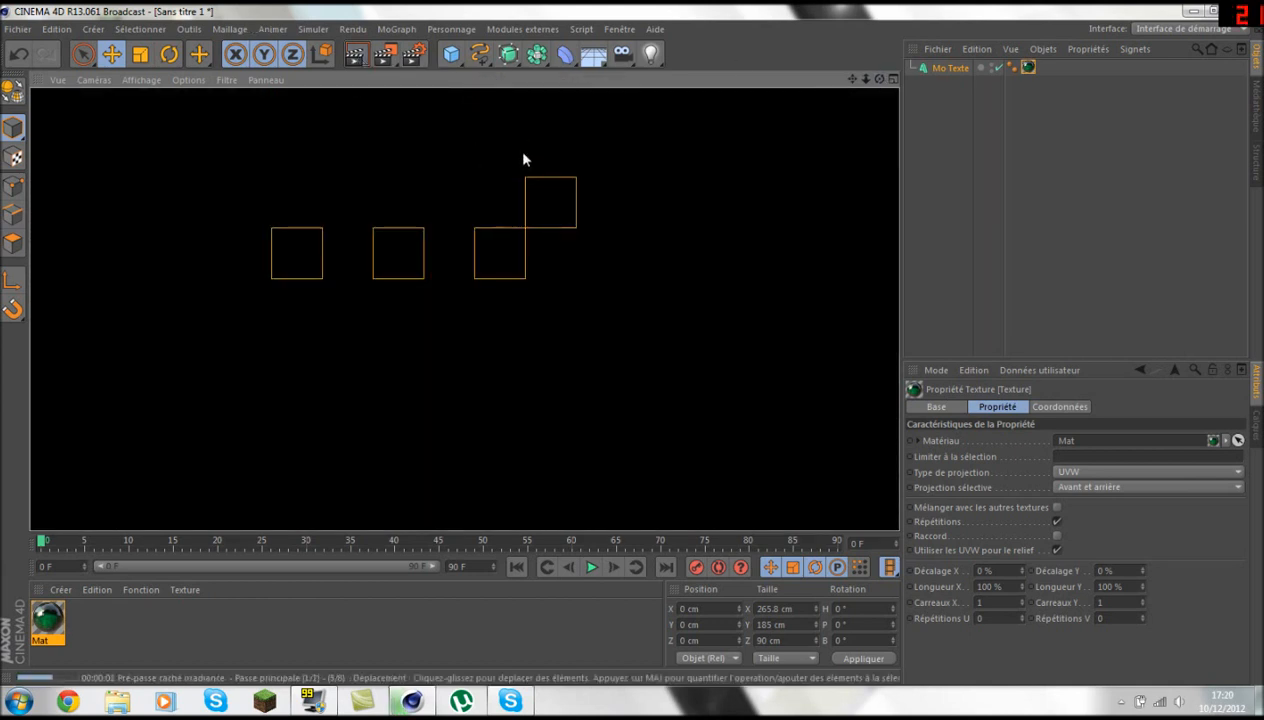
{"action": "left_click", "coordinate": [563, 126]}
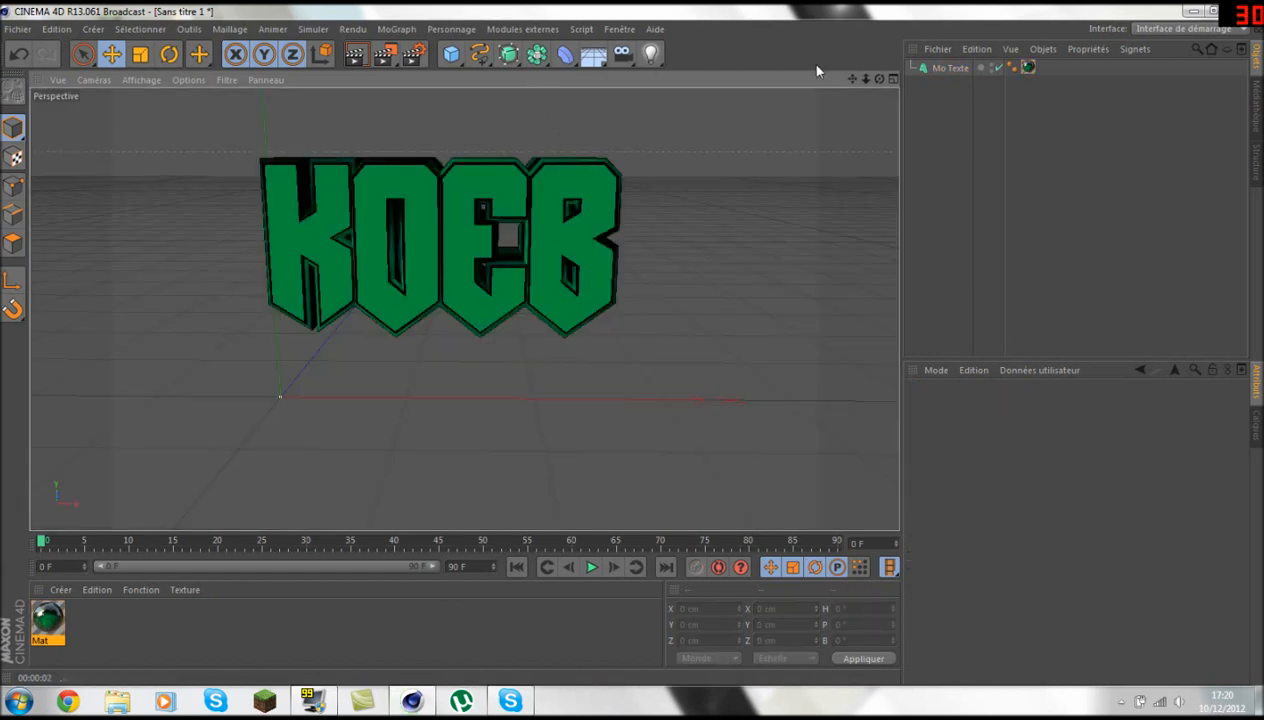
- Add a Plan (plane) object to the scene for the floor under the text
{"action": "left_click_drag", "start_coordinate": [853, 79], "coordinate": [575, 262]}
{"action": "left_click", "coordinate": [451, 53]}
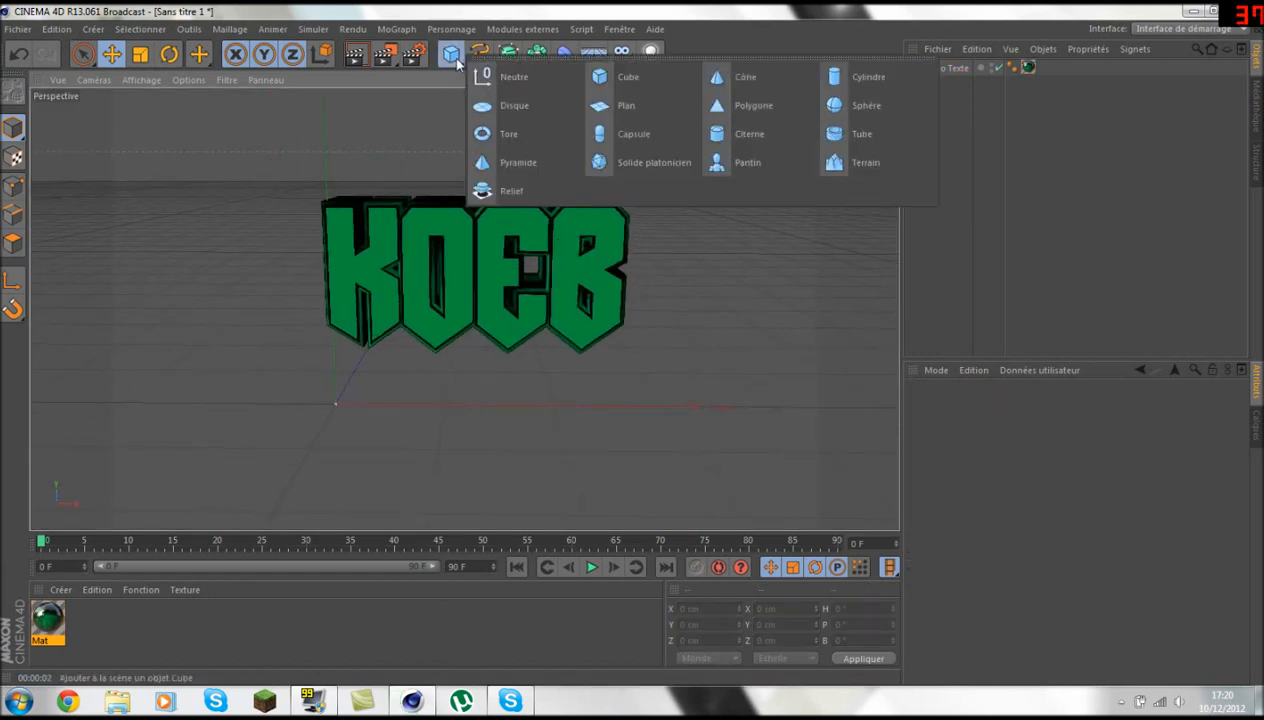
{"action": "left_click", "coordinate": [606, 102]}
- Widen the plane to about 633 cm and move it beneath the text to about X 103, Y -24, Z 26 cm
{"action": "middle_click", "coordinate": [489, 259]}
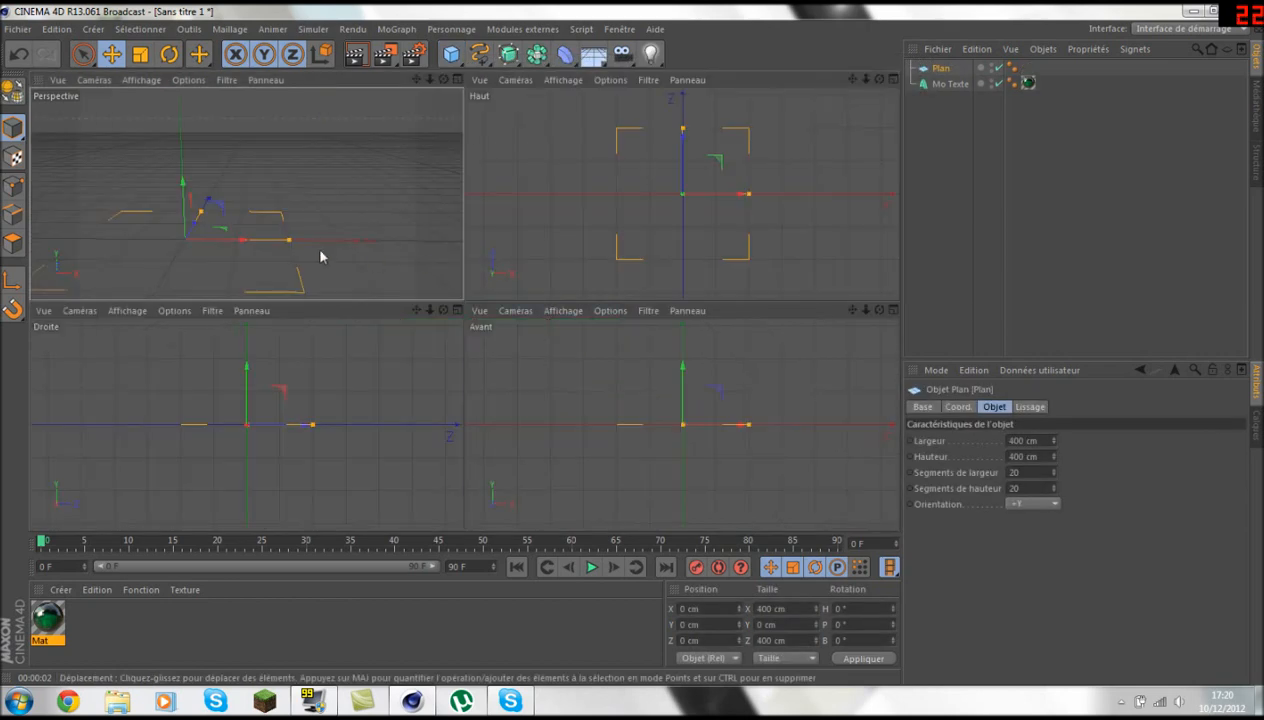
{"action": "left_click", "coordinate": [455, 78]}
{"action": "left_click", "coordinate": [894, 79]}
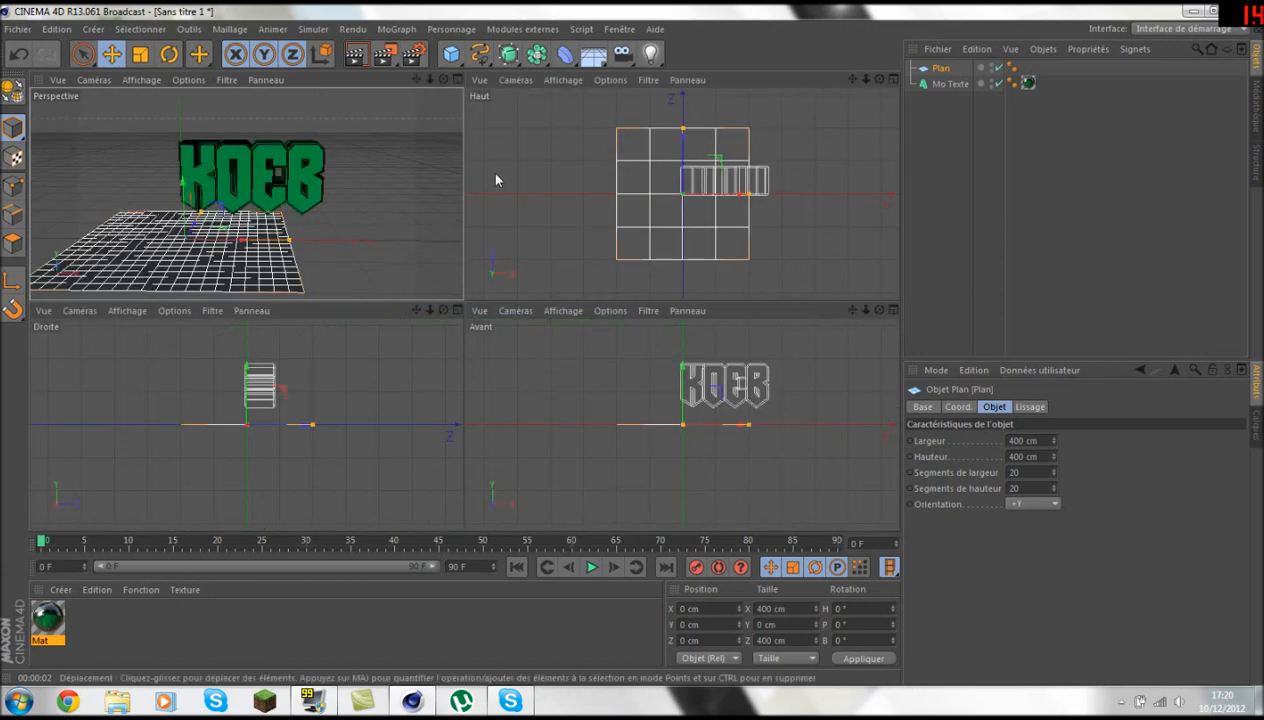
{"action": "left_click_drag", "start_coordinate": [750, 193], "coordinate": [718, 157]}
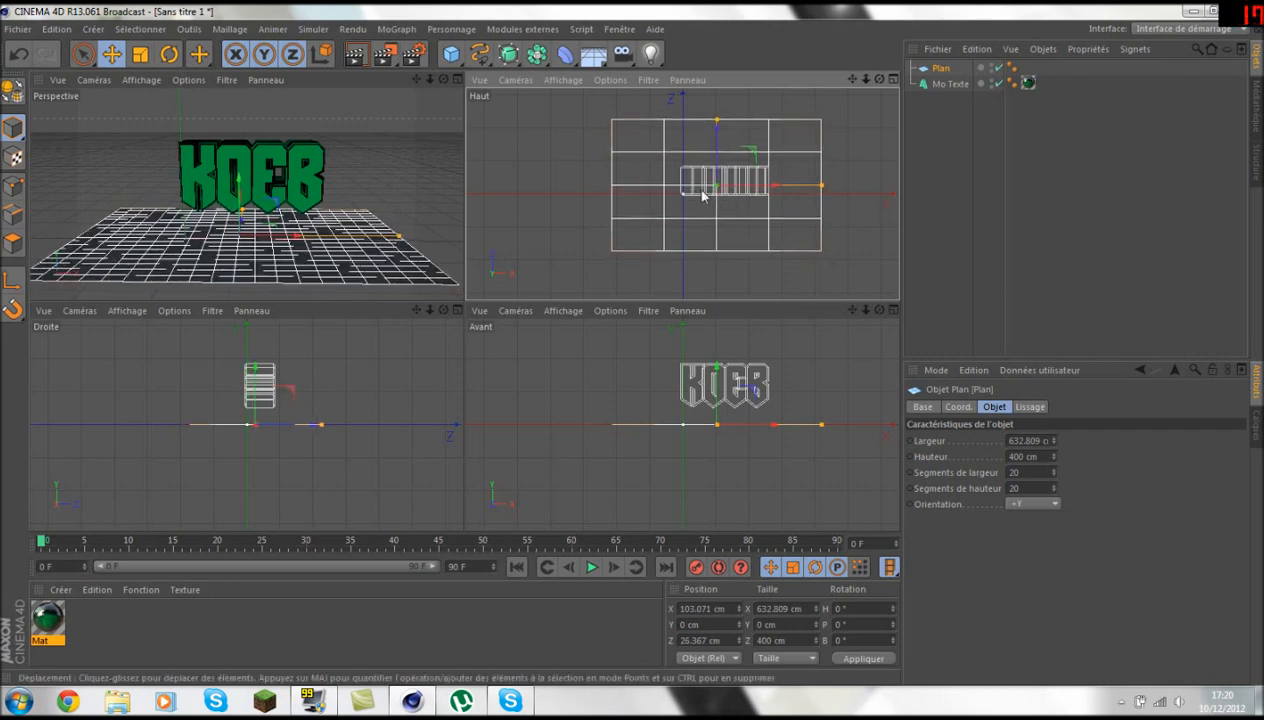
{"action": "left_click_drag", "start_coordinate": [259, 380], "coordinate": [259, 388]}
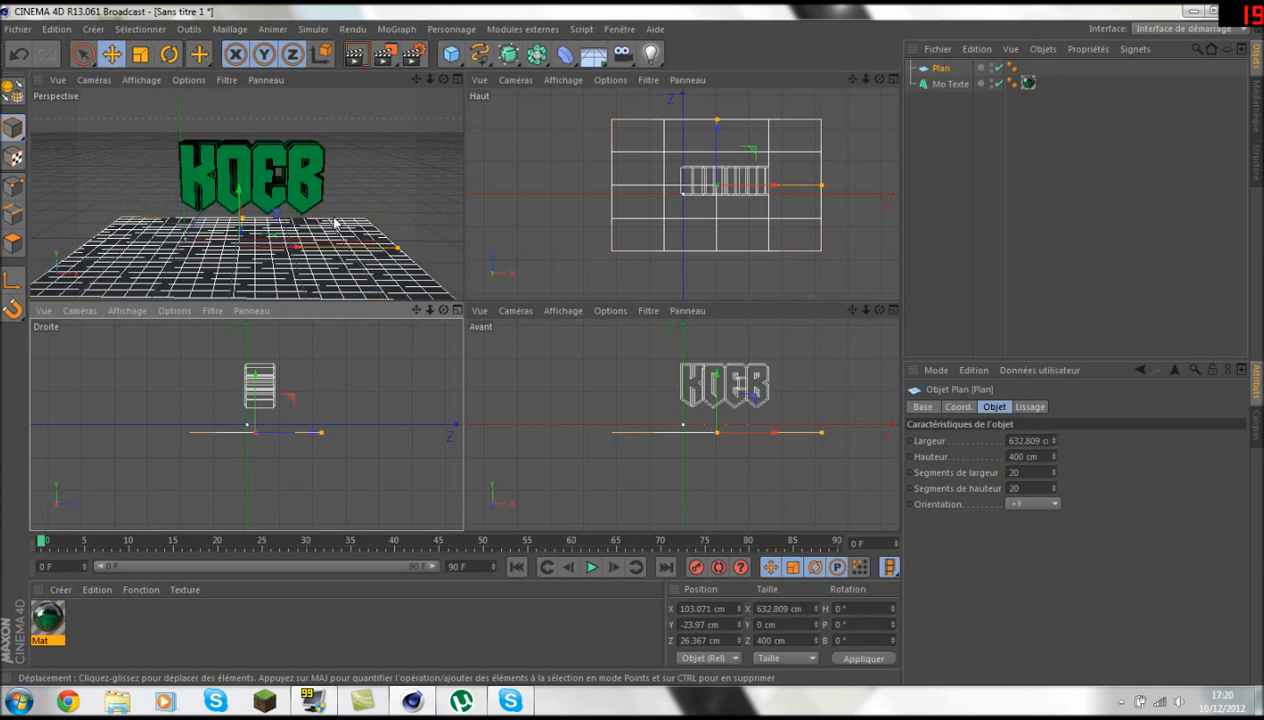
{"action": "middle_click", "coordinate": [336, 222]}
- Create a second material, open it for editing, and disable its colour channel
{"action": "double_click", "coordinate": [137, 627]}
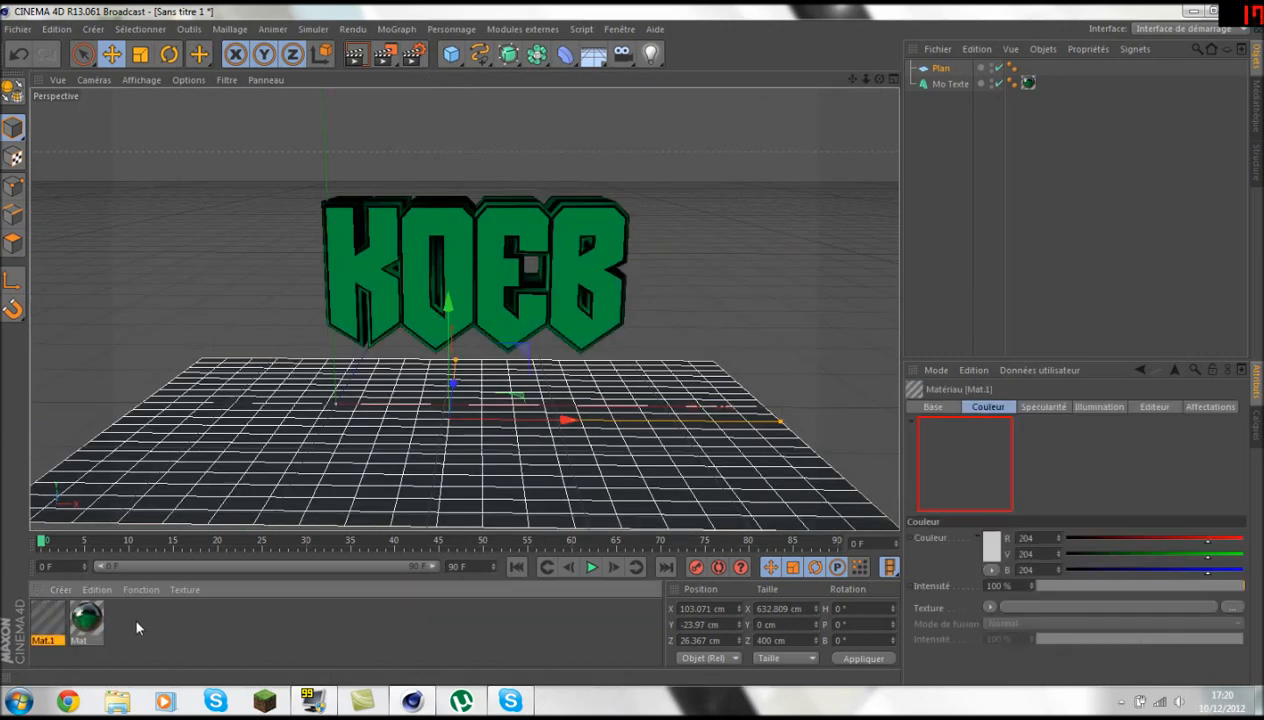
{"action": "double_click", "coordinate": [48, 612]}
{"action": "left_click", "coordinate": [328, 277]}
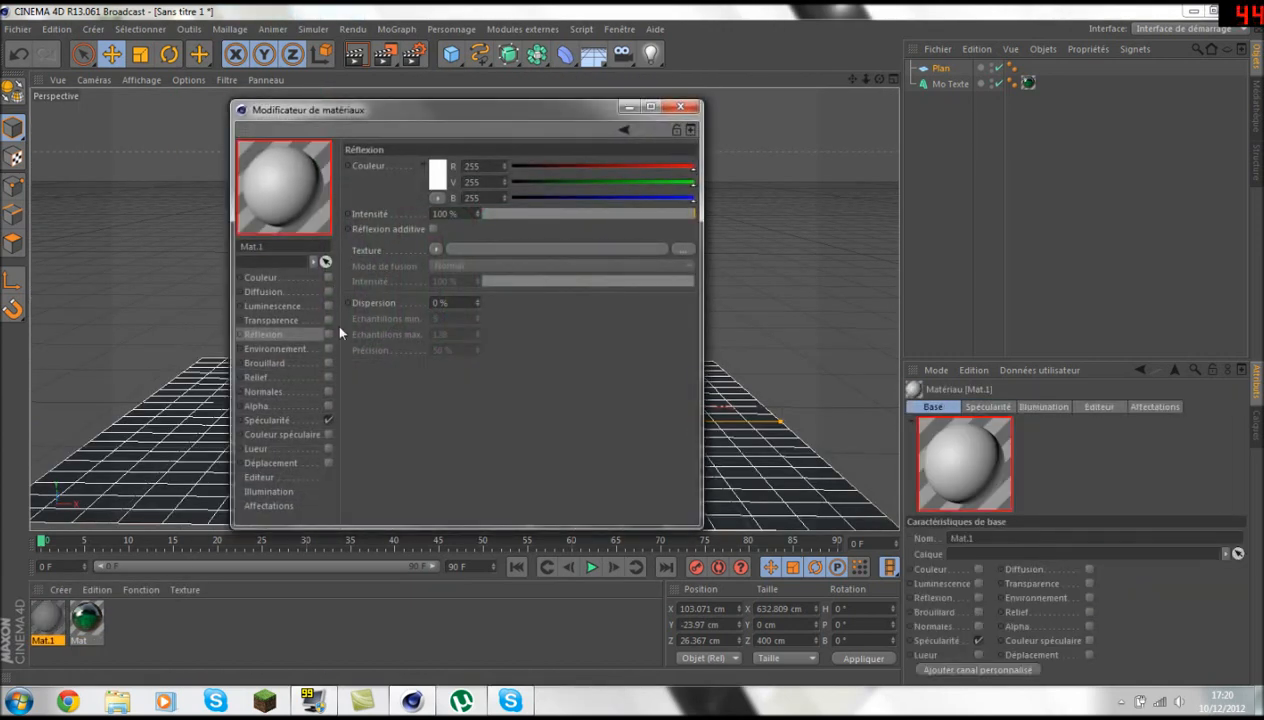
- Disable the Mat.1 material's specularity, enable its luminescence with an intensity of 200 %, and close the material editor
{"action": "left_click", "coordinate": [328, 420]}
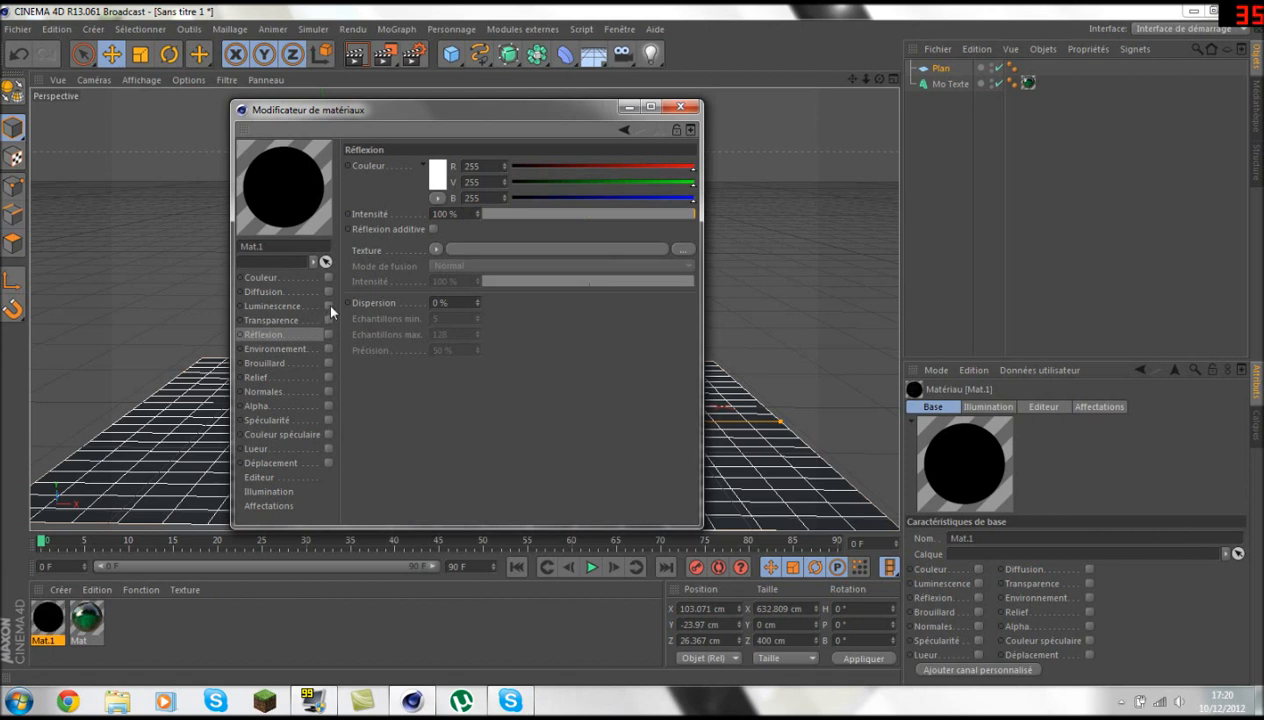
{"action": "left_click", "coordinate": [328, 305]}
{"action": "left_click_drag", "start_coordinate": [444, 213], "coordinate": [424, 213]}
{"action": "type", "text": "99"}
{"action": "key", "text": "Return"}
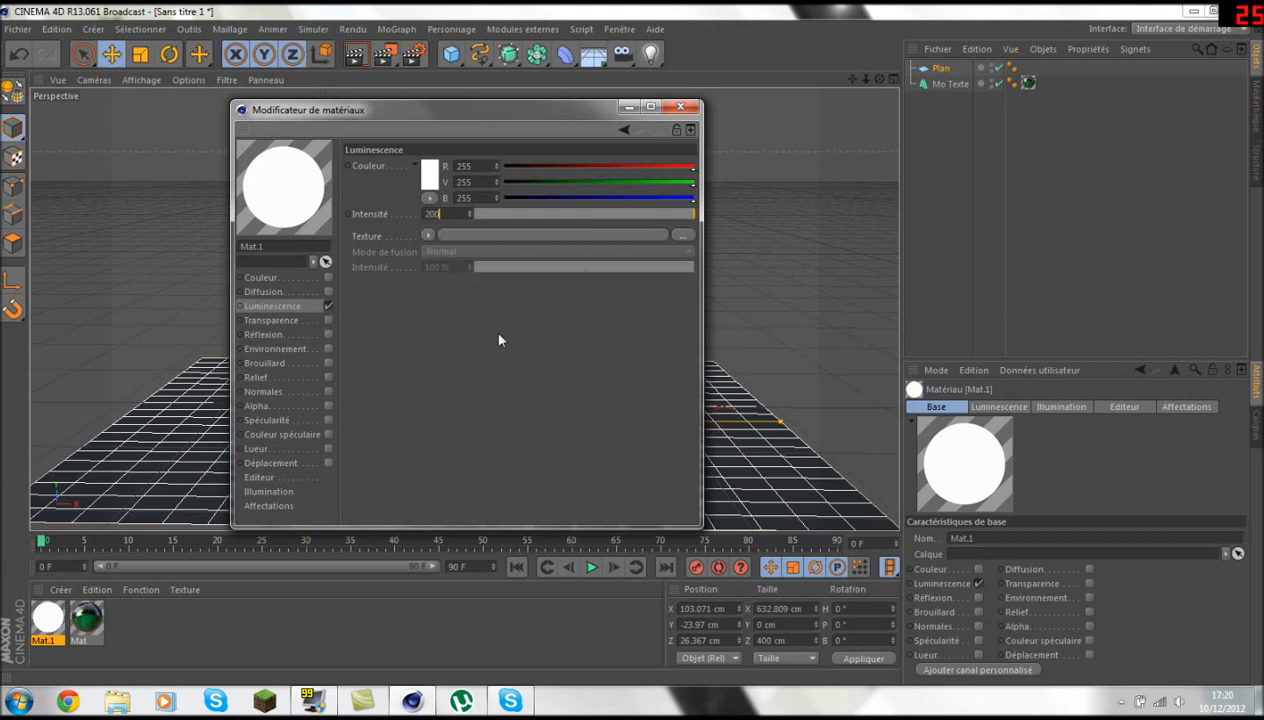
{"action": "left_click", "coordinate": [680, 106]}
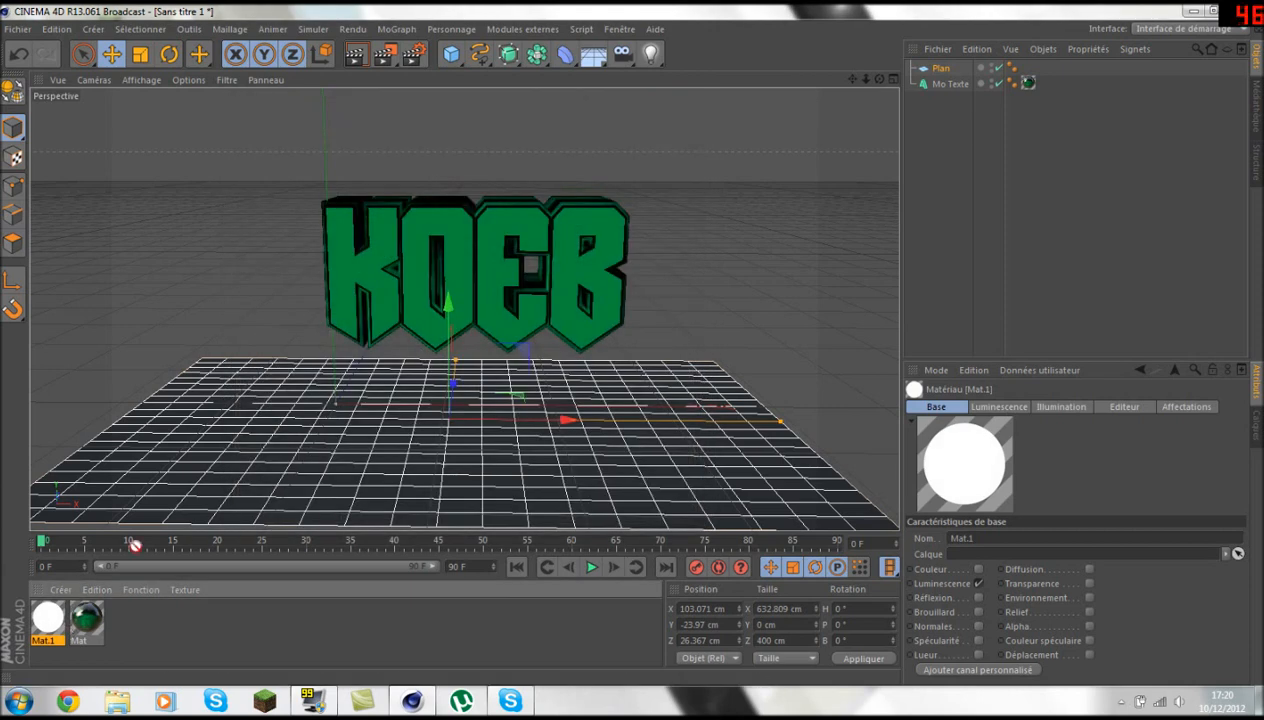
- Apply the Mat.1 material to the floor plane and render the perspective view
{"action": "left_click_drag", "start_coordinate": [66, 592], "coordinate": [268, 474]}
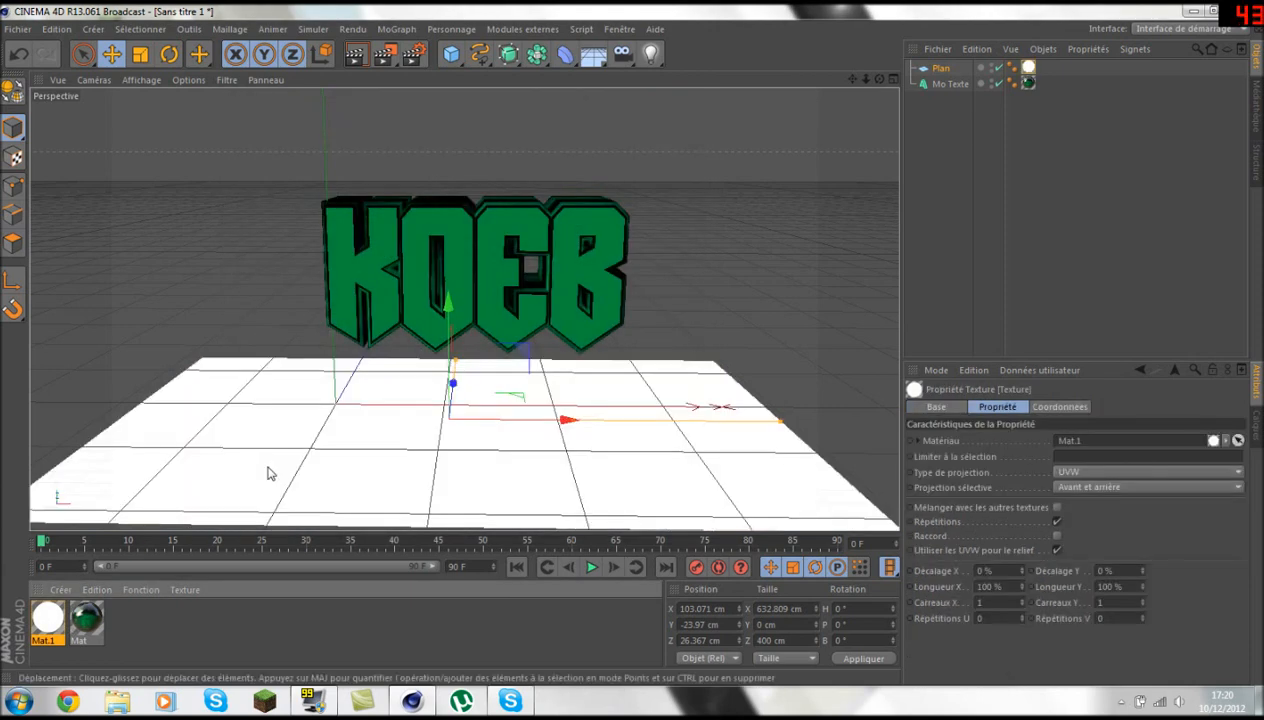
{"action": "left_click", "coordinate": [354, 55]}
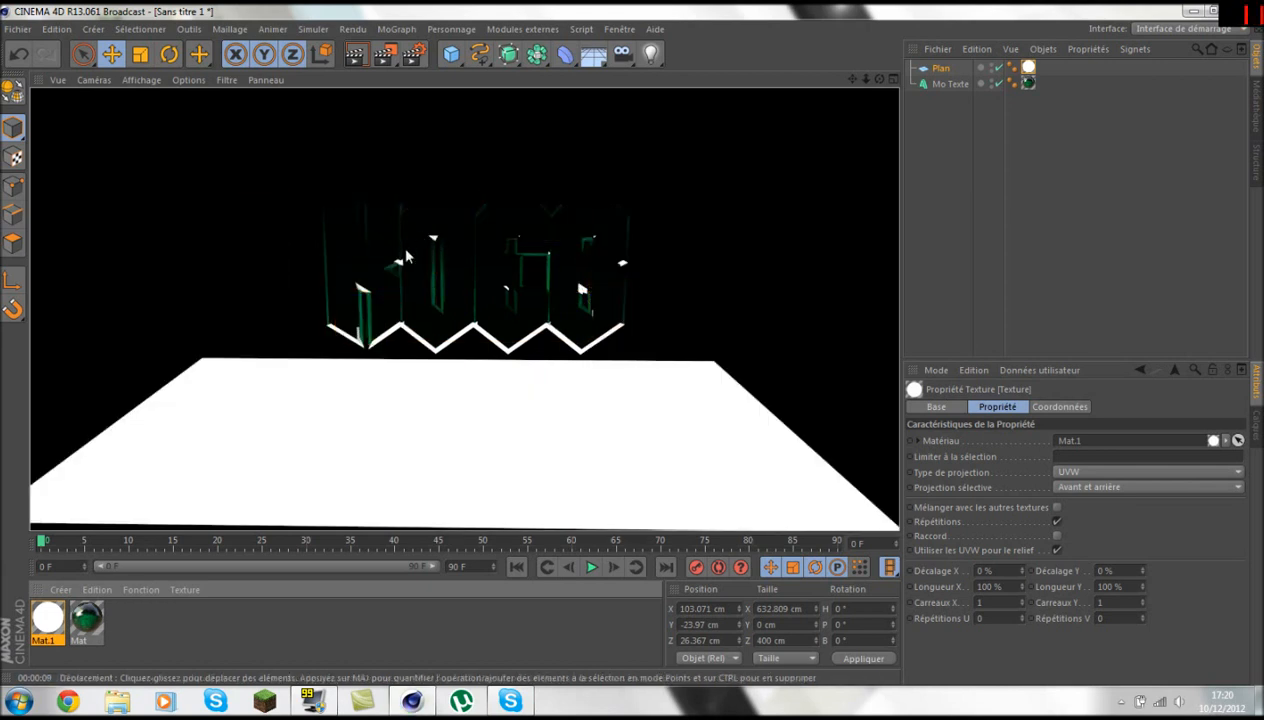
- Duplicate the white floor plane and raise the copy above the koeb text as a ceiling
{"action": "left_click", "coordinate": [440, 393]}
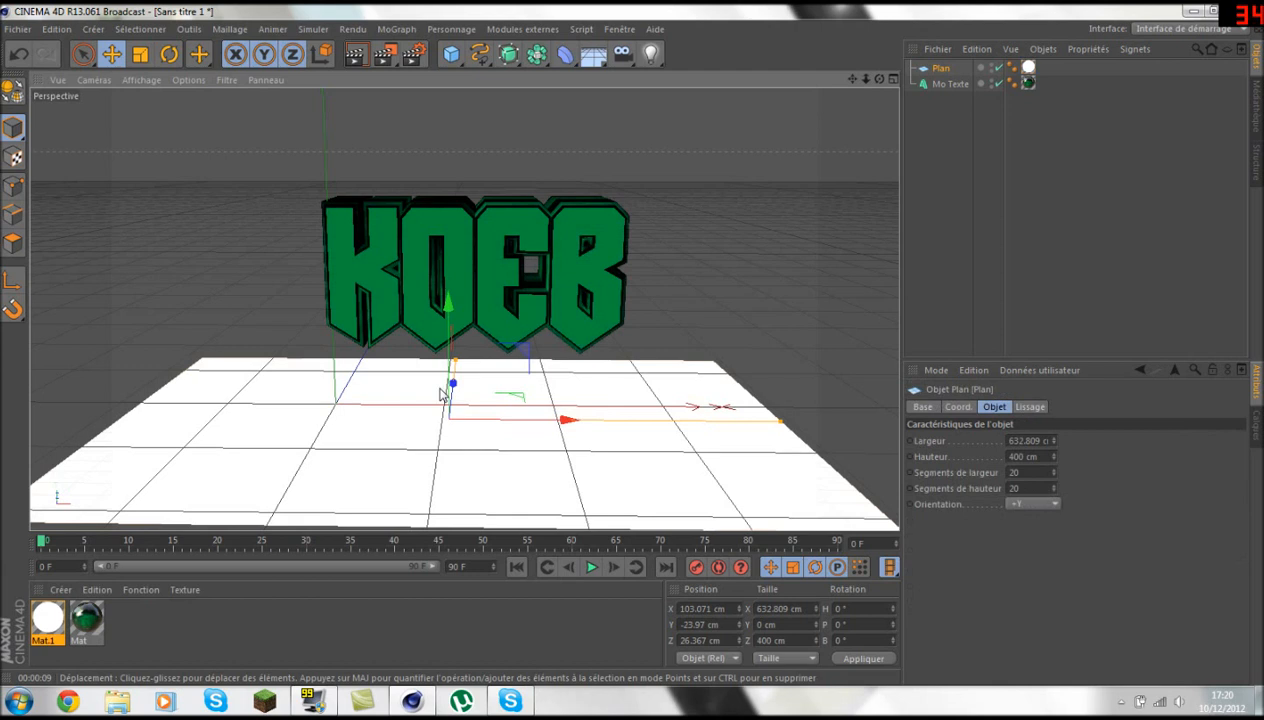
{"action": "key", "text": "ctrl+c"}
{"action": "key", "text": "ctrl+v"}
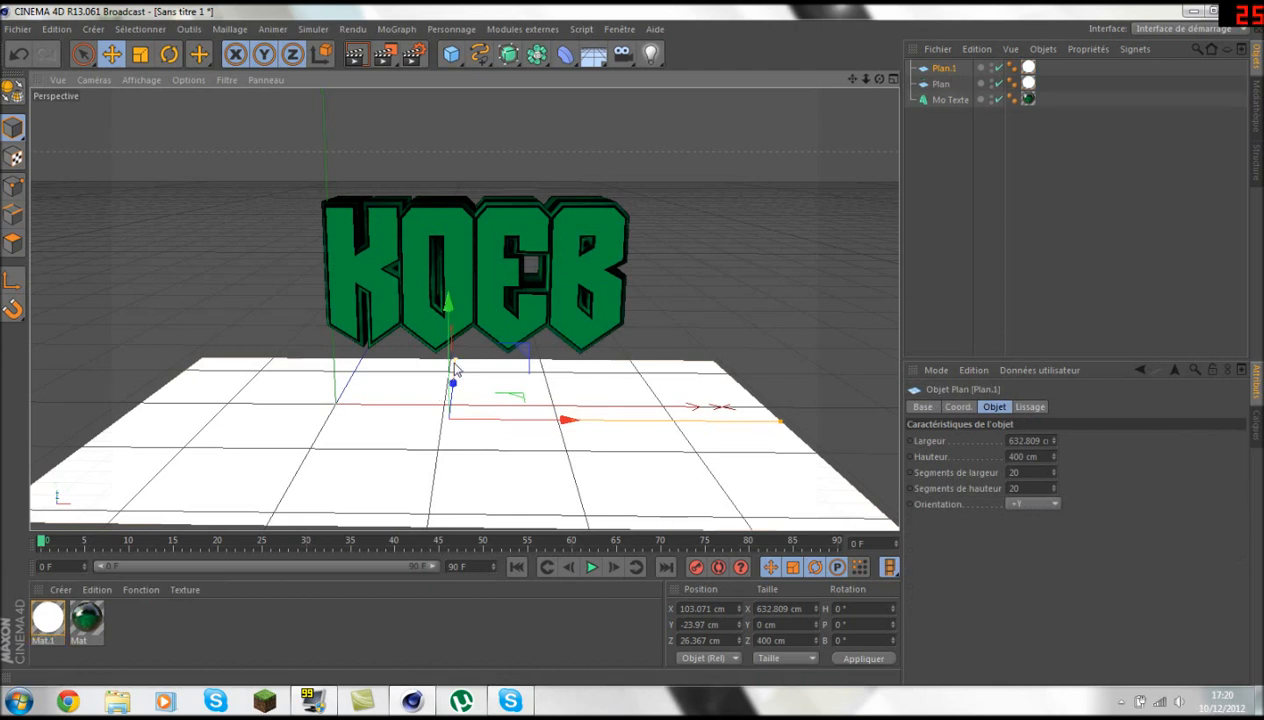
{"action": "left_click_drag", "start_coordinate": [452, 366], "coordinate": [451, 103]}
- Duplicate the floor plane again, raise the copy to about Y 121 cm, and rotate it upright by about 90.5° in B
{"action": "left_click", "coordinate": [455, 527]}
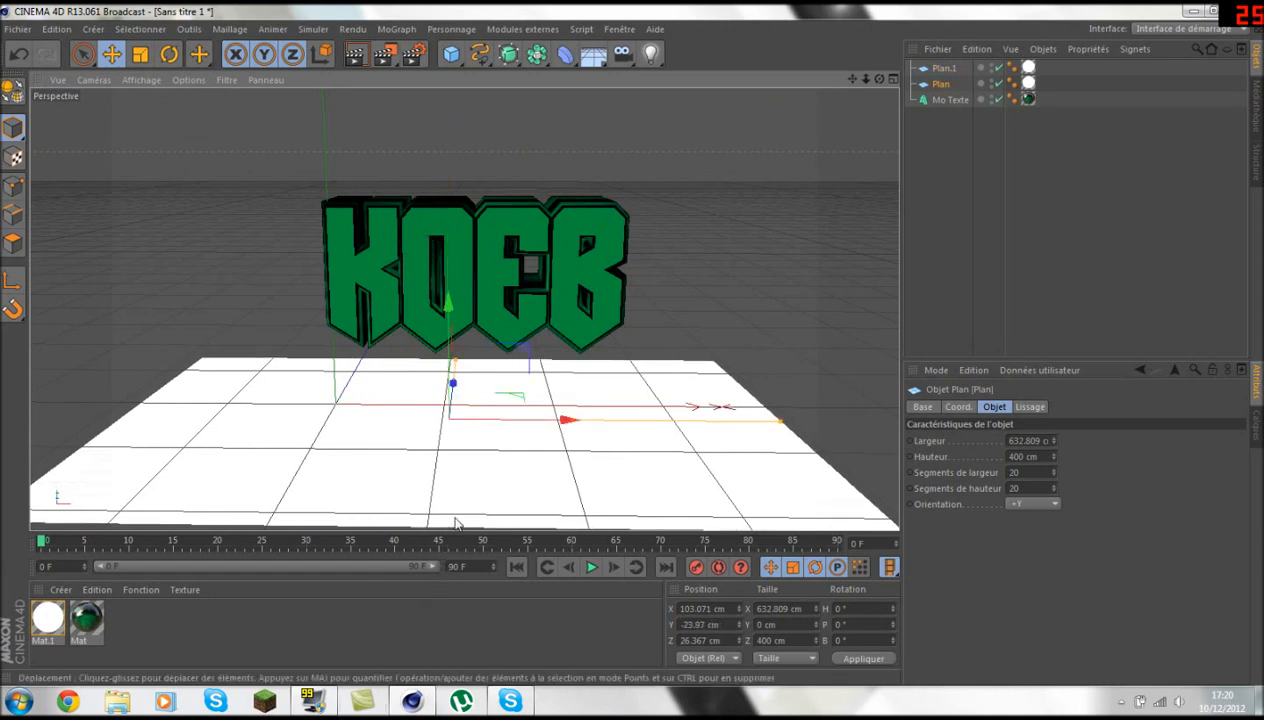
{"action": "key", "text": "ctrl+c"}
{"action": "key", "text": "ctrl+v"}
{"action": "left_click_drag", "start_coordinate": [452, 366], "coordinate": [465, 155]}
{"action": "left_click", "coordinate": [169, 54]}
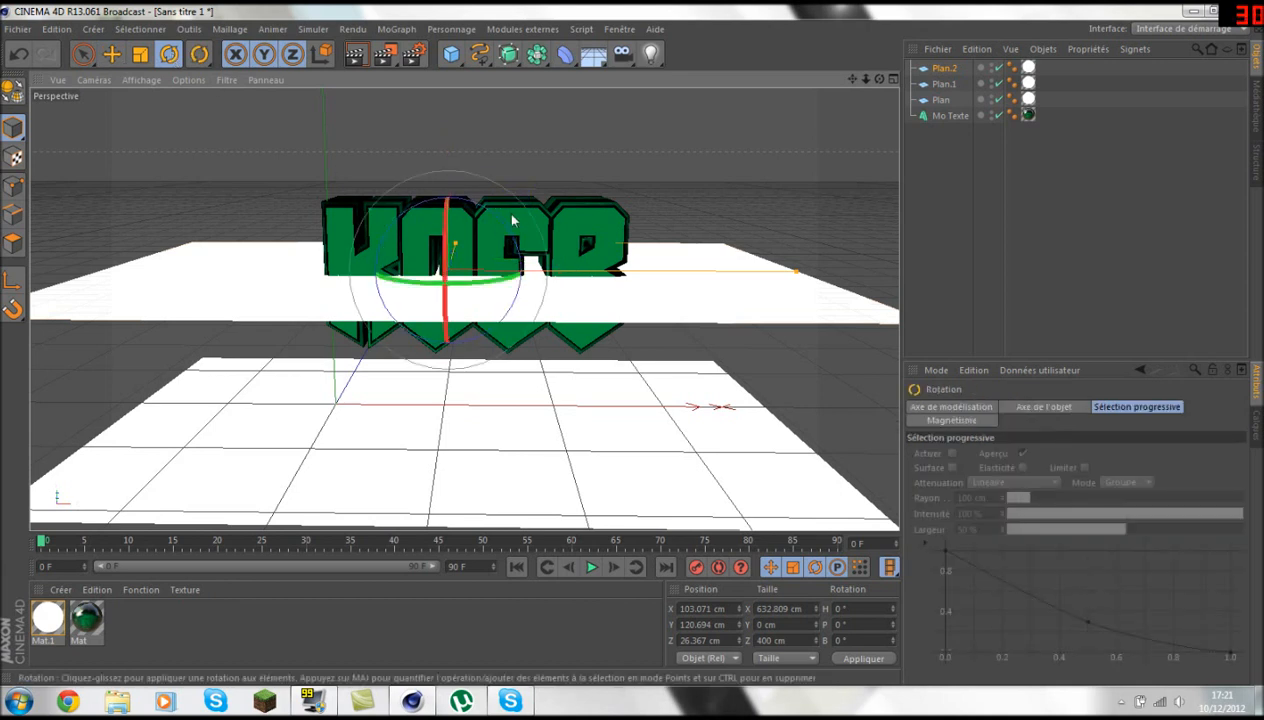
{"action": "left_click_drag", "start_coordinate": [494, 215], "coordinate": [595, 395]}
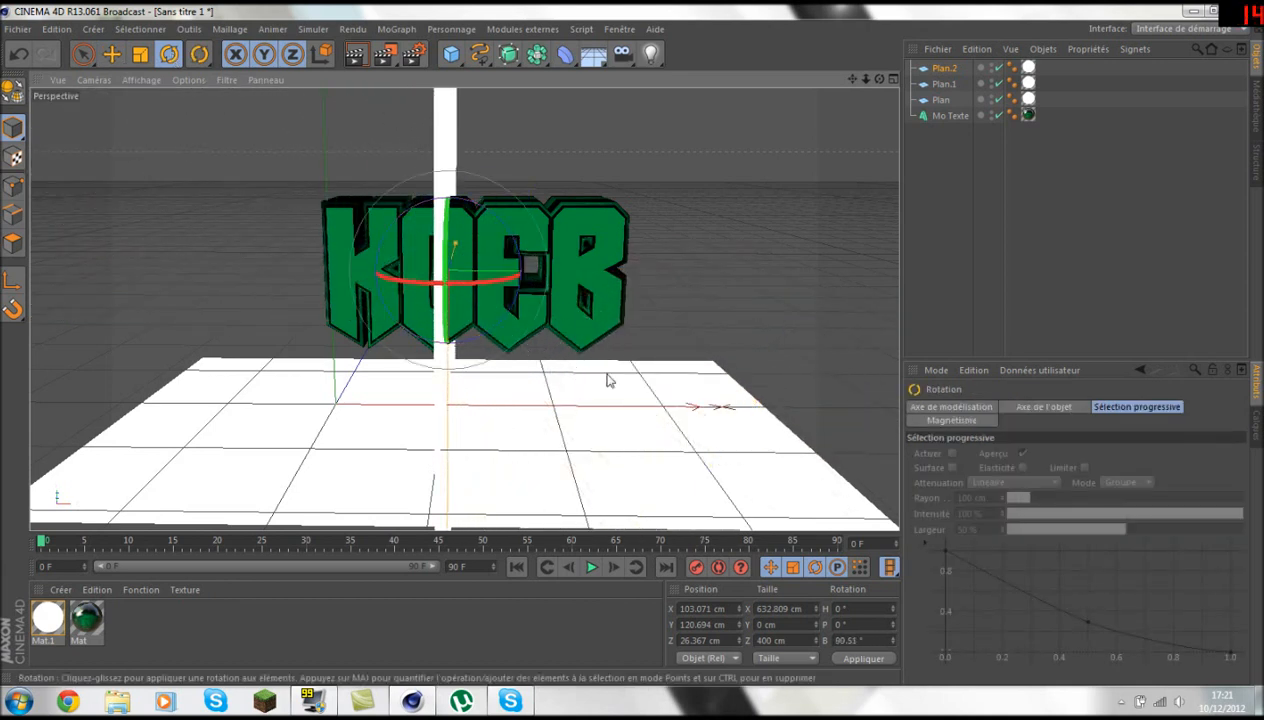
- Move the upright plane to one side of the text and paste another plane for the opposite side wall
{"action": "left_click", "coordinate": [938, 50]}
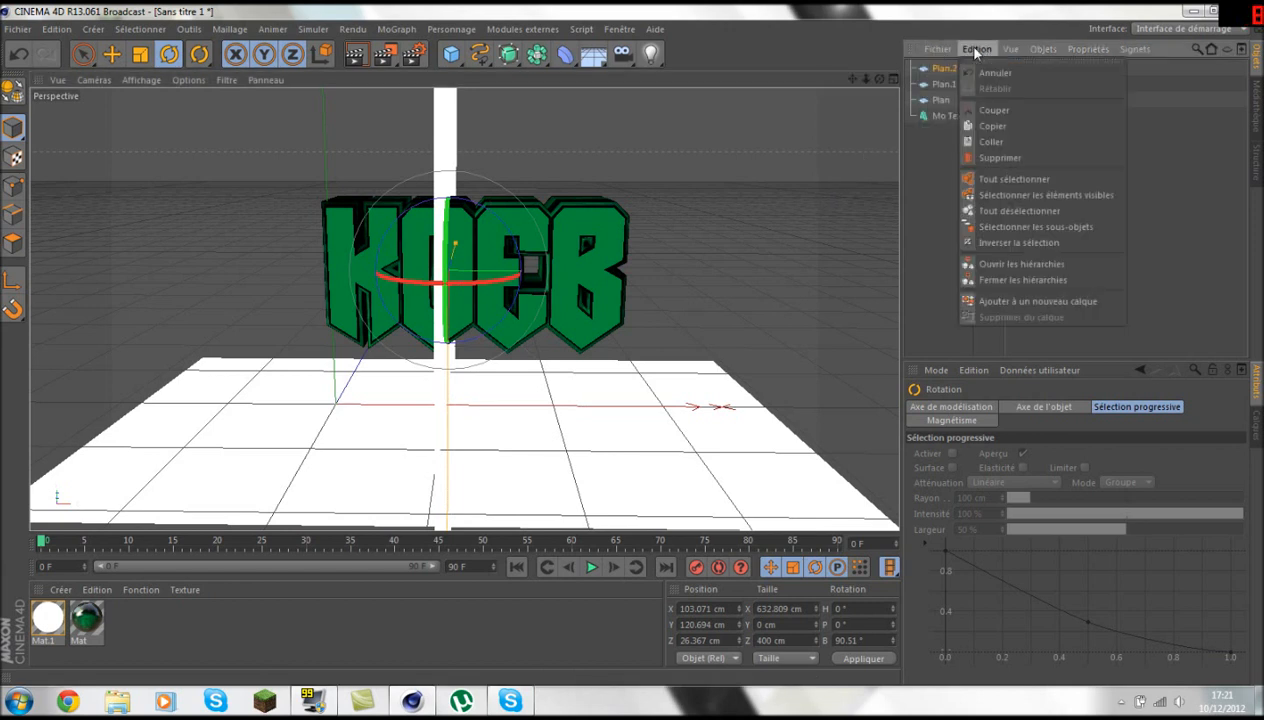
{"action": "left_click", "coordinate": [976, 52]}
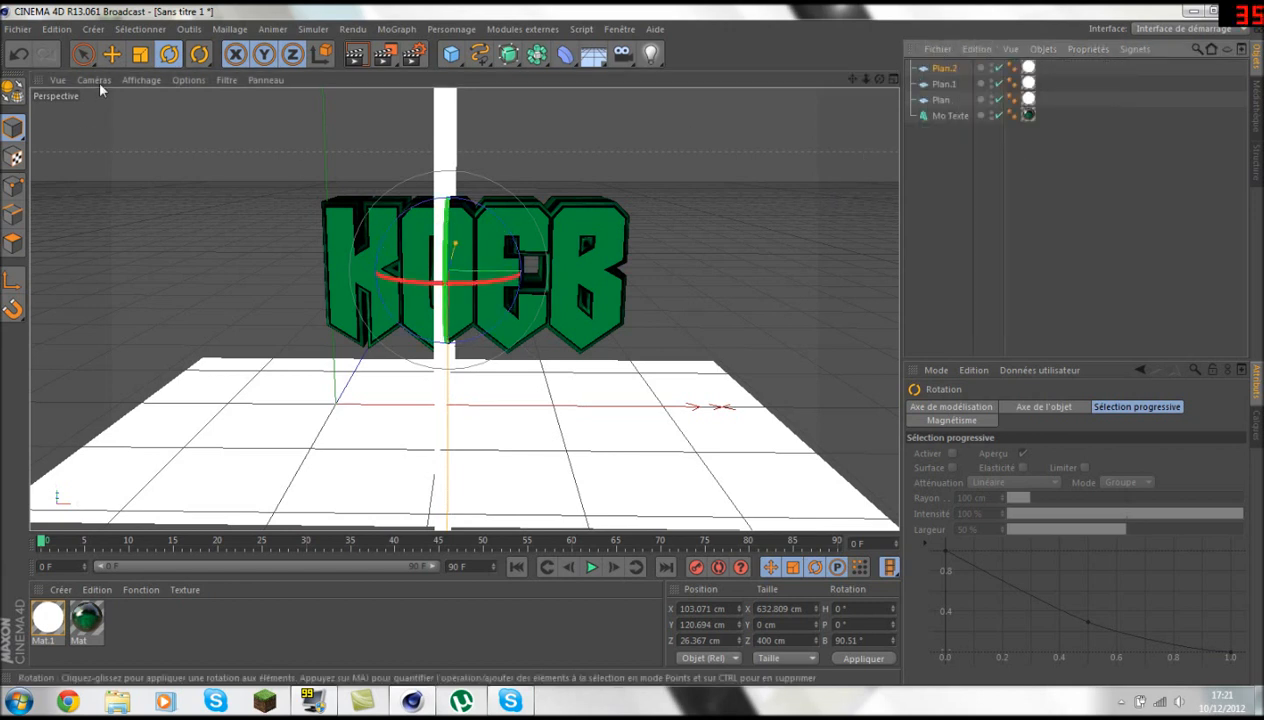
{"action": "key", "text": "e"}
{"action": "left_click_drag", "start_coordinate": [578, 268], "coordinate": [880, 325]}
{"action": "key", "text": "ctrl+v"}
- Enlarge the surrounding box by lowering the floor plane and moving the side walls outward to about X 535 cm and X -364 cm
{"action": "left_click", "coordinate": [548, 405]}
{"action": "left_click_drag", "start_coordinate": [451, 330], "coordinate": [462, 400]}
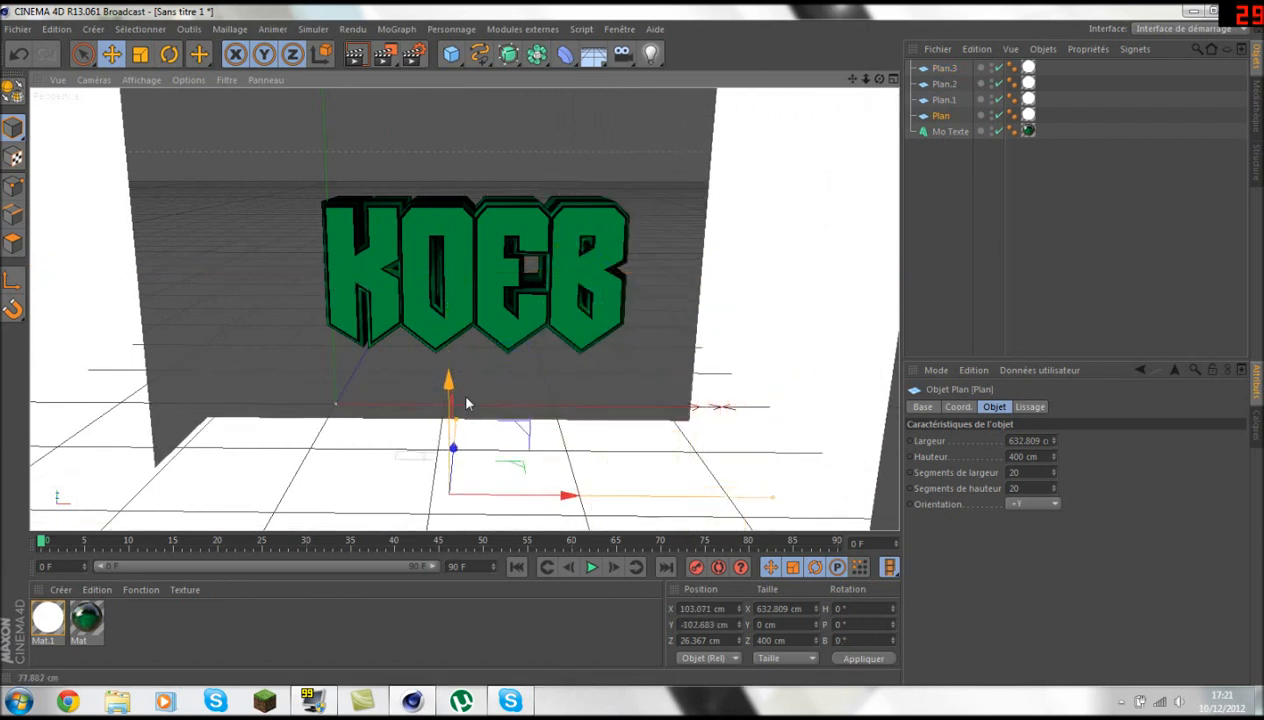
{"action": "left_click", "coordinate": [762, 308]}
{"action": "left_click_drag", "start_coordinate": [825, 329], "coordinate": [846, 268]}
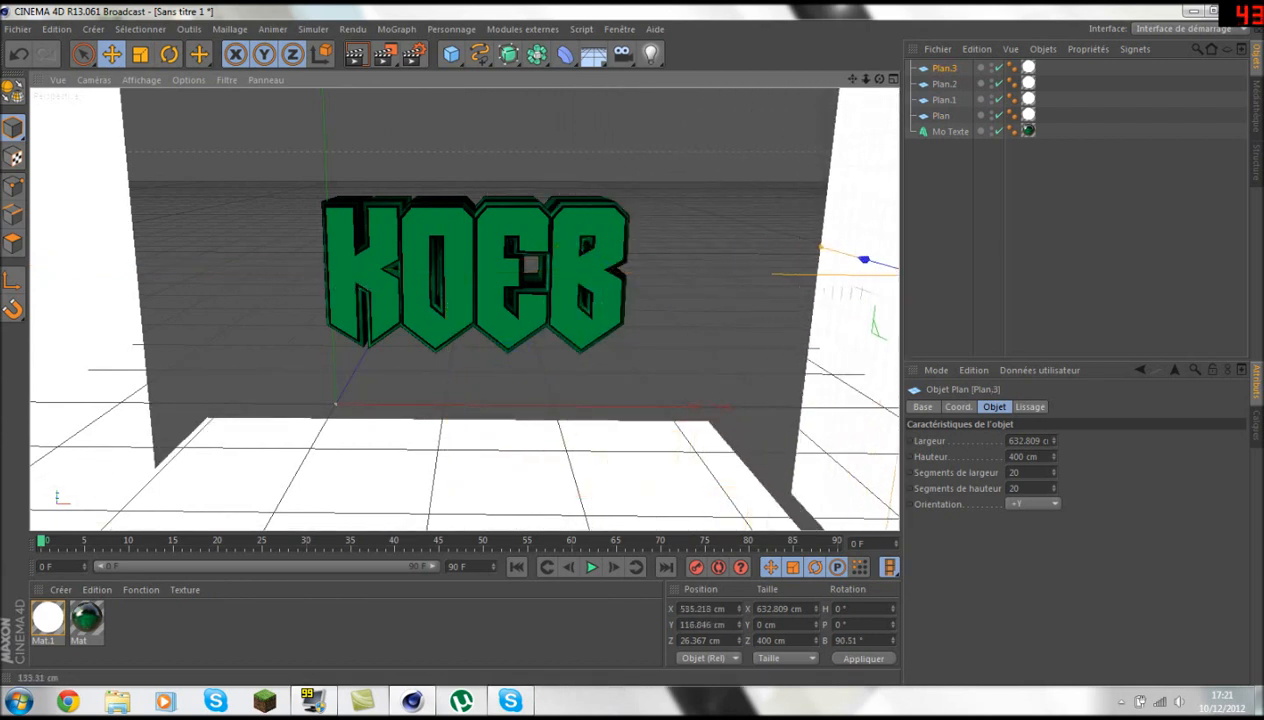
{"action": "left_click", "coordinate": [320, 483]}
{"action": "left_click_drag", "start_coordinate": [440, 380], "coordinate": [445, 428]}
{"action": "left_click", "coordinate": [119, 322]}
{"action": "left_click_drag", "start_coordinate": [140, 270], "coordinate": [58, 264]}
- Move the wall on the B side out to about X 611 cm and raise the ceiling plane to about Y 461 cm
{"action": "scroll", "coordinate": [282, 212], "scroll_direction": "up", "scroll_amount": 3}
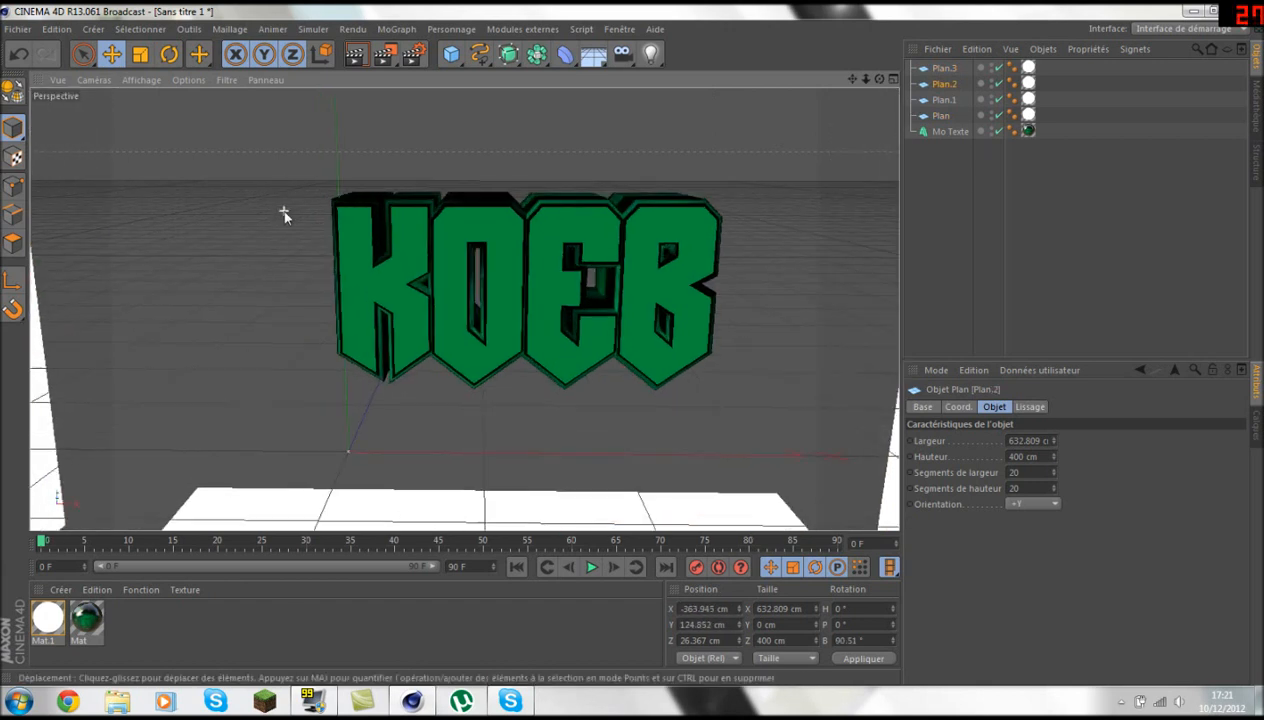
{"action": "left_click_drag", "start_coordinate": [852, 79], "coordinate": [783, 84]}
{"action": "left_click_drag", "start_coordinate": [880, 79], "coordinate": [881, 122]}
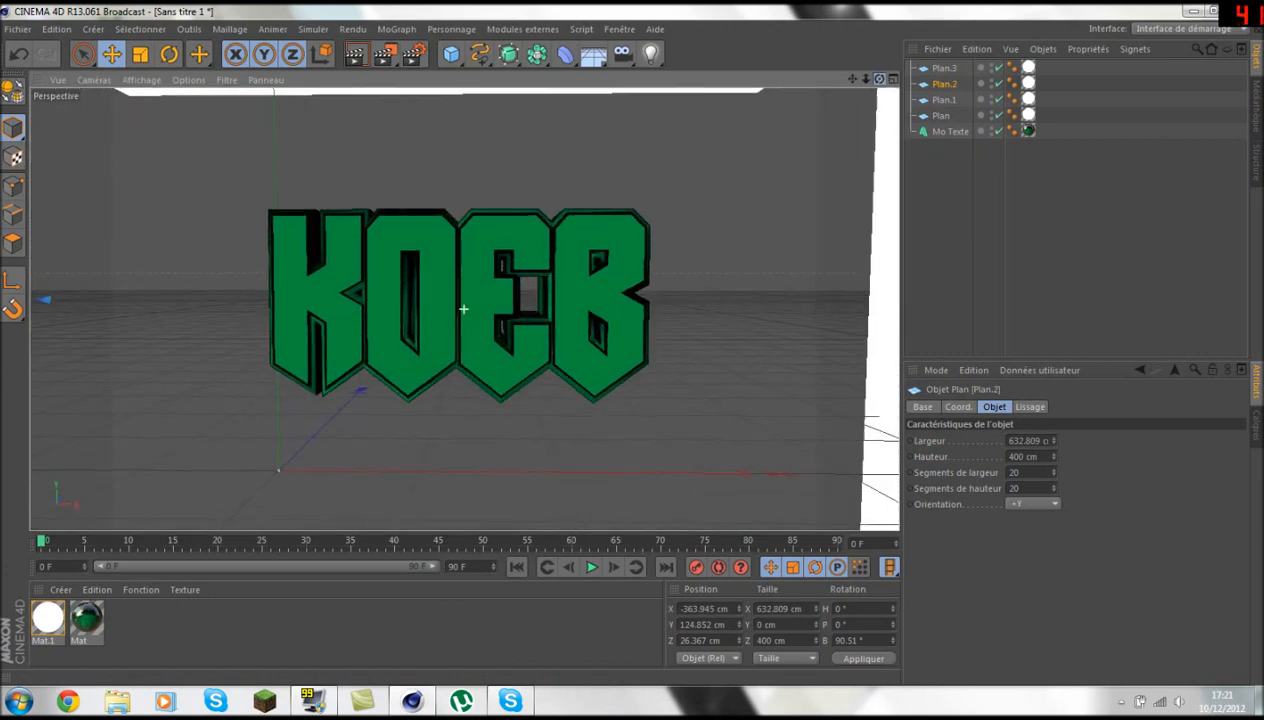
{"action": "scroll", "coordinate": [484, 310], "scroll_direction": "down", "scroll_amount": 5}
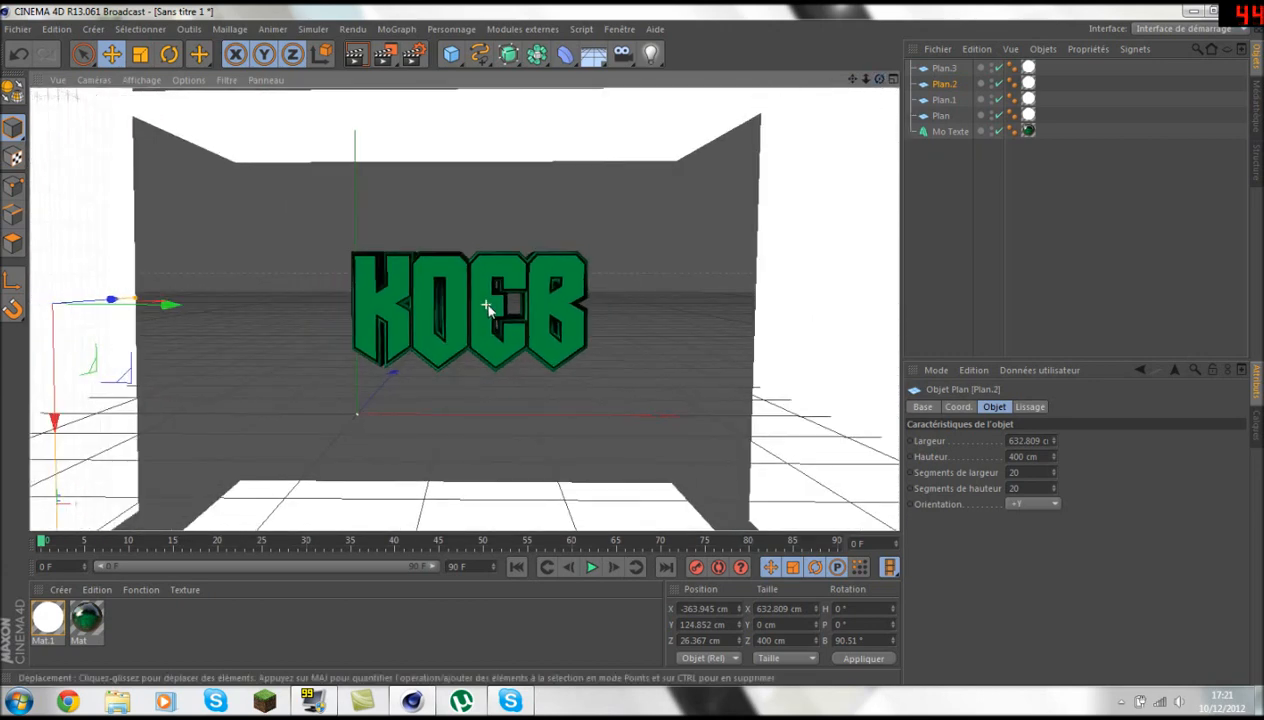
{"action": "left_click", "coordinate": [722, 316]}
{"action": "left_click_drag", "start_coordinate": [805, 309], "coordinate": [857, 311]}
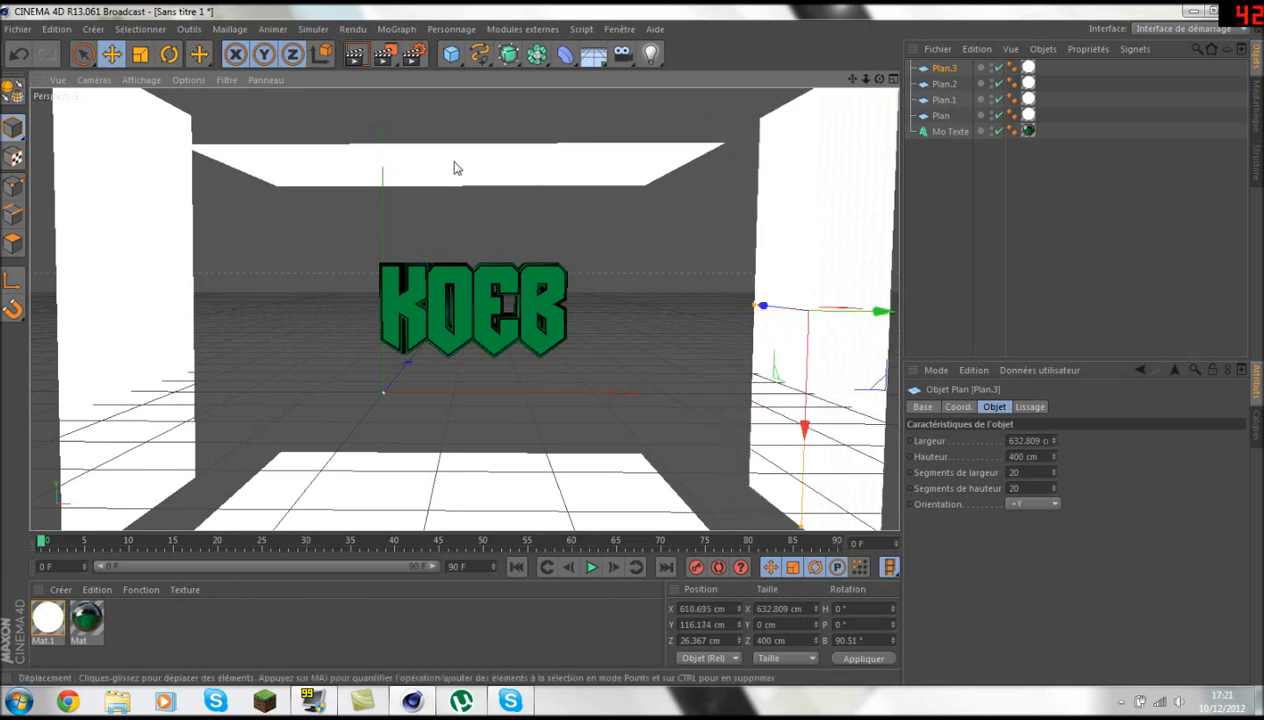
{"action": "left_click", "coordinate": [459, 167]}
{"action": "left_click_drag", "start_coordinate": [472, 181], "coordinate": [463, 149]}
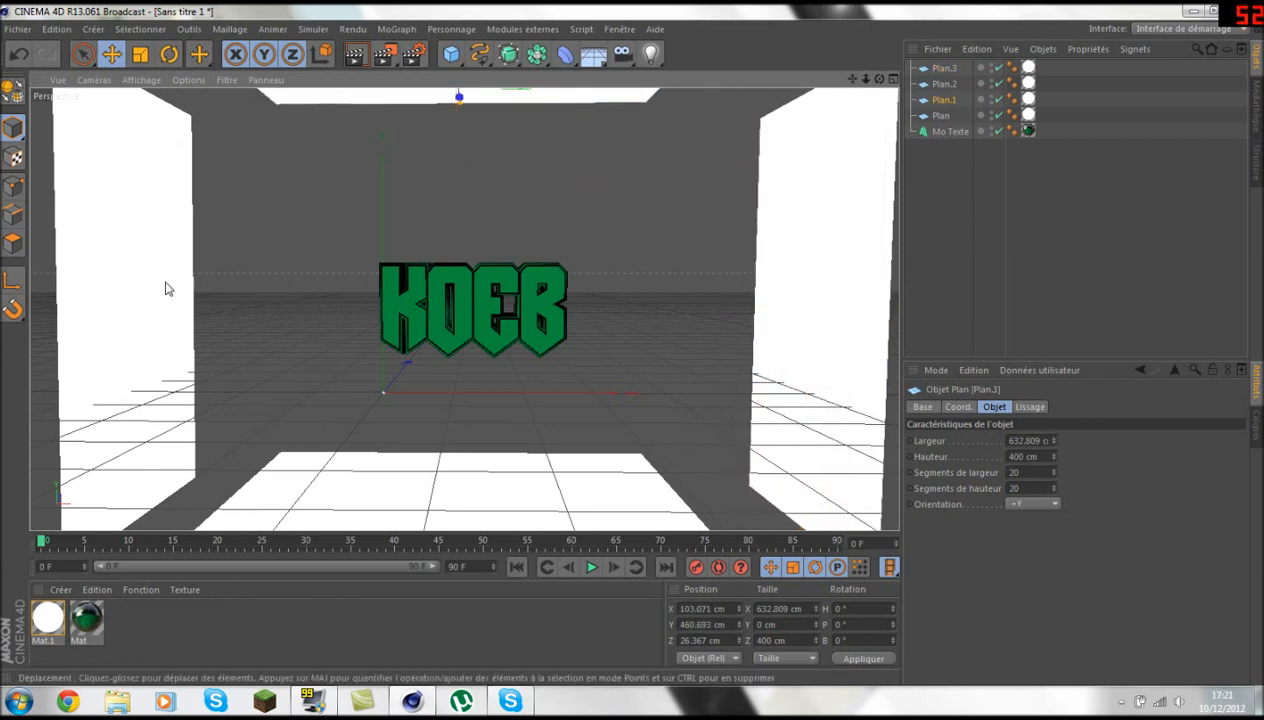
- Push the K-side wall further out, lower the floor plane further, and move the B-side wall to about X 669 cm
{"action": "left_click", "coordinate": [117, 295]}
{"action": "left_click_drag", "start_coordinate": [227, 308], "coordinate": [140, 306]}
{"action": "left_click", "coordinate": [423, 485]}
{"action": "left_click_drag", "start_coordinate": [455, 372], "coordinate": [497, 443]}
{"action": "left_click", "coordinate": [762, 344]}
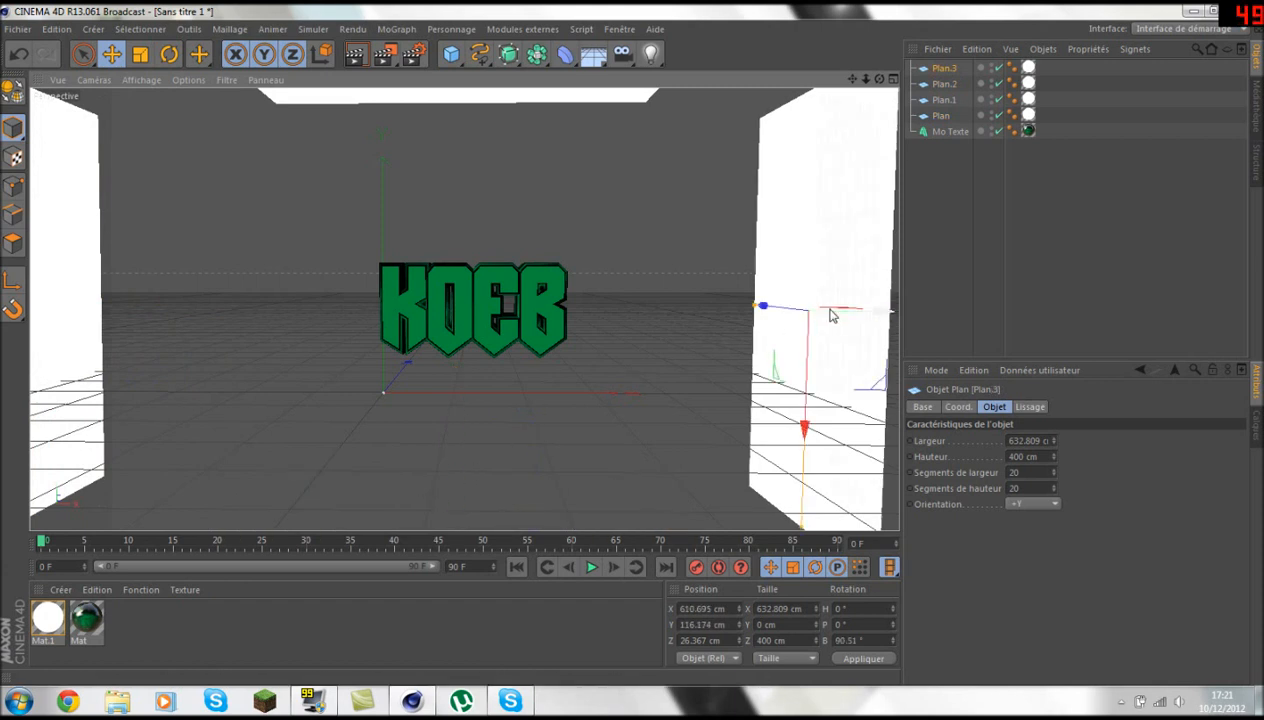
{"action": "left_click_drag", "start_coordinate": [832, 310], "coordinate": [873, 316]}
- Render the perspective view framed closely on the koeb text between the white planes
{"action": "scroll", "coordinate": [495, 320], "scroll_direction": "up", "scroll_amount": 6}
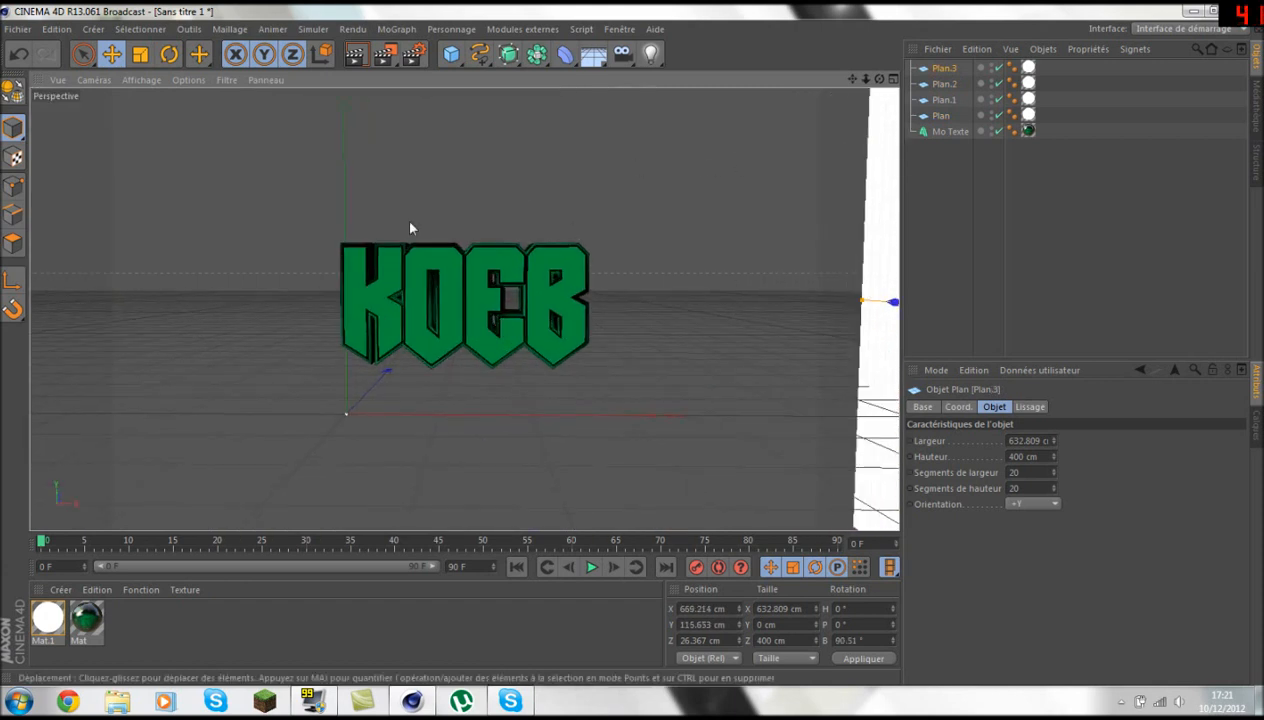
{"action": "scroll", "coordinate": [441, 279], "scroll_direction": "up", "scroll_amount": 2}
{"action": "left_click", "coordinate": [356, 55]}
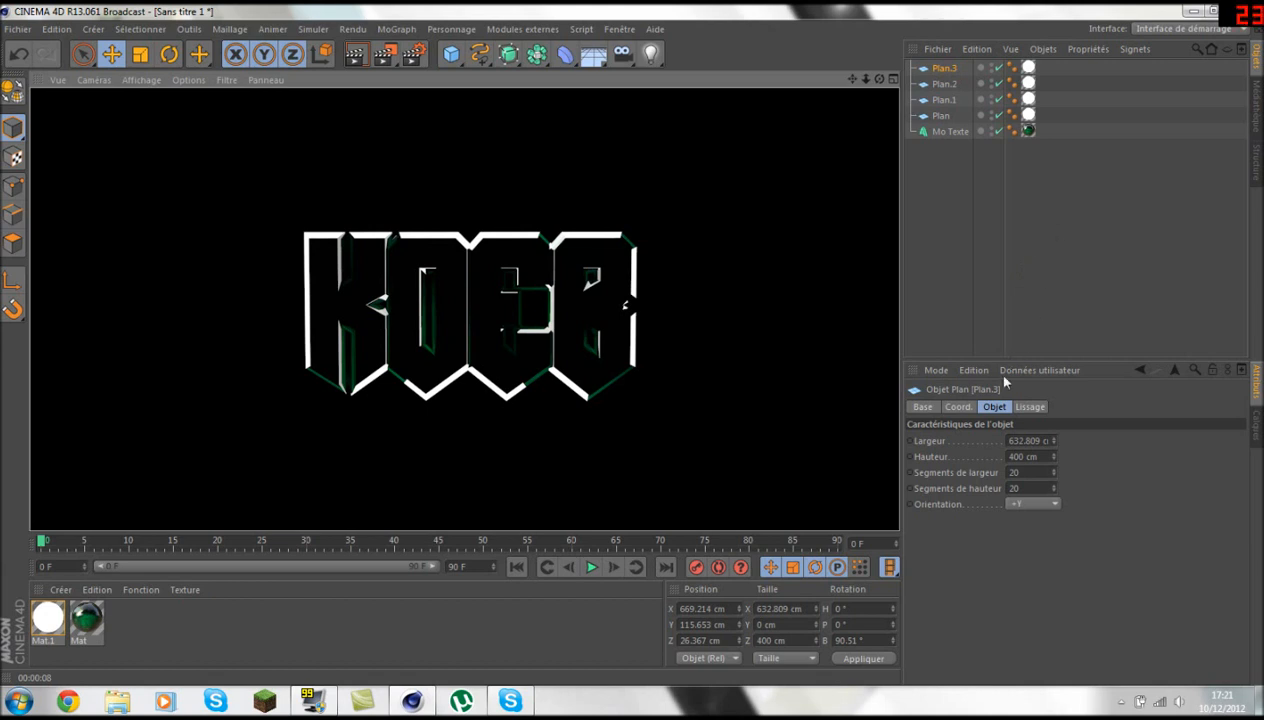
- Set both the start and end caps of the Mo Texte object to Couvercle uniquement
{"action": "left_click", "coordinate": [950, 131]}
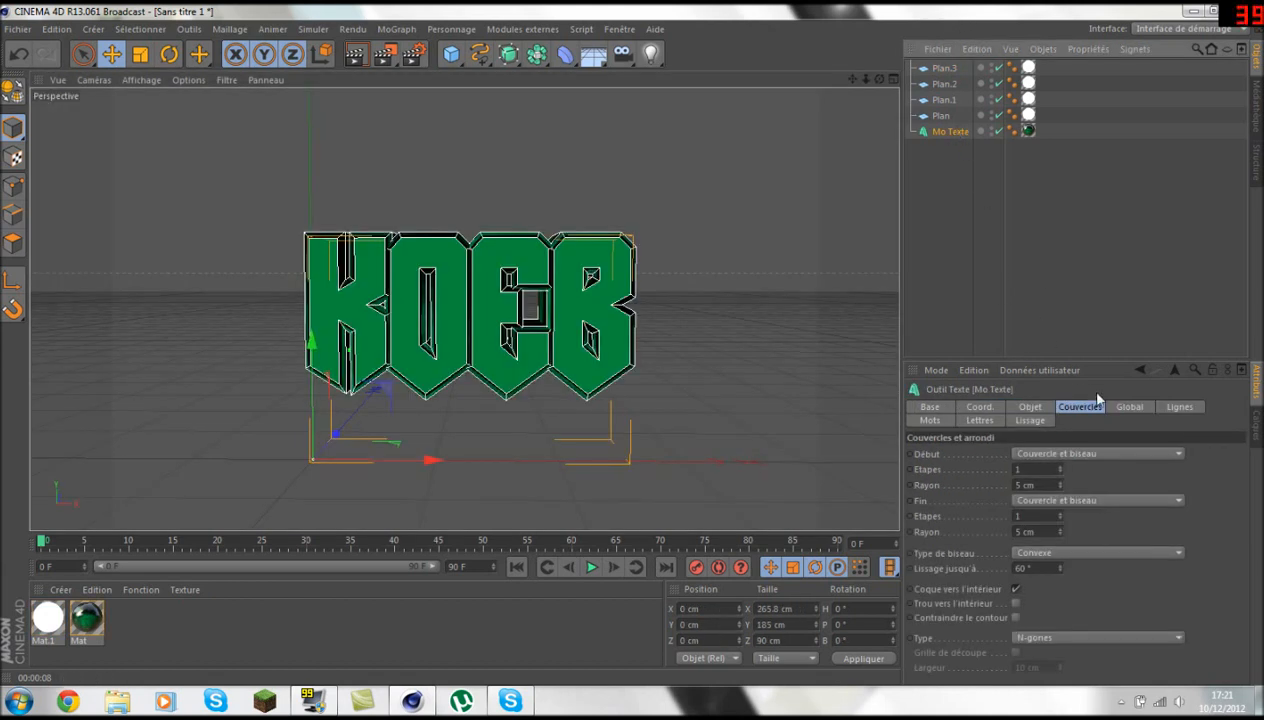
{"action": "left_click", "coordinate": [1060, 454]}
{"action": "left_click", "coordinate": [1056, 466]}
{"action": "left_click", "coordinate": [1078, 456]}
{"action": "left_click", "coordinate": [1068, 487]}
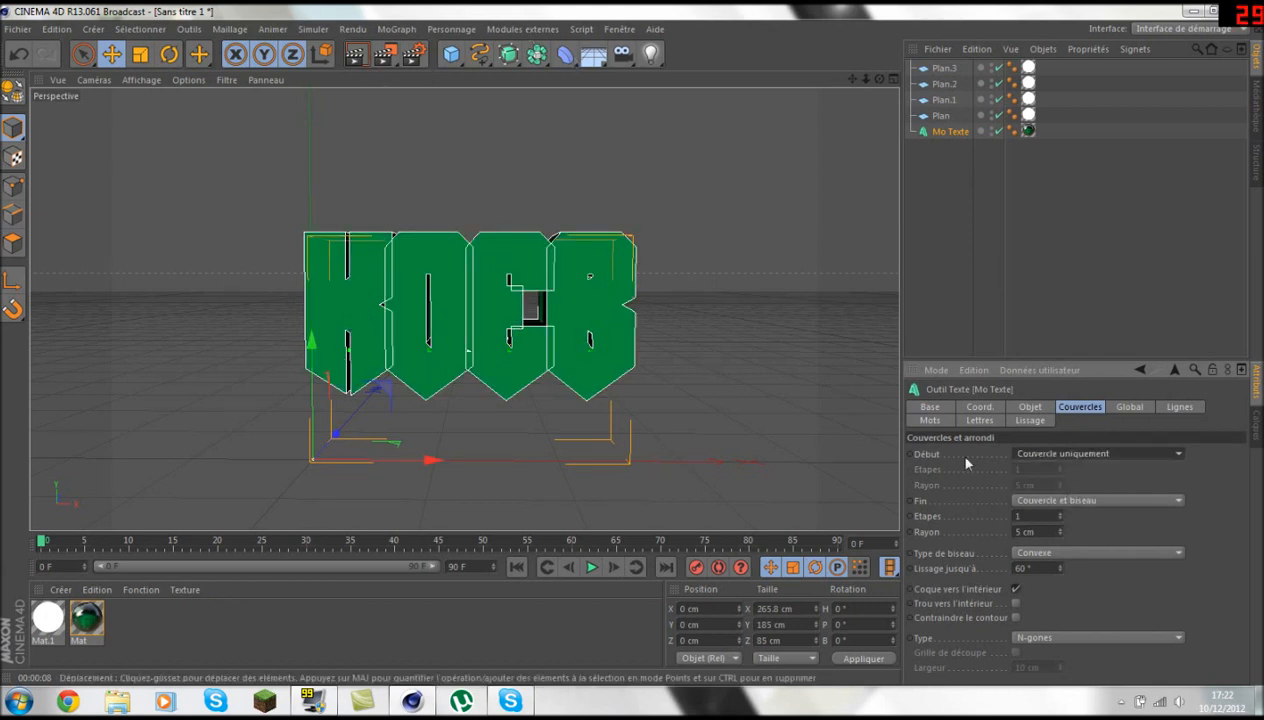
{"action": "left_click", "coordinate": [1050, 500]}
{"action": "left_click", "coordinate": [1066, 532]}
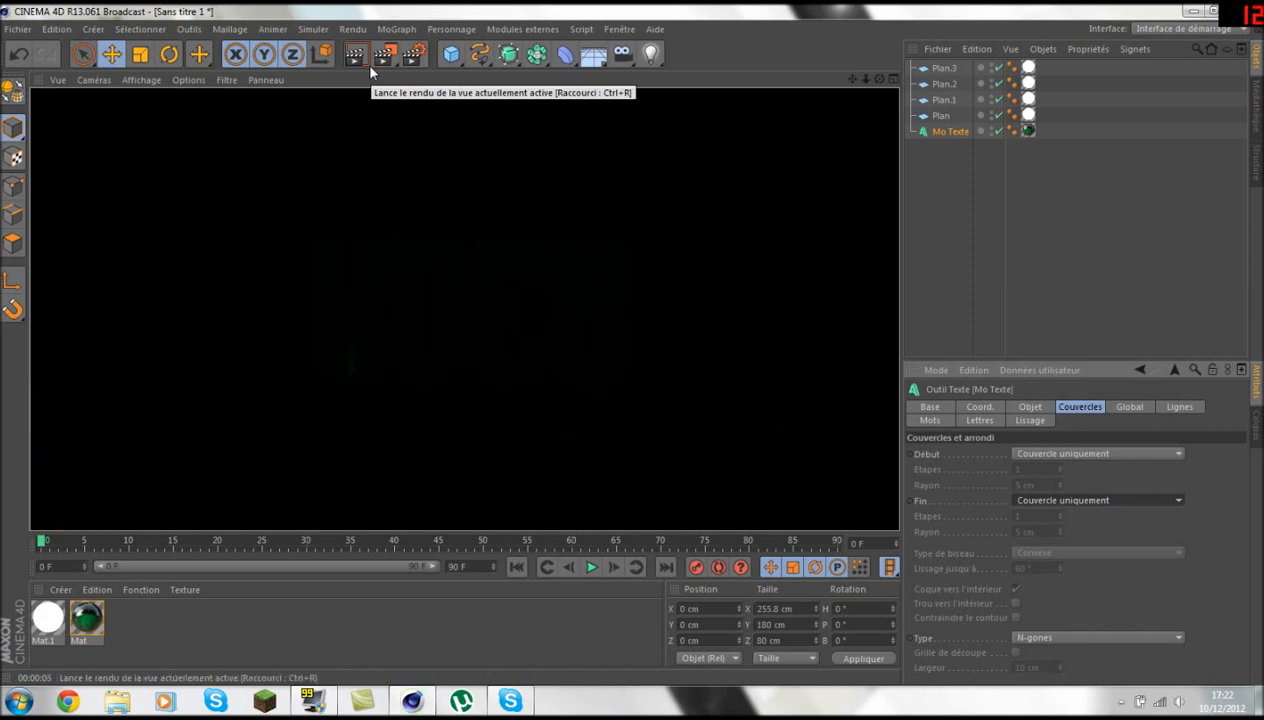
- Set the text's start and end caps back to Couvercle et biseau and render the view
{"action": "left_click", "coordinate": [1085, 454]}
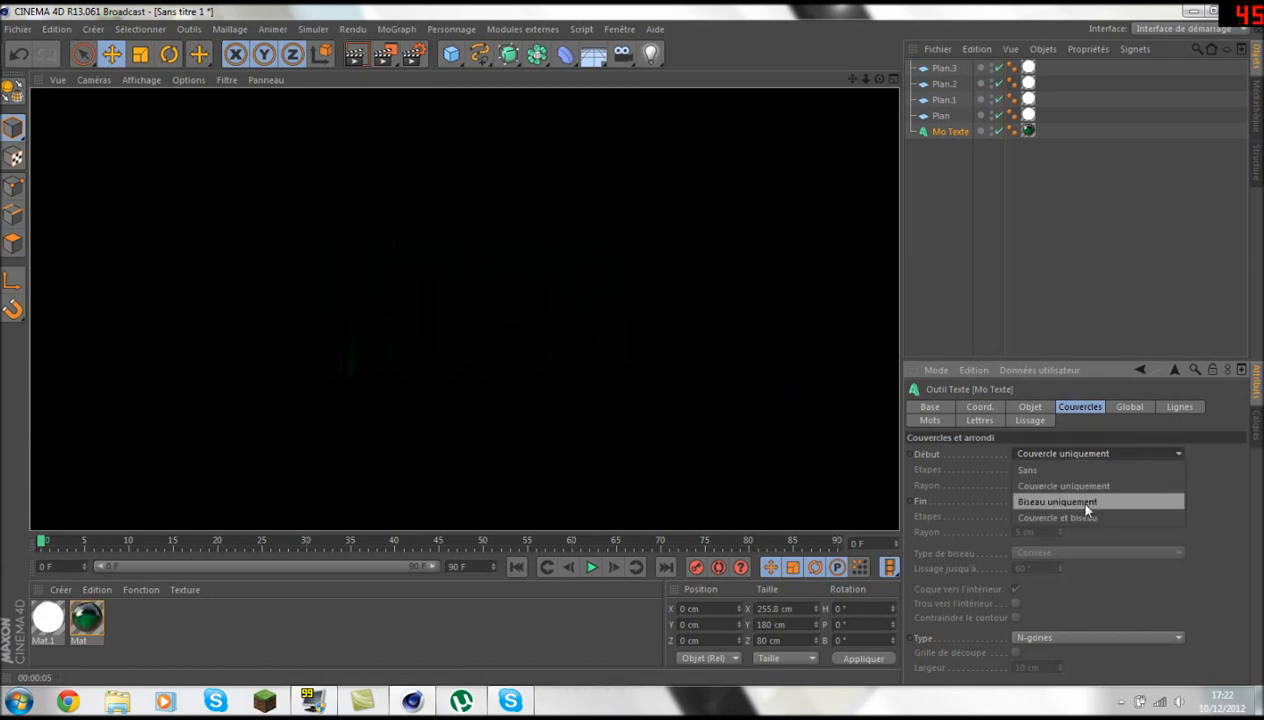
{"action": "left_click", "coordinate": [1085, 517]}
{"action": "left_click", "coordinate": [1074, 500]}
{"action": "left_click", "coordinate": [1092, 562]}
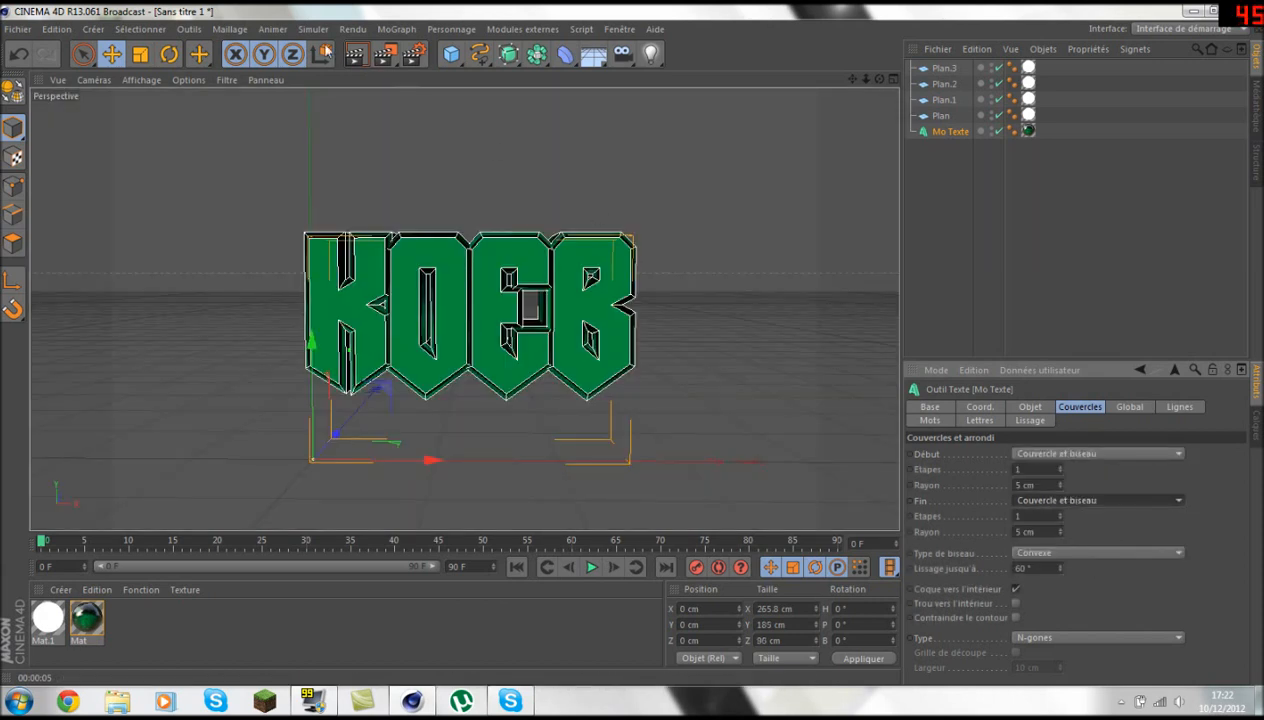
{"action": "left_click", "coordinate": [358, 56]}
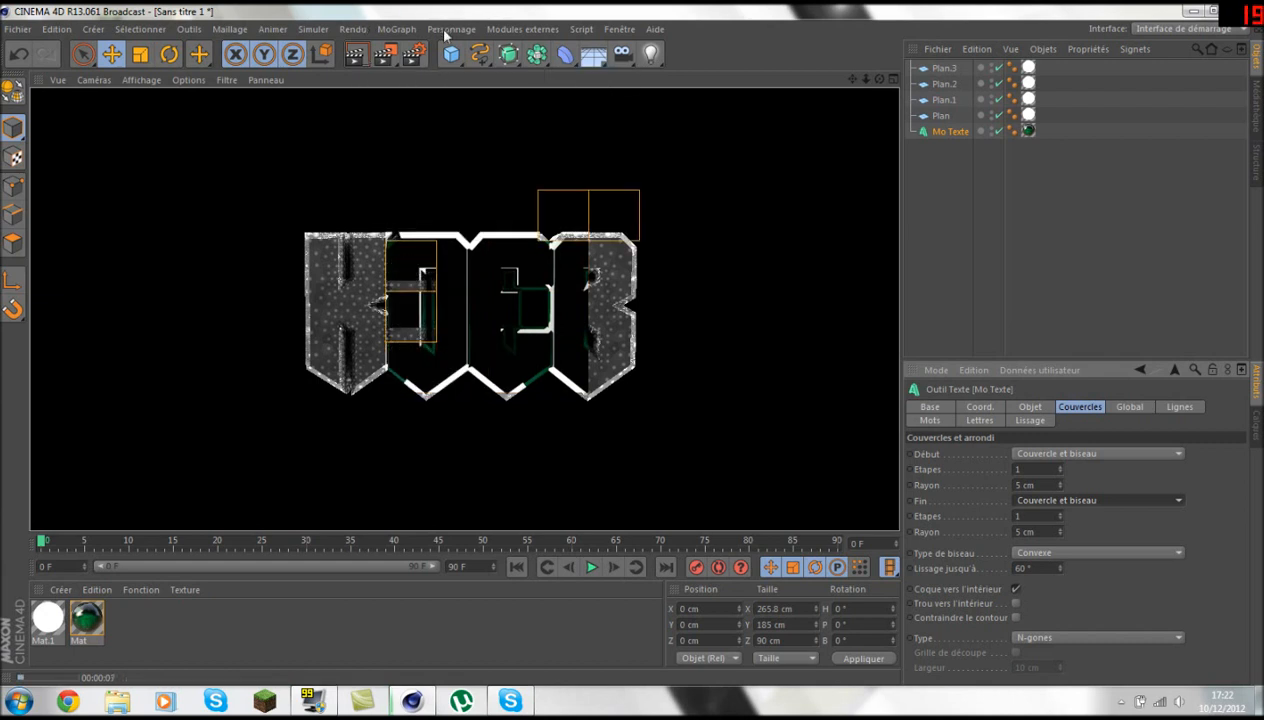
- Add a Ciel (sky) object, apply the white Mat.1 material to it, and render the perspective view
{"action": "left_click", "coordinate": [623, 55]}
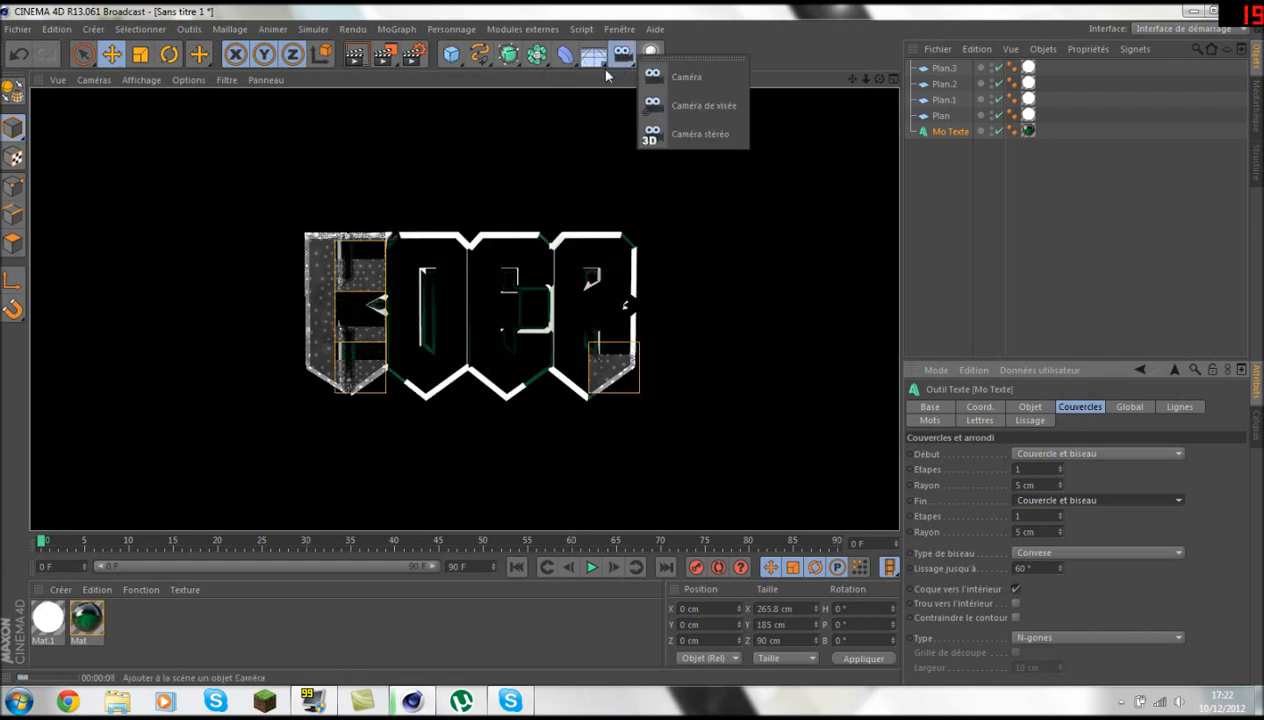
{"action": "left_click", "coordinate": [651, 55]}
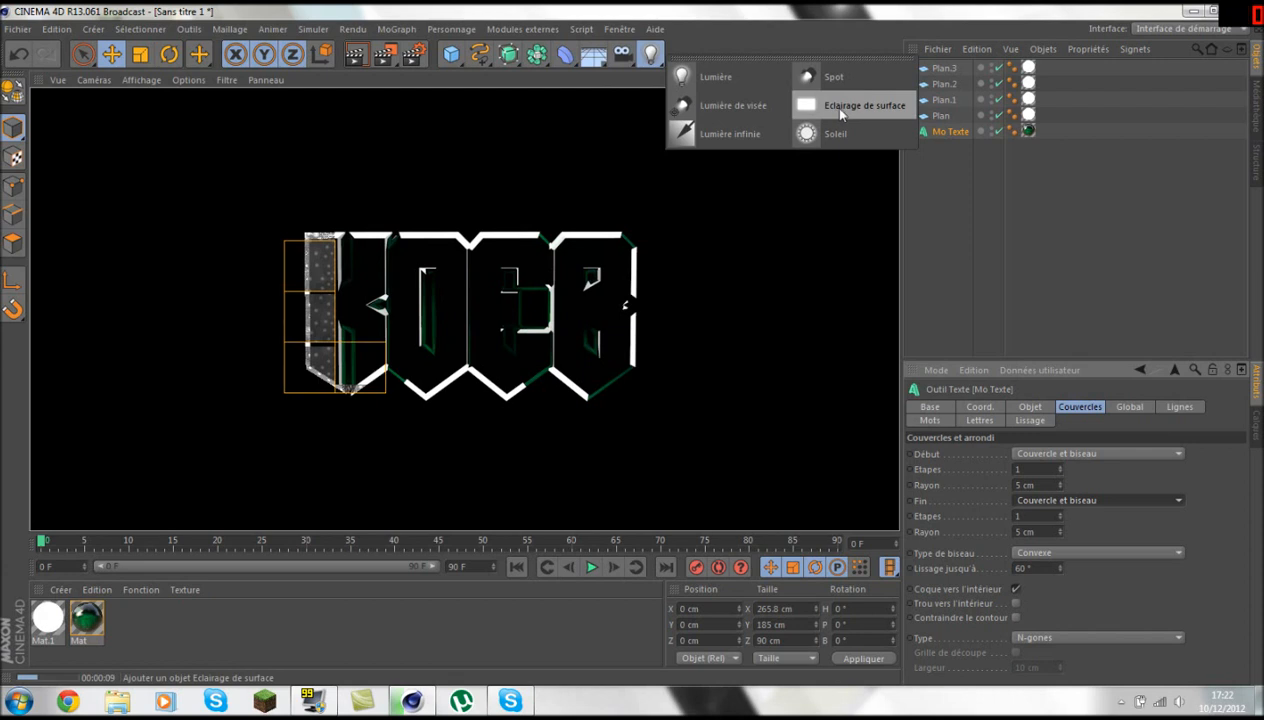
{"action": "left_click", "coordinate": [594, 57]}
{"action": "left_click", "coordinate": [752, 77]}
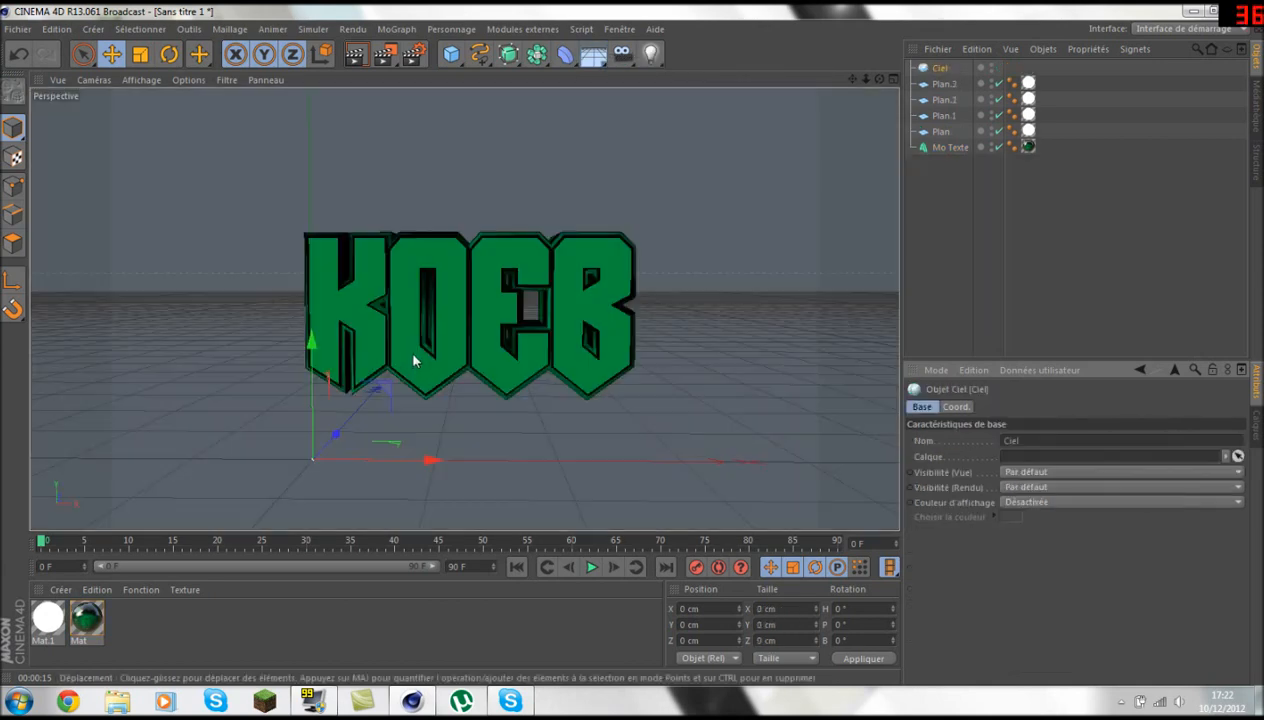
{"action": "left_click_drag", "start_coordinate": [100, 630], "coordinate": [49, 620]}
{"action": "left_click_drag", "start_coordinate": [798, 152], "coordinate": [940, 68]}
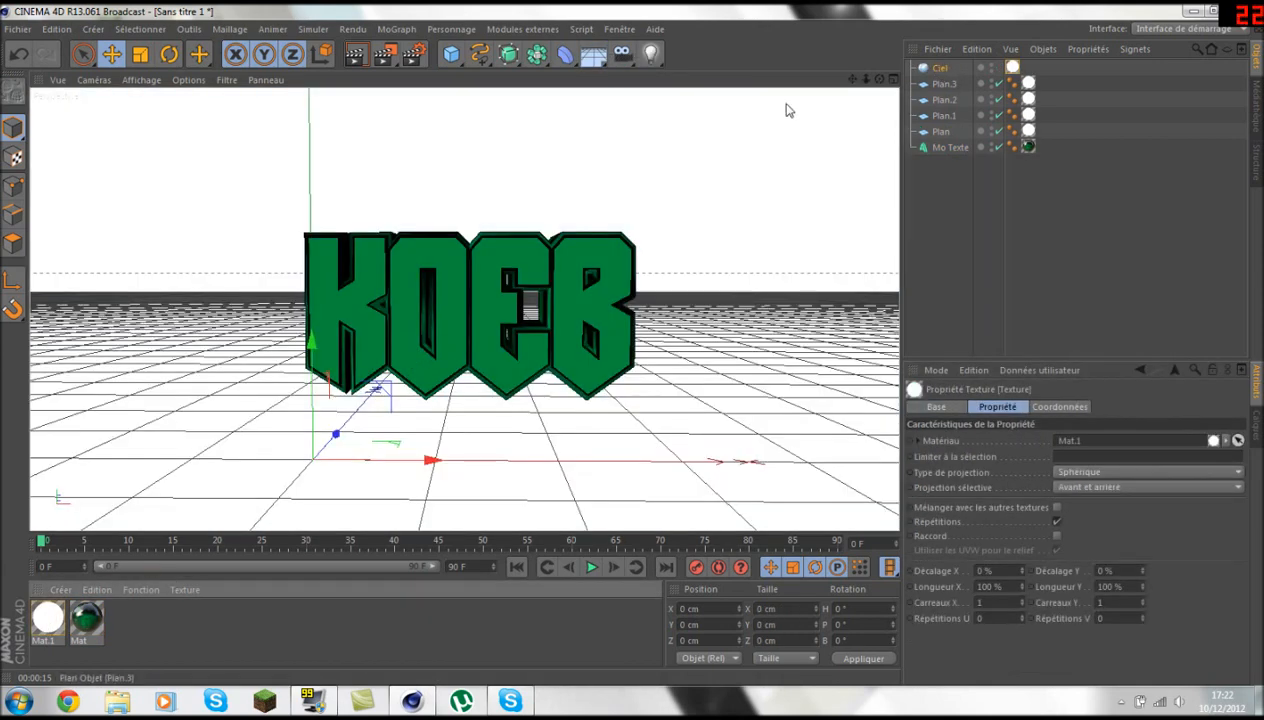
{"action": "left_click", "coordinate": [355, 54]}
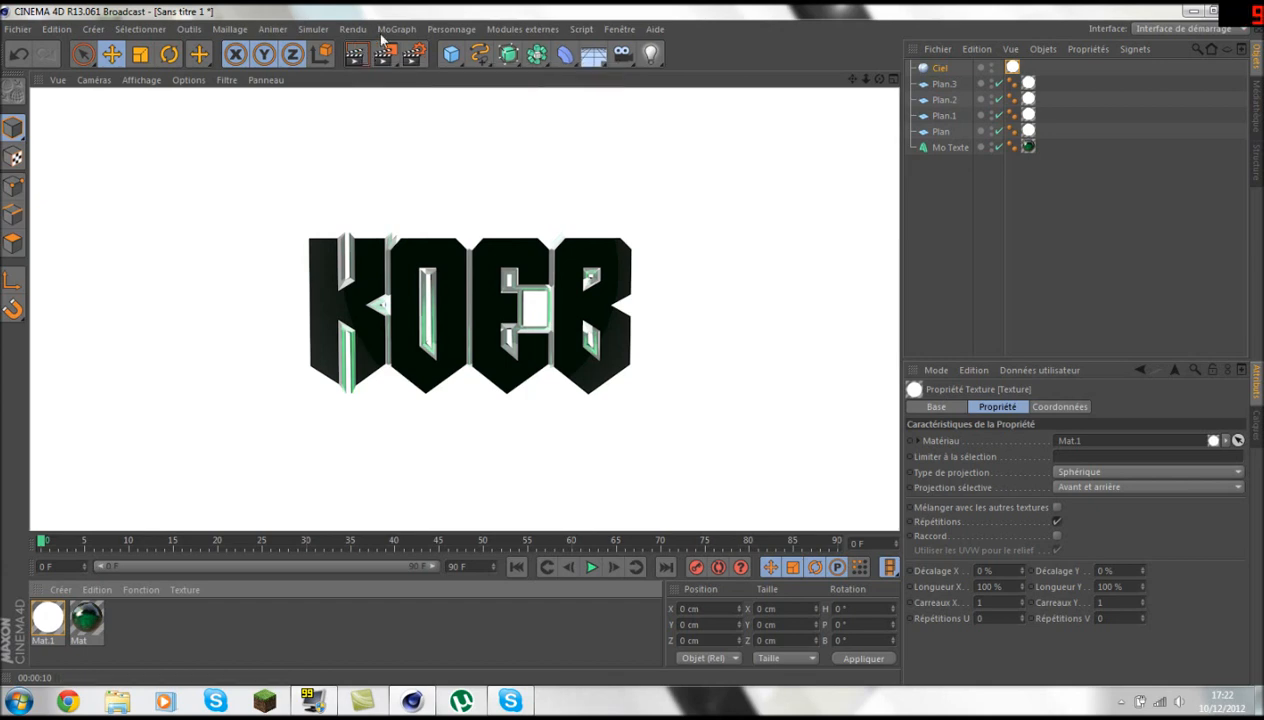
{"action": "left_click", "coordinate": [423, 281]}
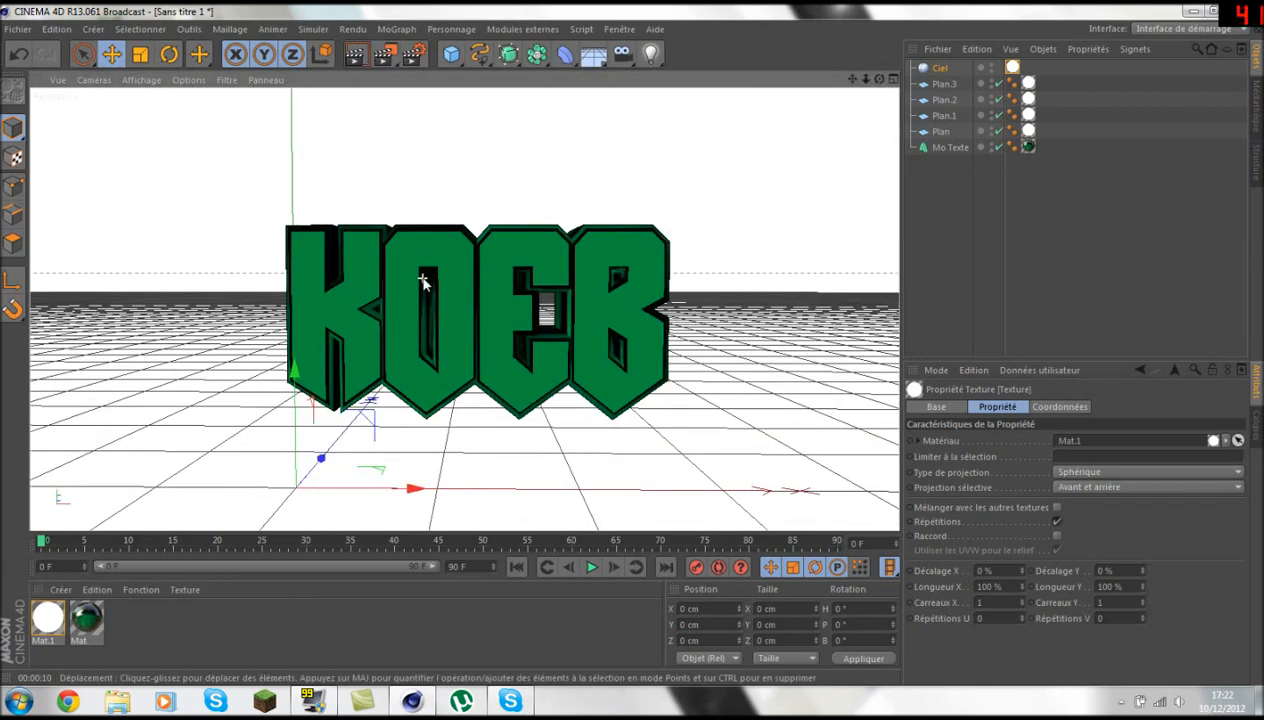
- Configure the render settings to save as PNG with Canal alpha enabled, and turn on multi-pass output
{"action": "left_click", "coordinate": [415, 55]}
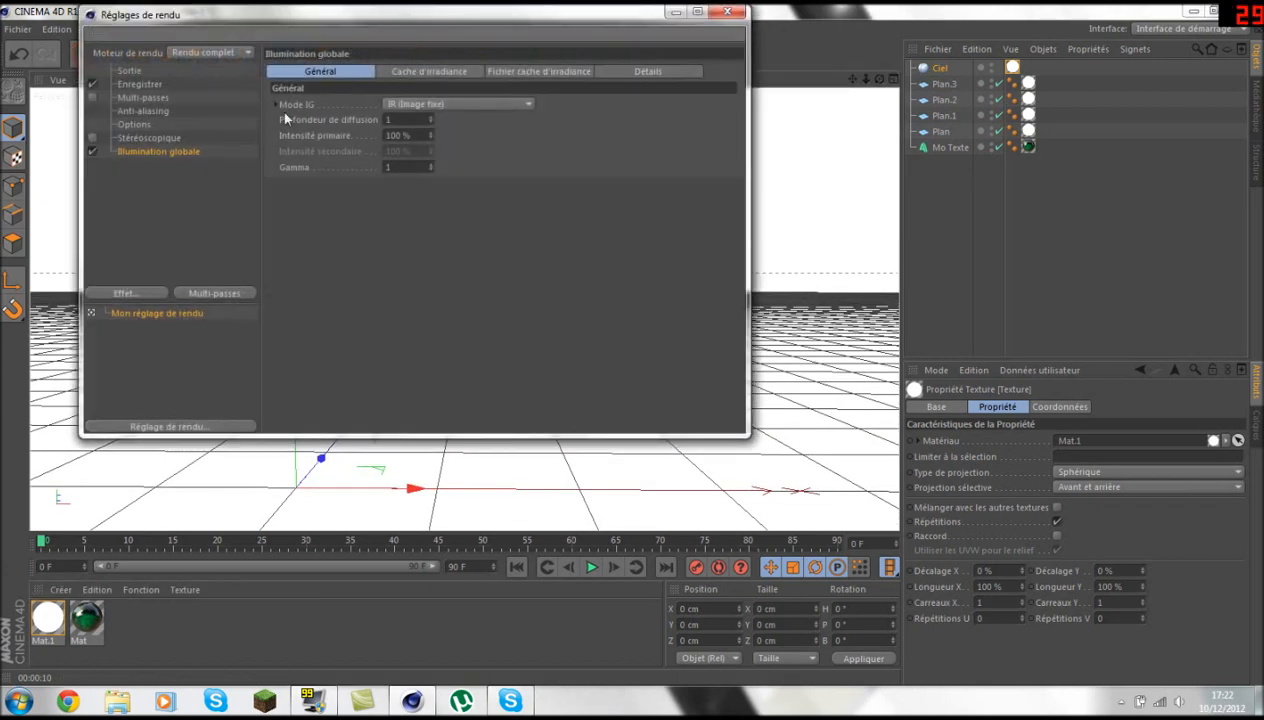
{"action": "left_click", "coordinate": [143, 98]}
{"action": "left_click", "coordinate": [141, 85]}
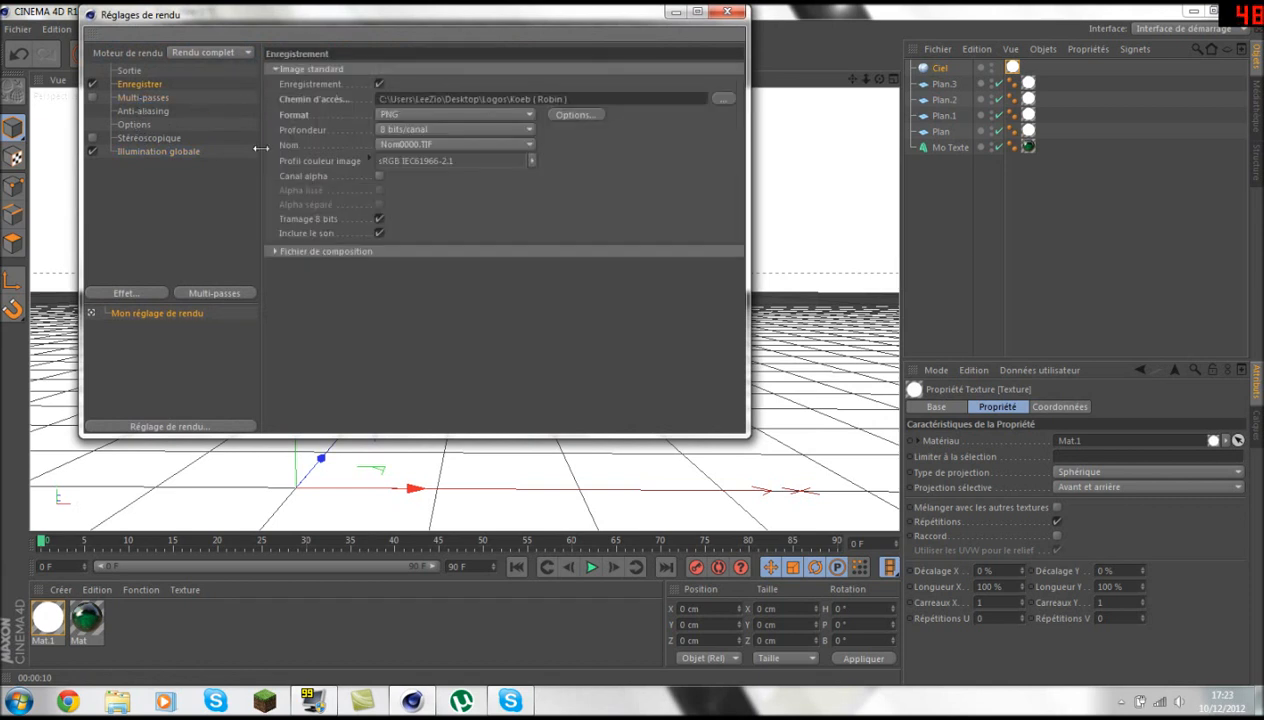
{"action": "left_click", "coordinate": [379, 176]}
{"action": "left_click", "coordinate": [412, 118]}
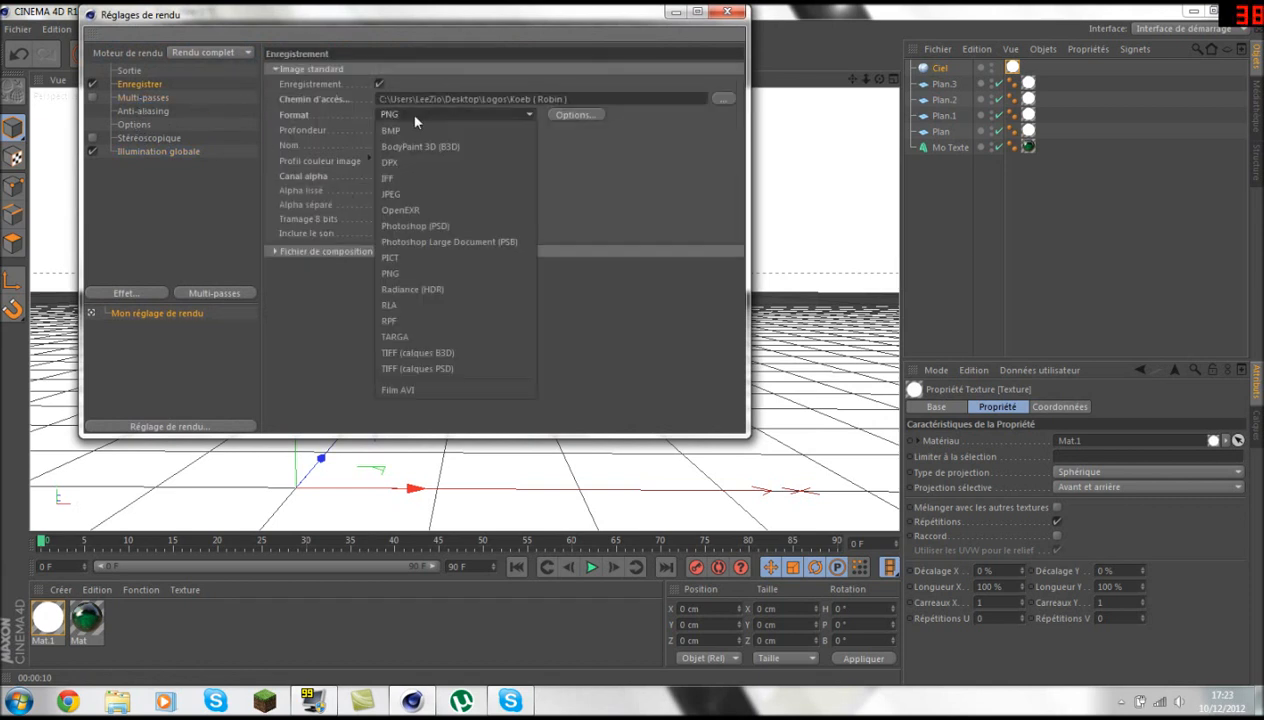
{"action": "left_click", "coordinate": [395, 270]}
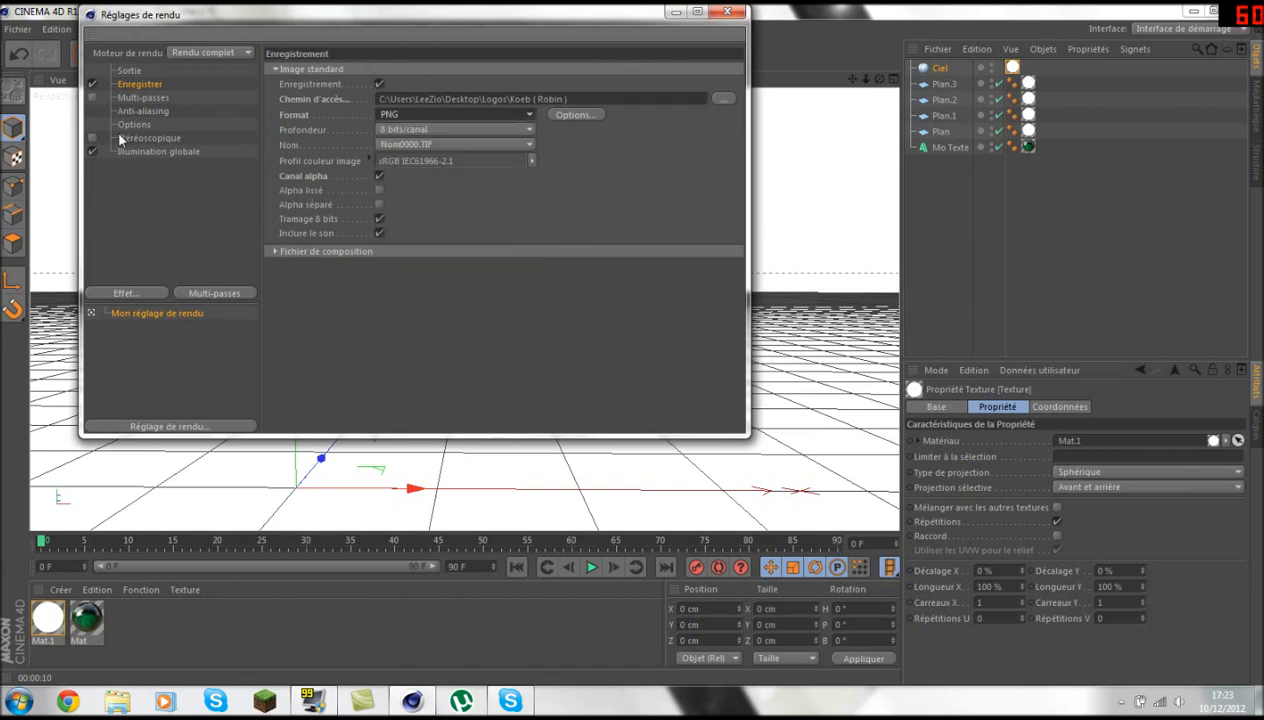
{"action": "left_click", "coordinate": [92, 97]}
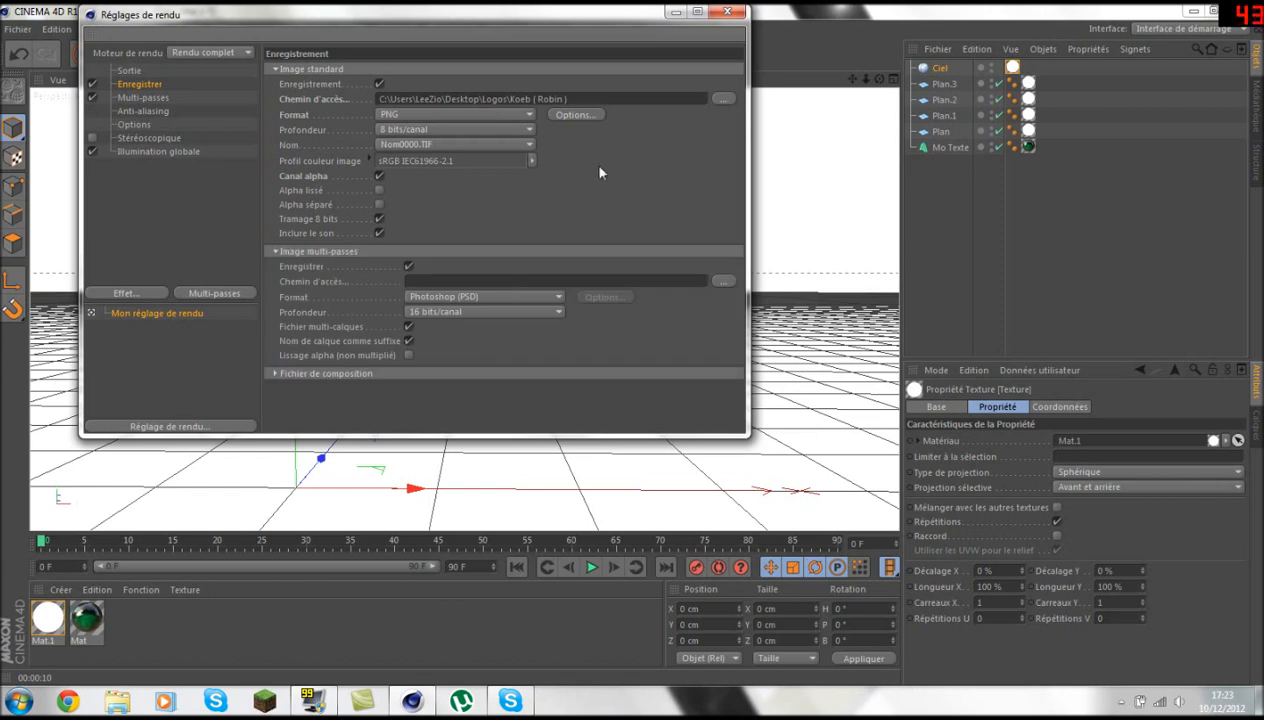
{"action": "left_click", "coordinate": [727, 11]}
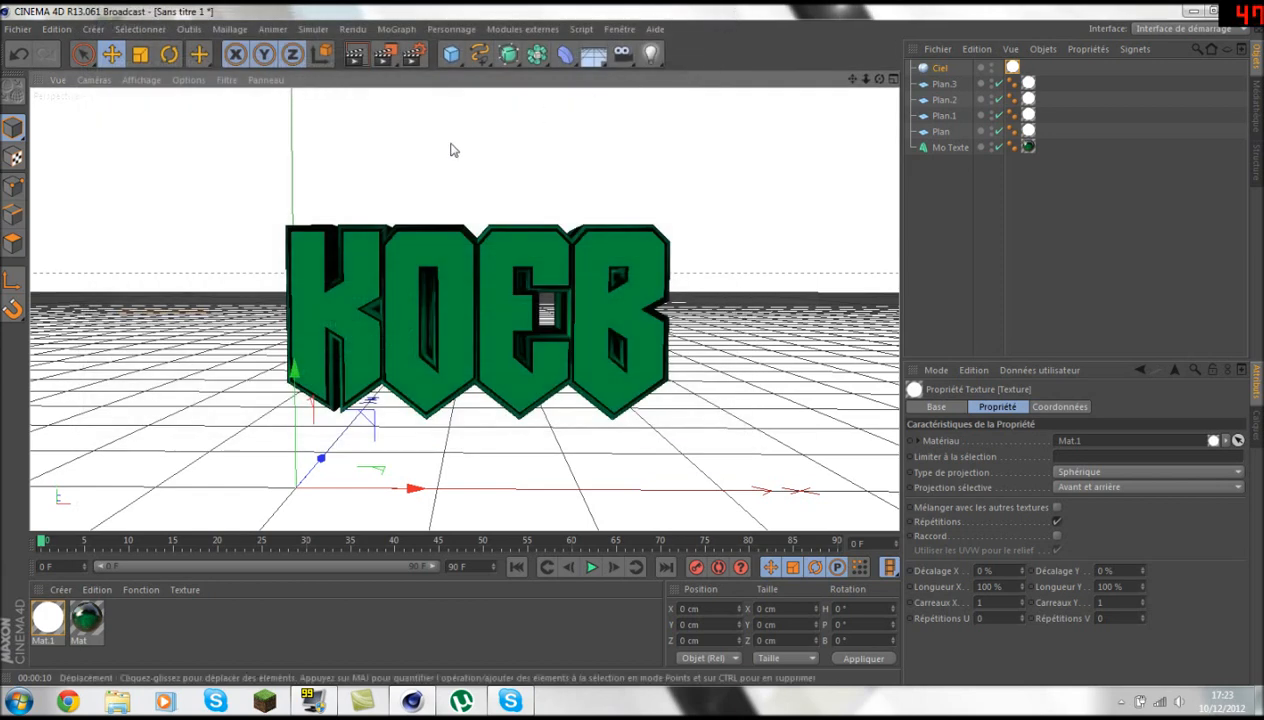
- Render a zone of the perspective view around the koeb text, followed by the whole perspective view
{"action": "left_click_drag", "start_coordinate": [385, 55], "coordinate": [440, 107]}
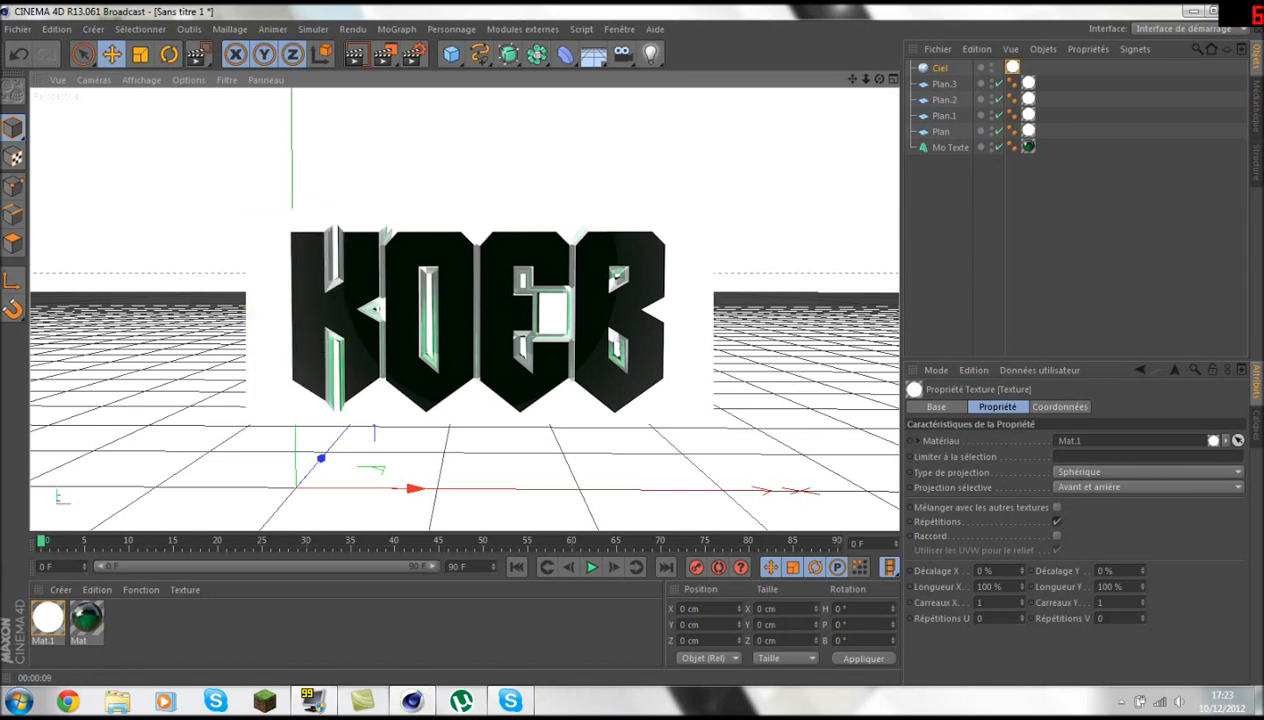
{"action": "left_click", "coordinate": [413, 54]}
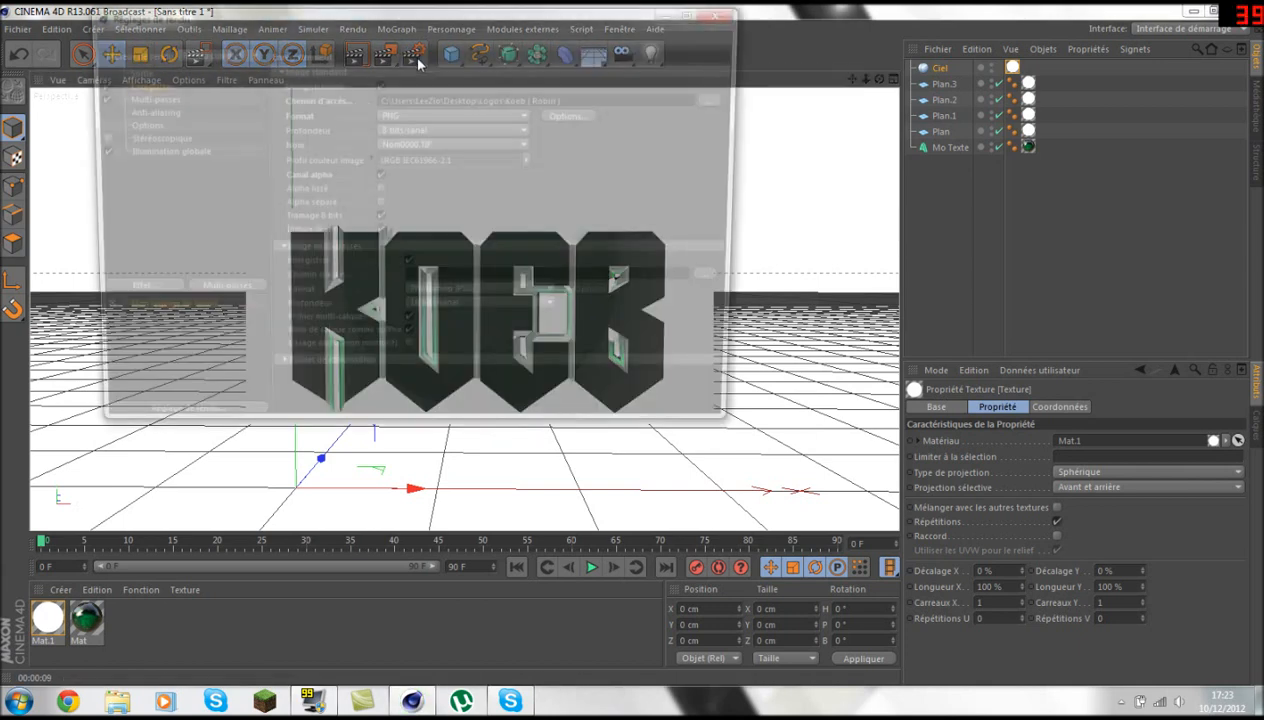
{"action": "left_click", "coordinate": [728, 13]}
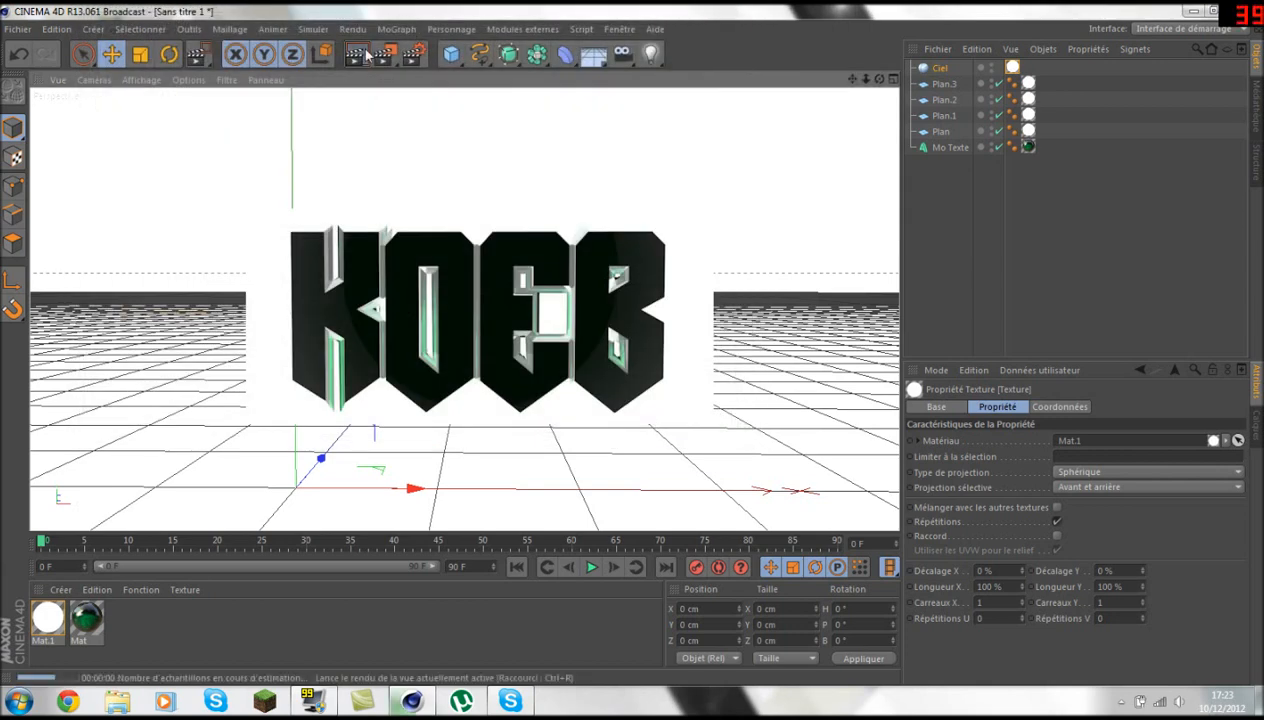
{"action": "left_click", "coordinate": [362, 56]}
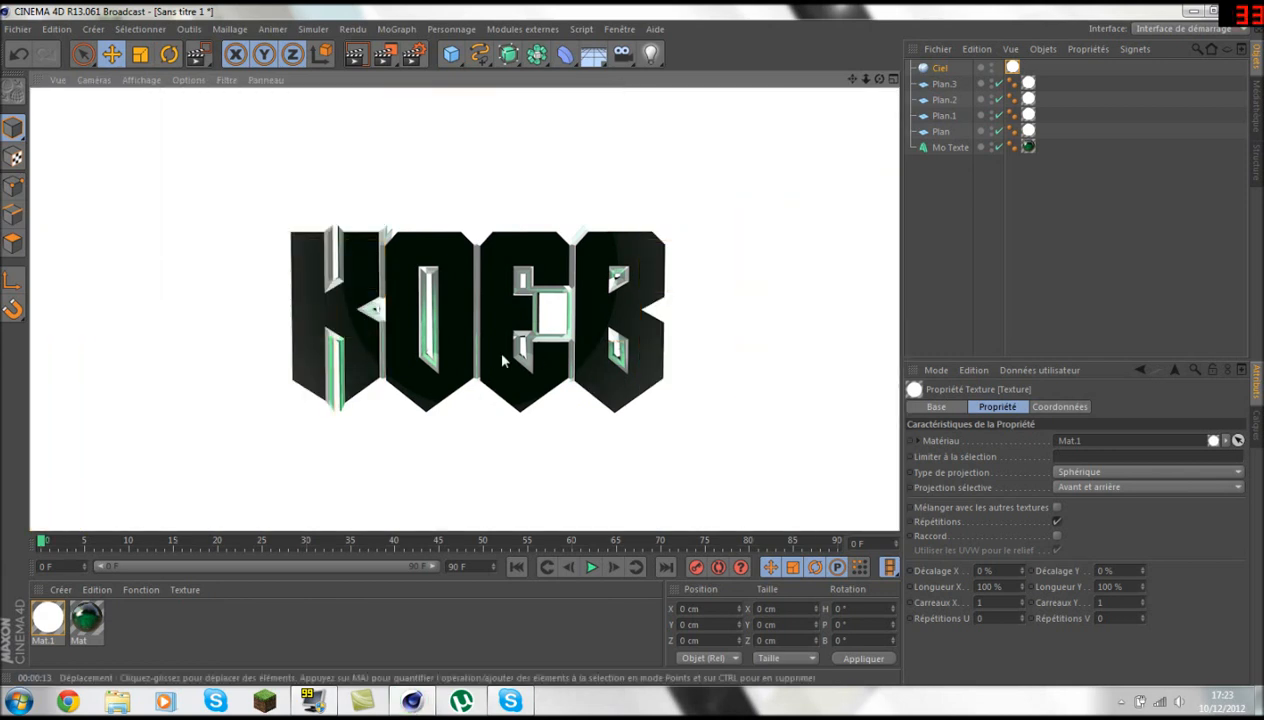
- Render the koeb text from an angled viewpoint in the perspective view, and start its final render in the Visualiseur
{"action": "mouse_move", "coordinate": [880, 79]}
{"action": "left_mouse_down"}
{"action": "mouse_move", "coordinate": [925, 113]}
{"action": "mouse_move", "coordinate": [882, 84]}
{"action": "mouse_move", "coordinate": [876, 62]}
{"action": "mouse_move", "coordinate": [870, 79]}
{"action": "left_mouse_up"}
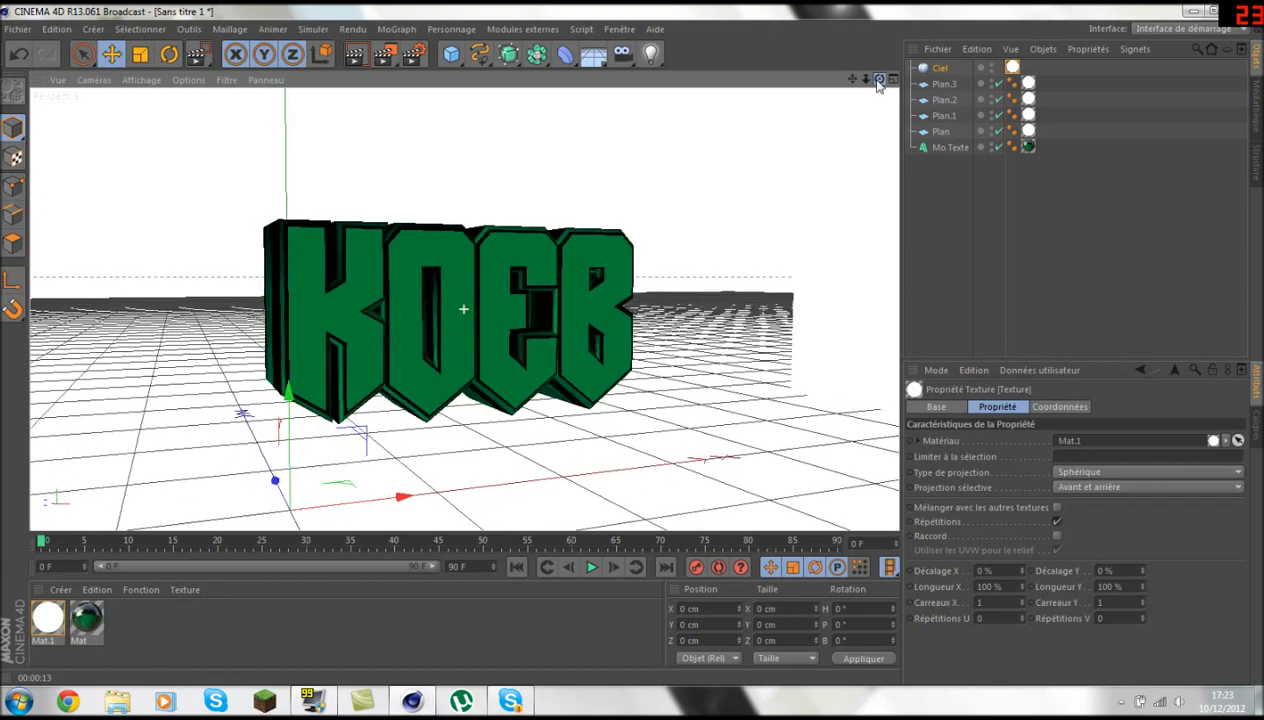
{"action": "left_click", "coordinate": [355, 55]}
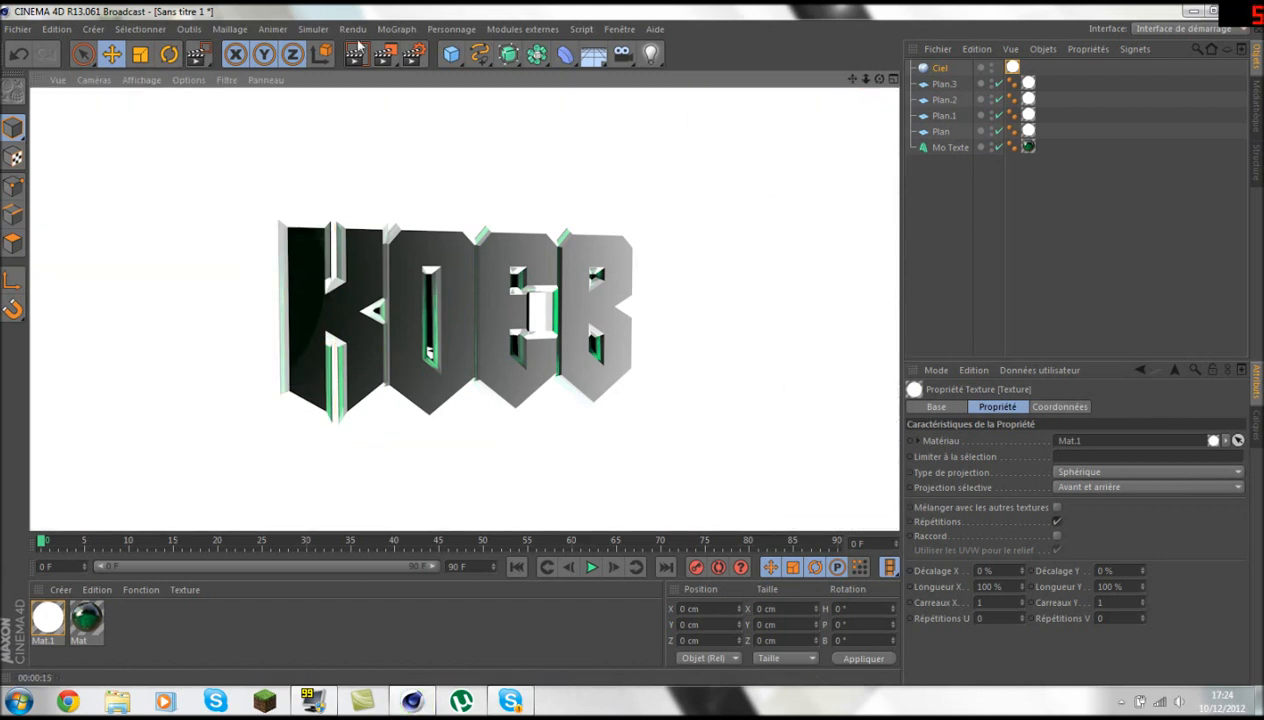
{"action": "left_click", "coordinate": [393, 57]}
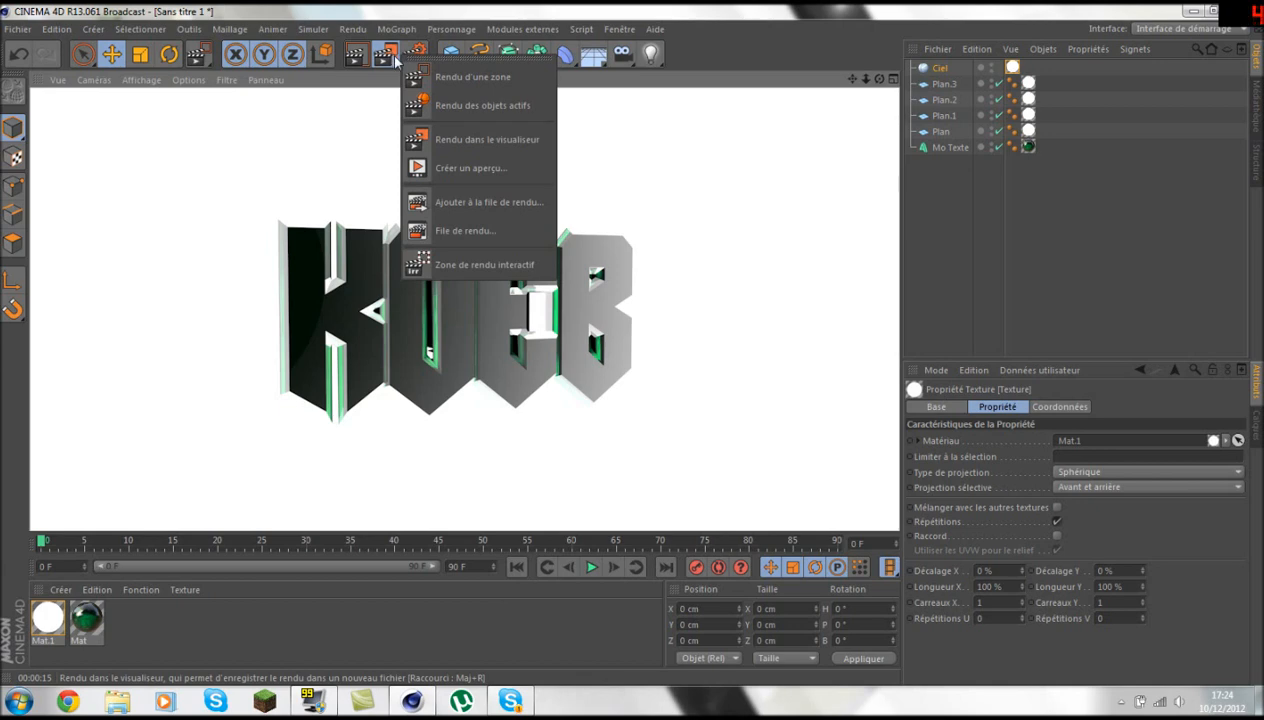
{"action": "left_click", "coordinate": [388, 54]}
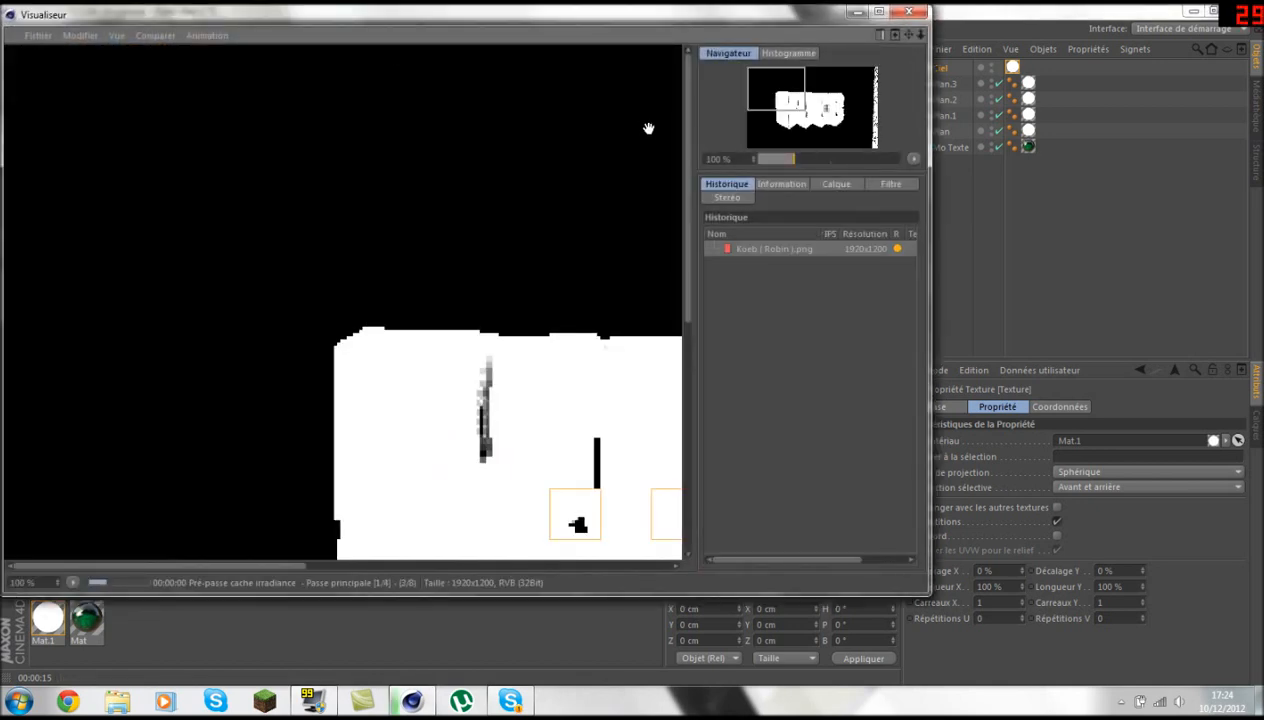
{"action": "scroll", "coordinate": [457, 429], "scroll_direction": "down", "scroll_amount": 5}
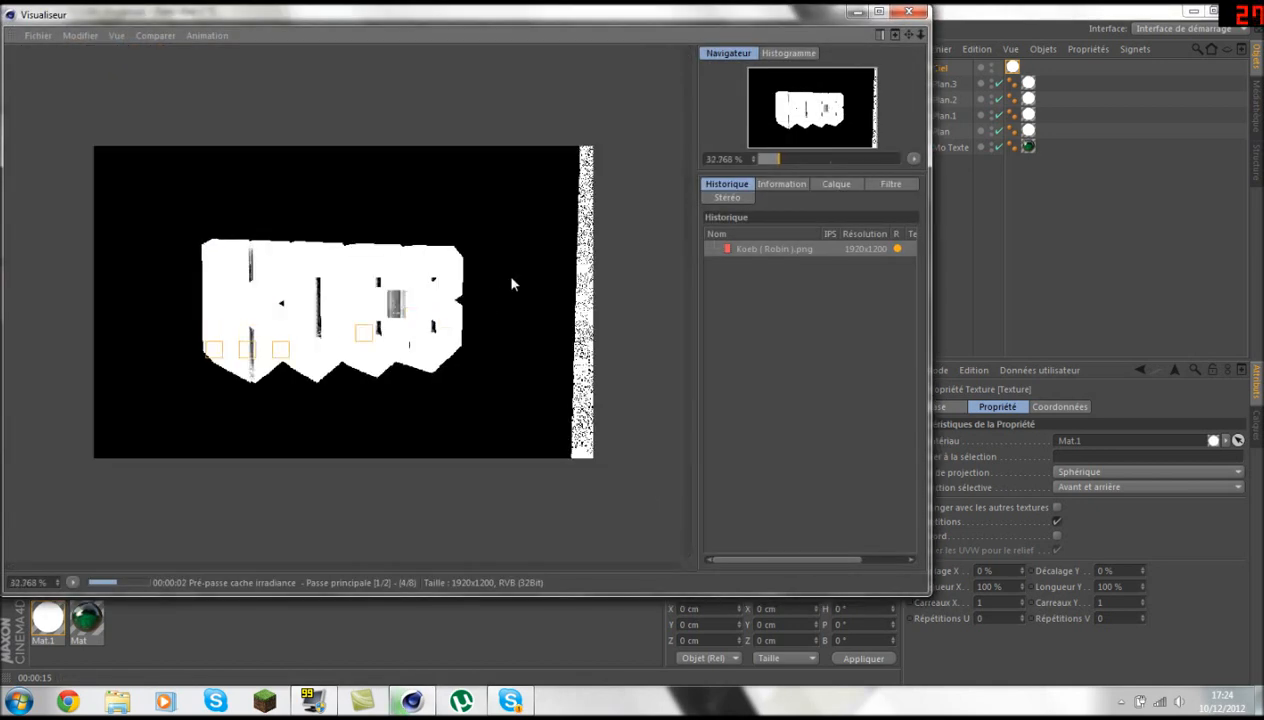
{"action": "scroll", "coordinate": [511, 285], "scroll_direction": "up", "scroll_amount": 1}
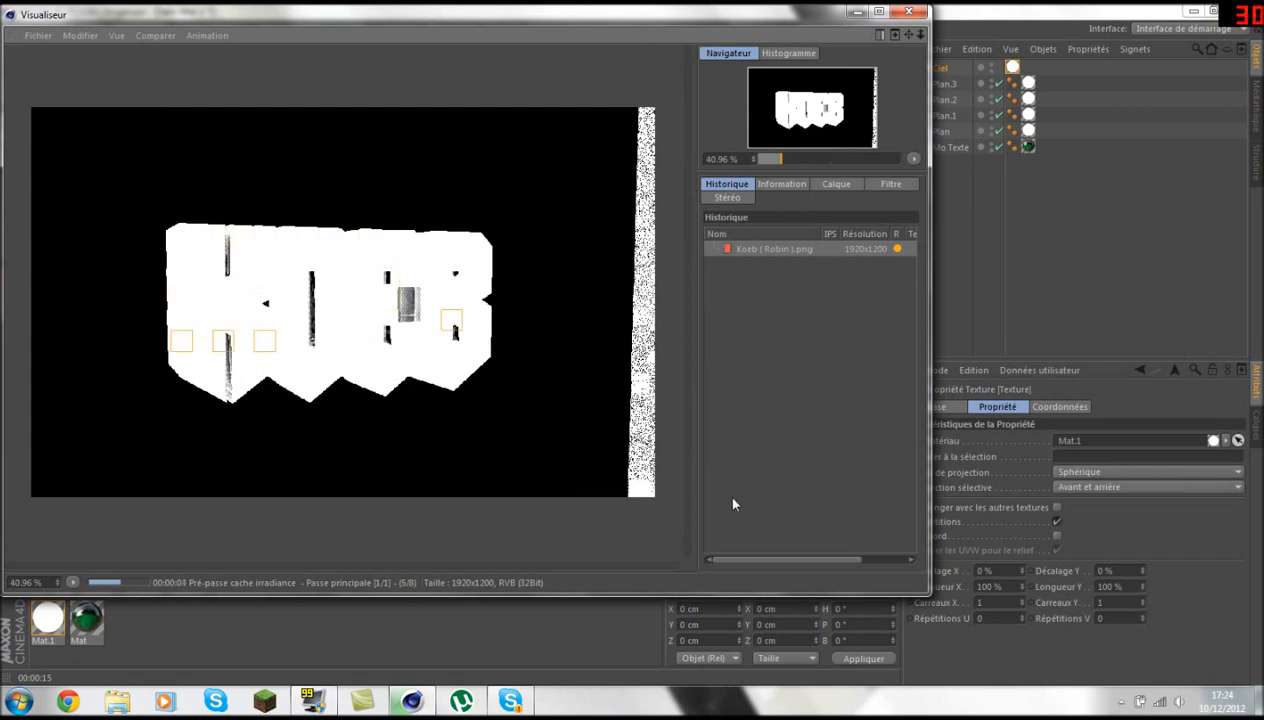
{"action": "left_click_drag", "start_coordinate": [768, 558], "coordinate": [728, 550]}
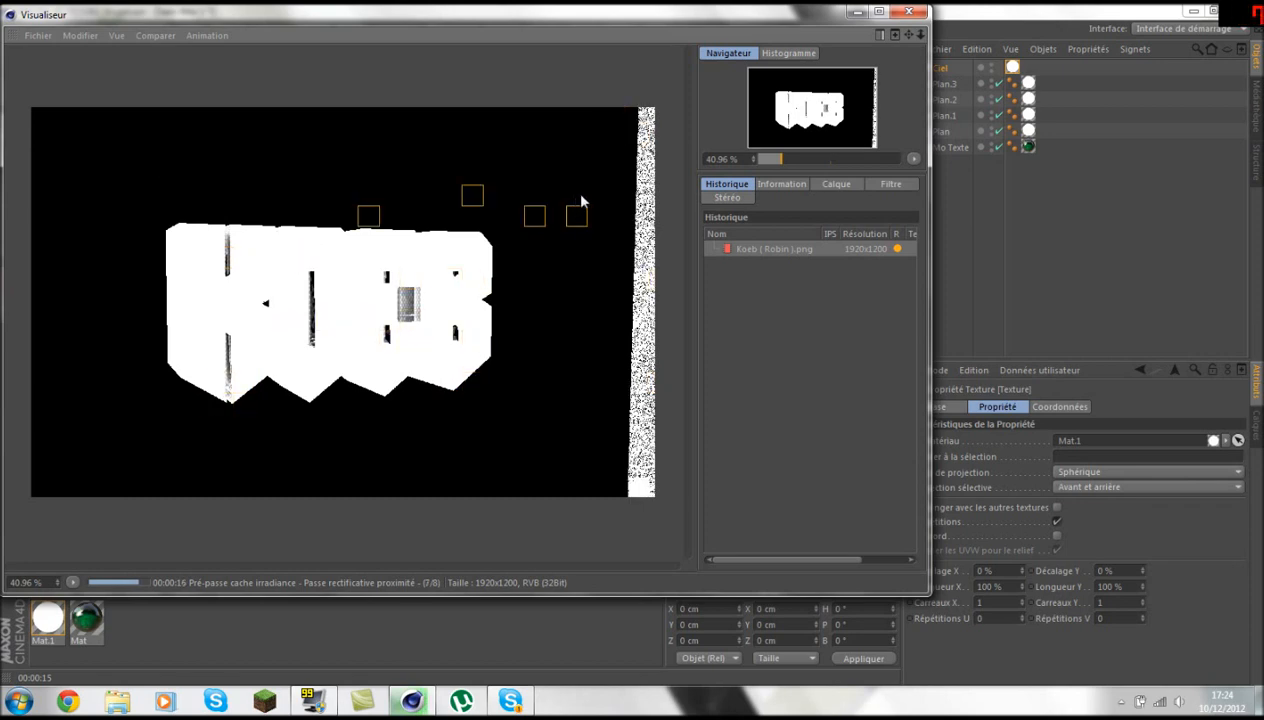
- Minimize the Visualiseur and CINEMA 4D, open Chrome, and send "Tu crée ta team ?" to the contact in Skype
{"action": "left_click", "coordinate": [857, 13]}
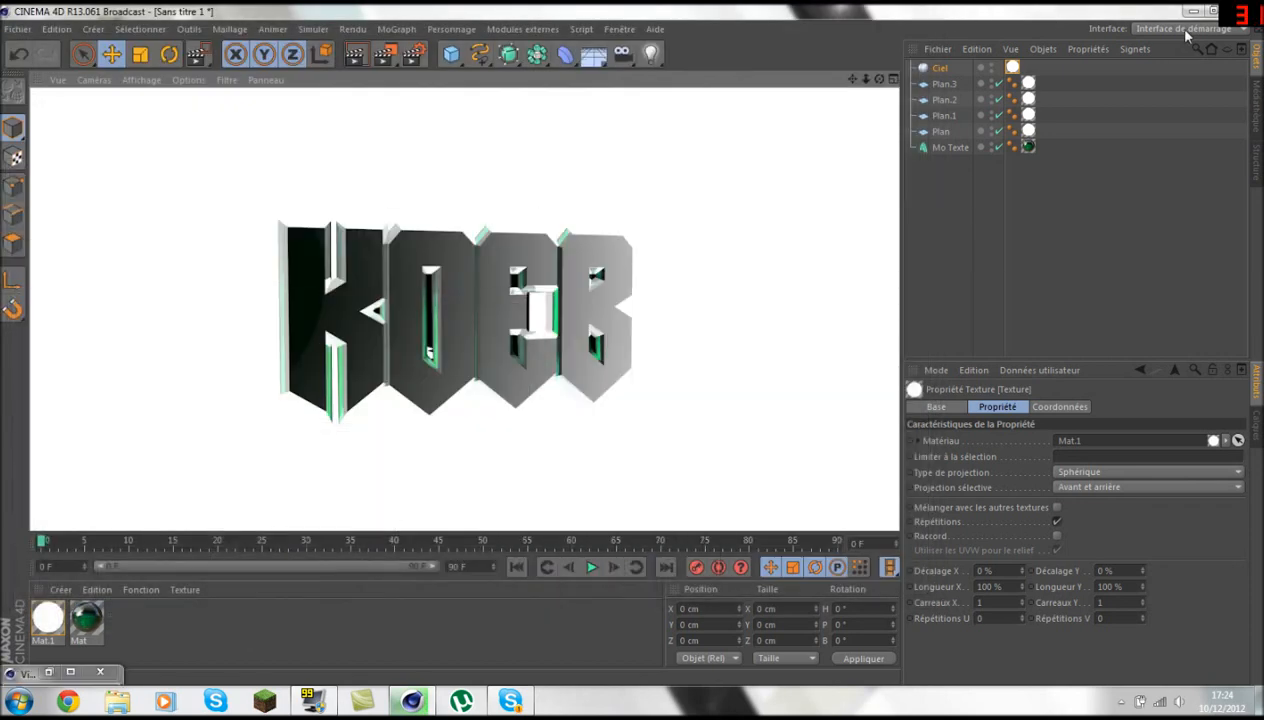
{"action": "left_click", "coordinate": [1193, 12]}
{"action": "left_click", "coordinate": [68, 700]}
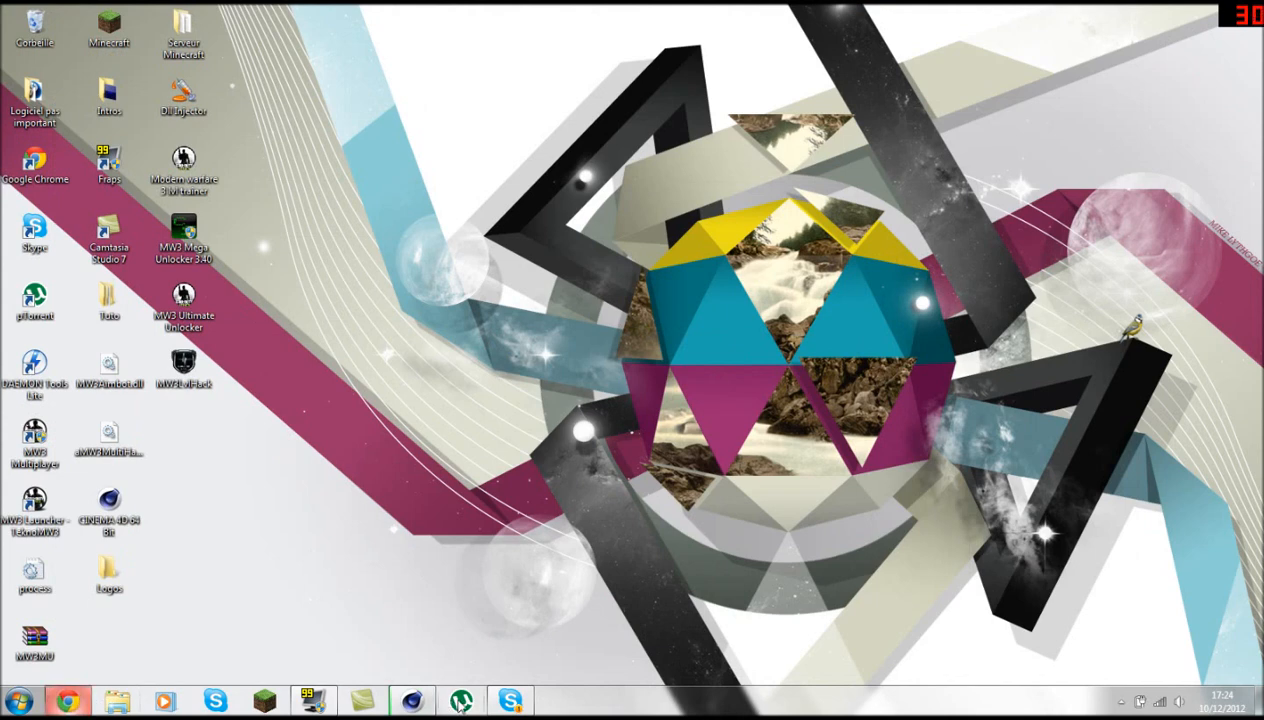
{"action": "left_click", "coordinate": [508, 700]}
{"action": "left_click", "coordinate": [308, 316]}
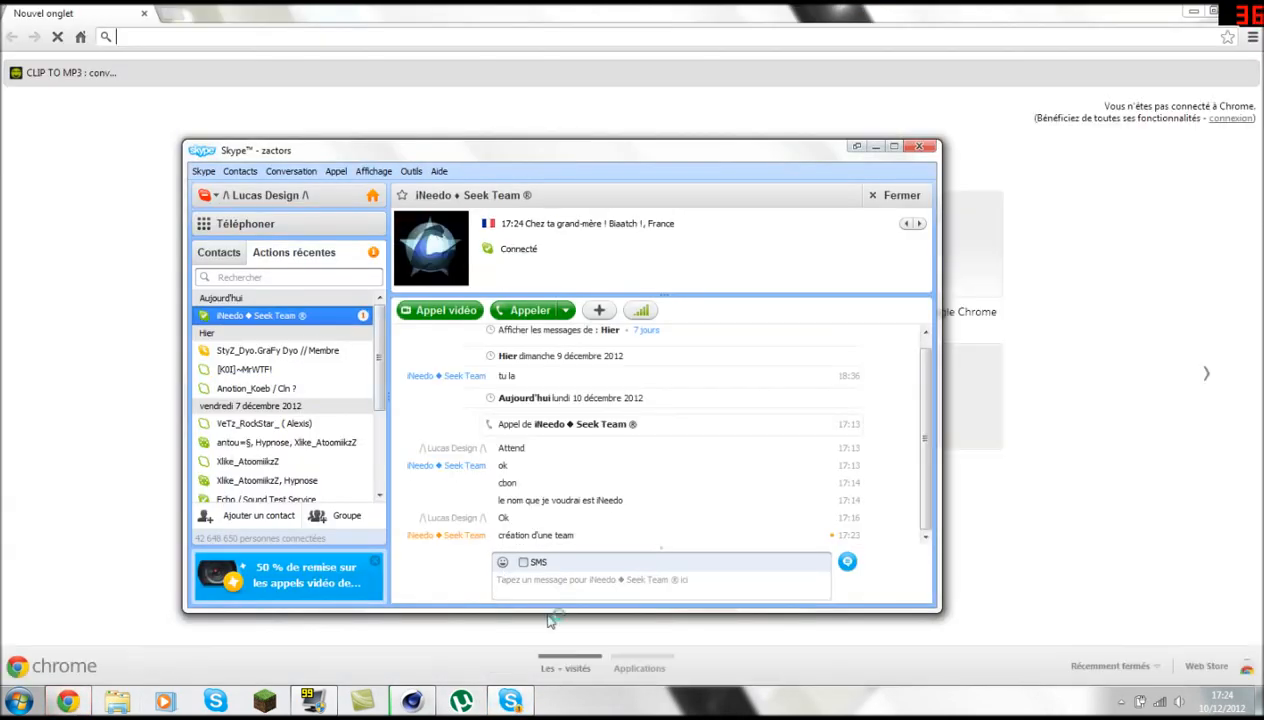
{"action": "left_click", "coordinate": [561, 577]}
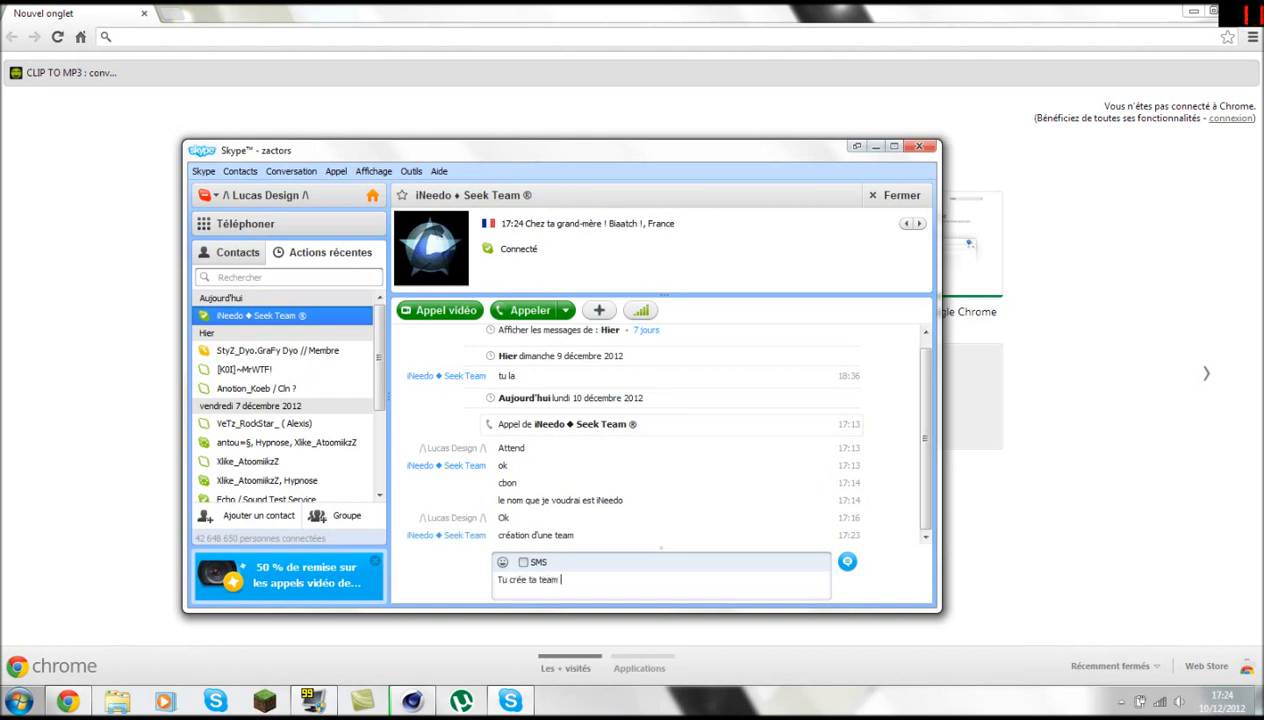
{"action": "key", "text": "Return"}
{"action": "left_click", "coordinate": [54, 228]}
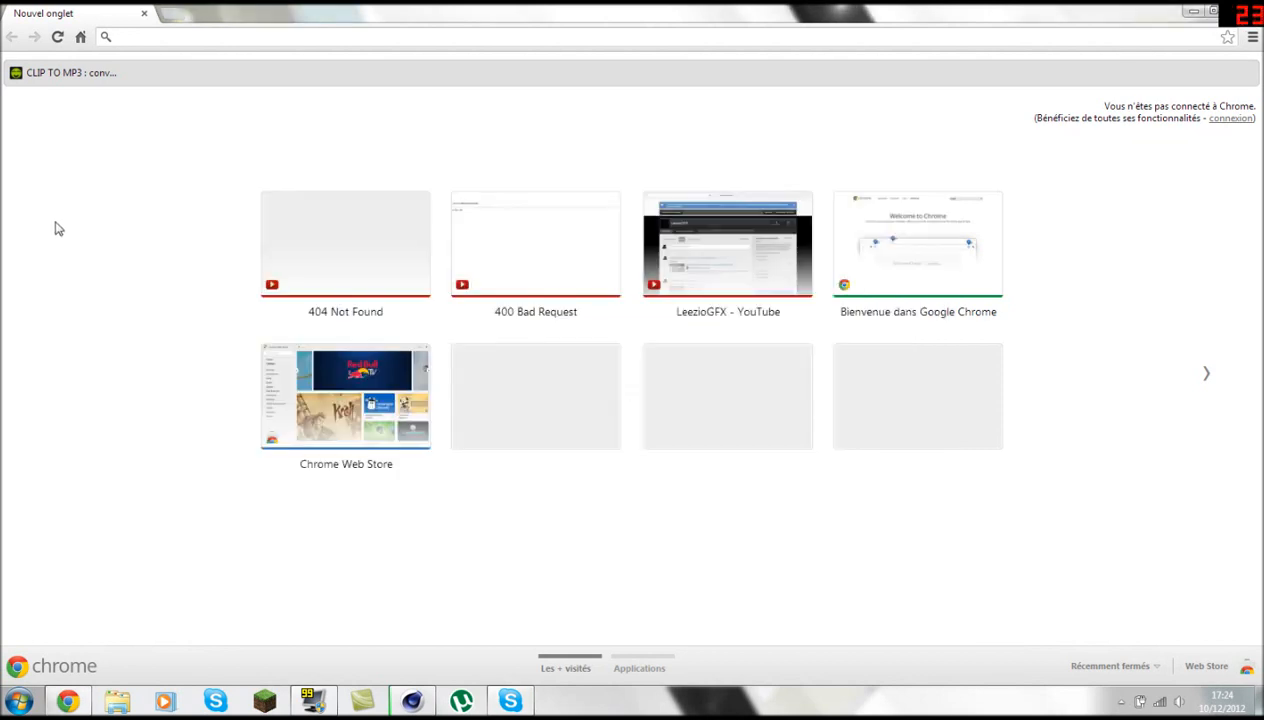
{"action": "left_click", "coordinate": [510, 702]}
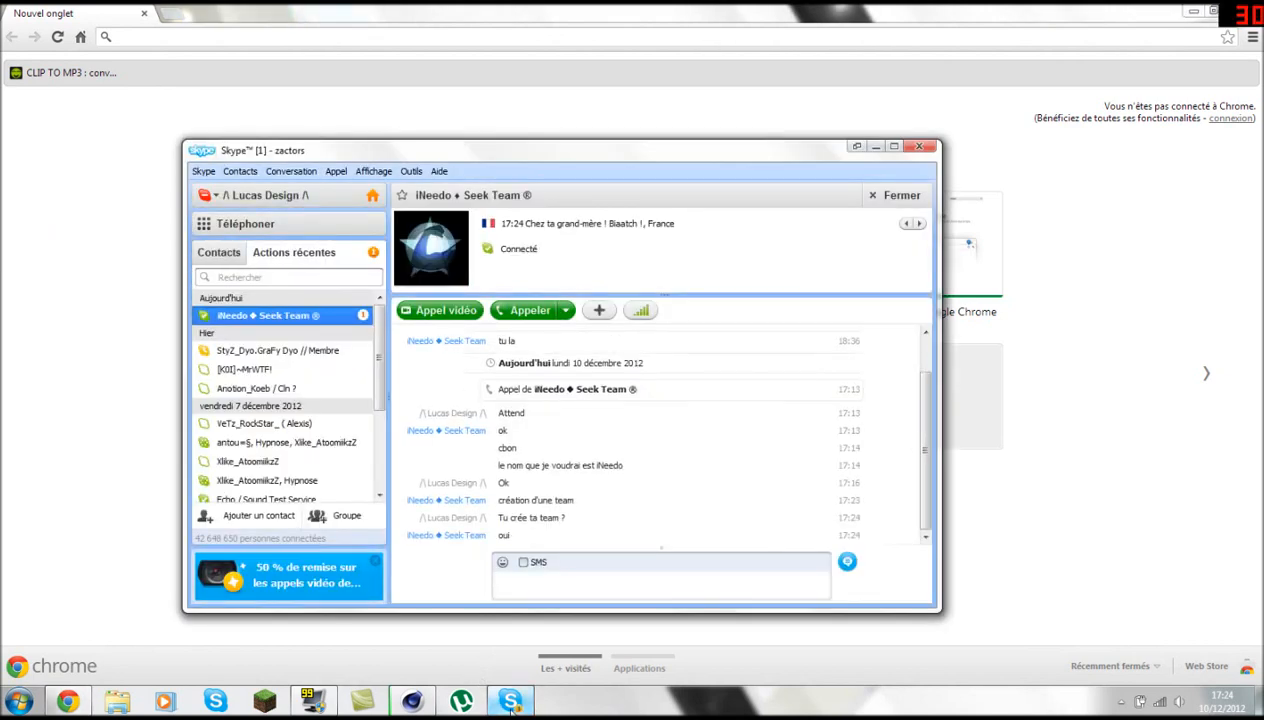
{"action": "left_click", "coordinate": [511, 706]}
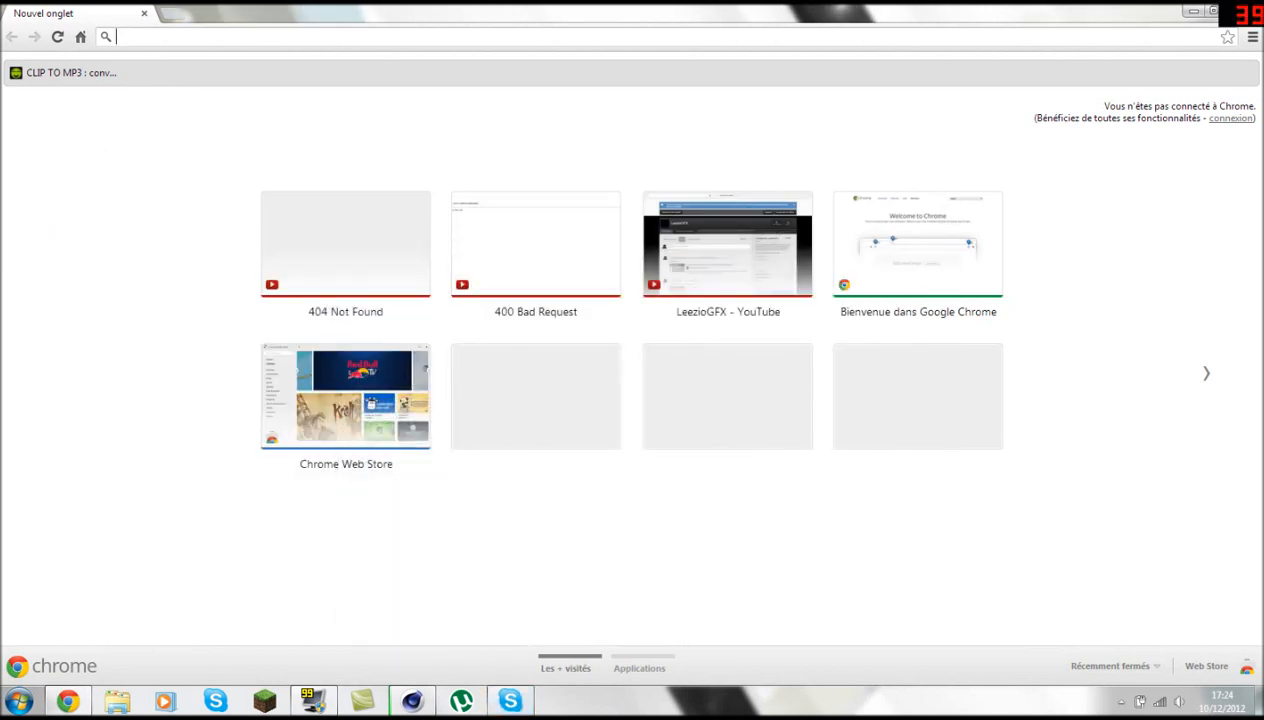
{"action": "type", "text": "youtub"}
{"action": "key", "text": "Return"}
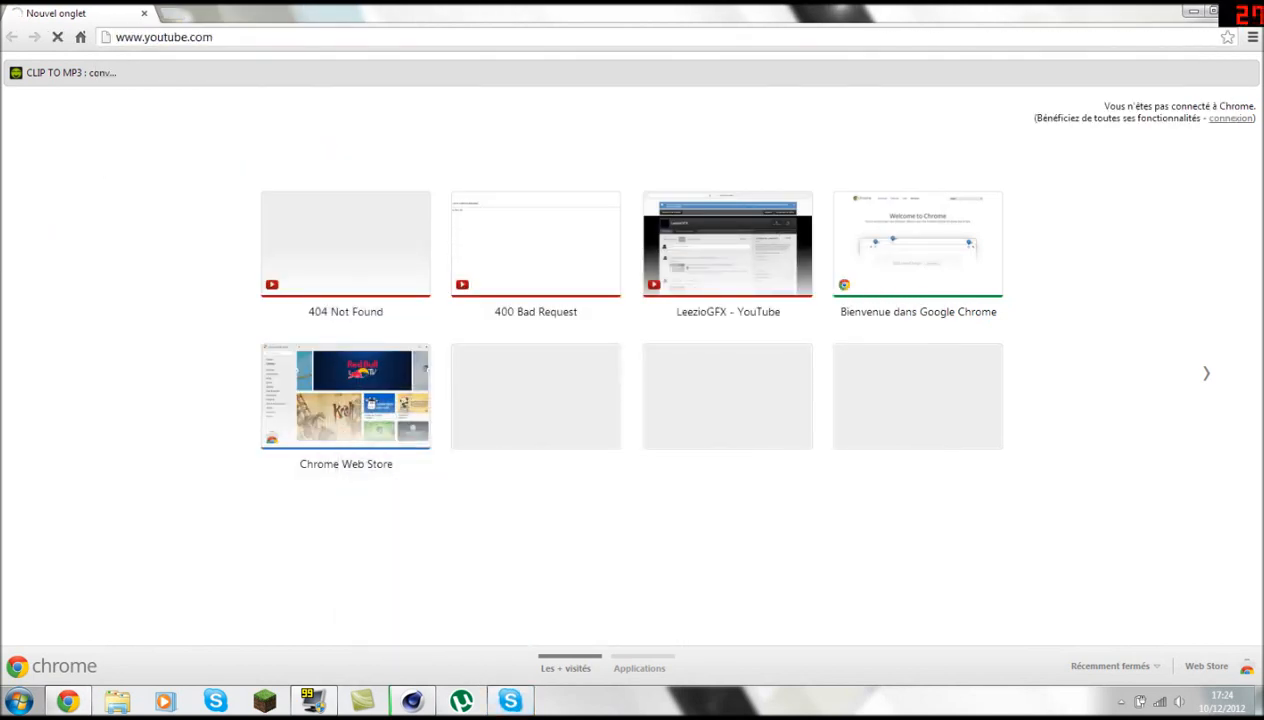
{"action": "left_click", "coordinate": [411, 704]}
{"action": "left_click", "coordinate": [411, 704]}
- Reply "ok" to the contact in Skype, and minimize Chrome and Skype to show the desktop
{"action": "left_click", "coordinate": [511, 703]}
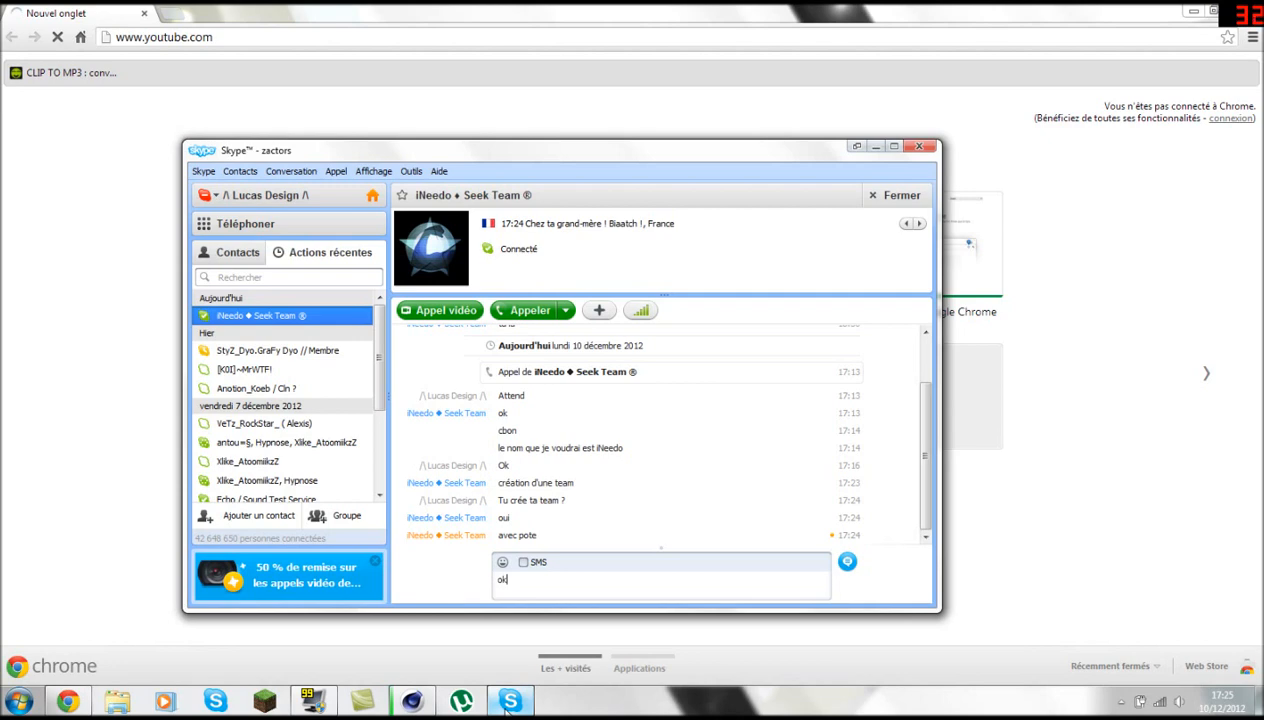
{"action": "key", "text": "Return"}
{"action": "left_click", "coordinate": [81, 374]}
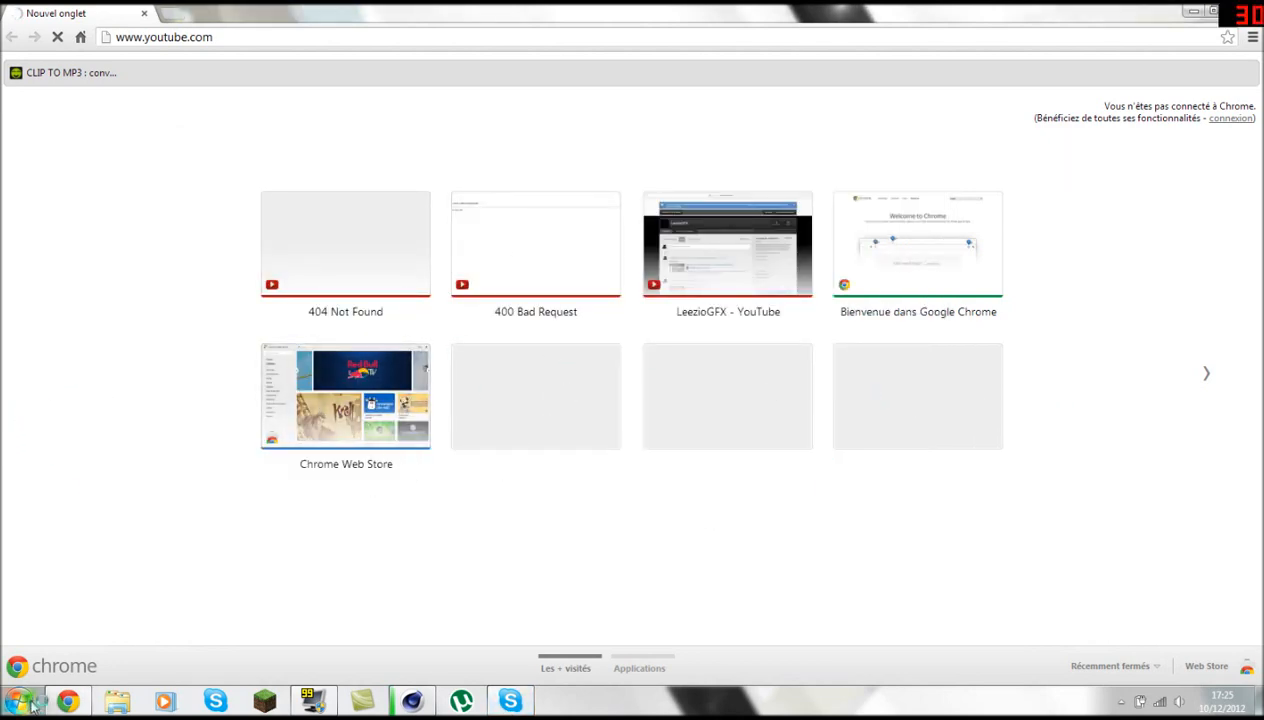
{"action": "left_click", "coordinate": [67, 700]}
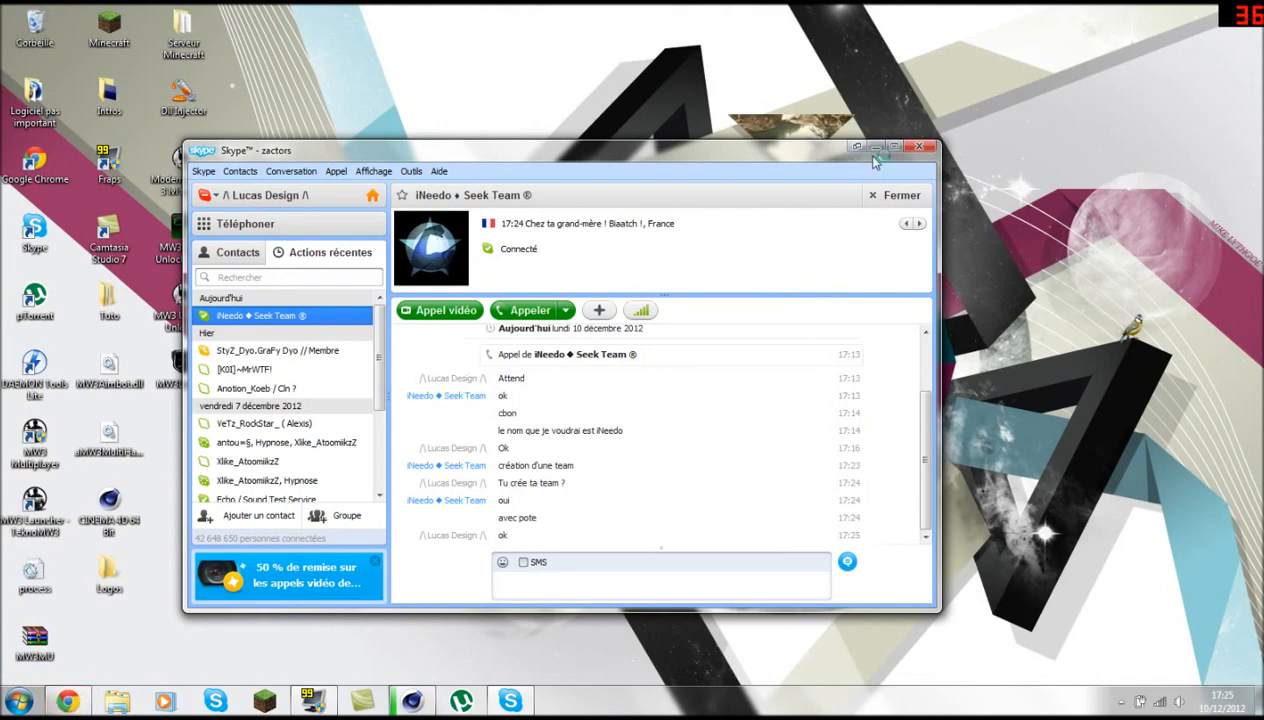
{"action": "left_click", "coordinate": [875, 148]}
- Create a new folder named Cheat on the desktop
{"action": "left_click_drag", "start_coordinate": [200, 500], "coordinate": [205, 170]}
{"action": "right_click", "coordinate": [194, 182]}
{"action": "left_click", "coordinate": [272, 248]}
{"action": "right_click", "coordinate": [292, 158]}
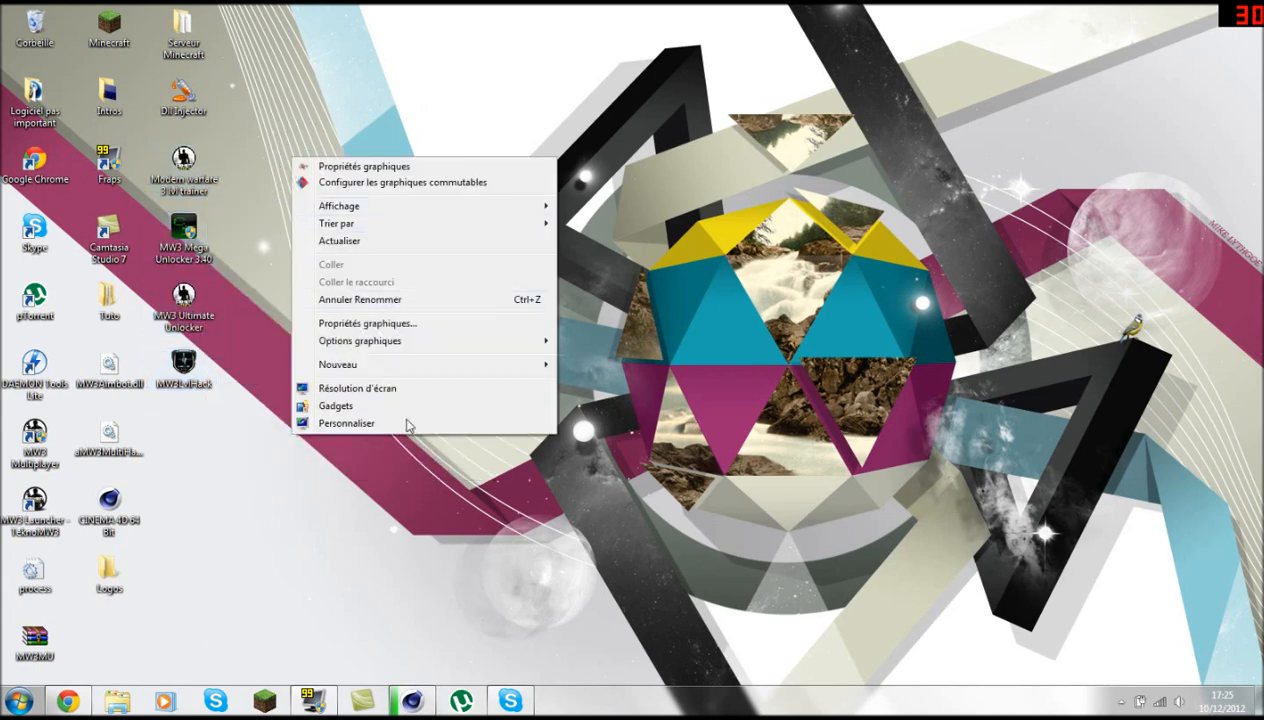
{"action": "mouse_move", "coordinate": [365, 364]}
{"action": "left_click", "coordinate": [596, 365]}
{"action": "type", "text": "cheat"}
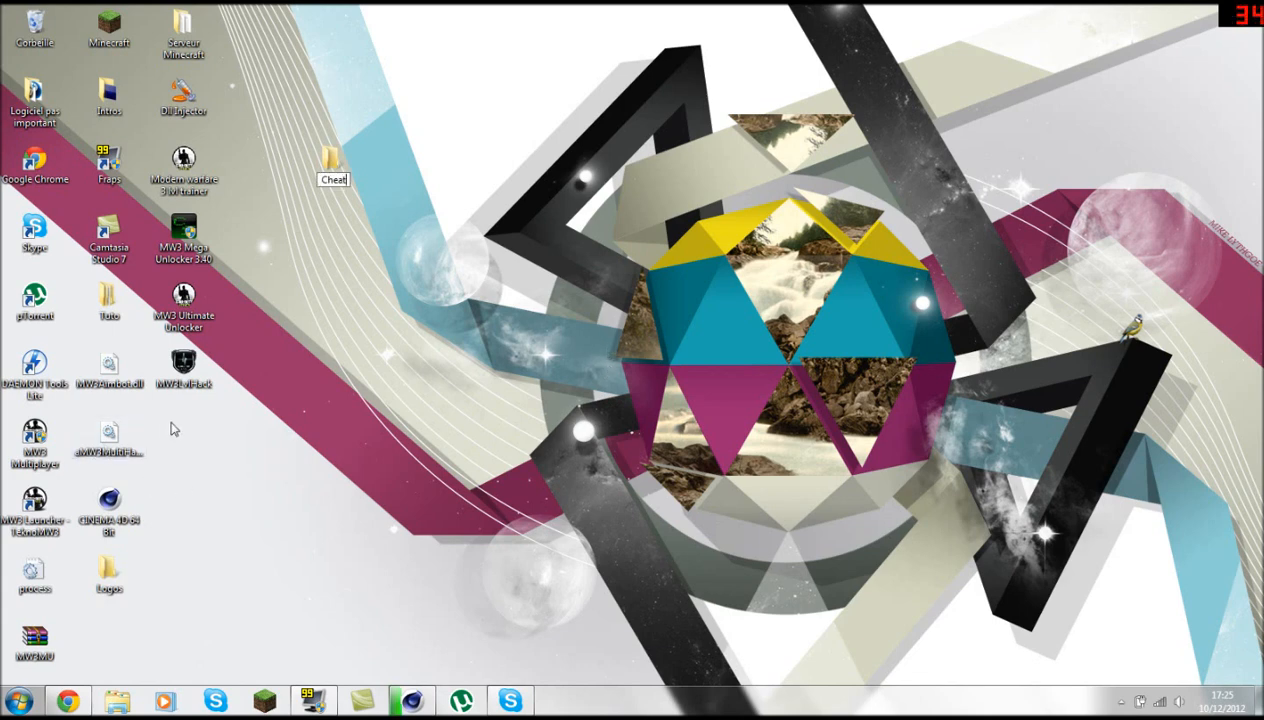
- Move the MW3 trainer, unlocker and hack programs, Dll Injector and the MW3 DLL files into the Cheat folder, and place the folder below Serveur Minecraft
{"action": "left_click_drag", "start_coordinate": [174, 419], "coordinate": [334, 160]}
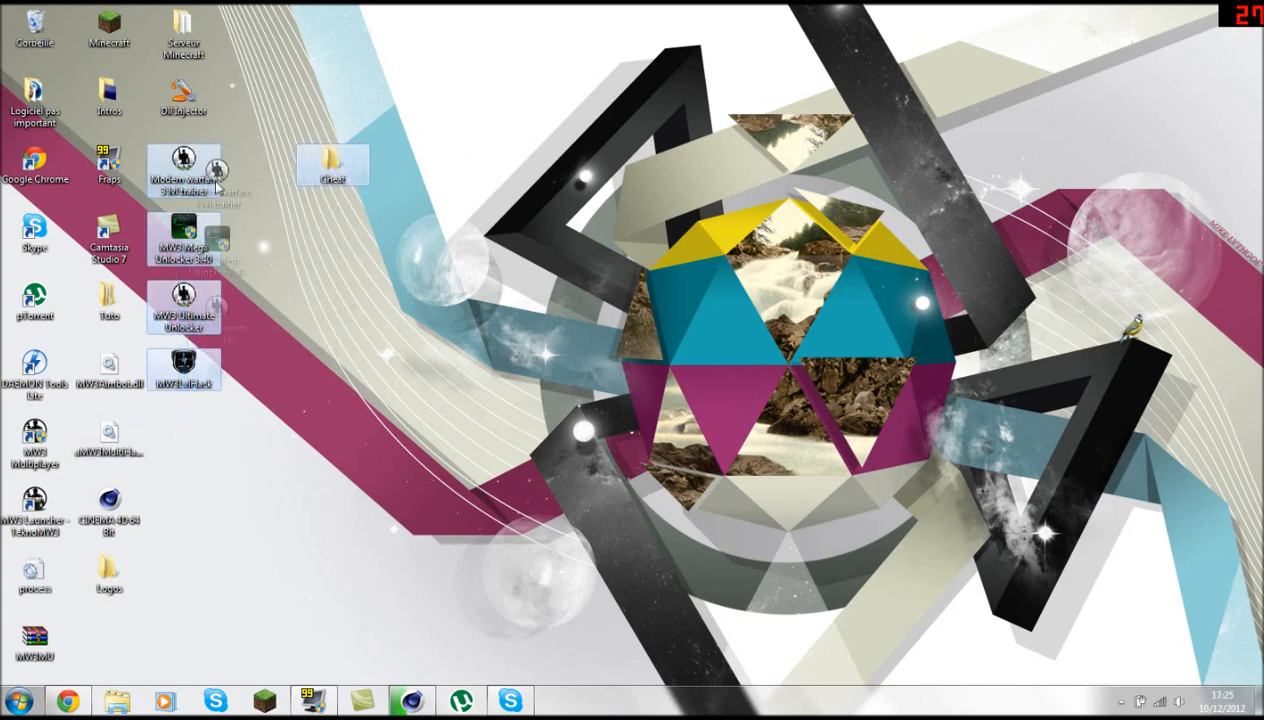
{"action": "left_click_drag", "start_coordinate": [194, 441], "coordinate": [188, 163]}
{"action": "left_click_drag", "start_coordinate": [192, 165], "coordinate": [334, 164]}
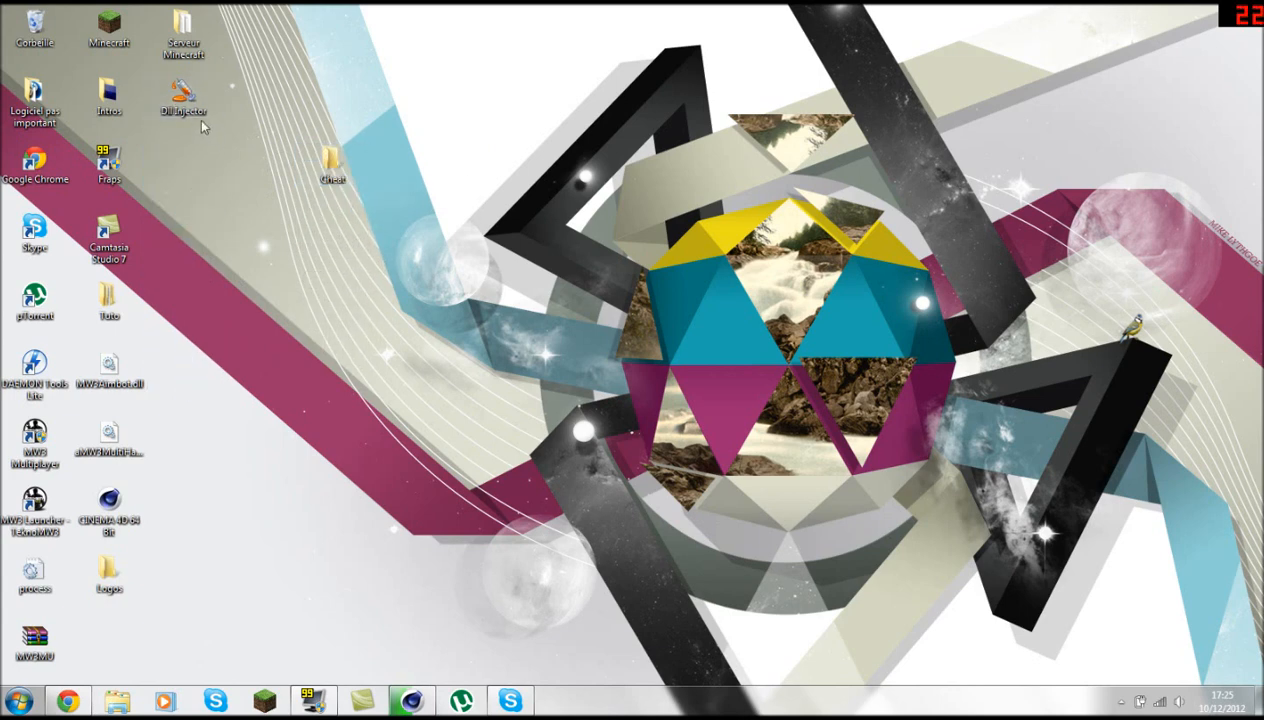
{"action": "left_click_drag", "start_coordinate": [295, 163], "coordinate": [318, 160]}
{"action": "left_click_drag", "start_coordinate": [192, 444], "coordinate": [185, 112]}
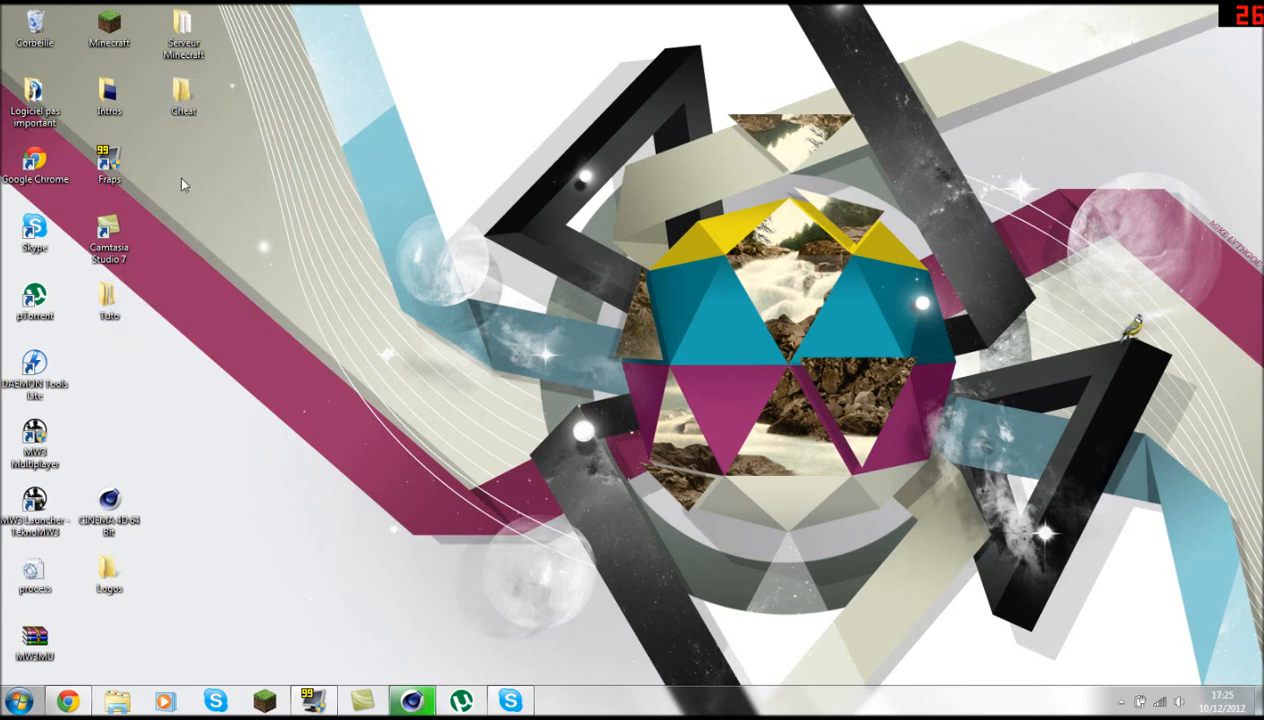
- Place the CINEMA 4D shortcut and Logos folder directly below the Tuto folder, and move the process file into the Cheat folder
{"action": "left_click_drag", "start_coordinate": [96, 626], "coordinate": [110, 367]}
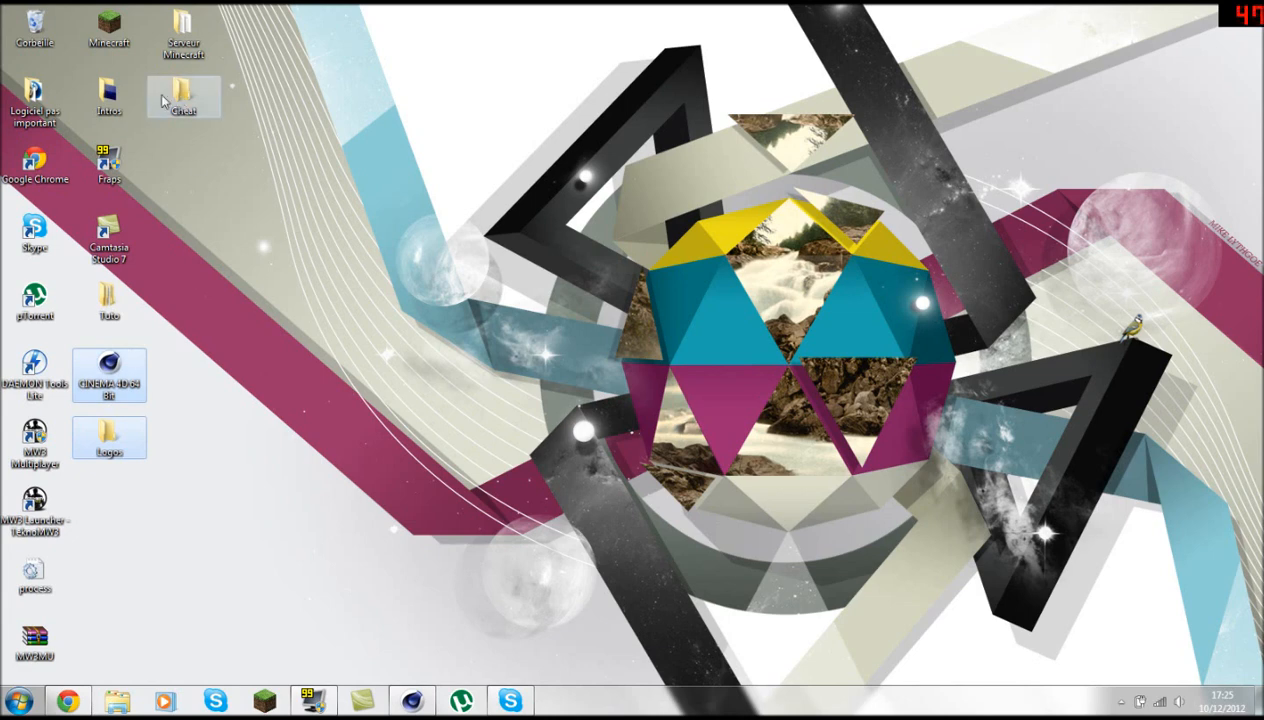
{"action": "left_click", "coordinate": [718, 212]}
{"action": "left_click_drag", "start_coordinate": [34, 572], "coordinate": [183, 98]}
- Empty the Corbeille and confirm the deletion
{"action": "right_click", "coordinate": [32, 22]}
{"action": "left_click", "coordinate": [70, 52]}
{"action": "left_click", "coordinate": [694, 416]}
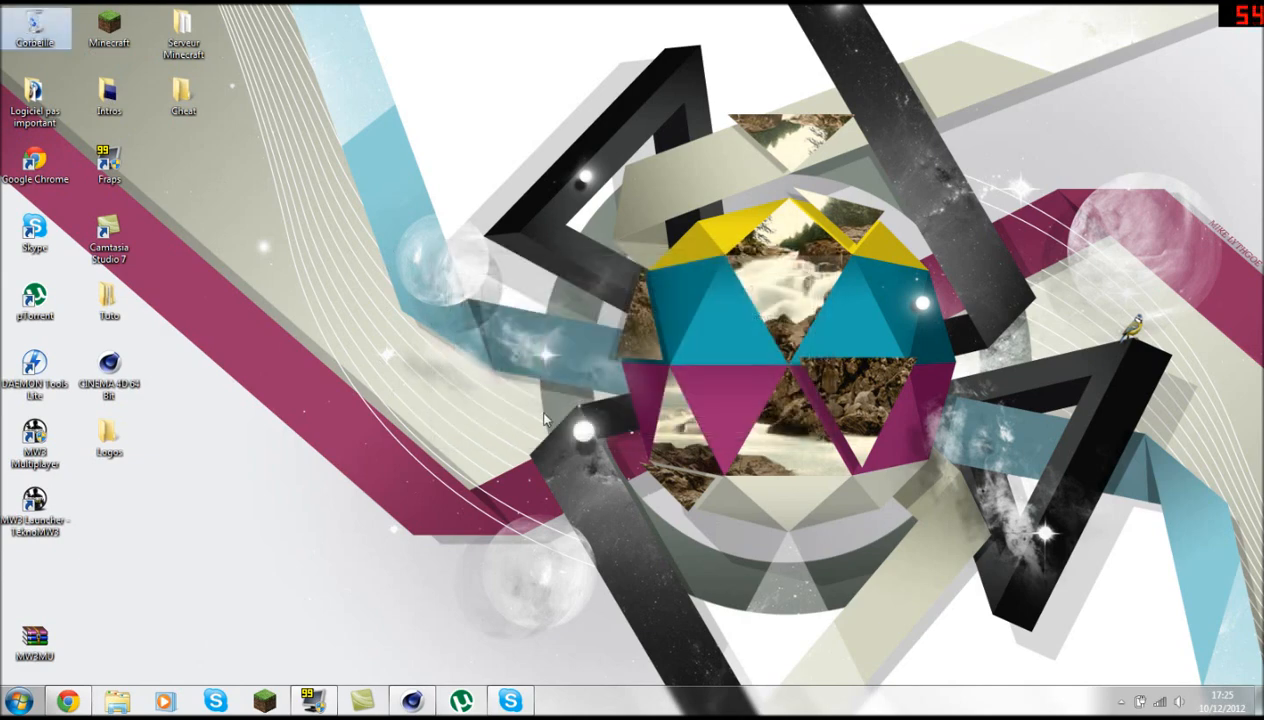
- Switch to Google Chrome and open the "[TUTO] Réeinisialiser son ordi à l'état d'usine ( à 0 )" video from the signed-in channel's uploads
{"action": "left_click", "coordinate": [508, 701]}
{"action": "left_click", "coordinate": [508, 701]}
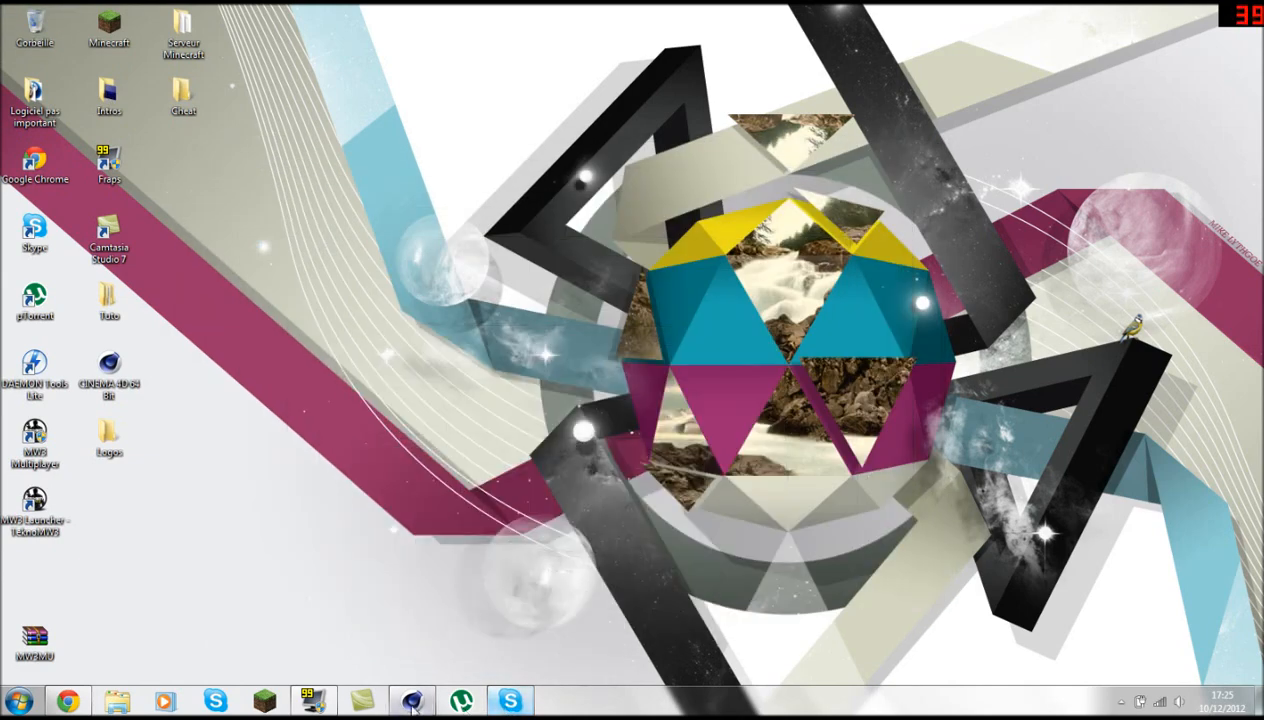
{"action": "left_click", "coordinate": [67, 701]}
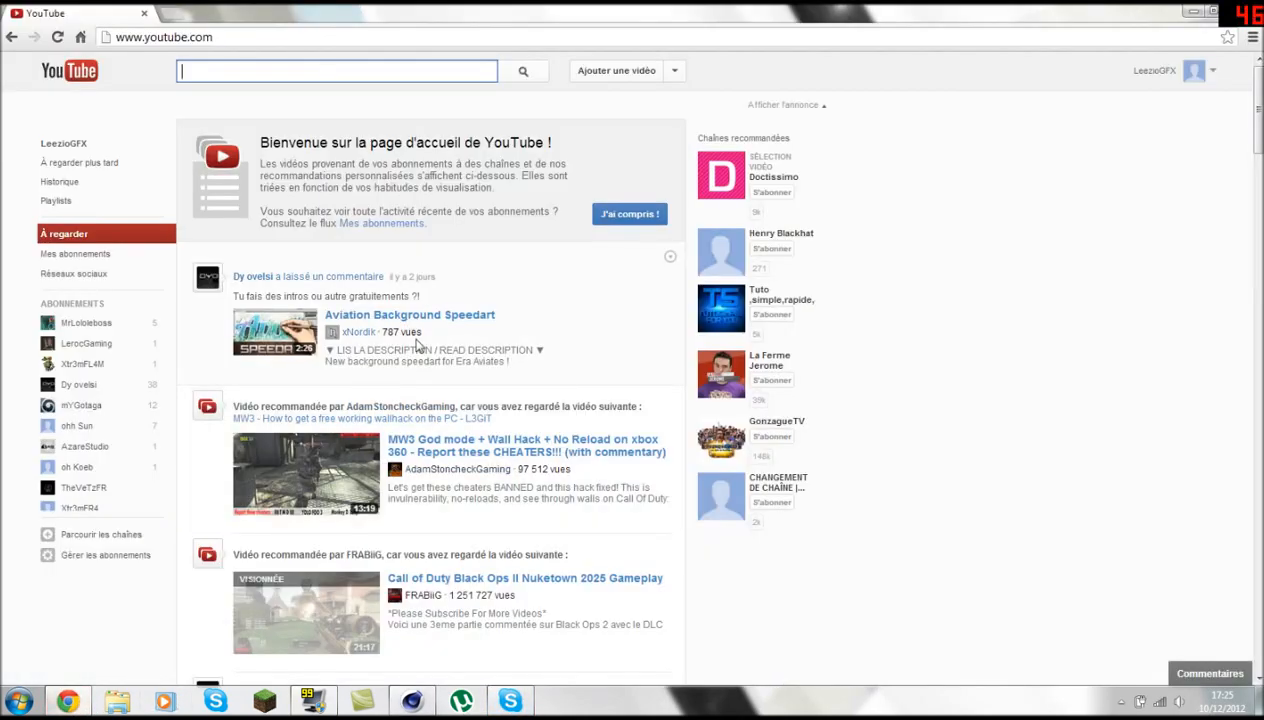
{"action": "left_click", "coordinate": [1199, 77]}
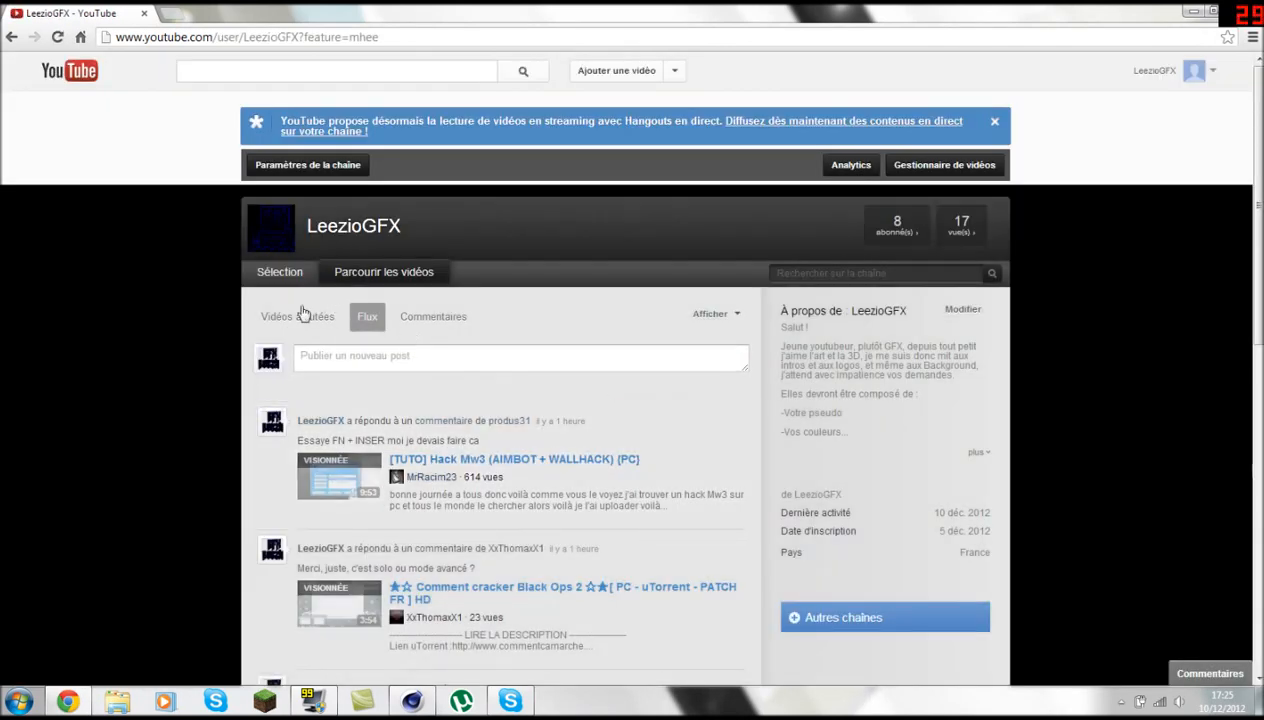
{"action": "left_click", "coordinate": [301, 315]}
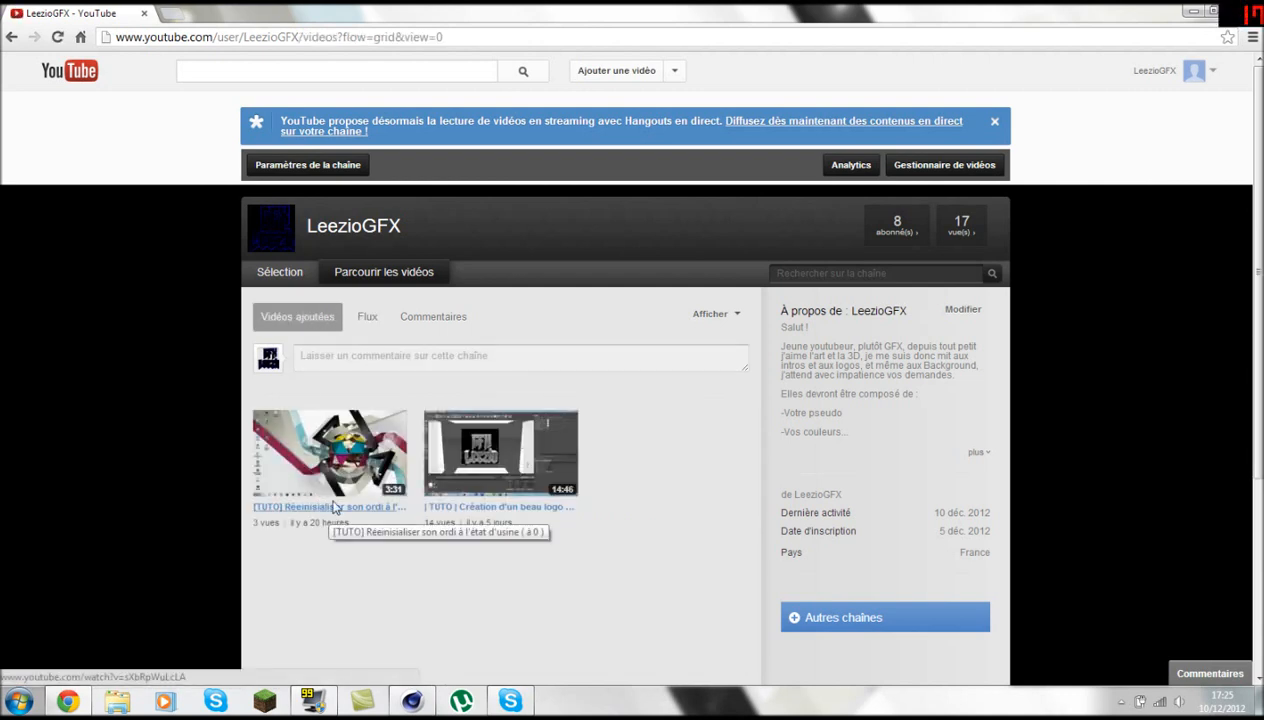
{"action": "left_click", "coordinate": [340, 482]}
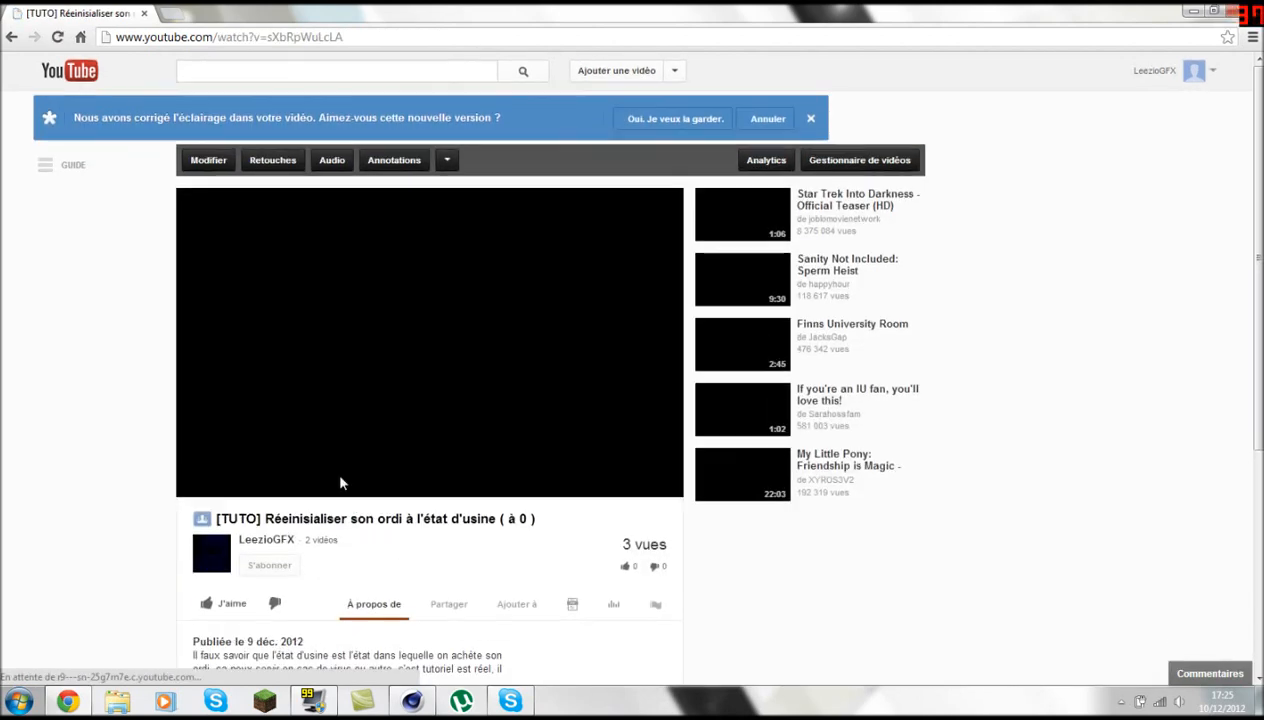
- Expand the video's full description and set the playback quality to 720p
{"action": "scroll", "coordinate": [268, 600], "scroll_direction": "down", "scroll_amount": 3}
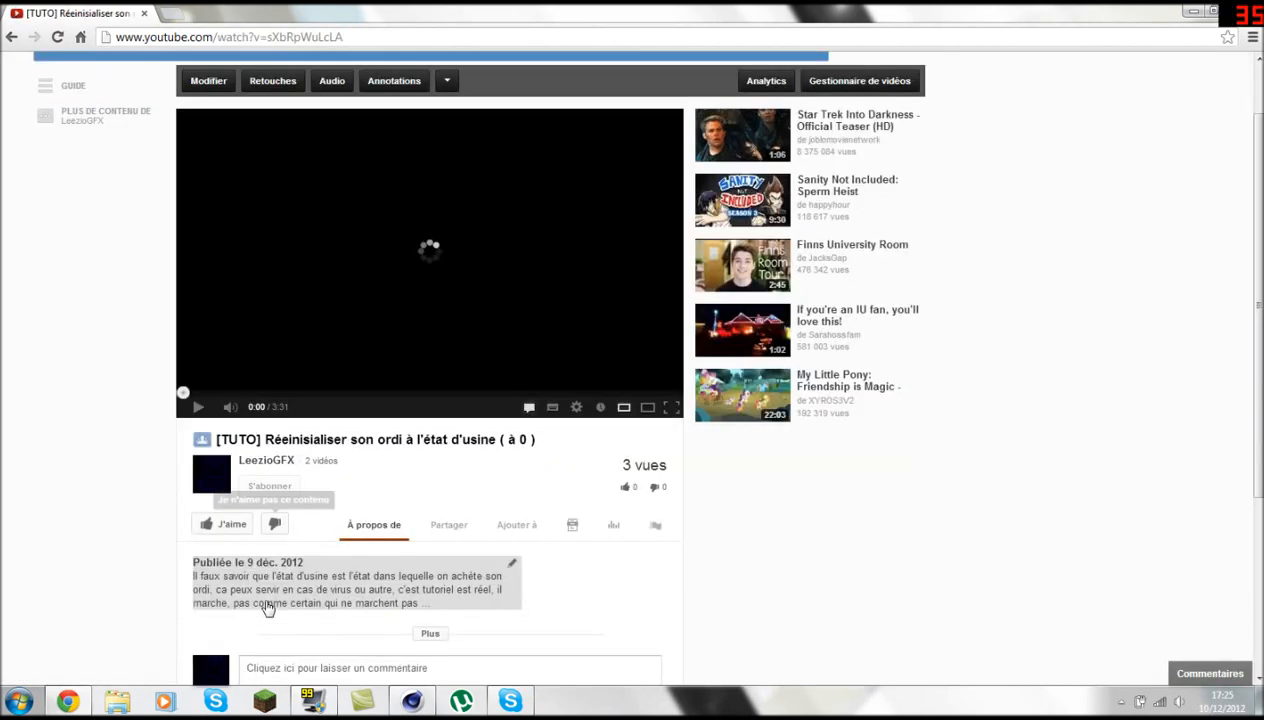
{"action": "left_click", "coordinate": [430, 562]}
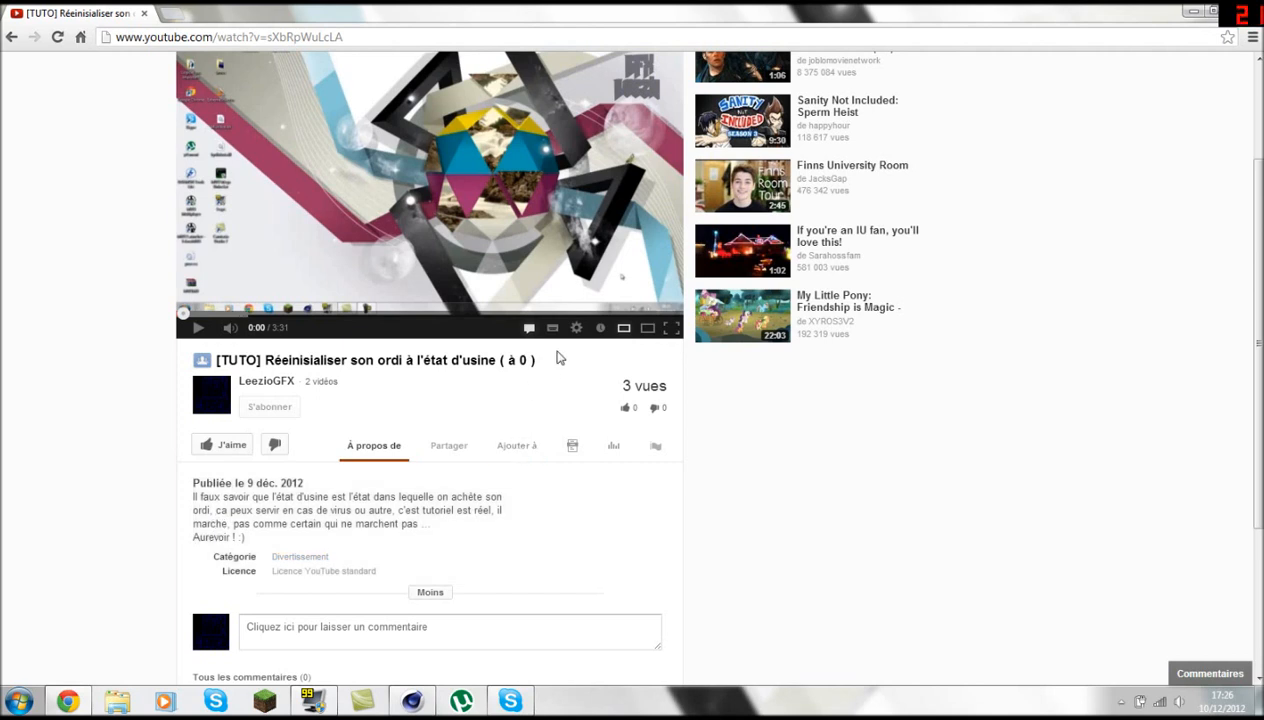
{"action": "left_click", "coordinate": [576, 327]}
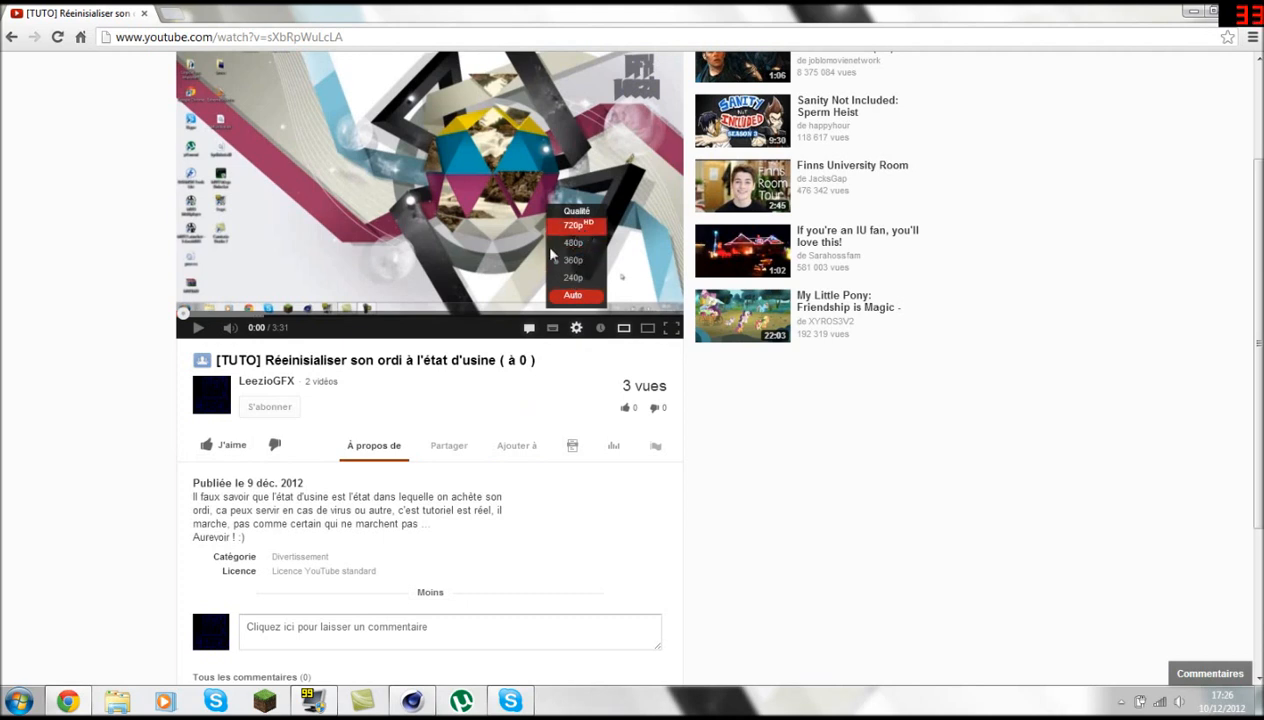
{"action": "left_click", "coordinate": [573, 226]}
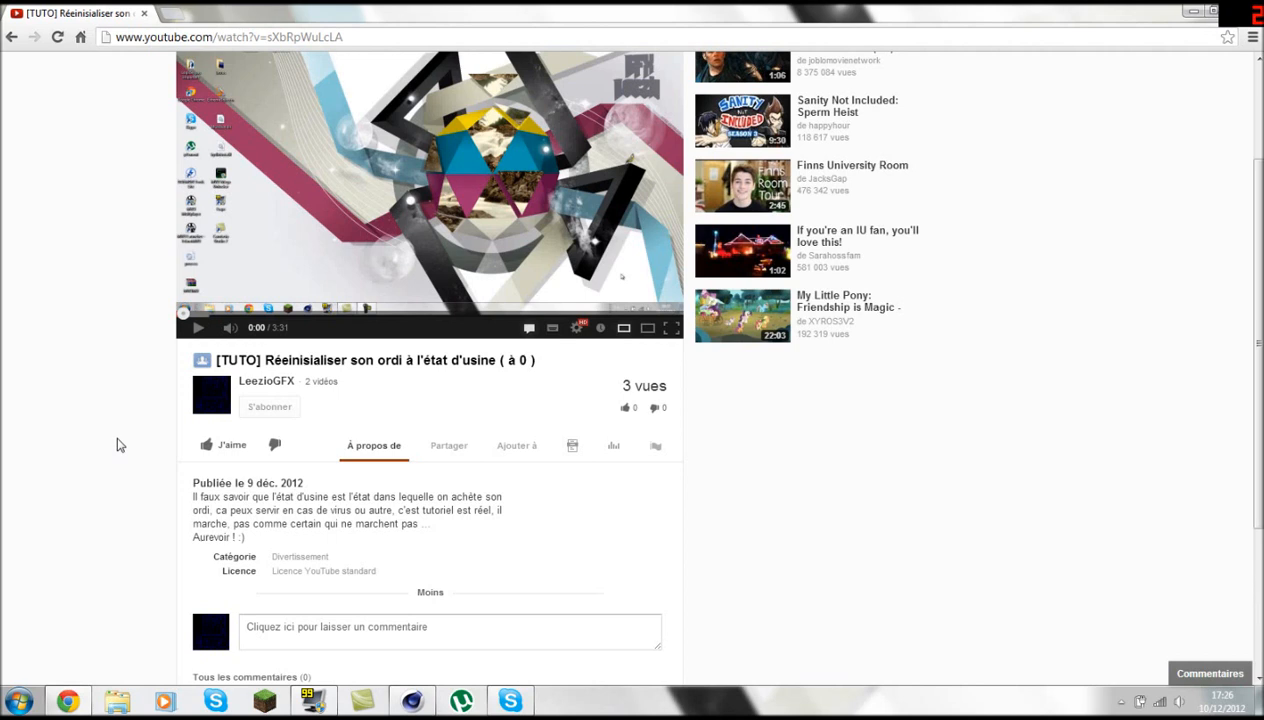
{"action": "left_click", "coordinate": [20, 700]}
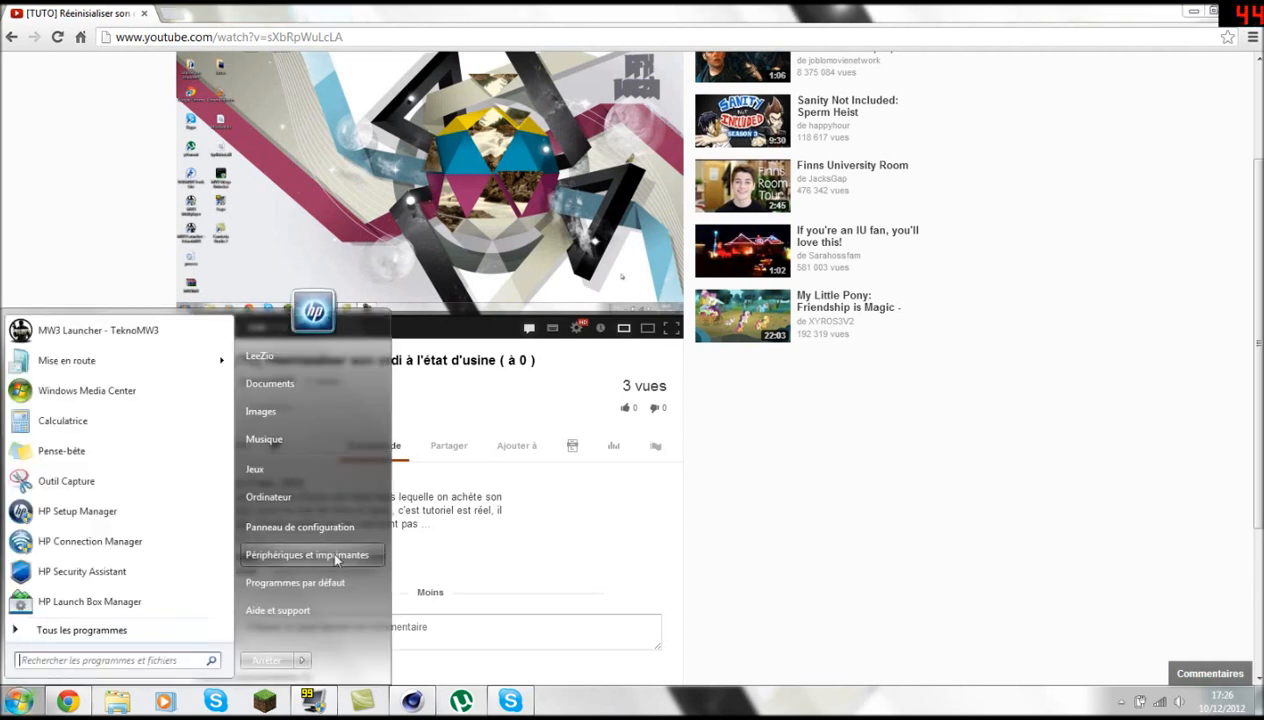
{"action": "left_click", "coordinate": [883, 515]}
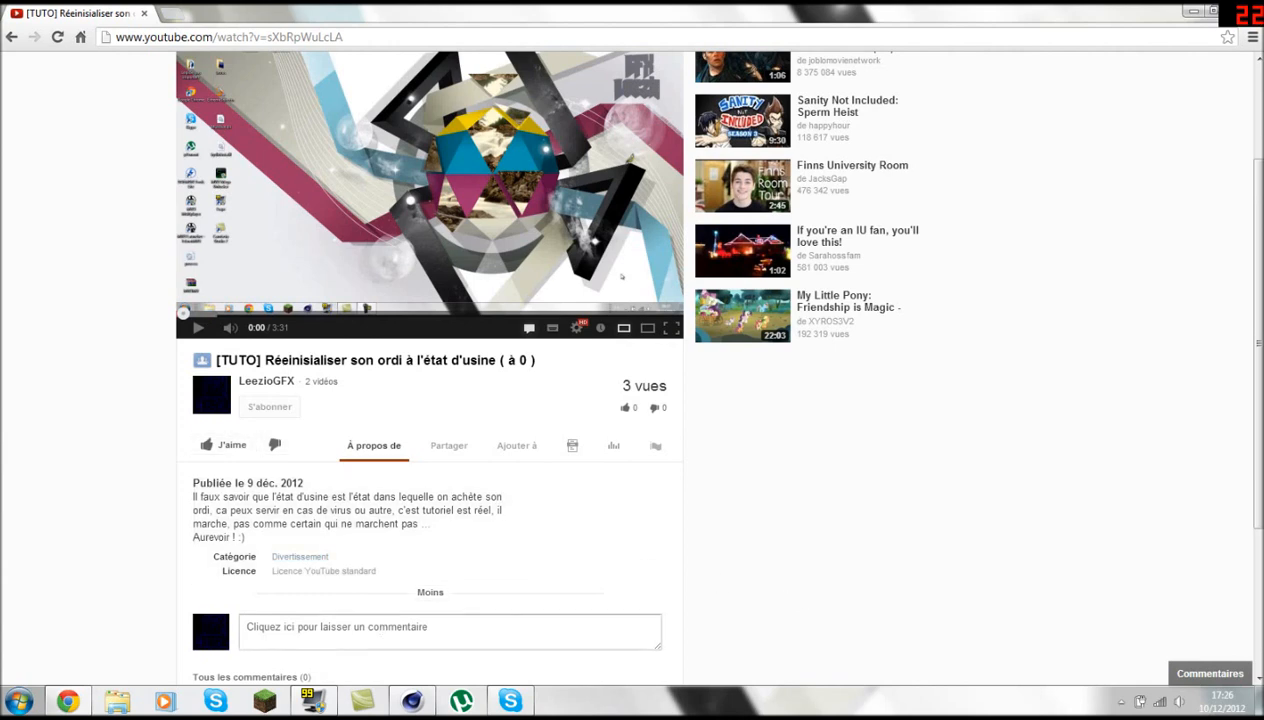
- Keep the lighting-corrected version of the video
{"action": "scroll", "coordinate": [248, 575], "scroll_direction": "down", "scroll_amount": 3}
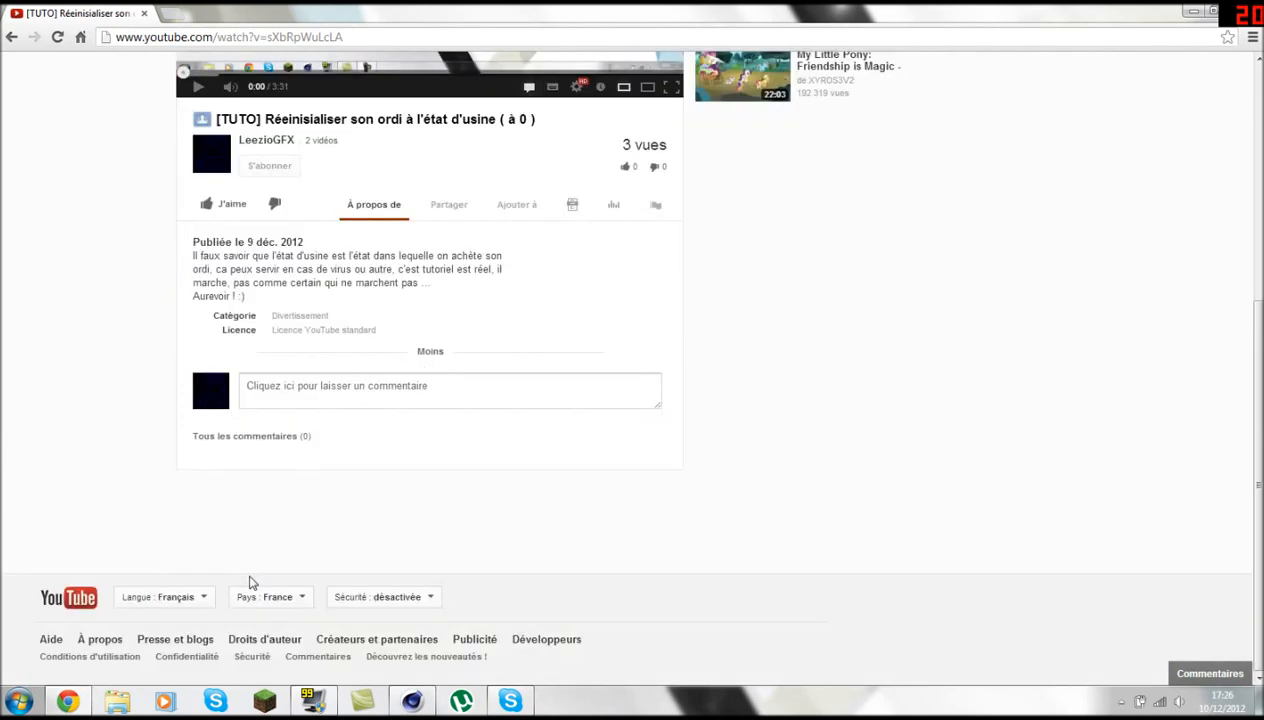
{"action": "scroll", "coordinate": [250, 582], "scroll_direction": "up", "scroll_amount": 4}
{"action": "scroll", "coordinate": [250, 582], "scroll_direction": "up", "scroll_amount": 2}
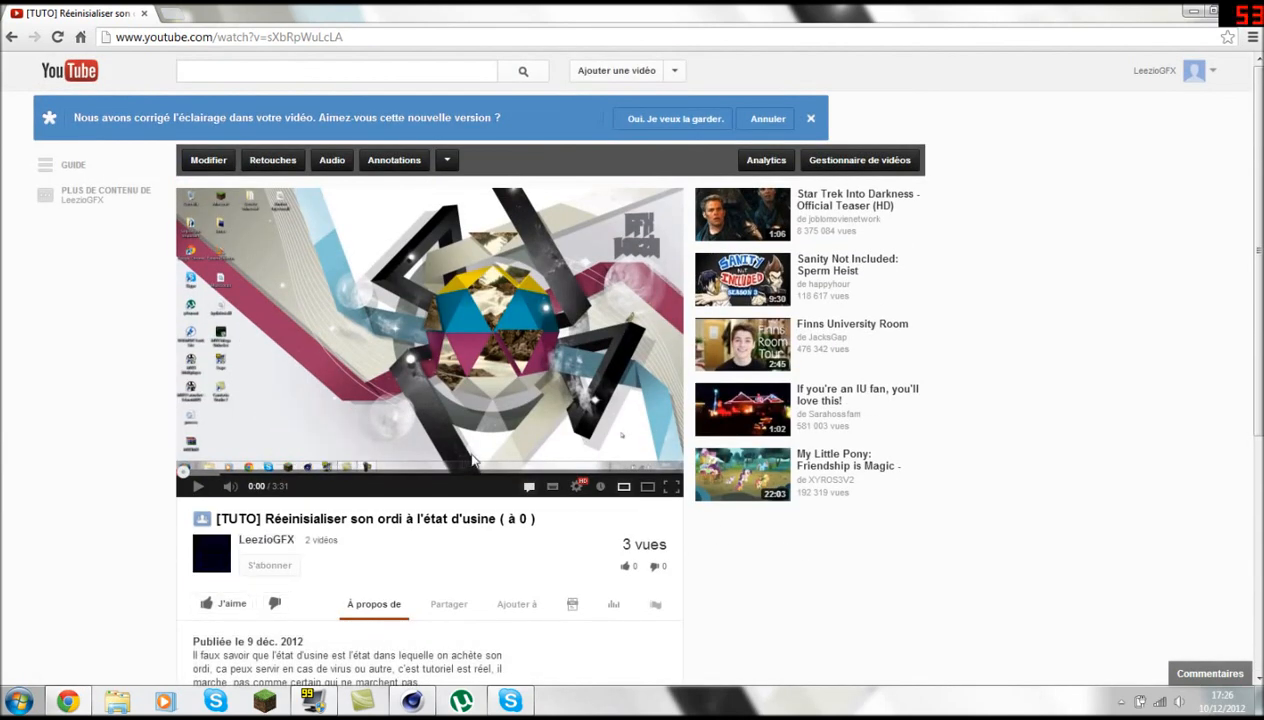
{"action": "left_click", "coordinate": [692, 125]}
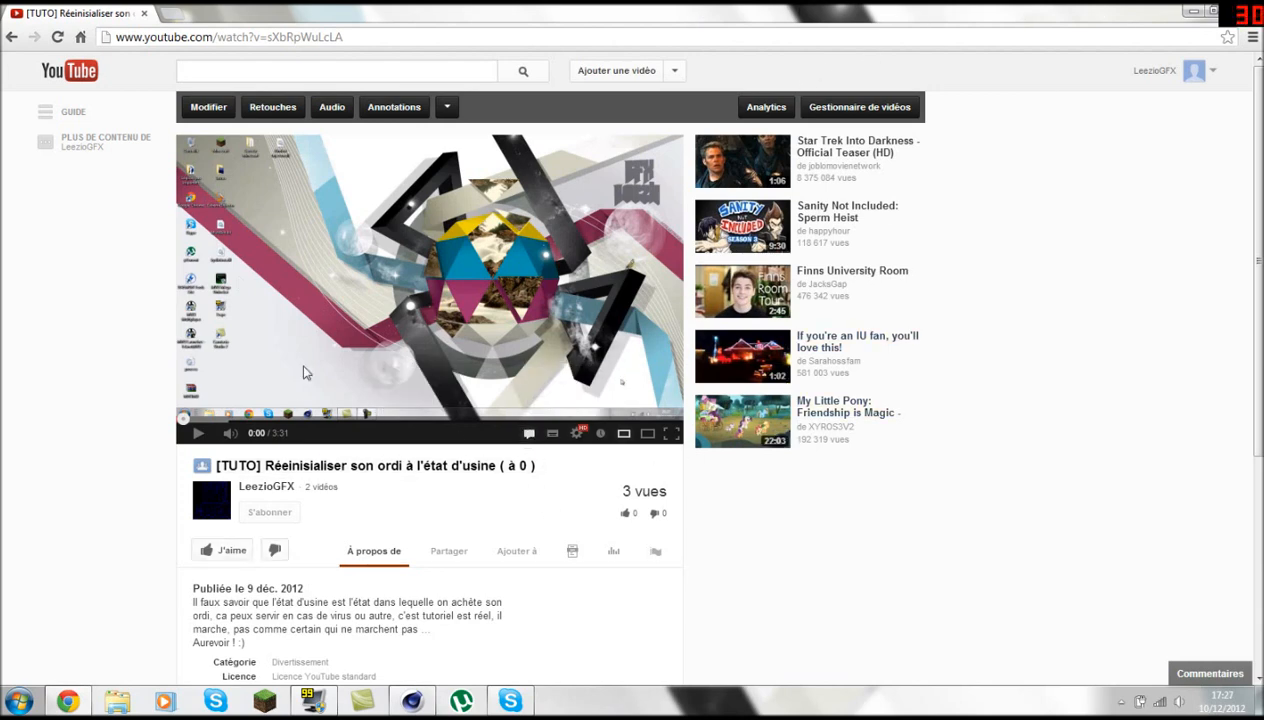
- Follow the logo annotation in the video to the channel page, and close the browser
{"action": "left_click", "coordinate": [411, 700]}
{"action": "left_click", "coordinate": [630, 182]}
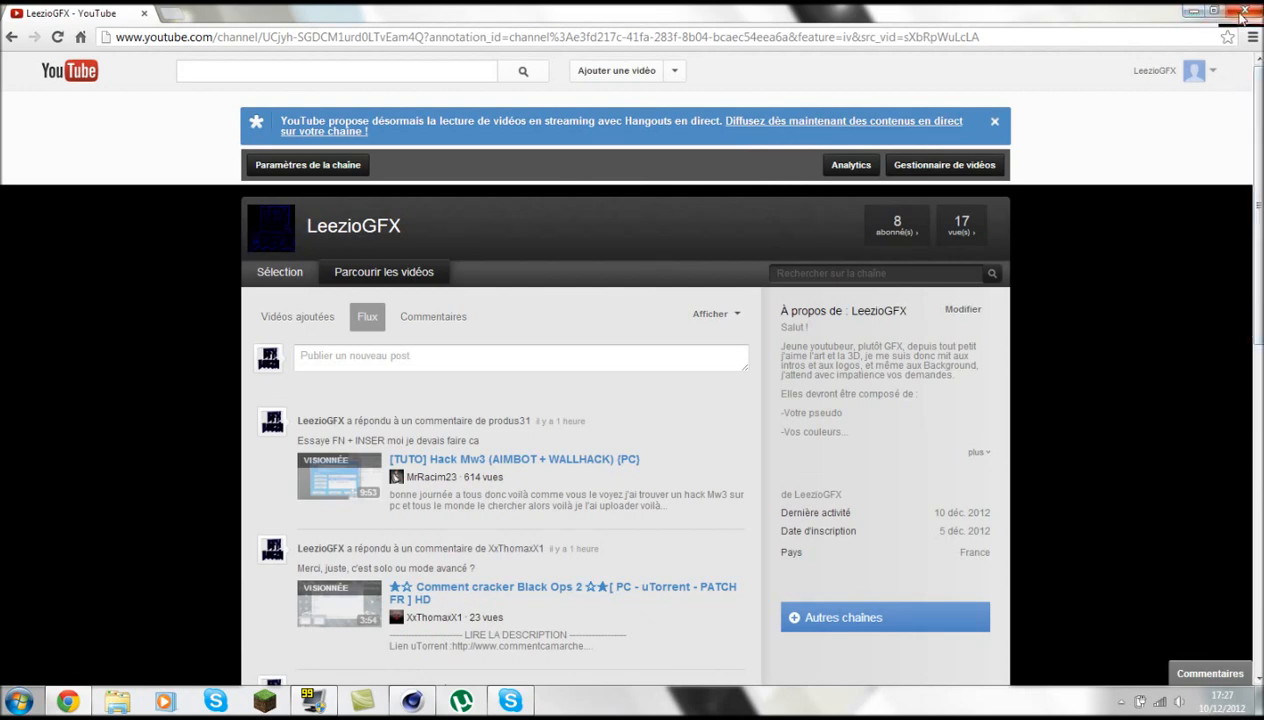
{"action": "left_click", "coordinate": [1228, 12]}
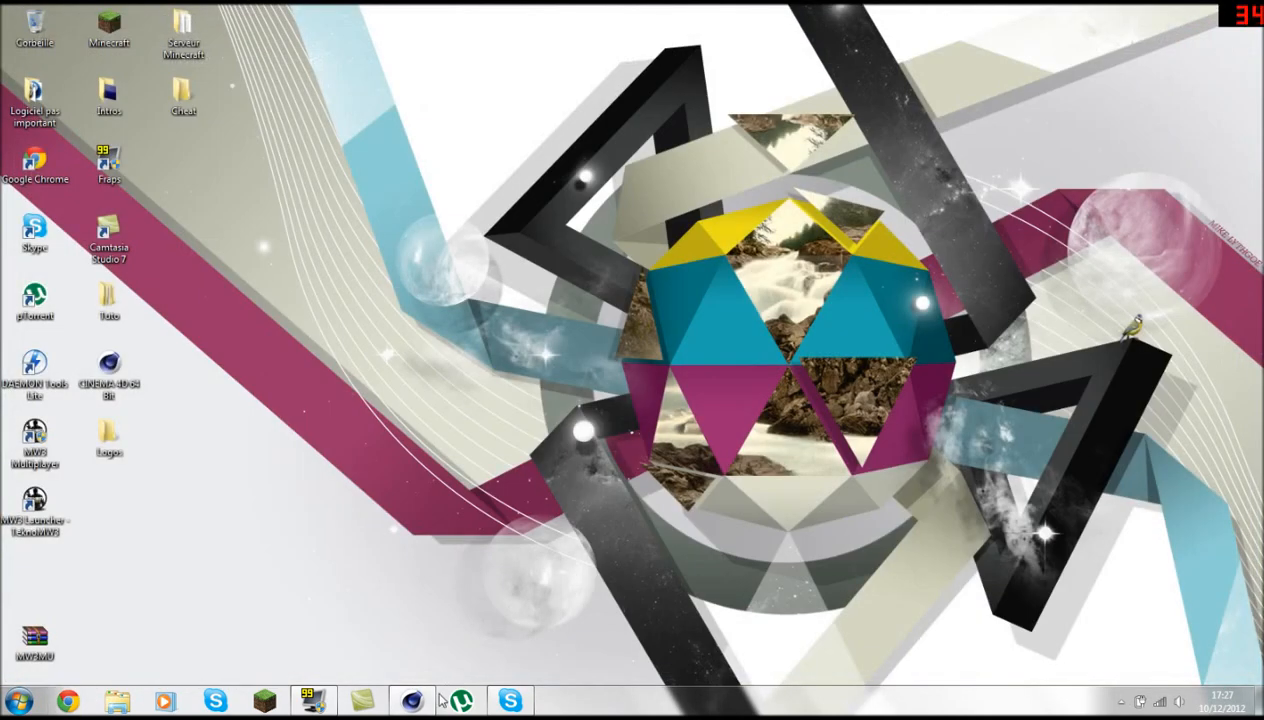
- View the rendered Koeb PNG from the desktop's Logos folder, and close both the image viewer and the folder
{"action": "double_click", "coordinate": [110, 438]}
{"action": "left_click", "coordinate": [440, 298]}
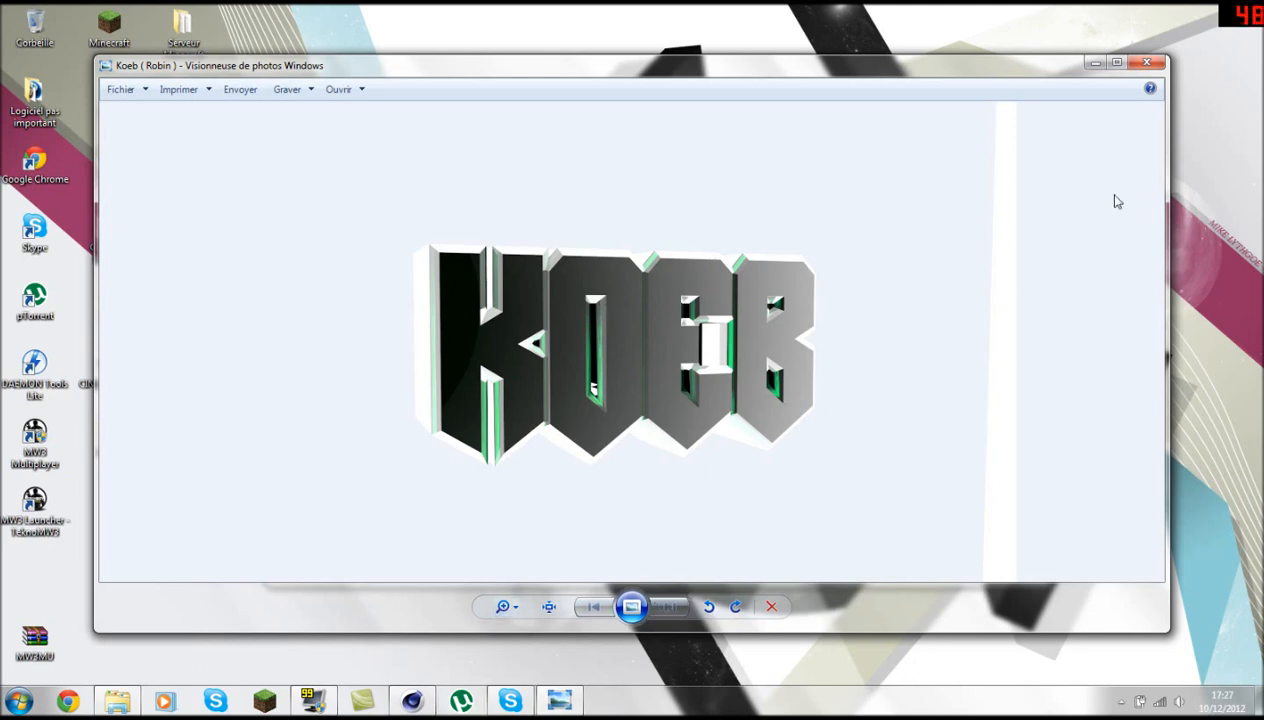
{"action": "left_click", "coordinate": [1145, 63]}
{"action": "left_click", "coordinate": [1040, 151]}
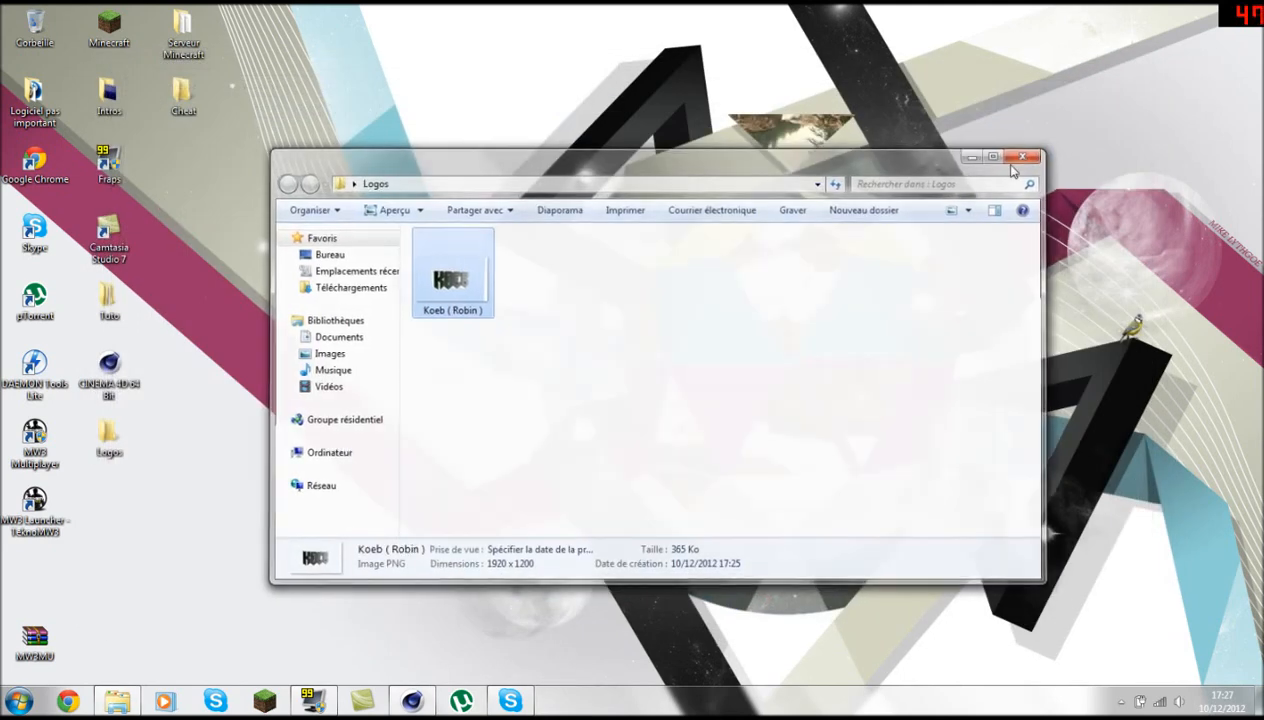
{"action": "left_click_drag", "start_coordinate": [668, 355], "coordinate": [420, 537]}
{"action": "left_click_drag", "start_coordinate": [381, 536], "coordinate": [800, 213]}
{"action": "left_click_drag", "start_coordinate": [884, 208], "coordinate": [432, 510]}
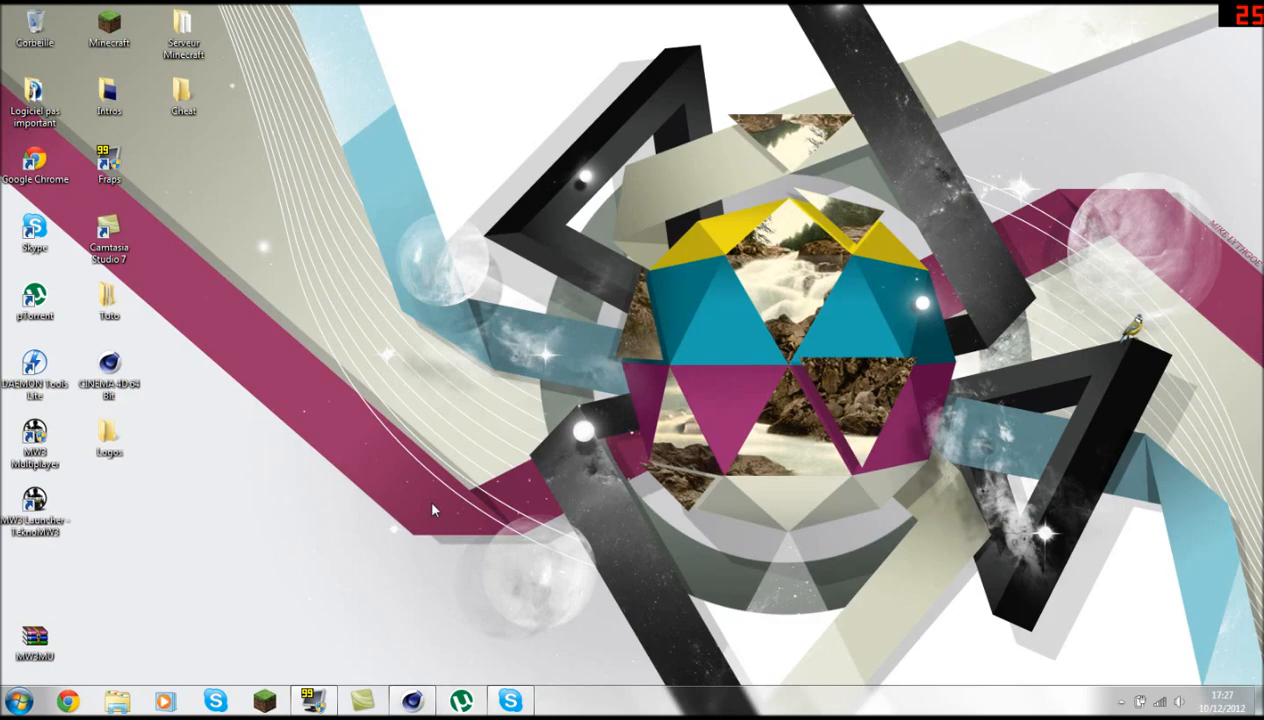